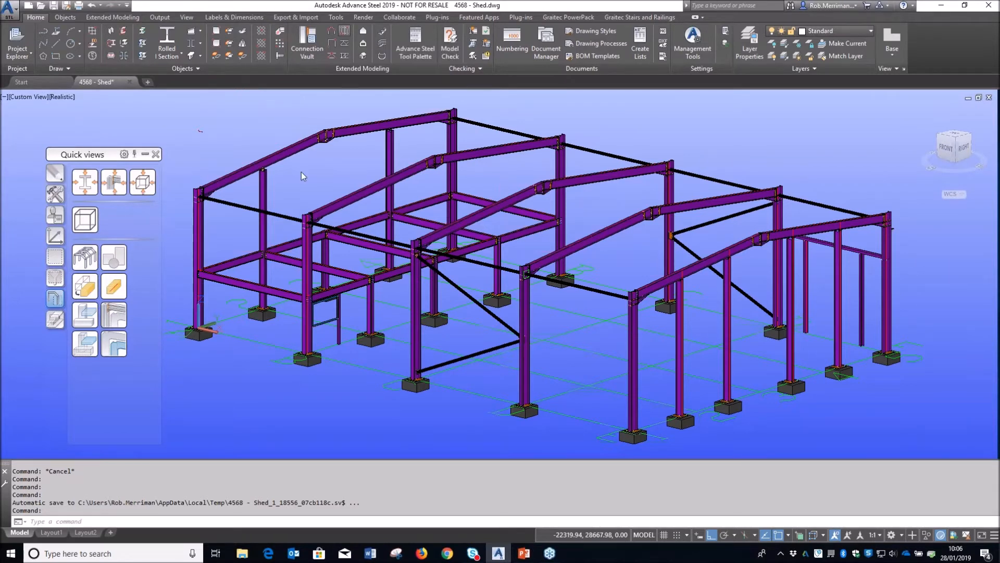
Step: Start the Purlins structural element and select the five rafters along the near roof slope as supporting beams
left_click(344, 32)
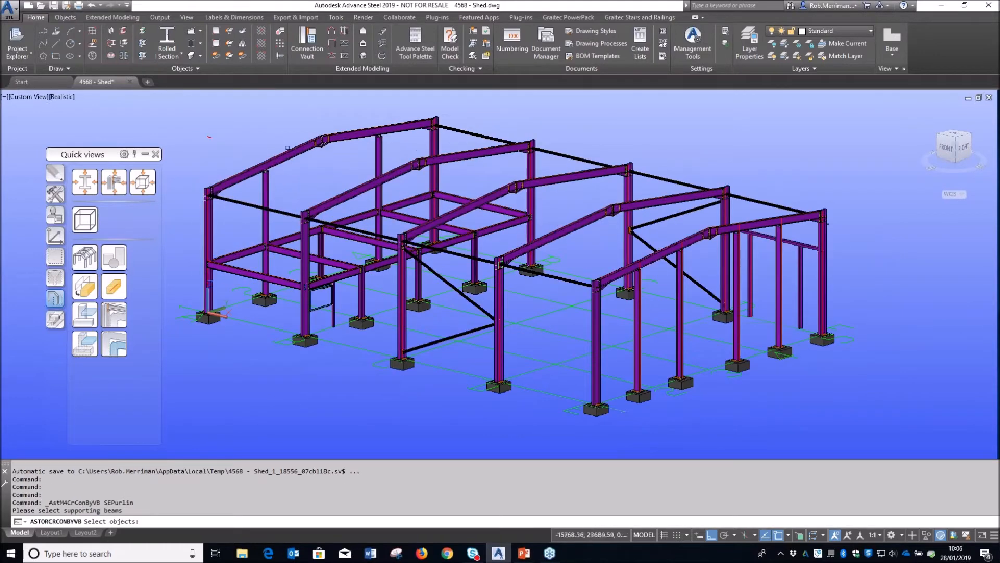
left_click(292, 157)
left_click(365, 188)
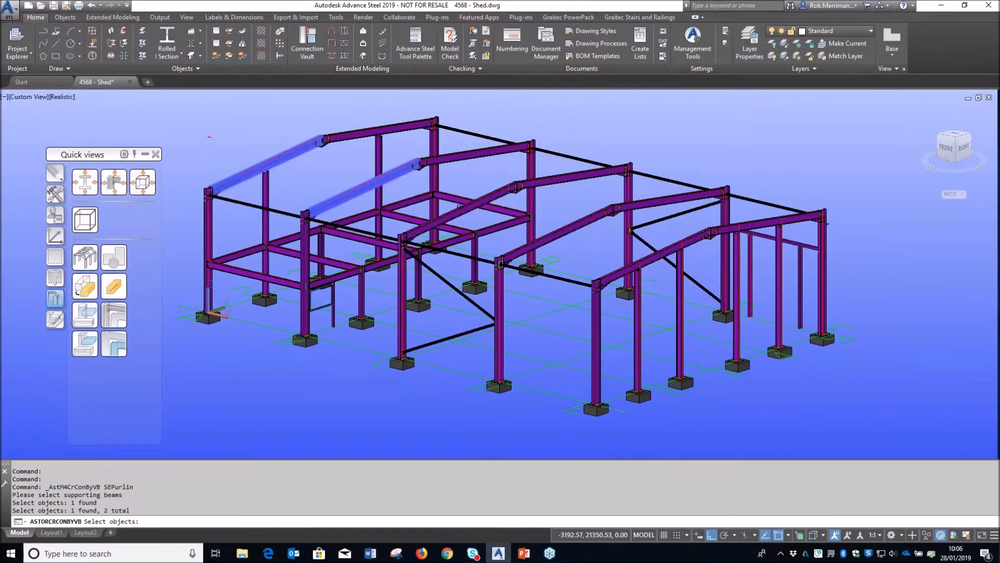
left_click(461, 211)
left_click(577, 229)
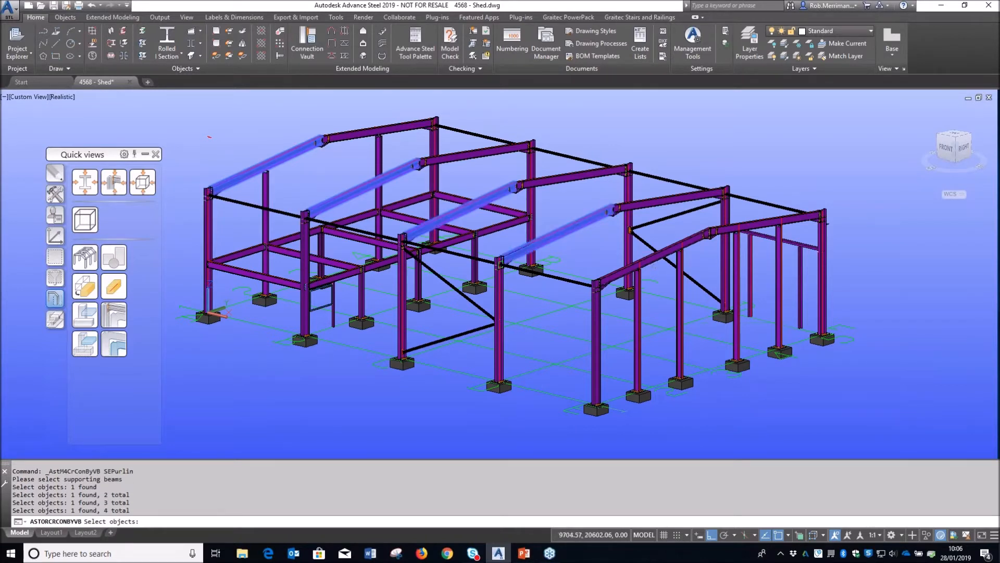
left_click(654, 258)
key("Return")
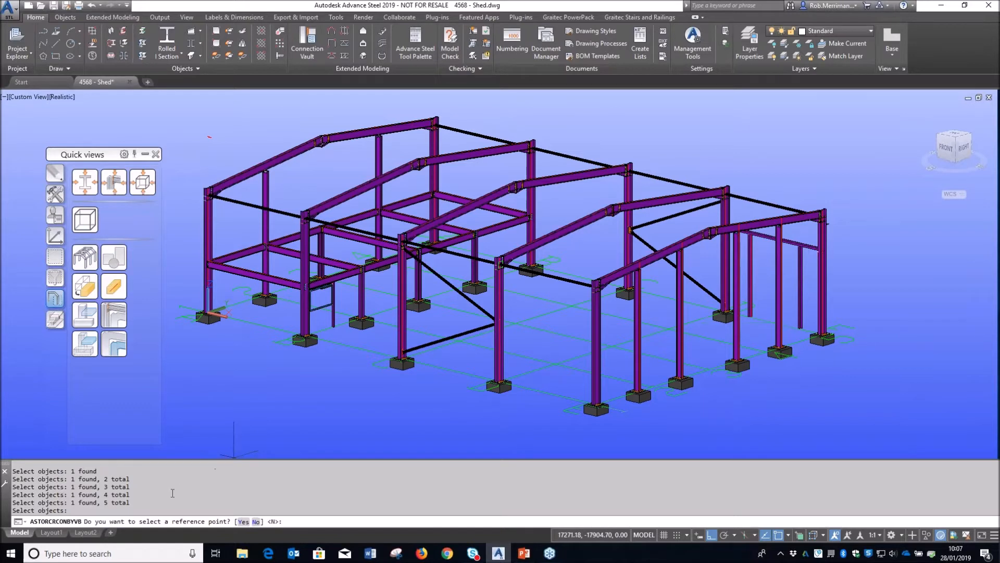
Step: Generate the purlins without a reference point, using the corner column of the first frame as additional reference beam
left_click(256, 522)
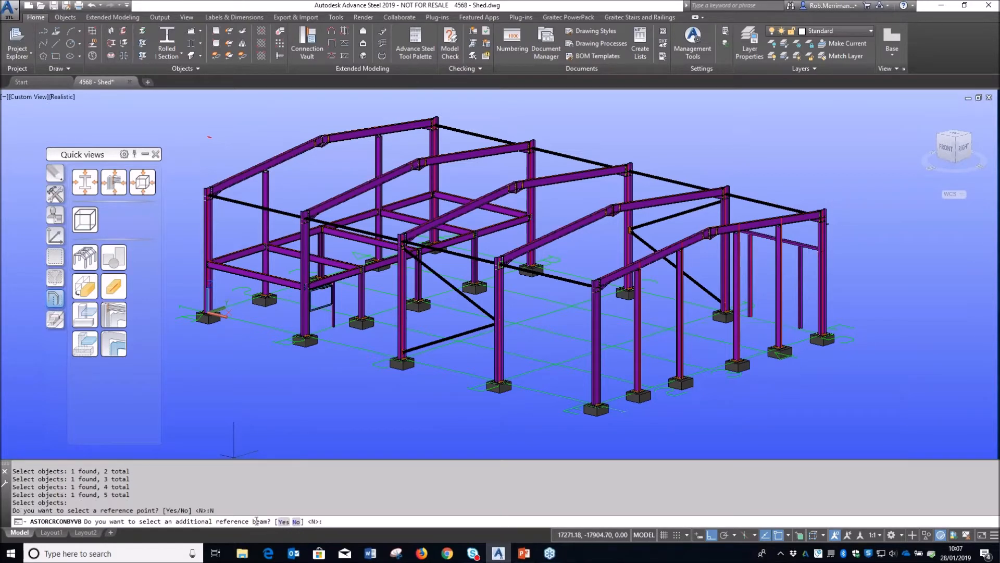
left_click(283, 522)
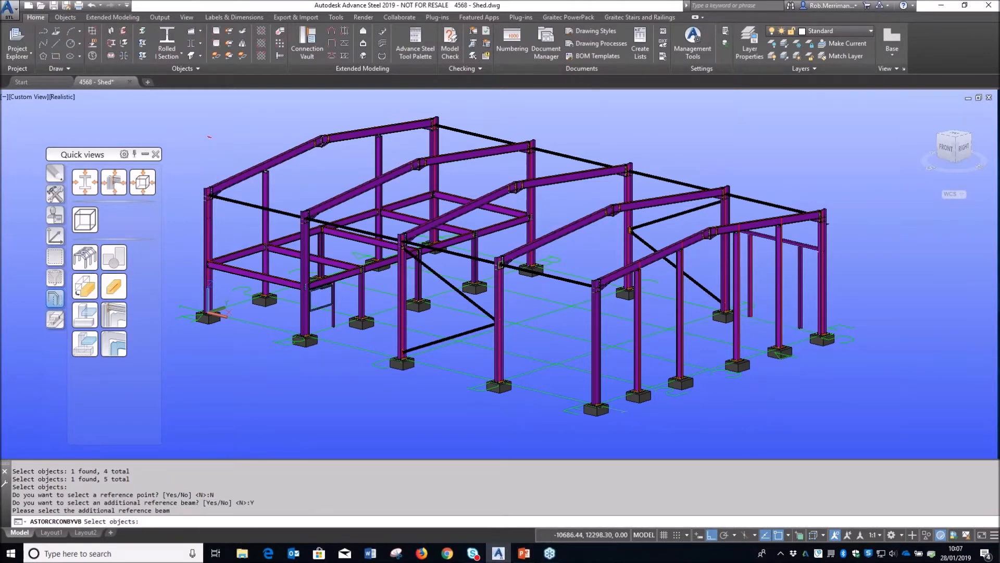
left_click(210, 230)
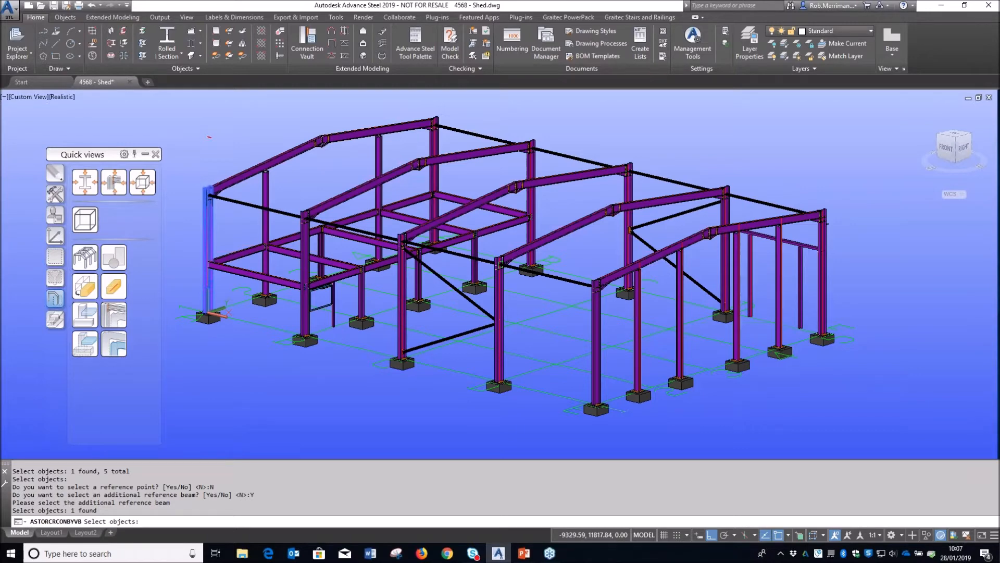
key("Return")
left_click_drag(296, 152, 474, 260)
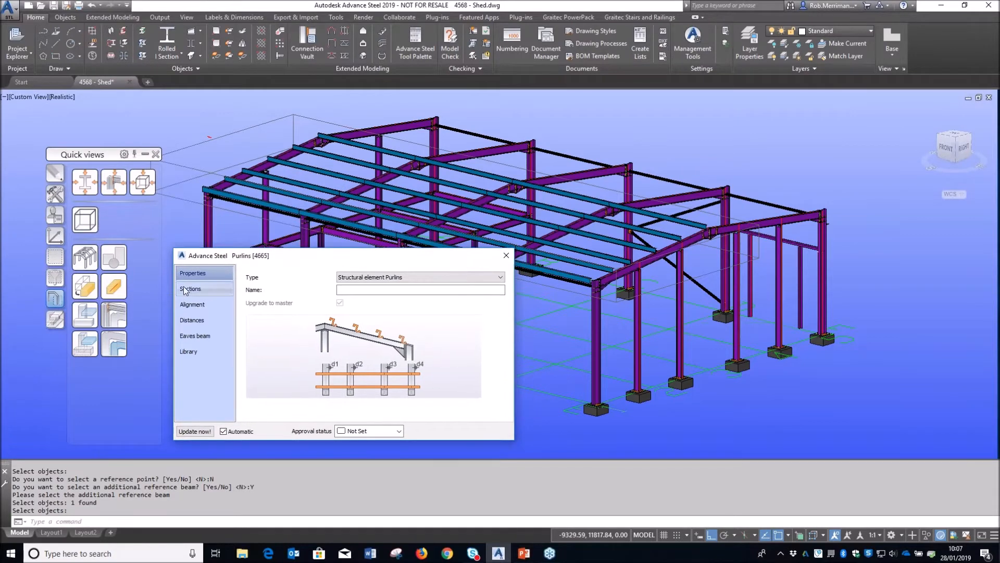
Step: Change the purlin section type to UltraZED2
left_click(207, 289)
left_click(248, 285)
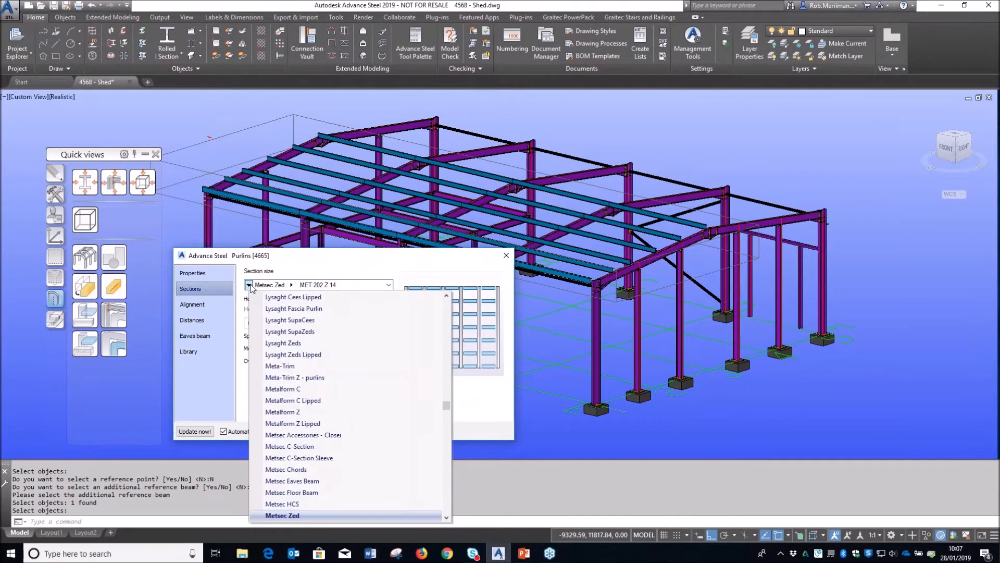
scroll(307, 364, "down", 6)
left_click_drag(444, 443, 452, 477)
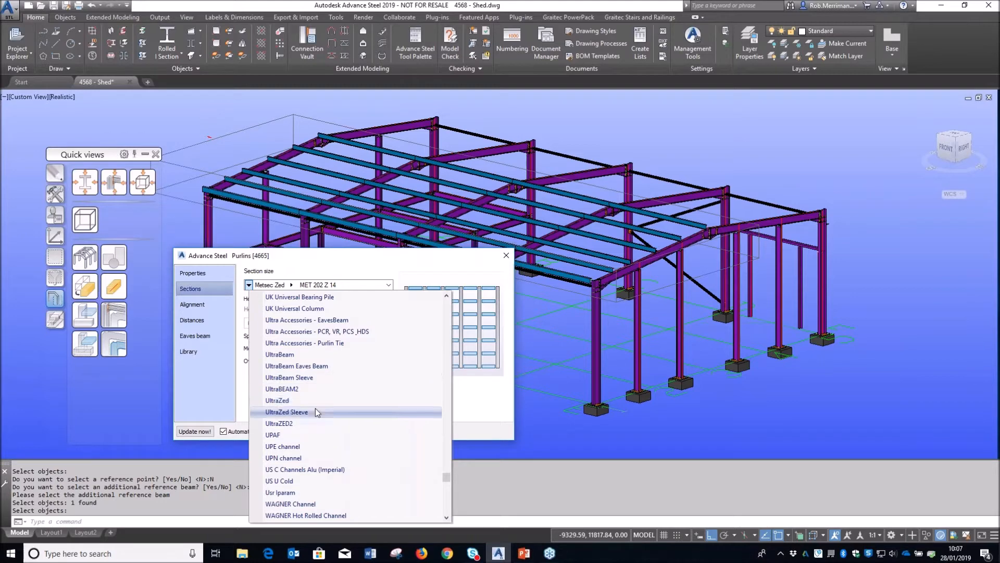
left_click(307, 423)
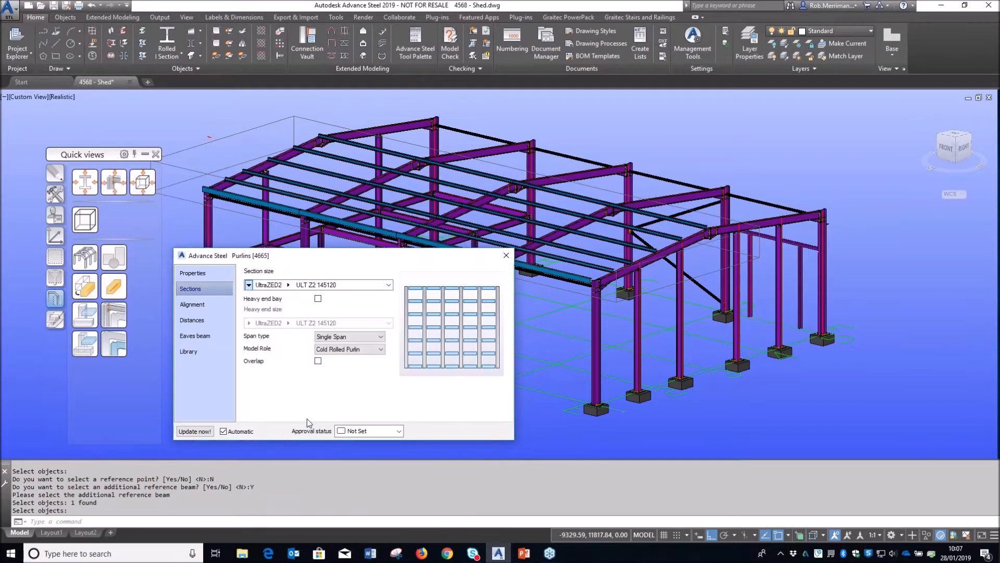
Step: Set the UltraZED2 purlin size to ULT Z2 200120
scroll(270, 151, "up", 5)
scroll(271, 151, "up", 4)
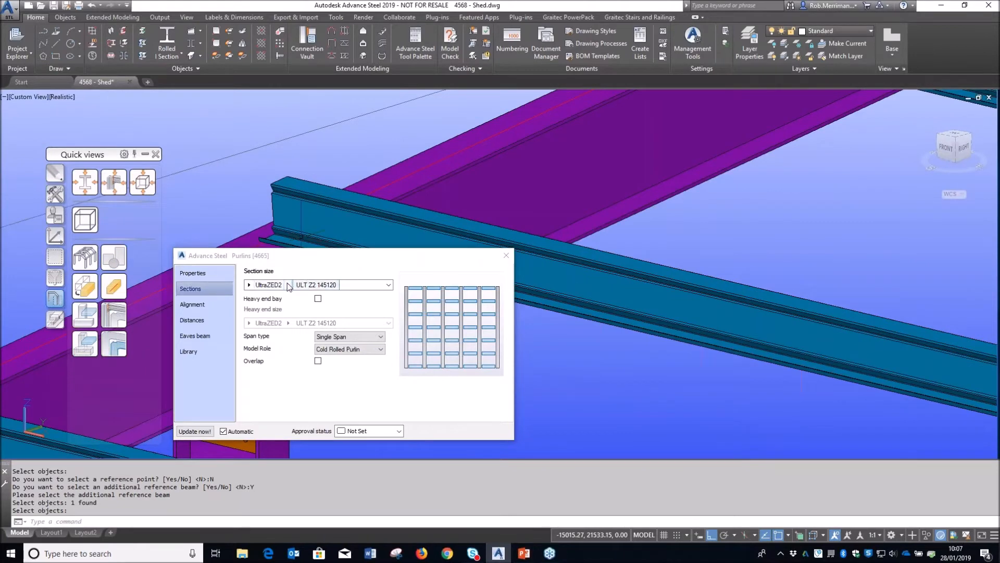
left_click(288, 285)
scroll(331, 432, "down", 1)
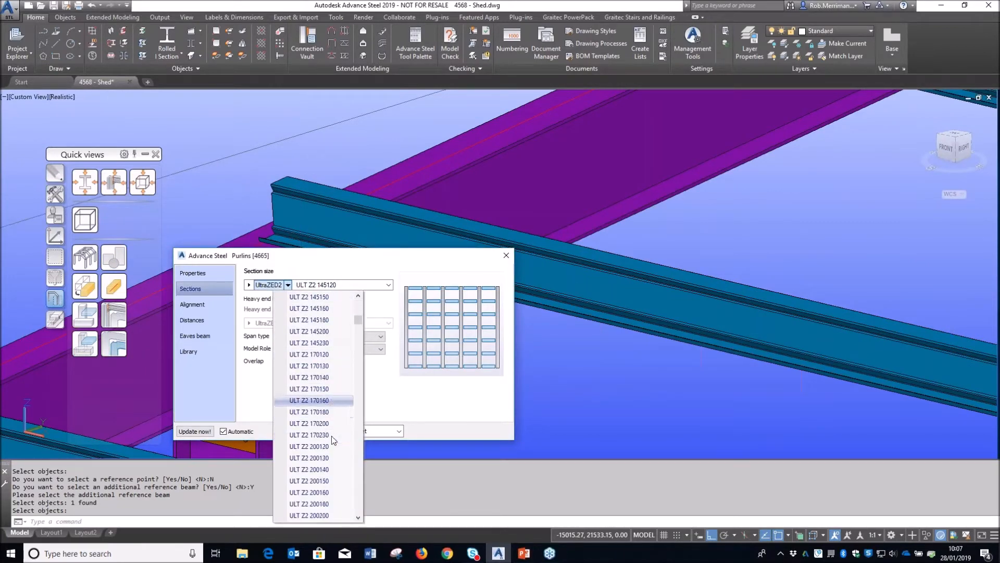
left_click(335, 446)
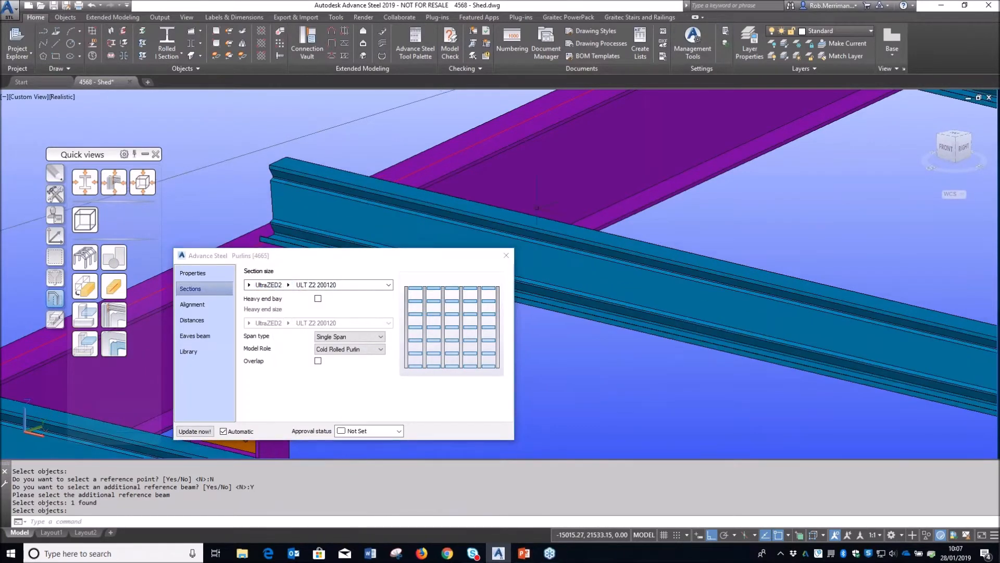
scroll(374, 239, "down", 5)
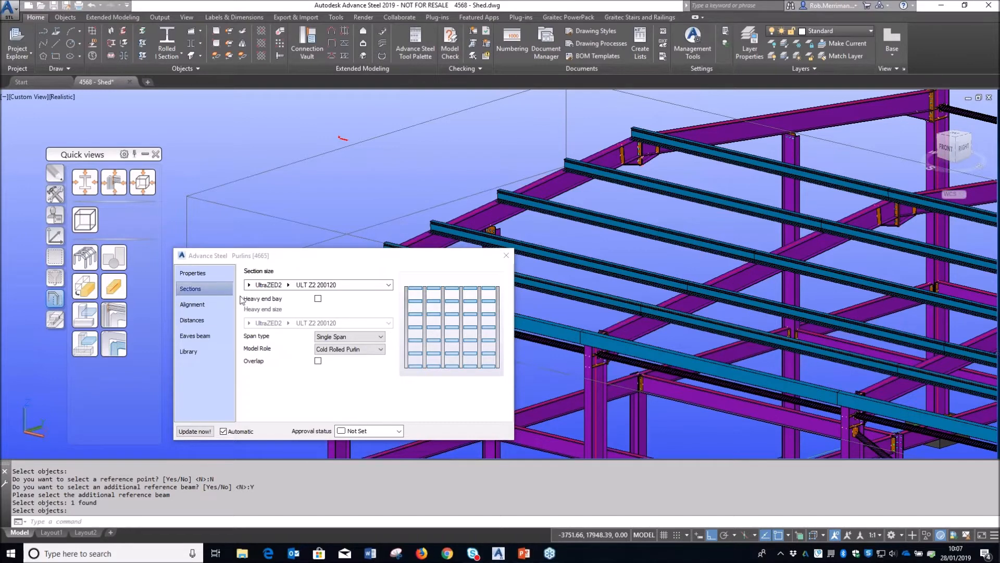
Step: Review the purlins' alignment and distance settings, and set the eaves beam type to Ultra EavesBEAM2
left_click(209, 304)
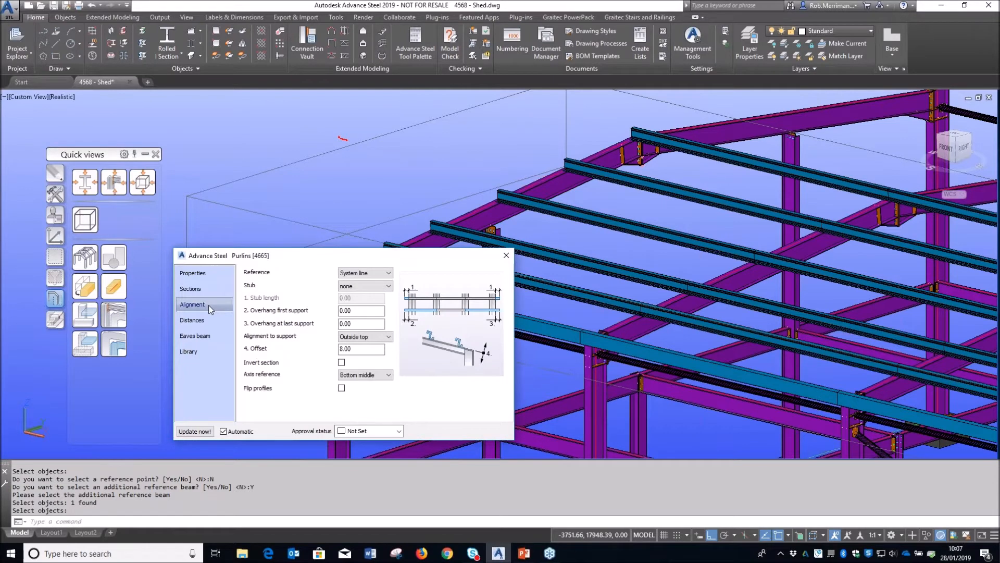
left_click(197, 320)
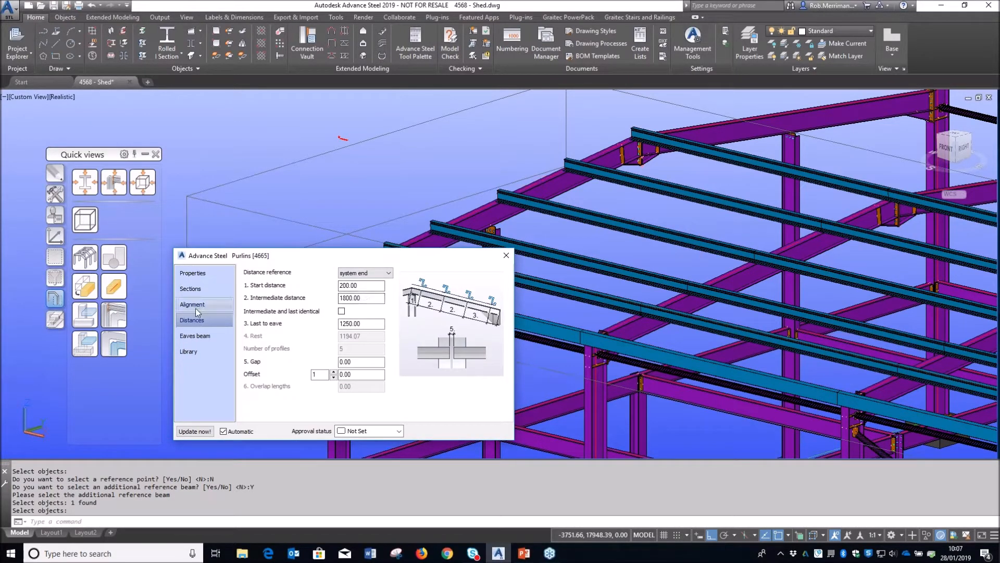
left_click(201, 334)
left_click(248, 298)
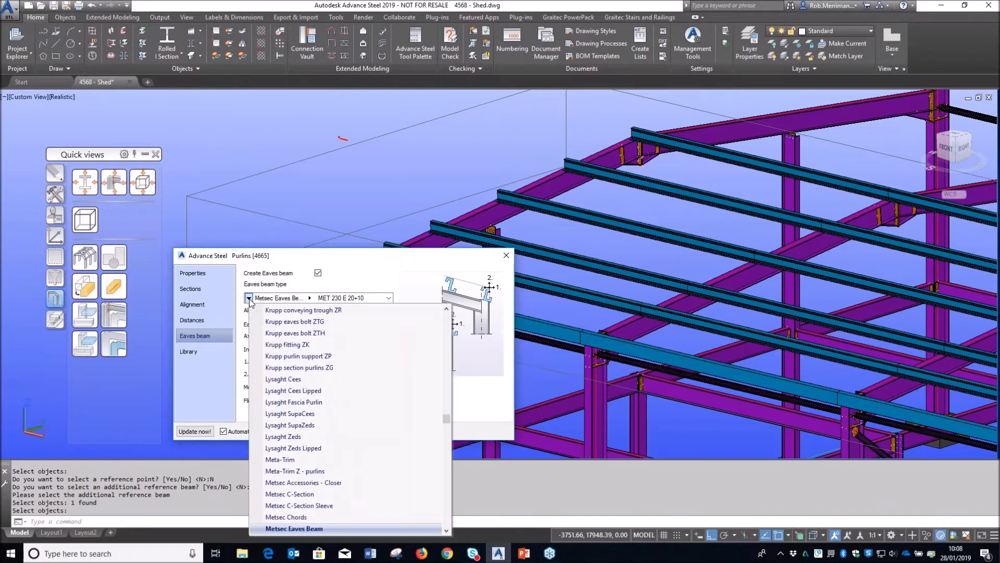
left_click_drag(446, 418, 444, 495)
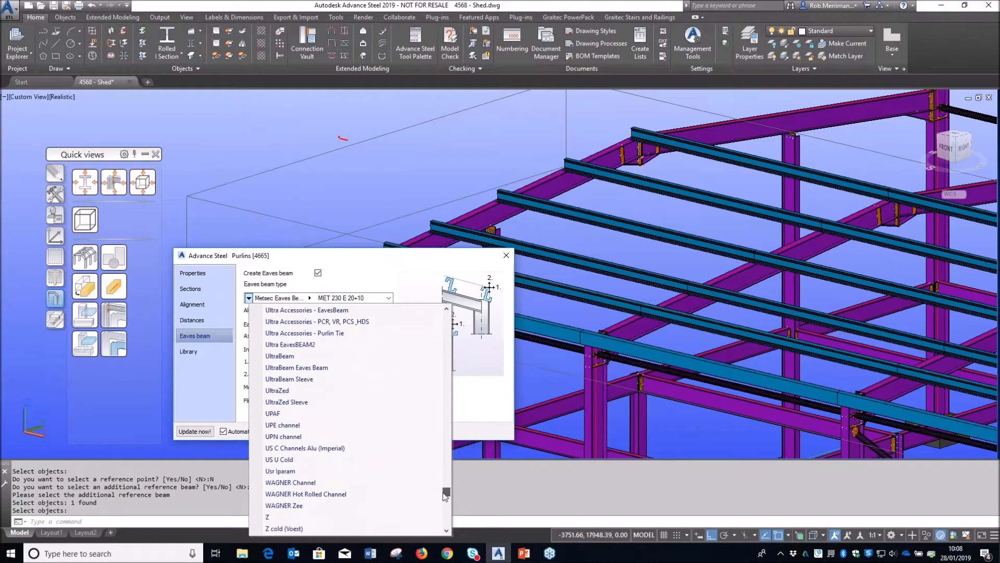
left_click(296, 344)
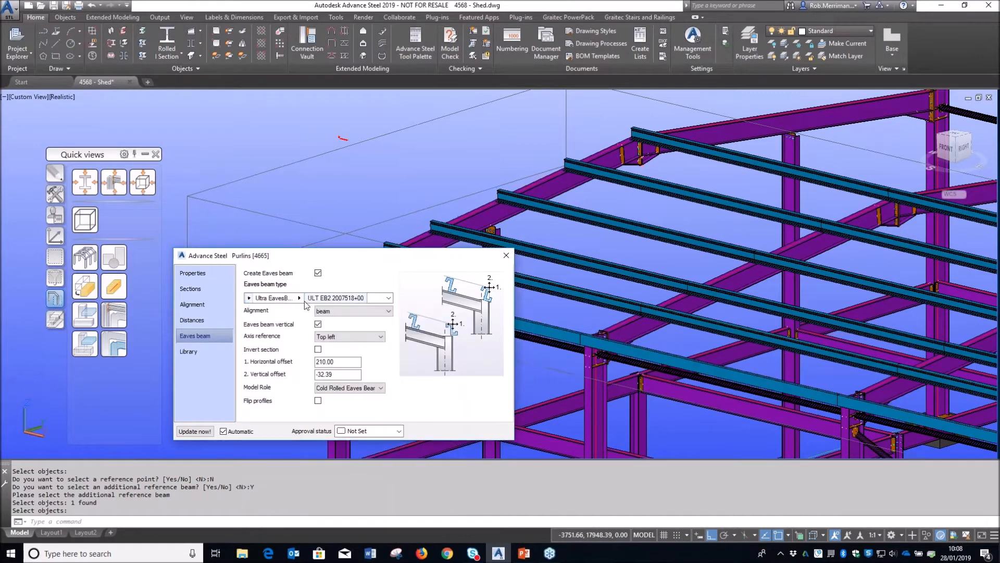
Step: Review the presets in the purlin library with their full comments readable, and close the purlin settings
left_click(203, 348)
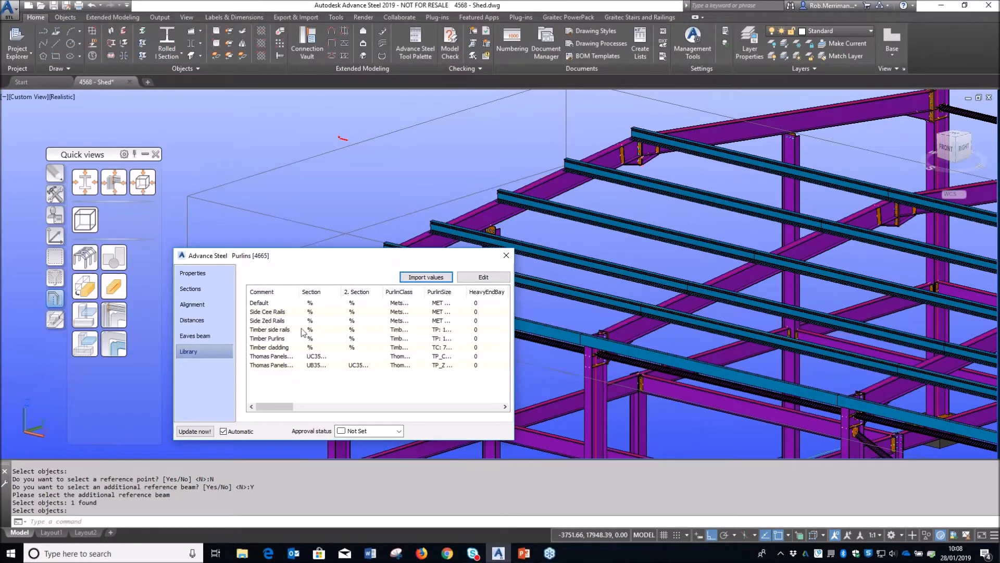
left_click_drag(303, 296, 327, 295)
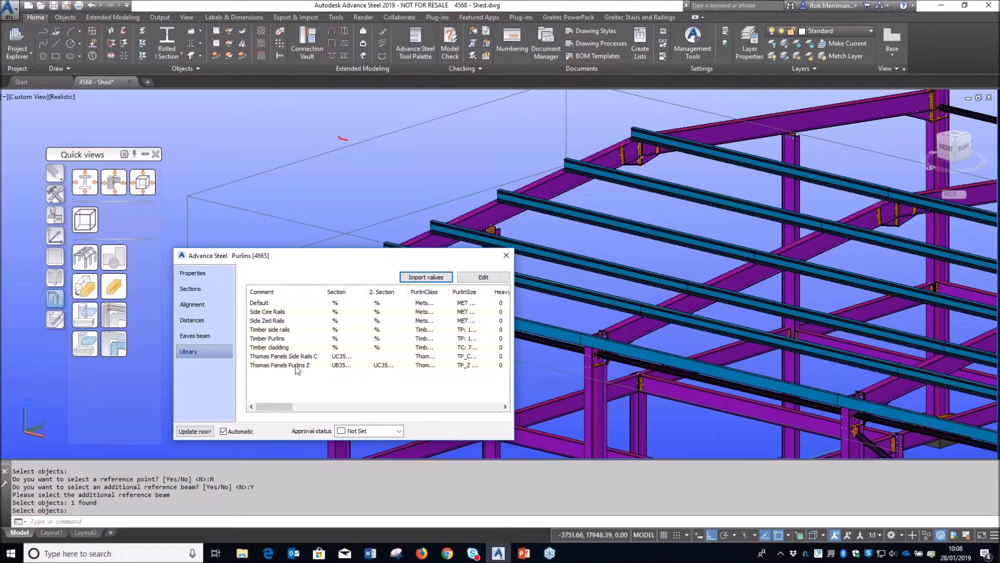
left_click(505, 255)
scroll(359, 238, "down", 2)
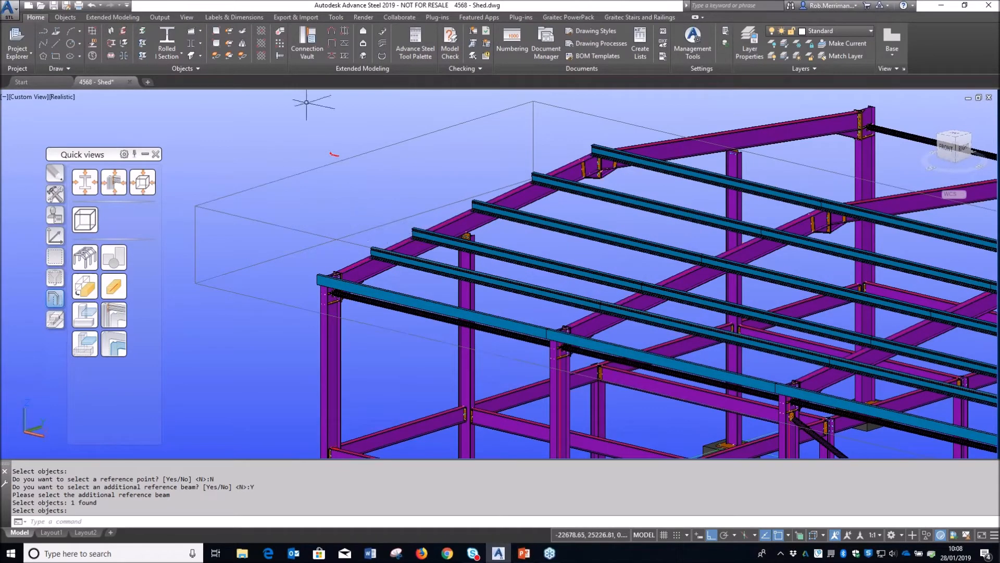
Step: Connect an upper purlin to the first frame's rafter with a Single purlin plate from the Connection Vault's cold rolled purlins category
left_click(298, 40)
left_click_drag(105, 160, 232, 161)
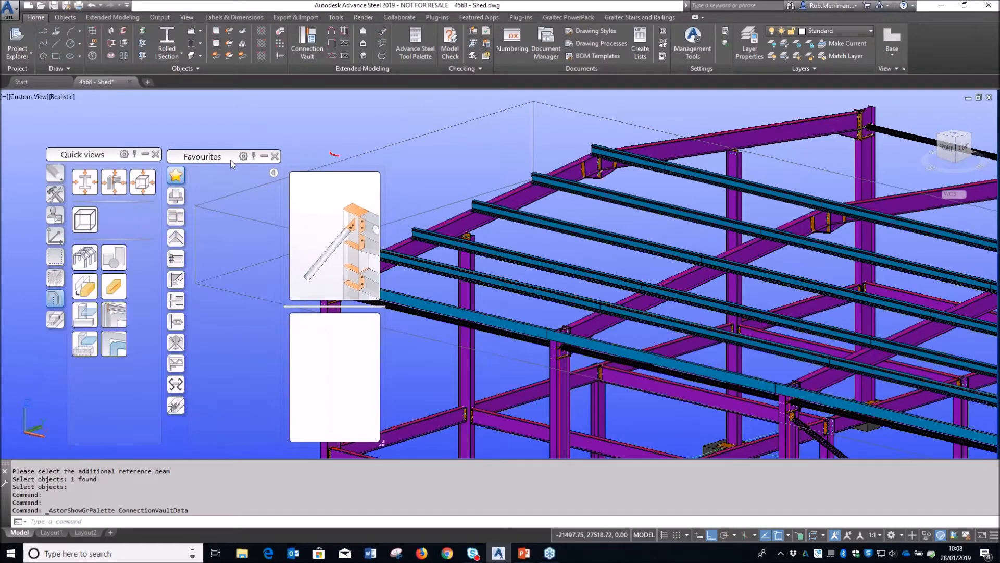
left_click(181, 346)
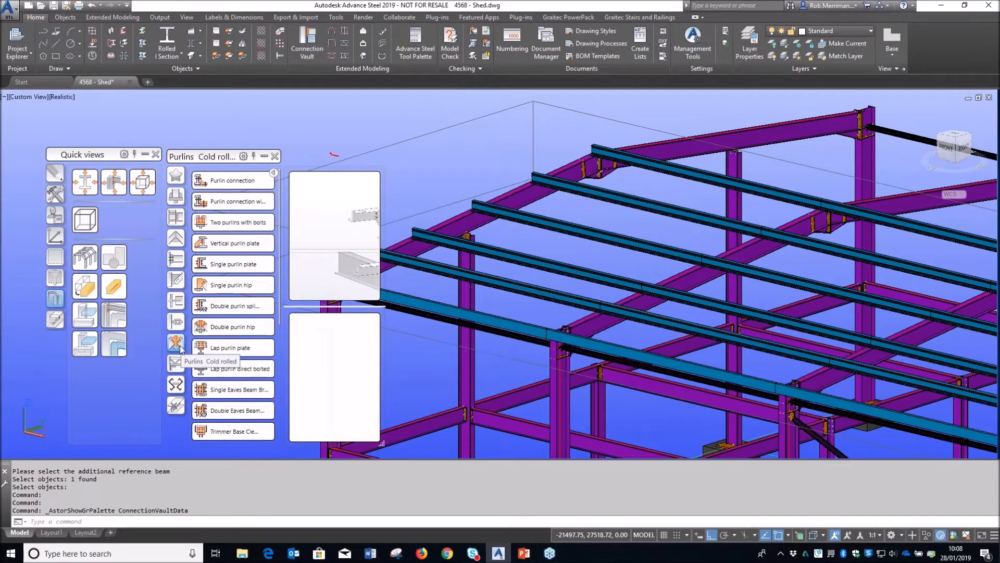
left_click(233, 263)
scroll(437, 344, "up", 5)
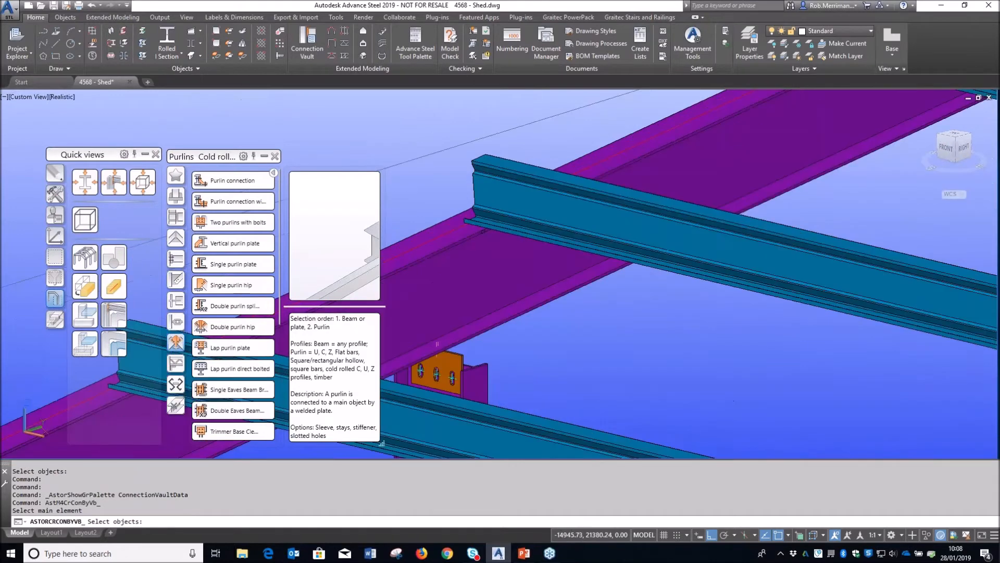
left_click(535, 299)
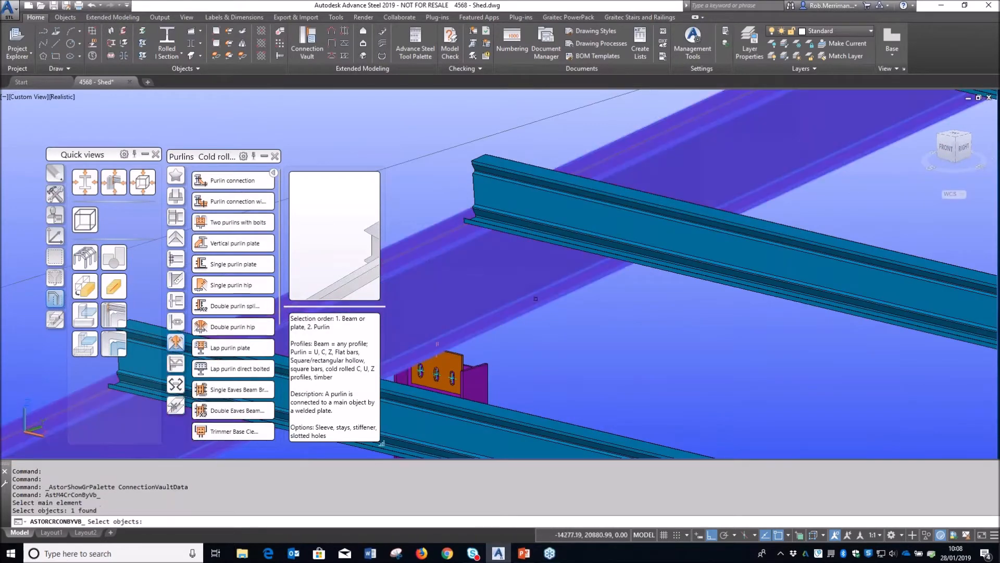
key("Return")
left_click(553, 242)
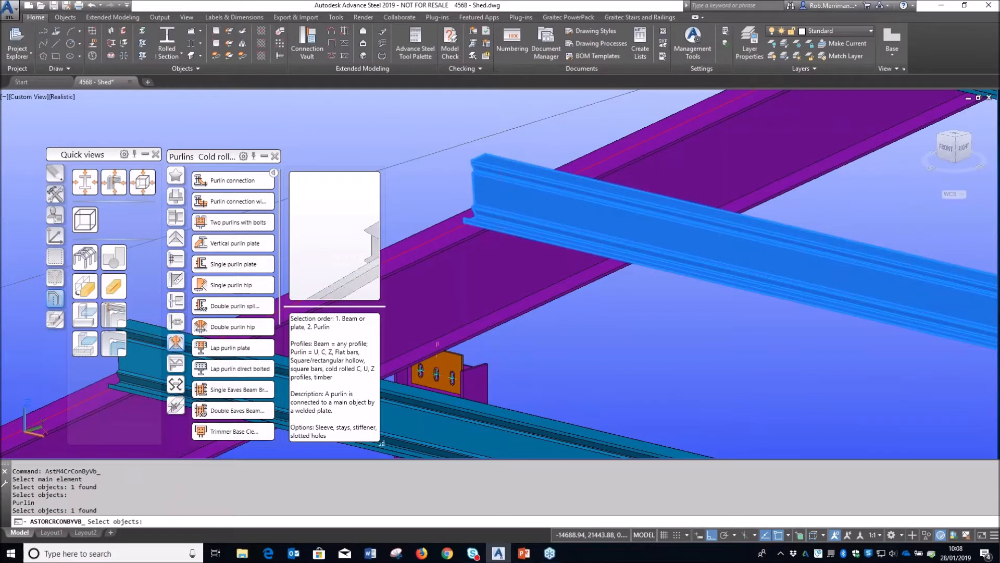
key("Return")
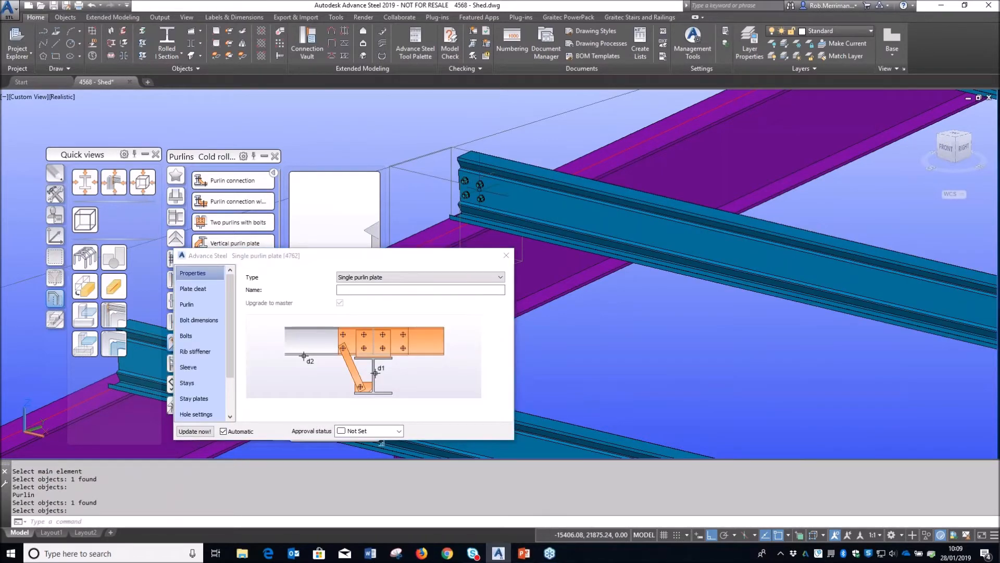
Step: Examine the bolted cleat plate at the purlin's end from the back side
scroll(476, 187, "up", 3)
scroll(625, 190, "down", 2)
middle_click_drag(704, 193, 545, 187, "shift")
scroll(545, 185, "up", 5)
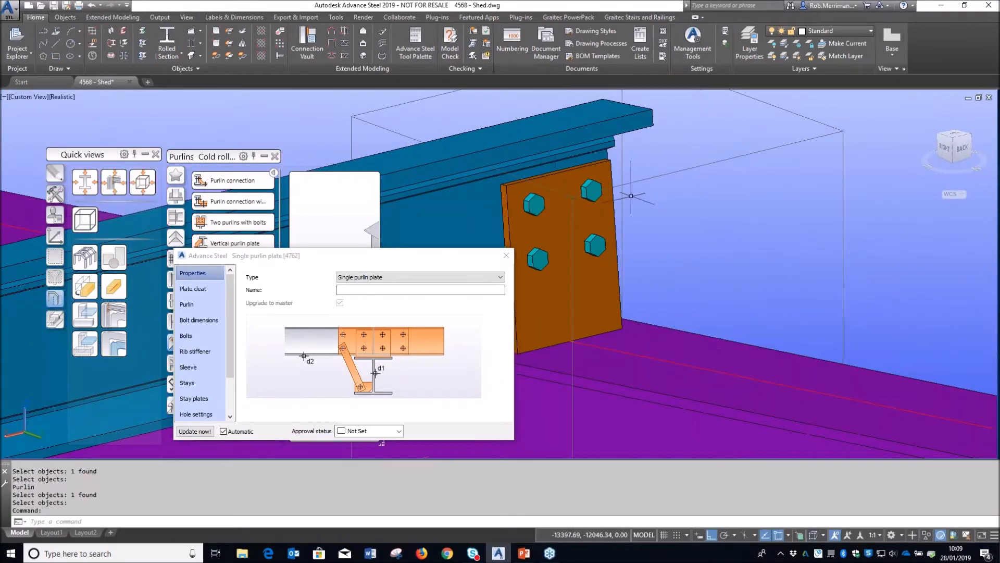
scroll(629, 203, "down", 2)
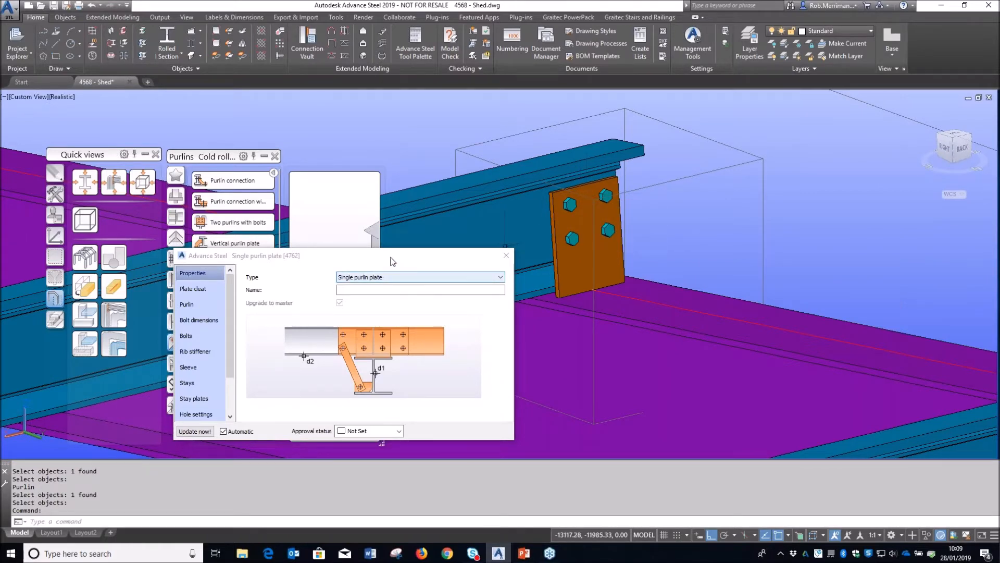
Step: Review the Single purlin plate entry's description in the Connection Vault beside the connection's settings, and collapse the vault
left_click(264, 156)
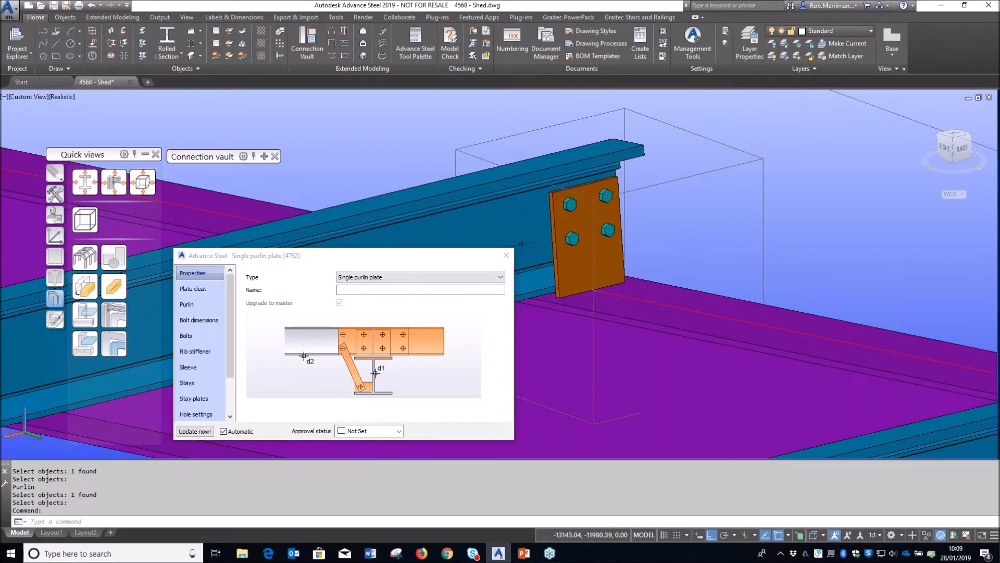
left_click(264, 156)
left_click_drag(410, 256, 666, 278)
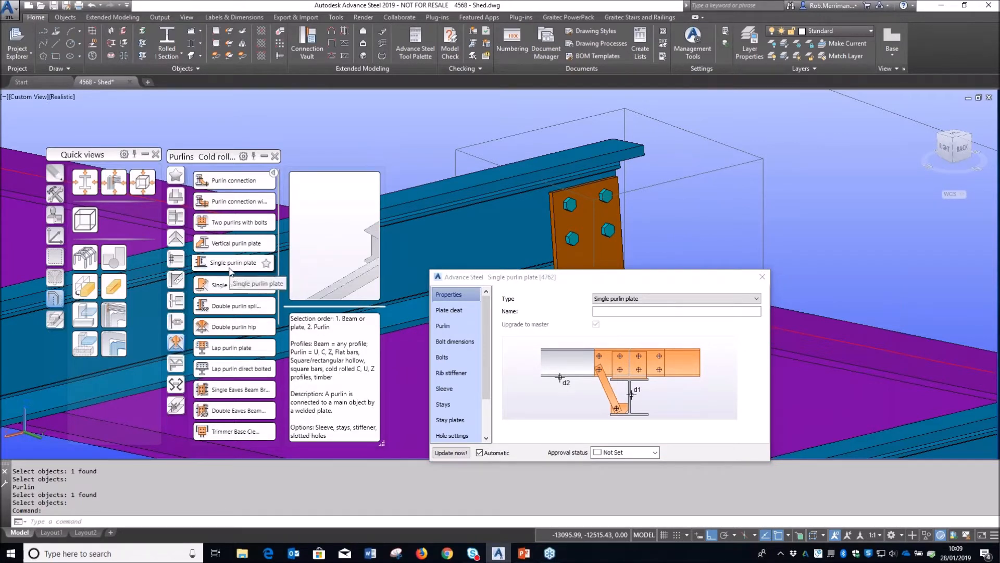
left_click(263, 157)
left_click_drag(596, 277, 334, 229)
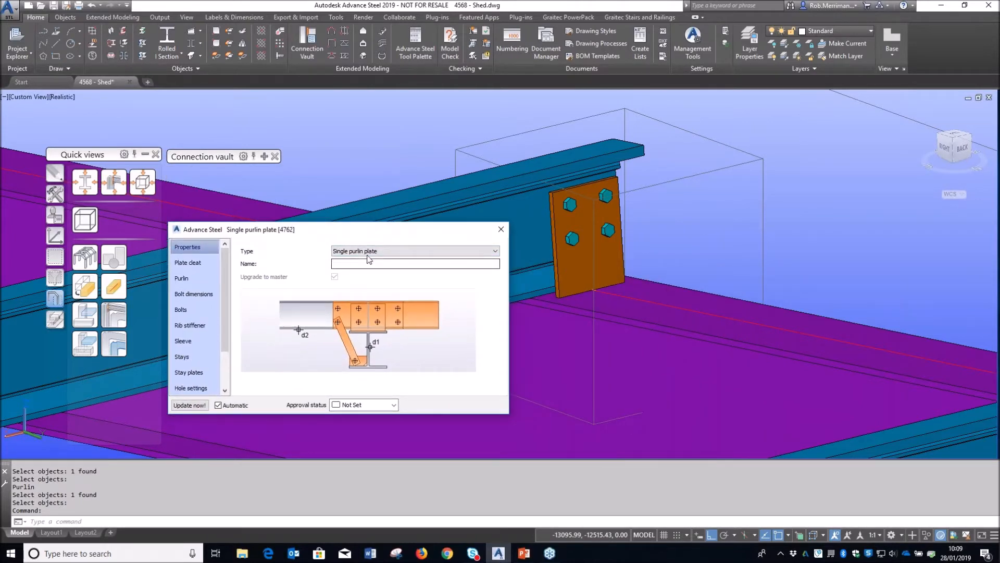
Step: Try the Single purlin tee and Single purlin folded plate types on the cleat, and set the type back to Single purlin plate
left_click(496, 251)
left_click(495, 251)
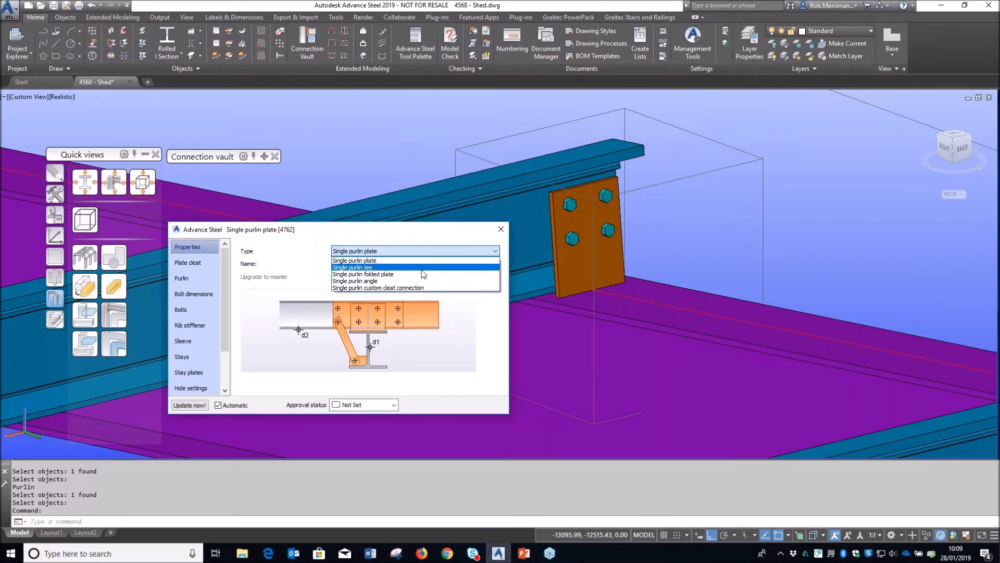
left_click(425, 267)
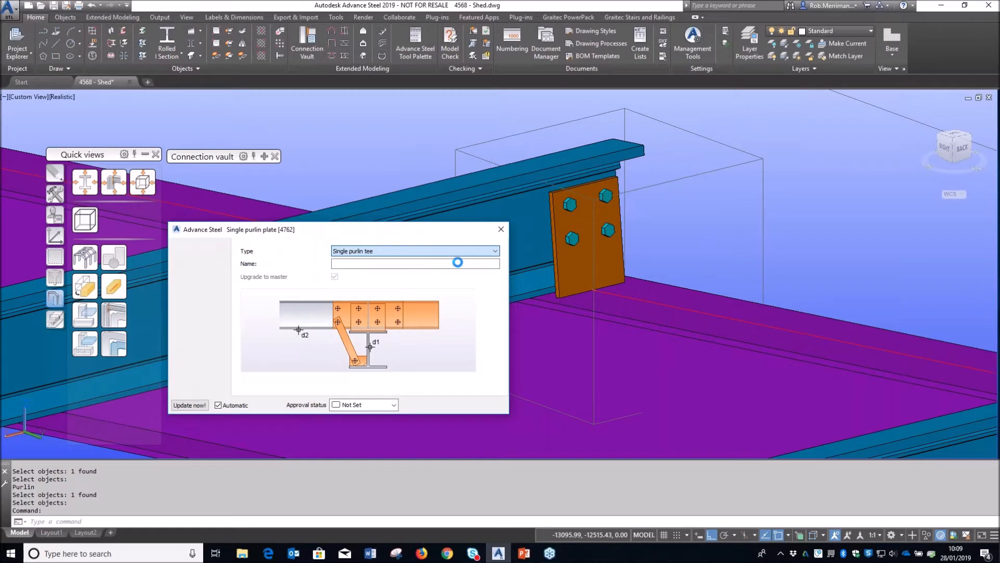
left_click(461, 253)
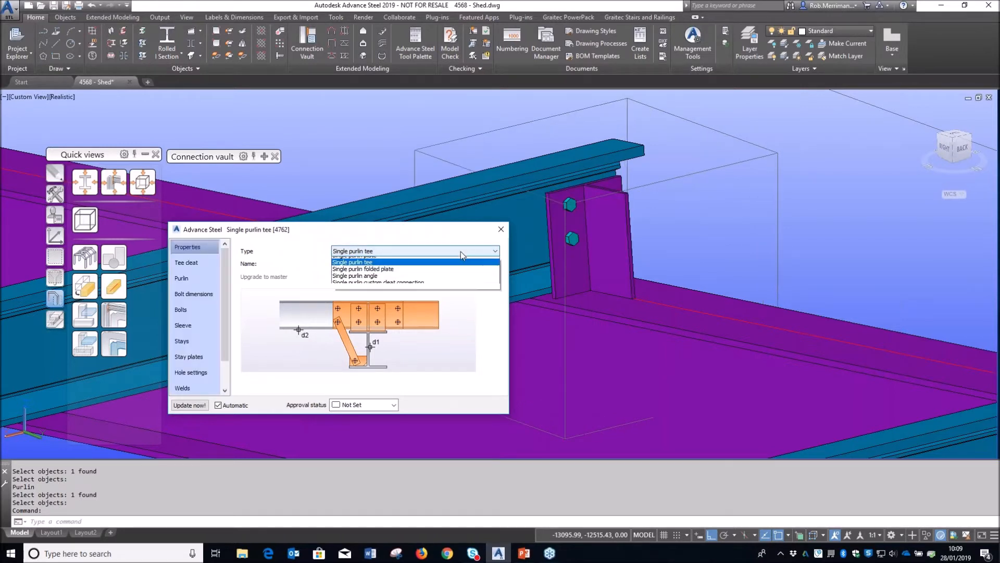
left_click(438, 274)
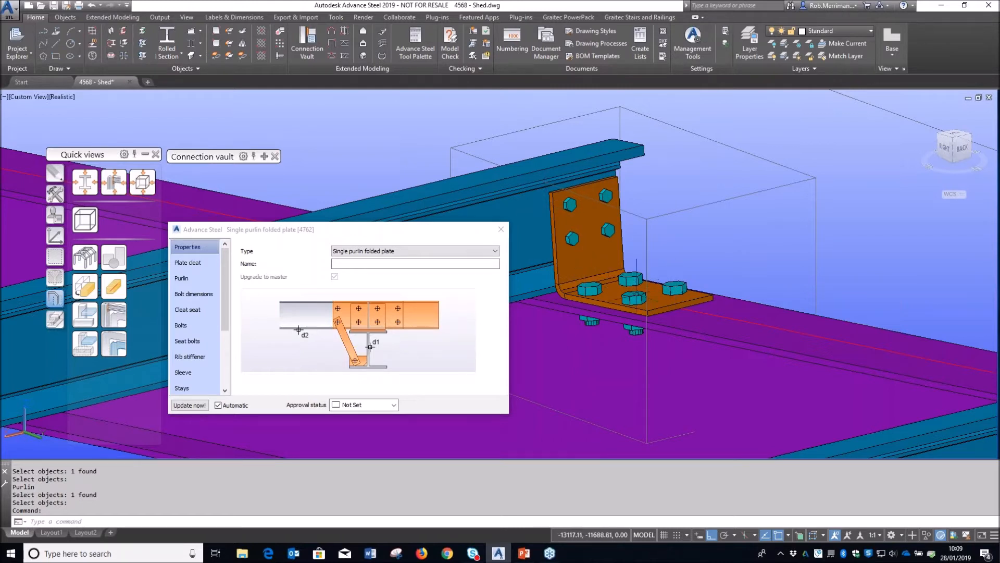
left_click(417, 251)
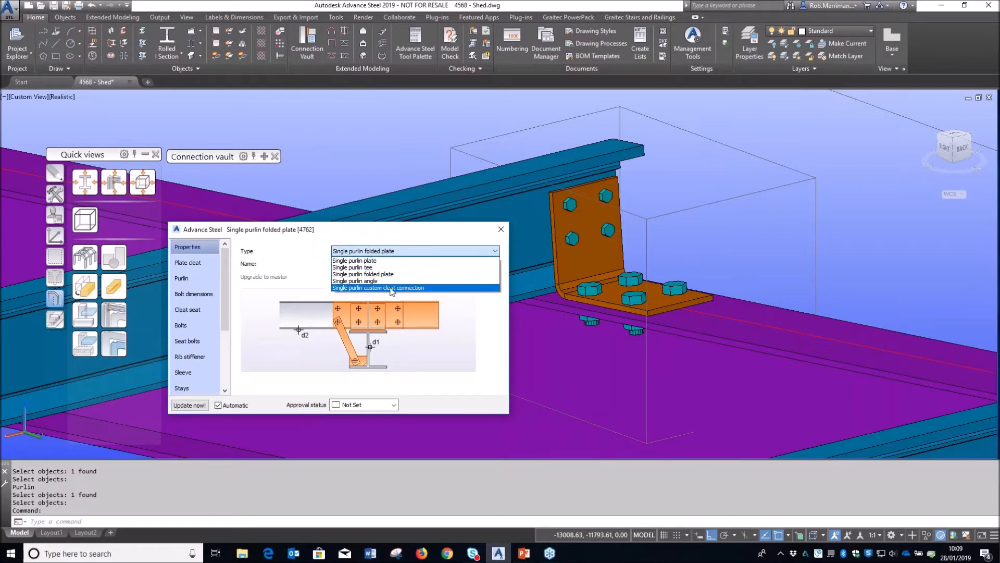
left_click(406, 261)
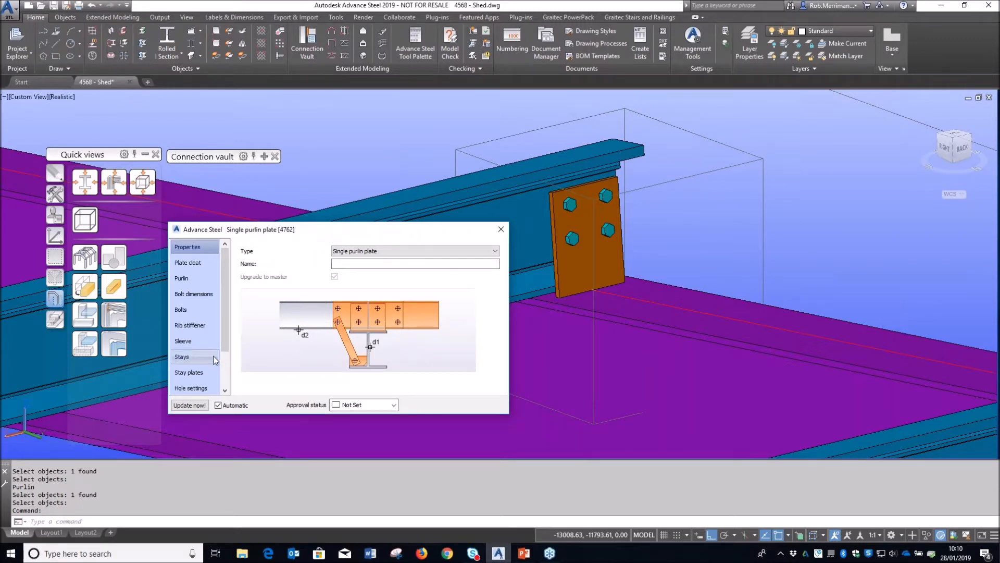
Step: Try adding a sleeve to the single purlin plate connection, and remove it
left_click(206, 339)
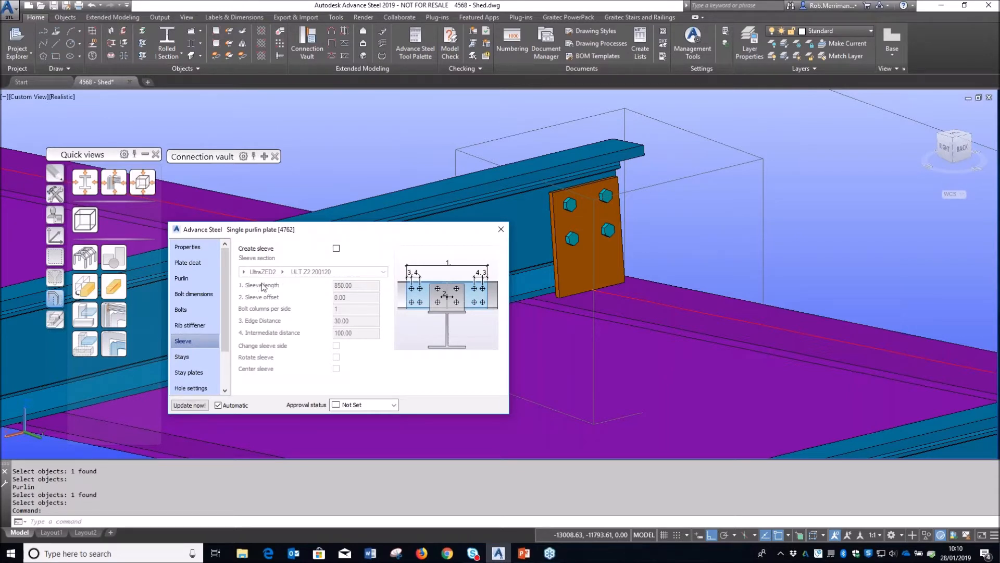
left_click(336, 249)
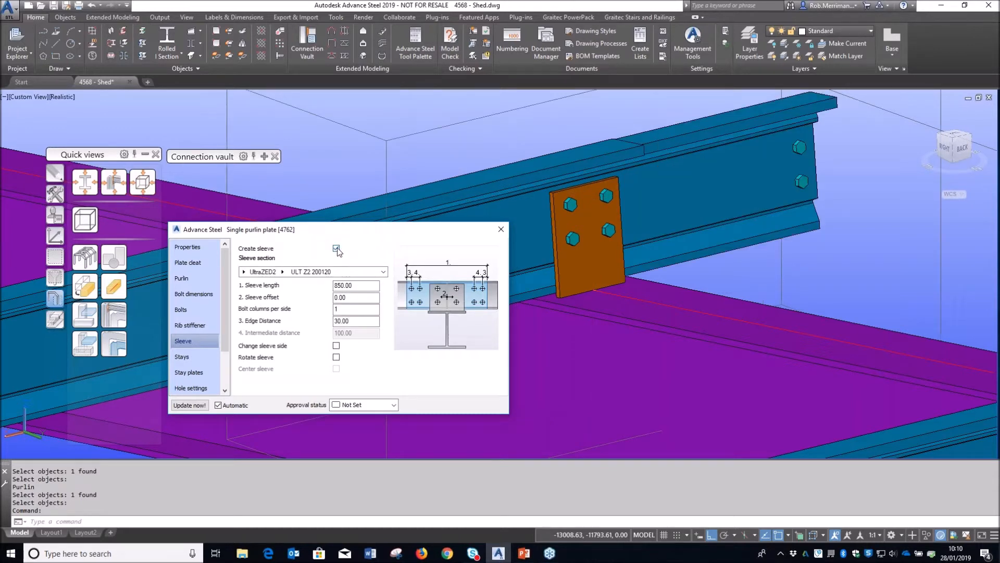
left_click(336, 249)
Step: Try stays on both sides of the single purlin plate connection, set Create stay back to None, and close the settings
left_click(195, 354)
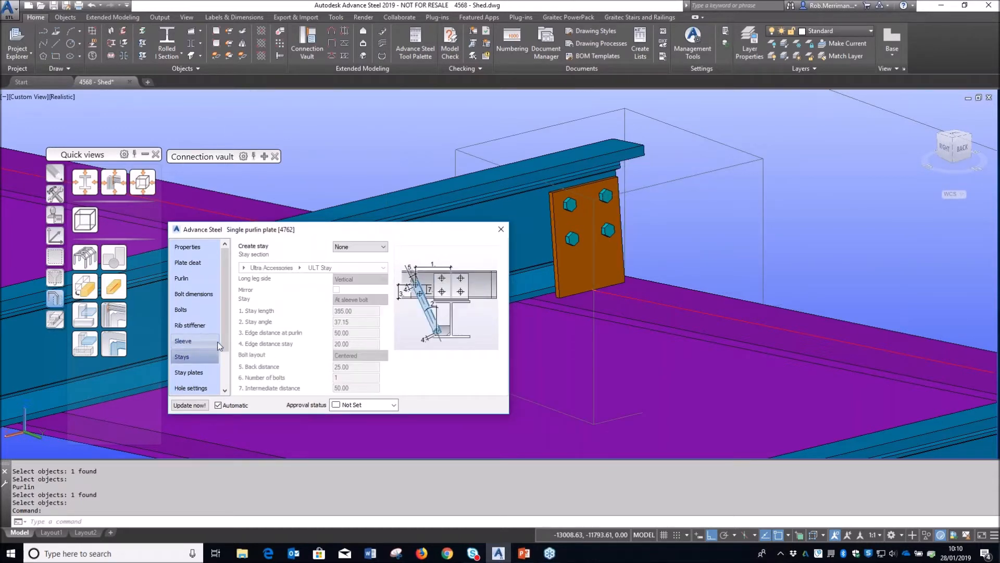
left_click(359, 246)
left_click(302, 258)
left_click(363, 250)
left_click(360, 281)
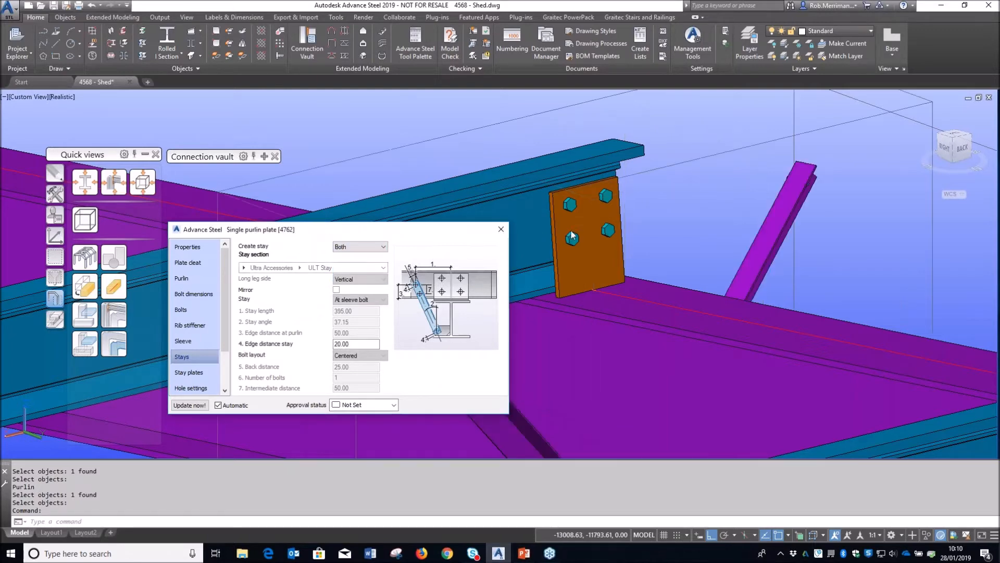
scroll(761, 180, "down", 4)
middle_click_drag(702, 224, 688, 244, "shift")
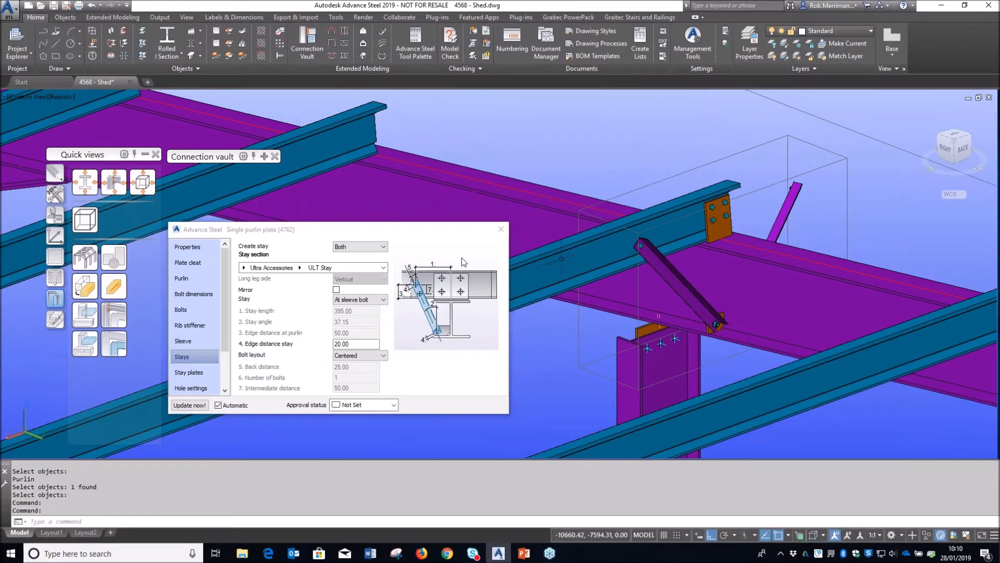
left_click(362, 247)
left_click(355, 258)
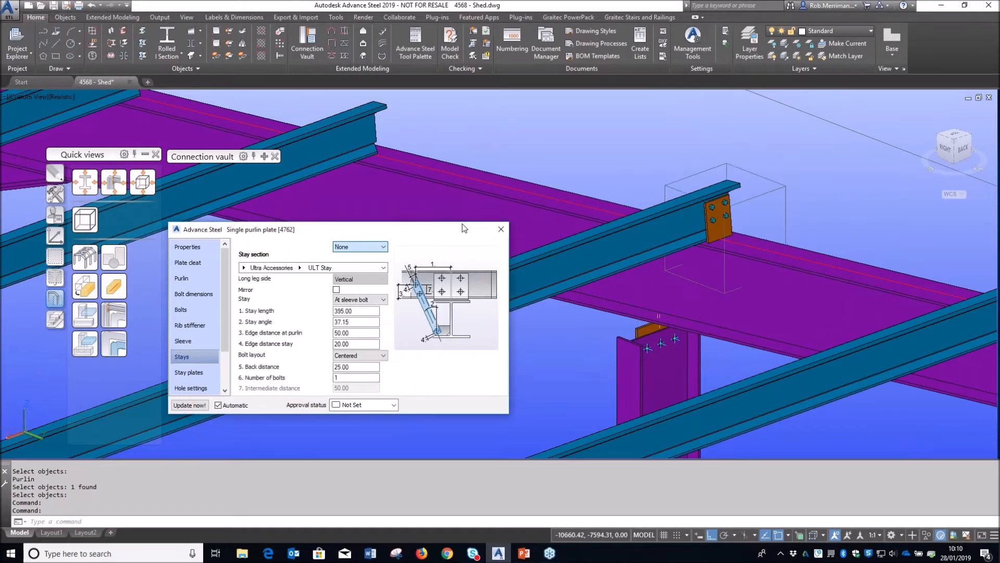
left_click(500, 230)
Step: Connect the two purlins meeting over an intermediate frame's rafter with a double purlin splice plate connection from the Connection Vault
scroll(231, 208, "down", 5)
scroll(230, 208, "up", 6)
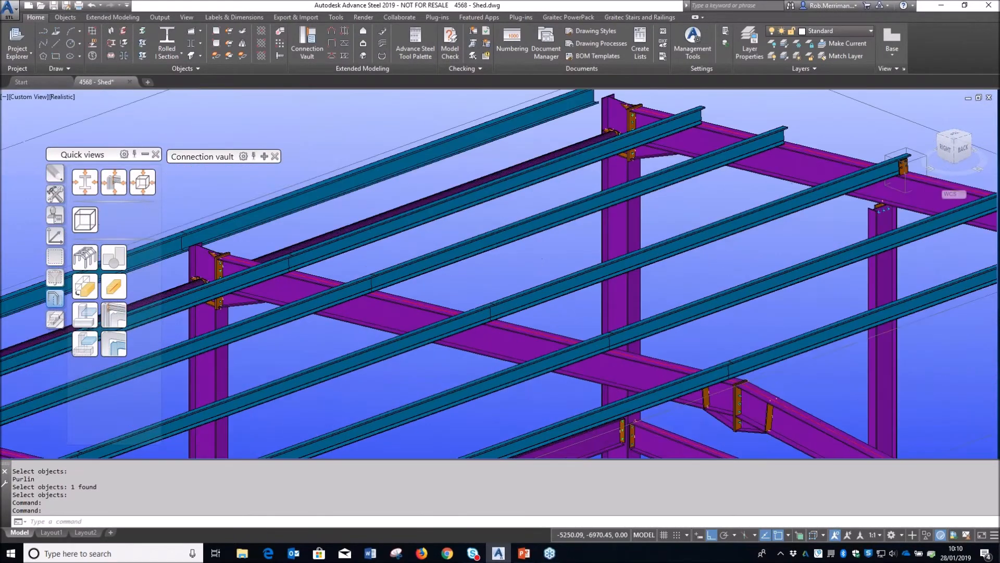
left_click(265, 157)
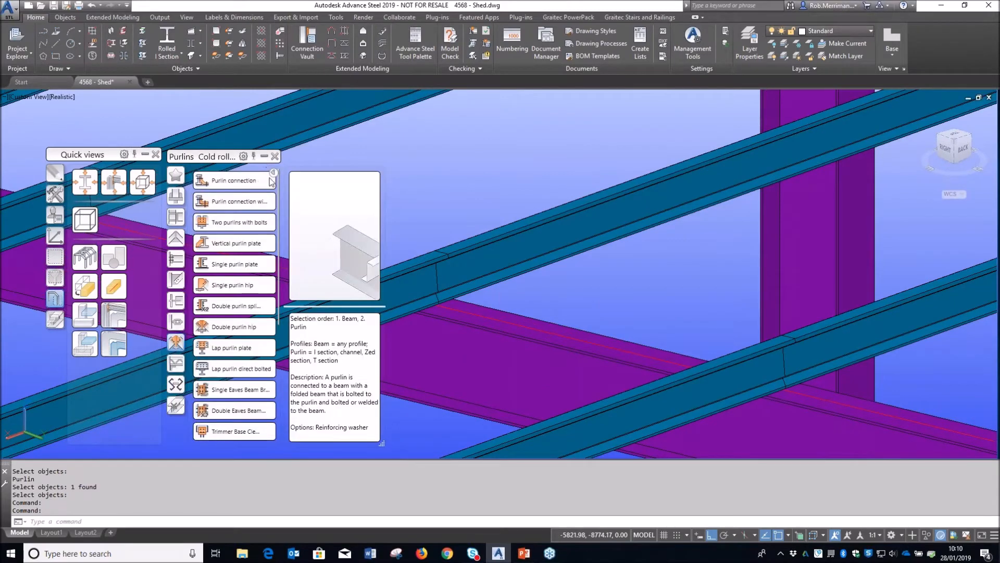
left_click(219, 306)
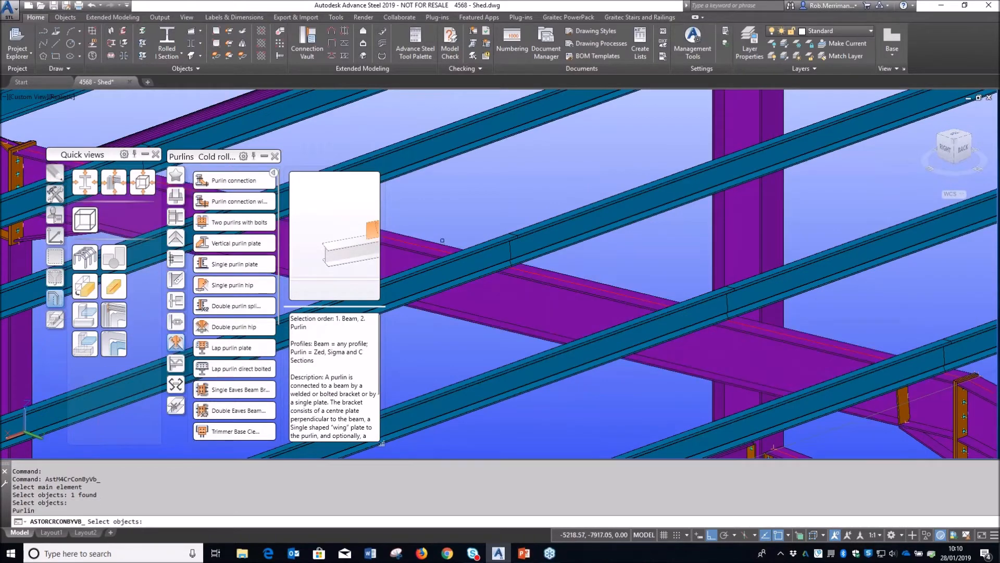
left_click(473, 262)
key("Return")
left_click(575, 225)
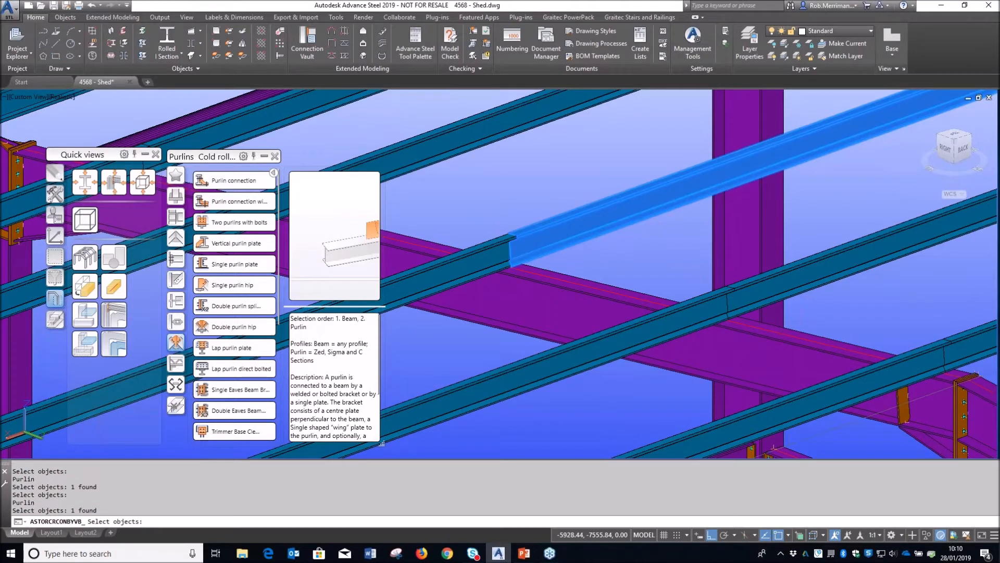
key("Return")
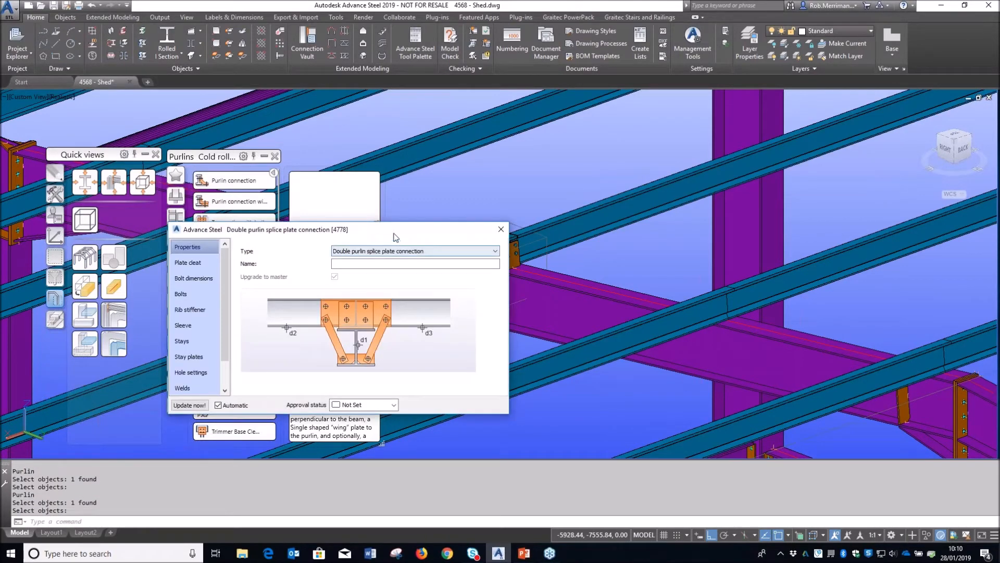
Step: Add a sleeve to the double purlin splice plate connection over the intermediate rafter
left_click_drag(381, 233, 351, 234)
scroll(510, 243, "up", 4)
middle_click_drag(585, 267, 575, 253, "shift")
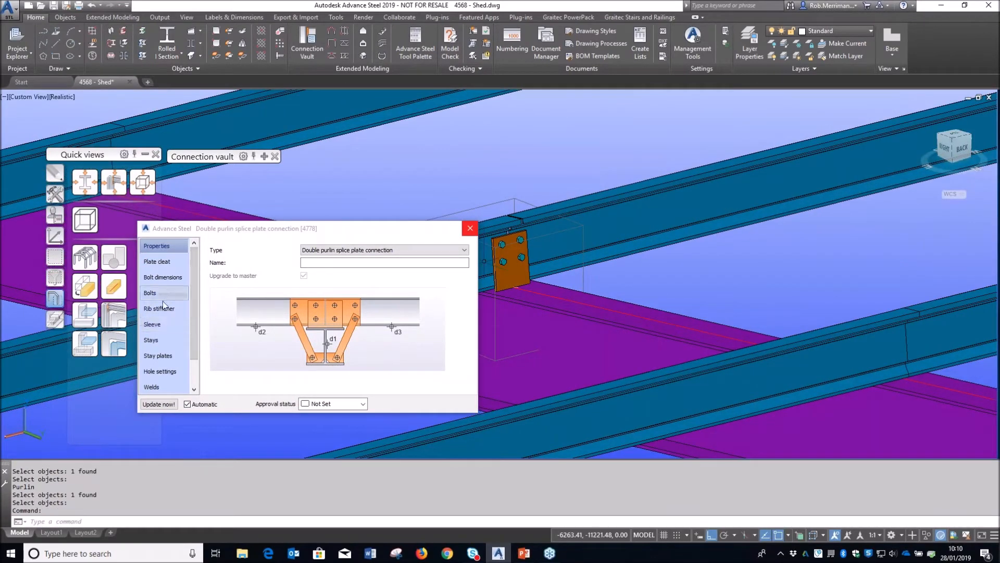
left_click(163, 323)
left_click(306, 248)
scroll(615, 230, "up", 5)
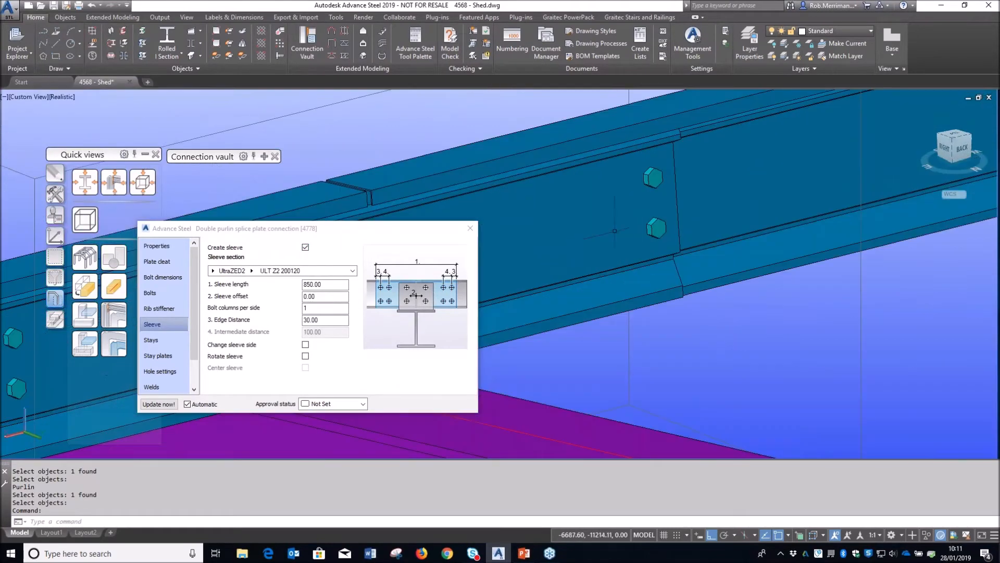
scroll(615, 230, "down", 5)
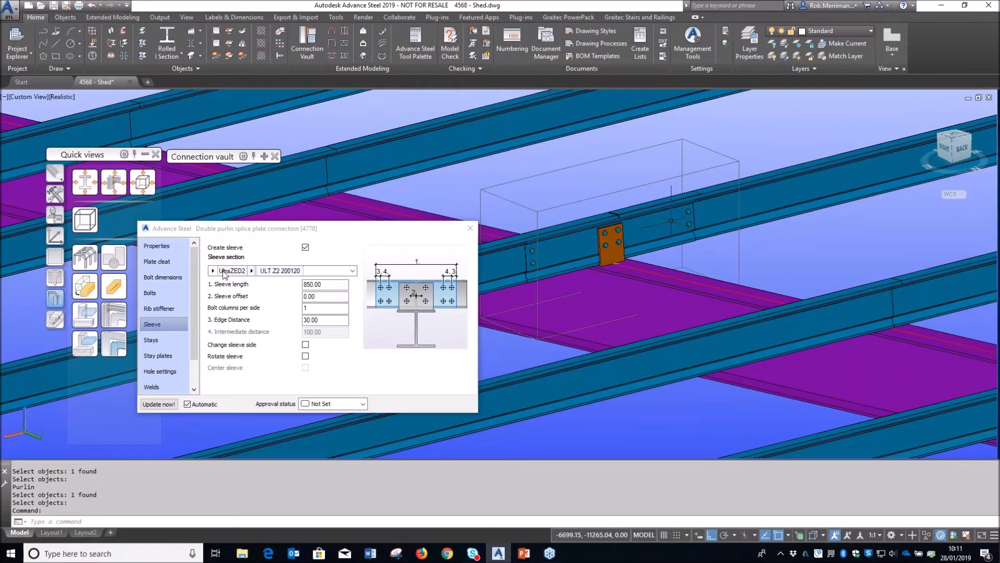
Step: Set Create stay to Both for the double purlin splice plate connection, and close its settings
left_click(164, 340)
left_click(309, 245)
left_click(311, 266)
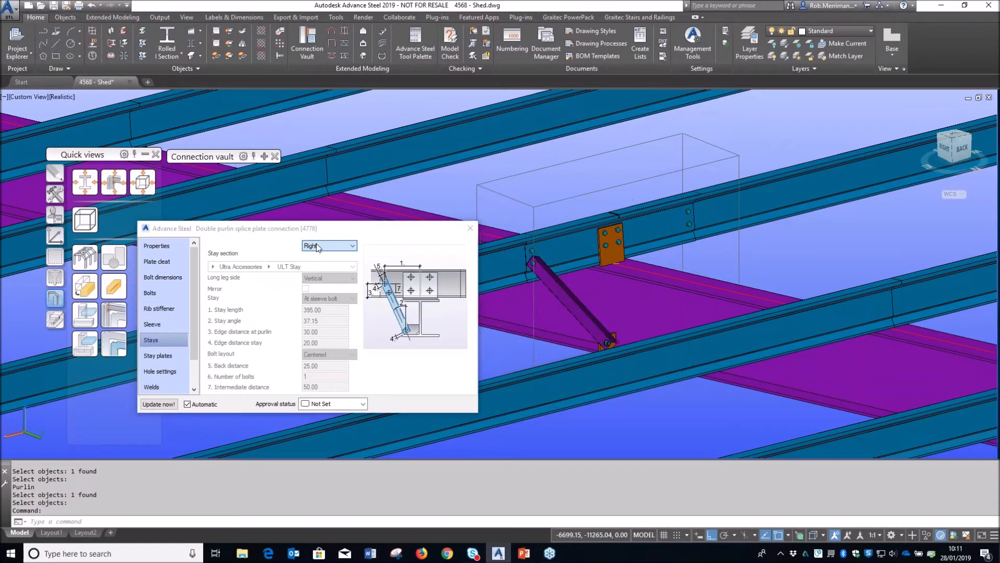
left_click(317, 246)
left_click(316, 276)
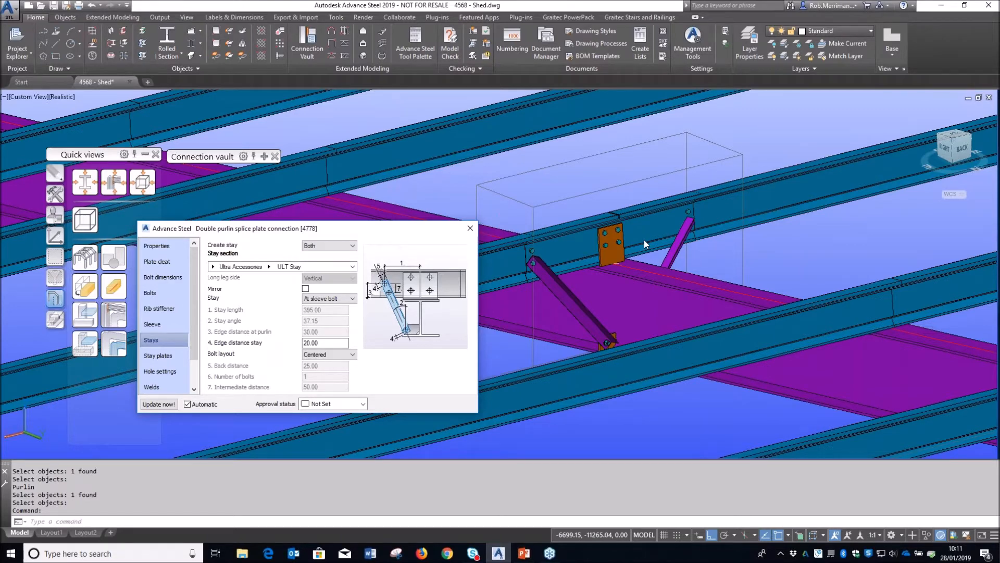
left_click(470, 228)
Step: Start the Purlins structural element with the five main frame columns along the door-side long wall as supporting beams
scroll(521, 235, "down", 6)
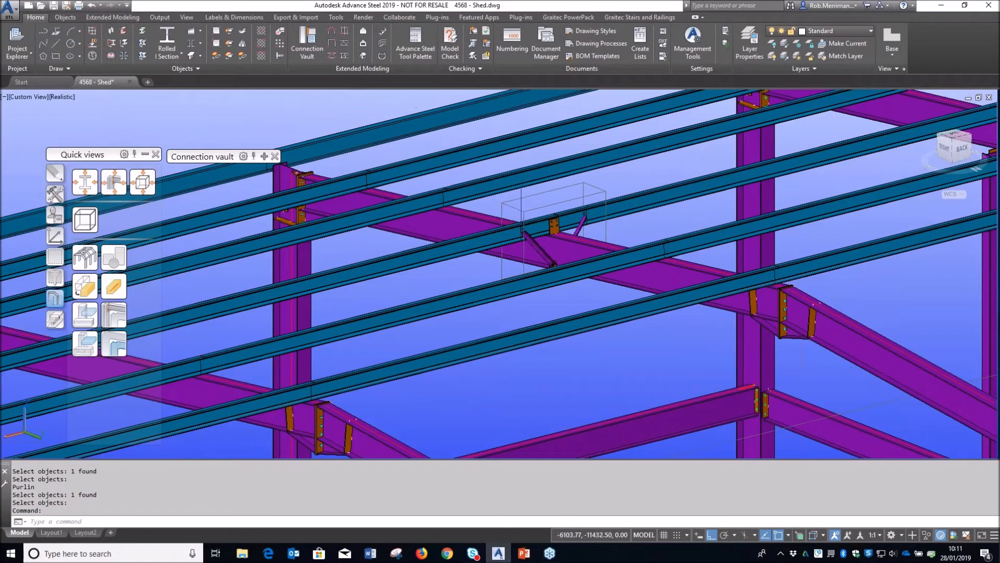
scroll(469, 261, "down", 5)
mouse_move(458, 260)
middle_mouse_down("shift")
mouse_move(594, 270)
mouse_move(615, 242)
mouse_move(515, 276)
mouse_move(451, 263)
middle_mouse_up("shift")
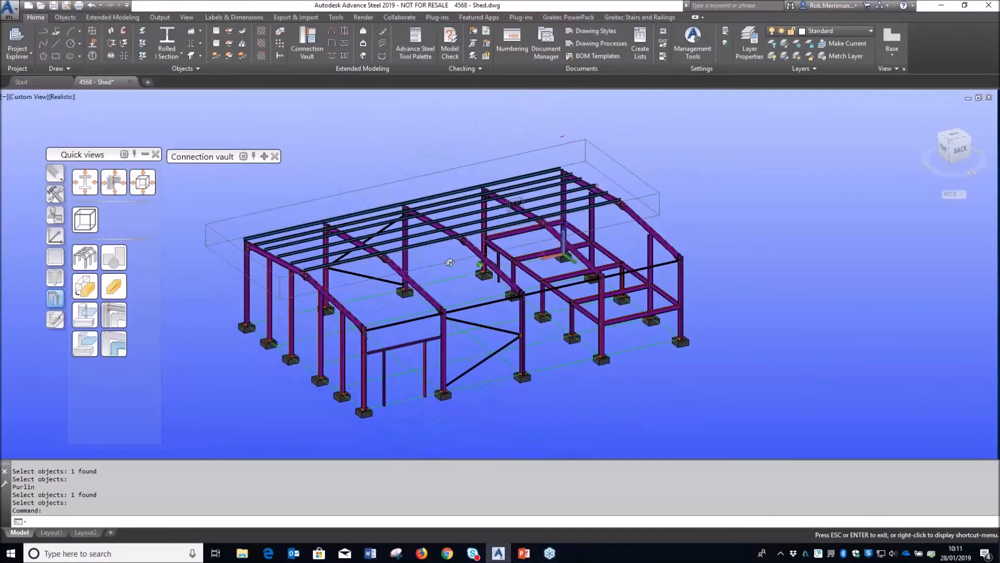
left_click(343, 34)
scroll(366, 371, "up", 2)
left_click(365, 371)
left_click(476, 342)
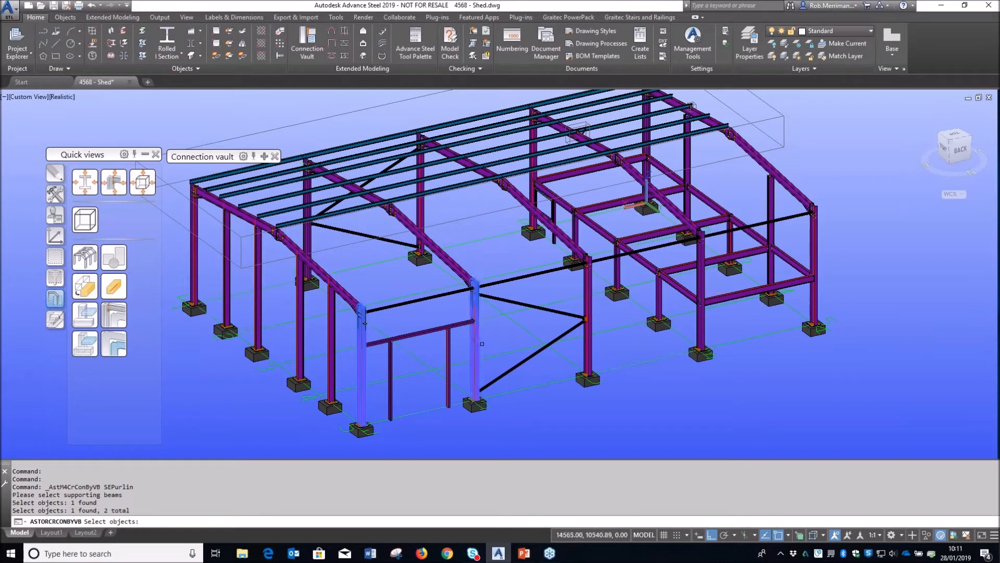
left_click(588, 333)
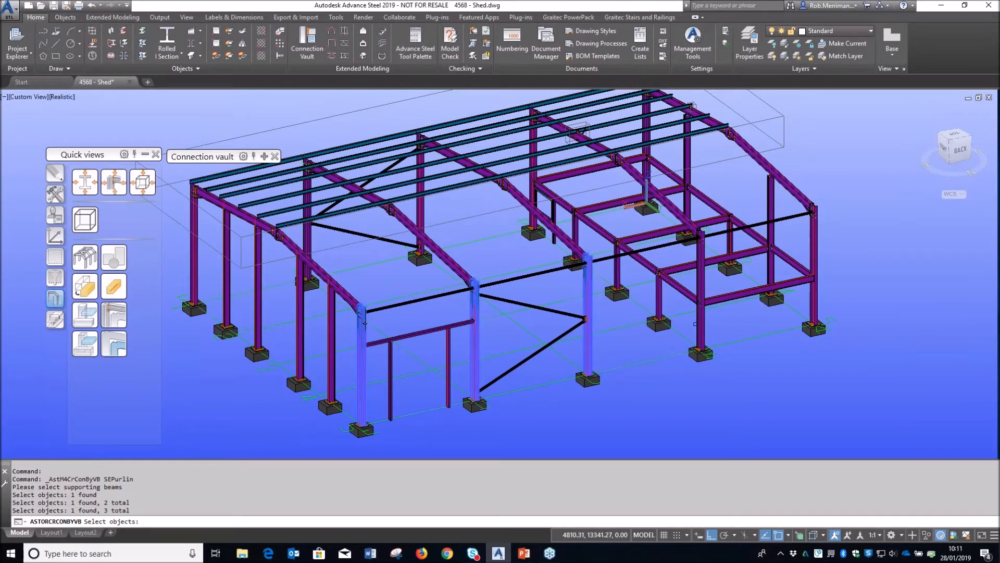
left_click(701, 292)
left_click(814, 271)
key("Return")
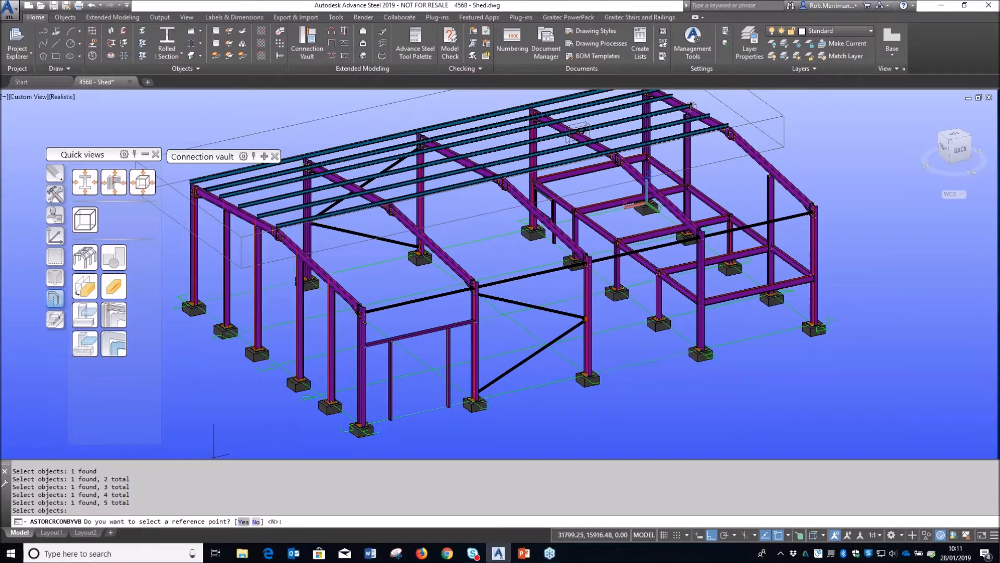
Step: Create the side rails from a reference point near the foot of the end column, without an additional reference beam
left_click(243, 522)
scroll(379, 305, "up", 5)
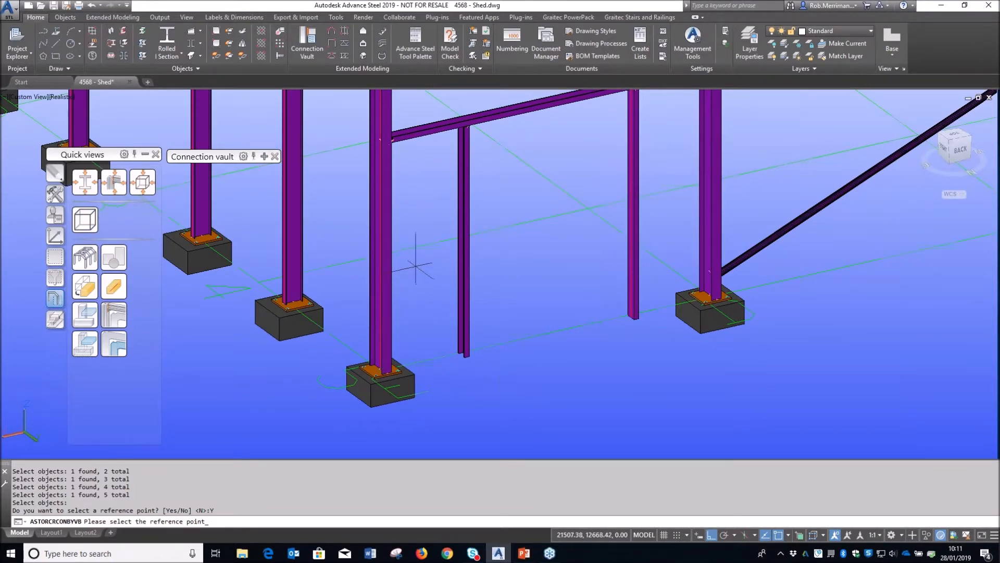
left_click(392, 317)
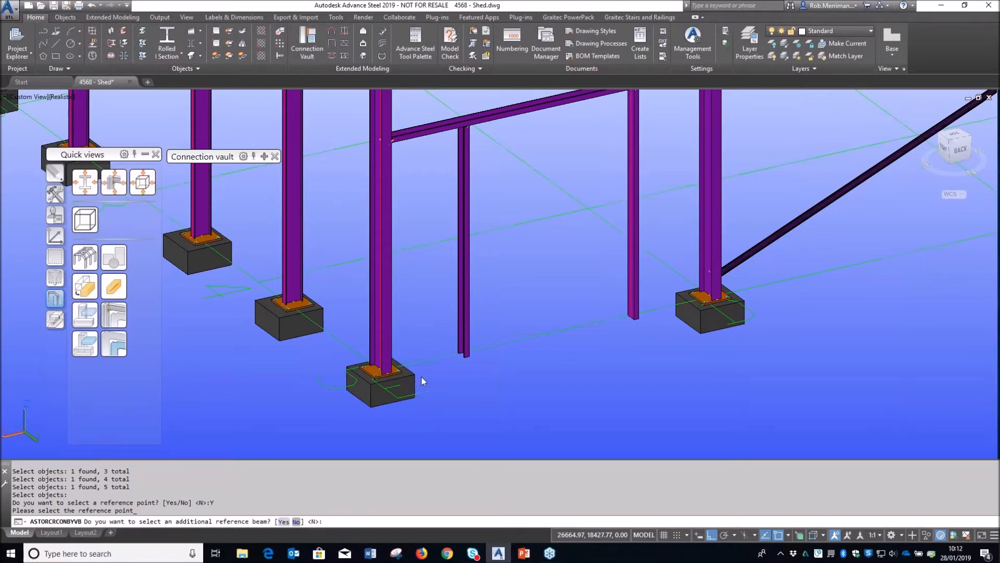
type("n")
key("Return")
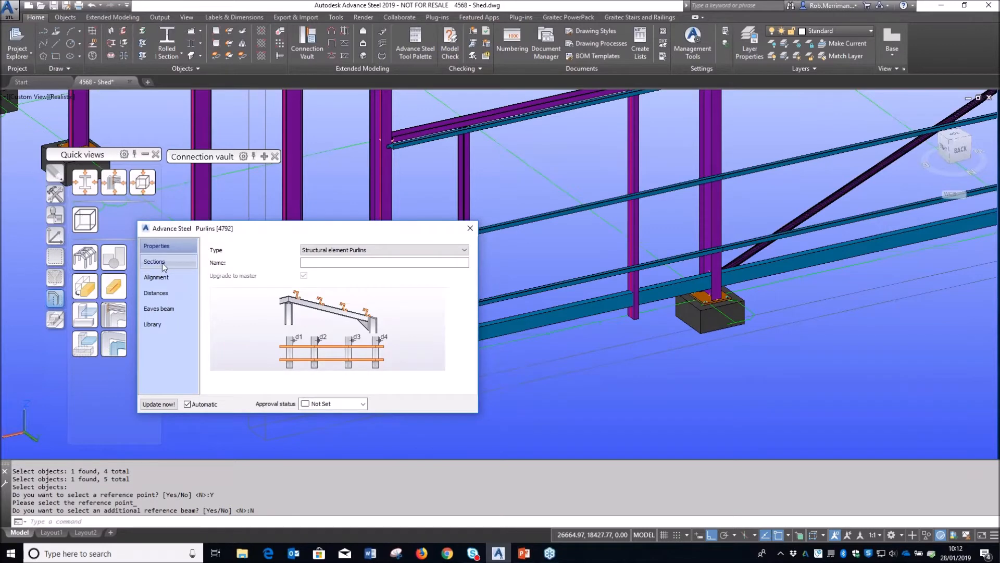
Step: Set the side rails' section size to Steadmans C-Section STM C20014
left_click(163, 262)
left_click(212, 257)
scroll(334, 388, "down", 6)
left_click_drag(411, 391, 415, 420)
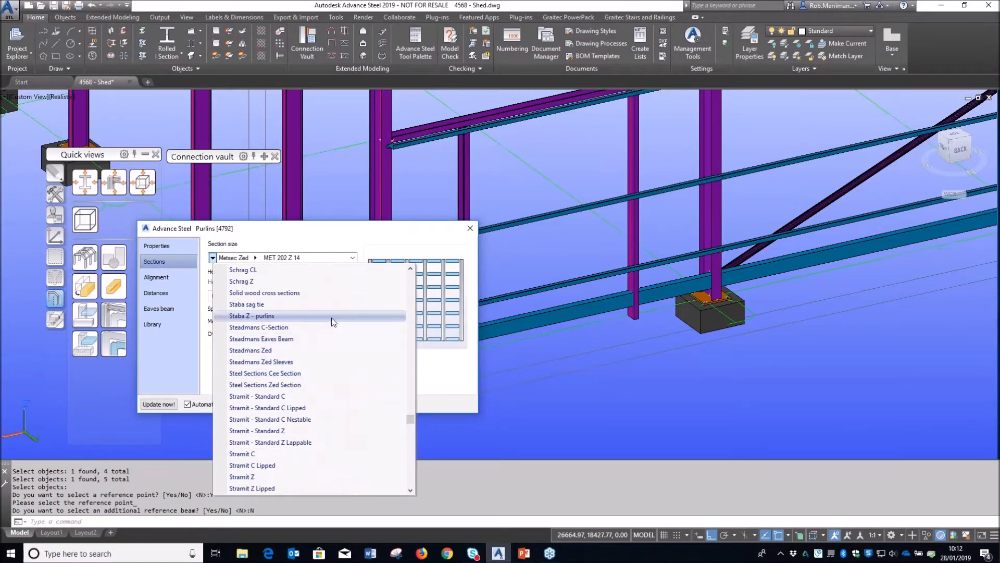
left_click(308, 326)
left_click(279, 257)
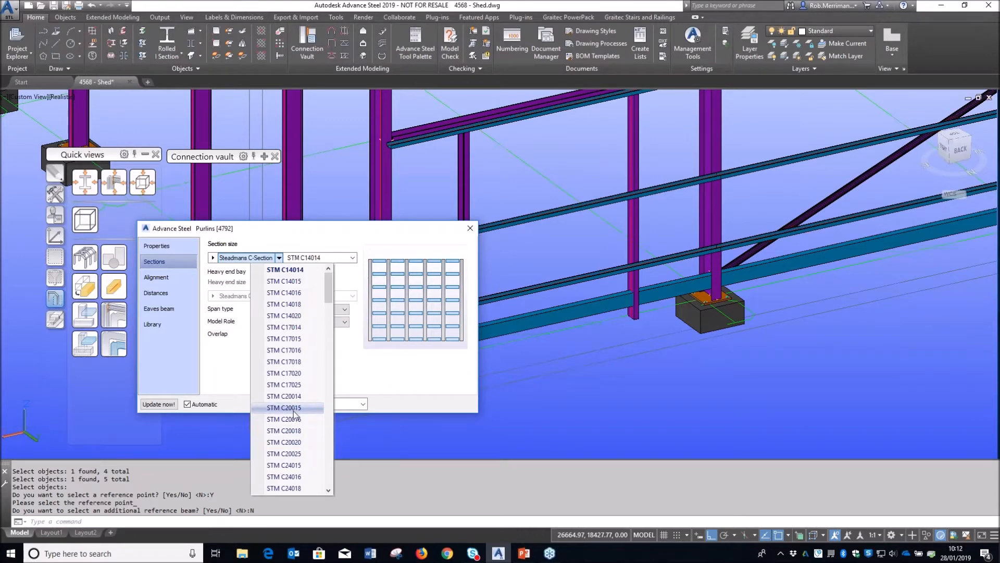
left_click(309, 394)
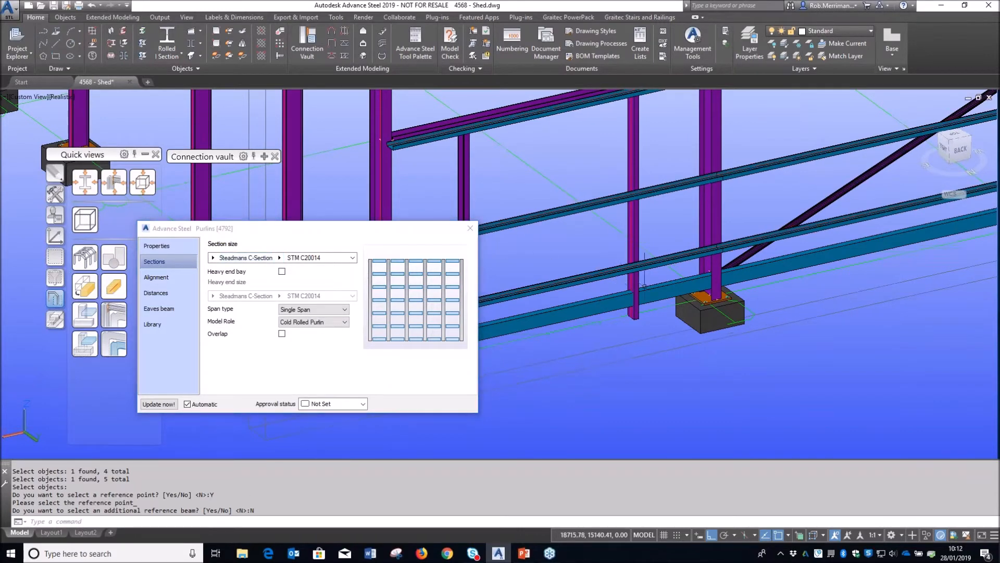
Step: Turn off eaves beam creation for the side rails
scroll(547, 252, "down", 3)
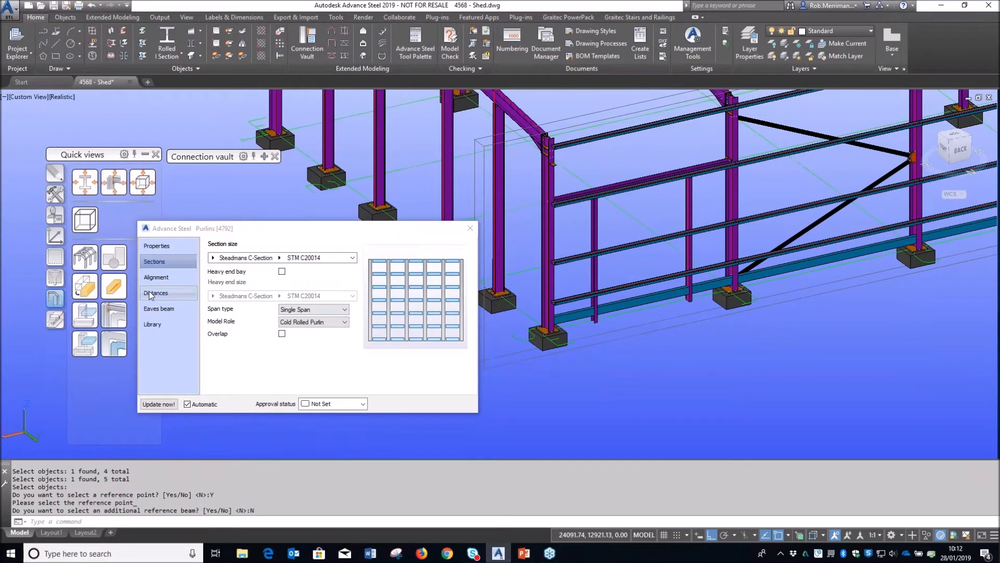
left_click(167, 309)
left_click(282, 246)
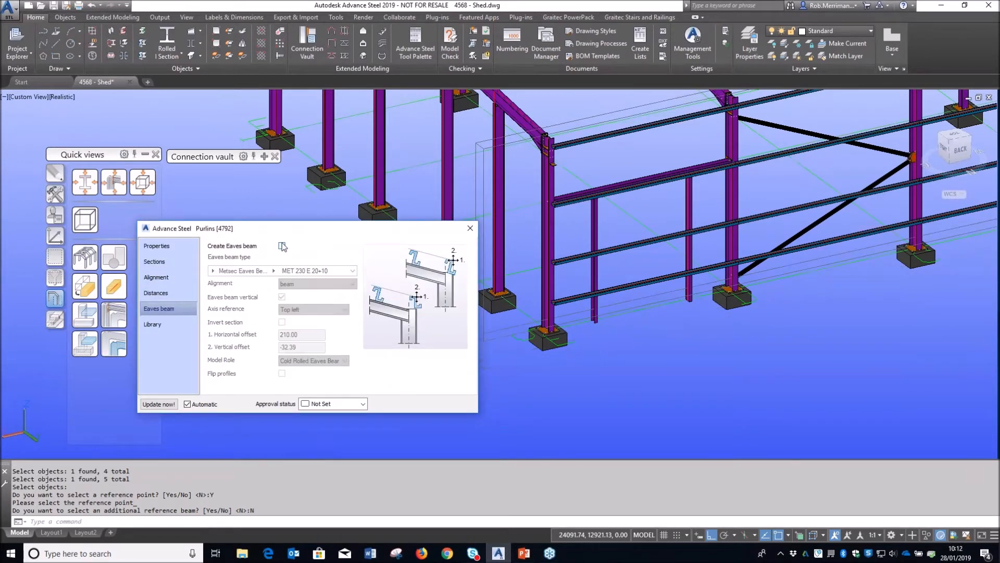
Step: Measure the side rail distances from the reference point and set the start distance to 550 mm
left_click(172, 292)
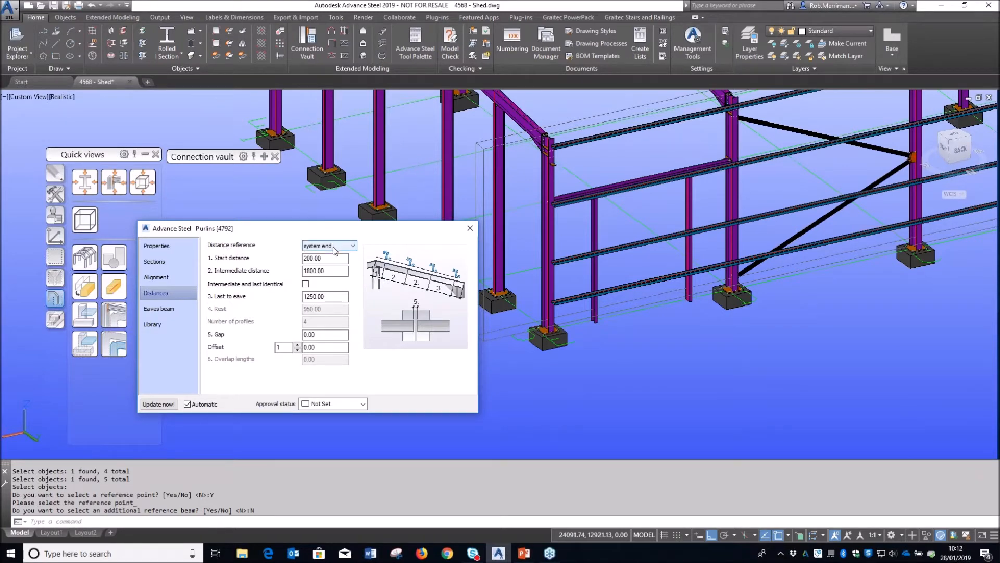
left_click(333, 246)
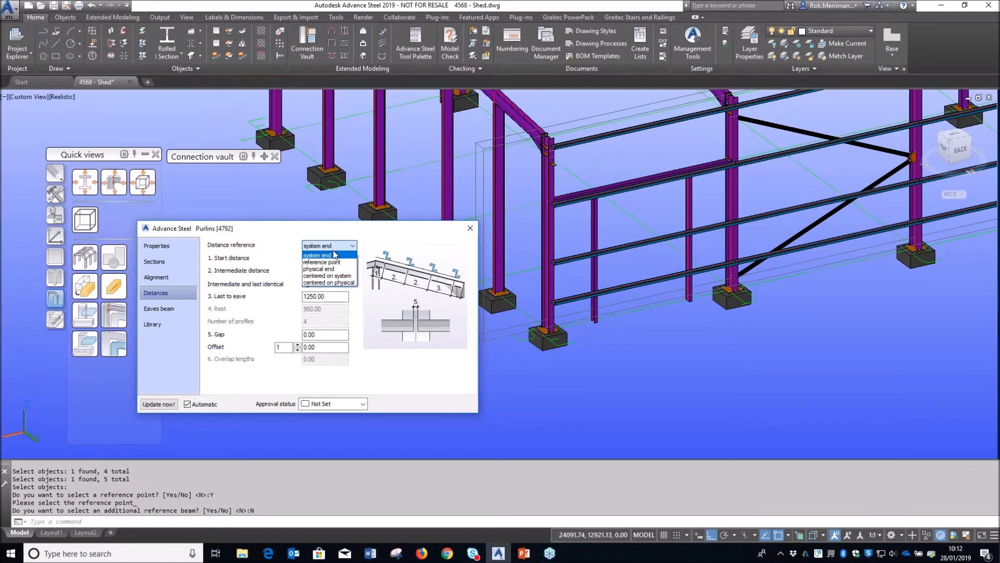
left_click(335, 262)
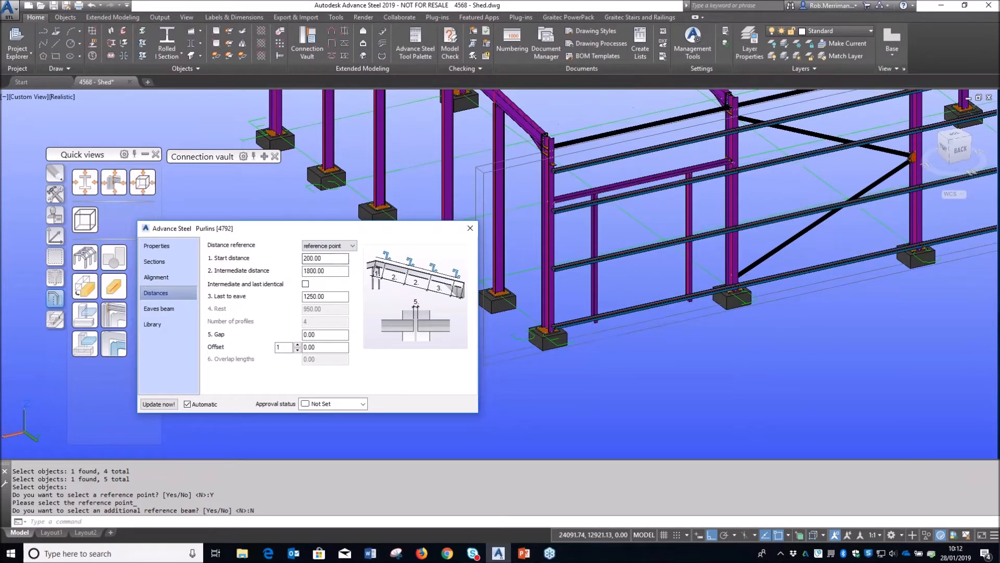
type("0")
key("Return")
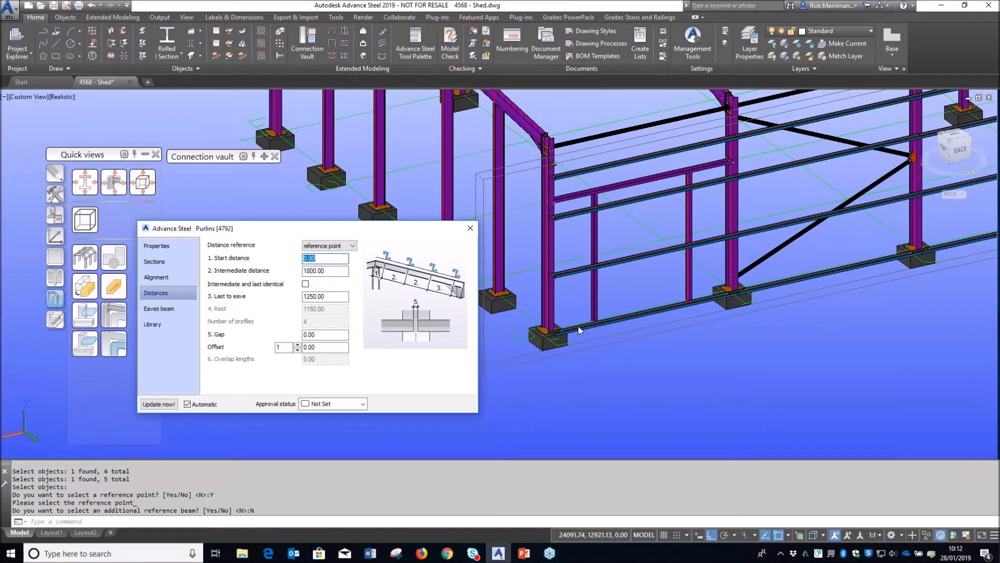
type("550")
key("Return")
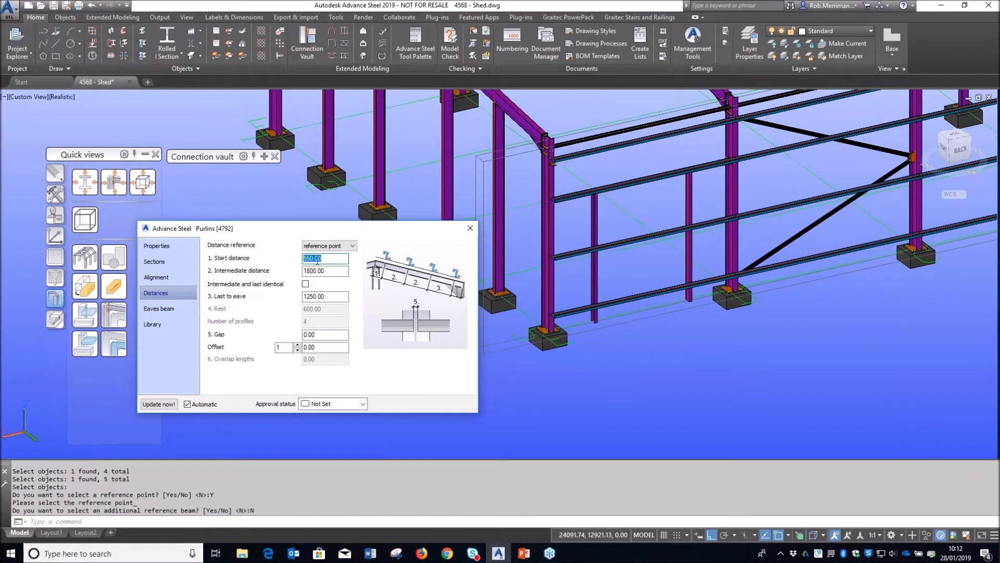
Step: Set the side rails' intermediate distance to 1200 mm with intermediate and last identical, and close their settings
key("Tab")
type("1")
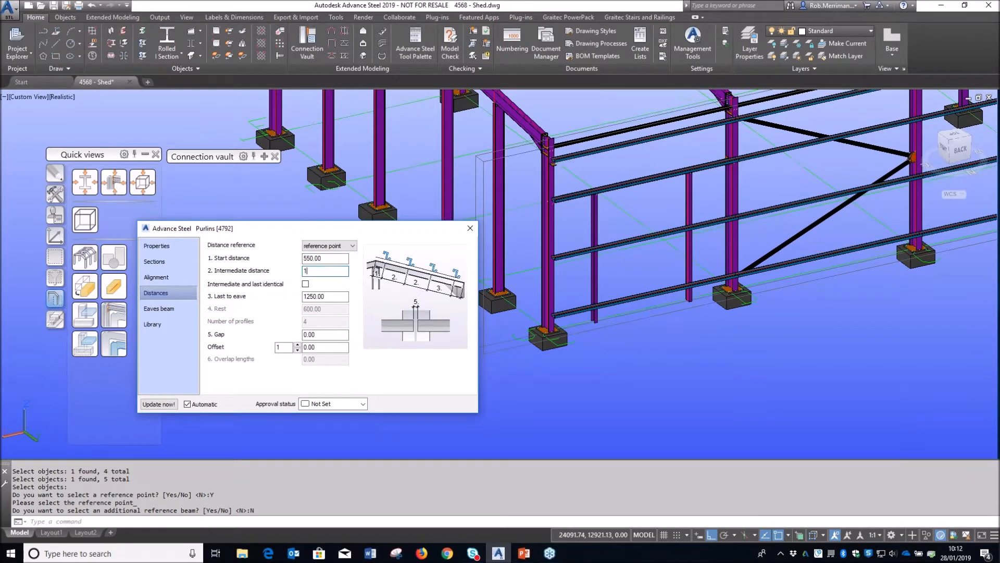
type("200.0")
key("Return")
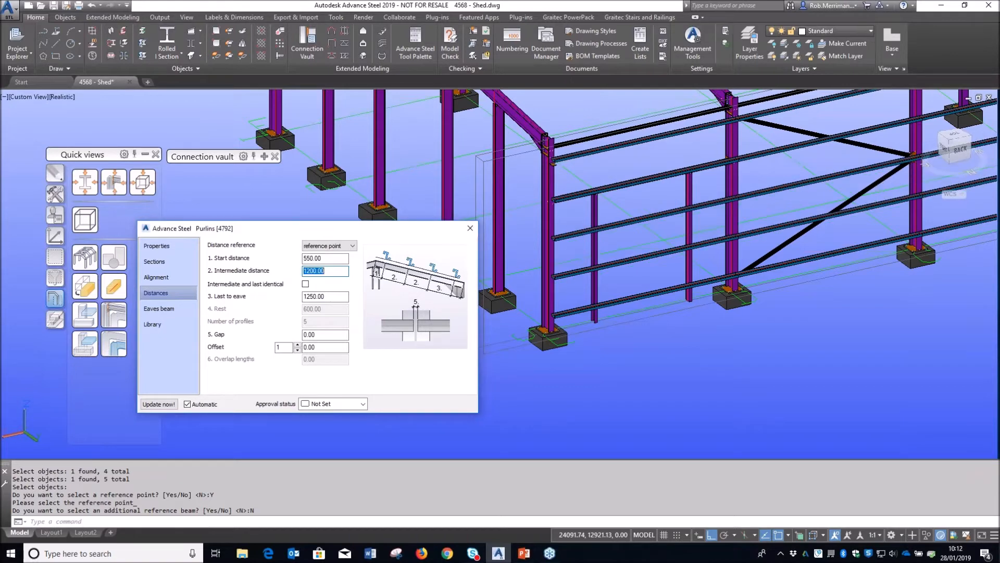
left_click(305, 284)
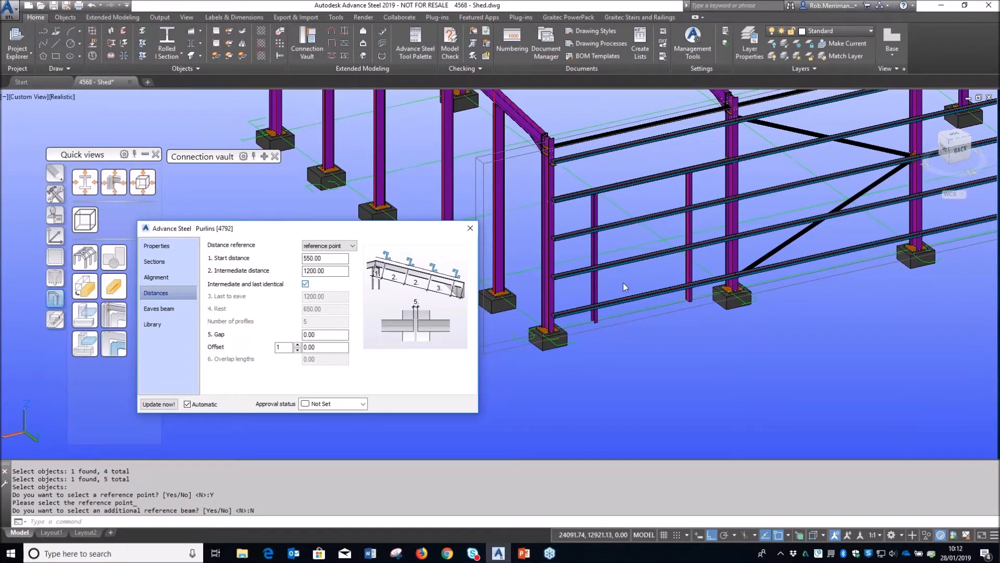
scroll(572, 154, "down", 5)
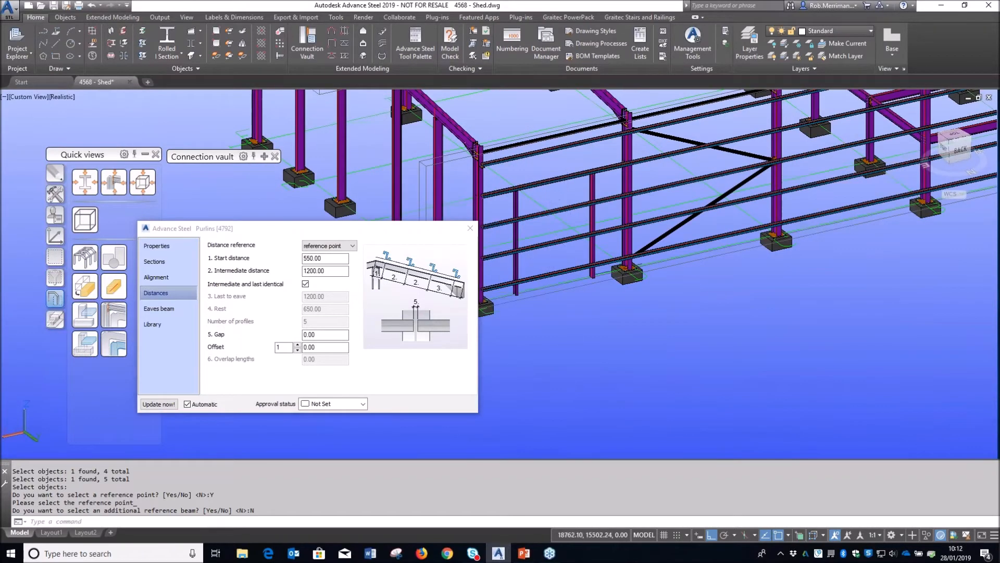
scroll(548, 233, "down", 5)
scroll(724, 149, "up", 2)
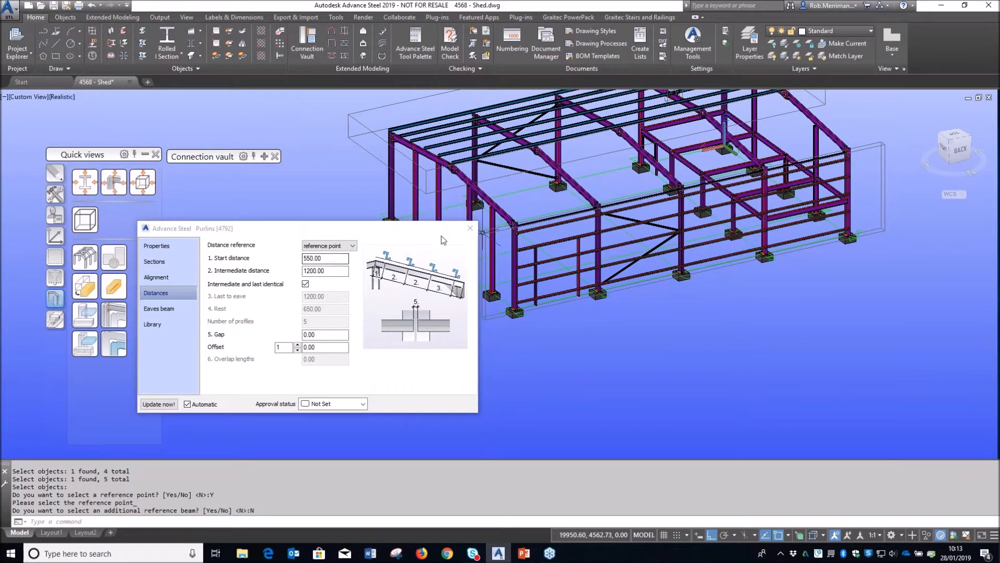
left_click(469, 228)
Step: Activate the Mezz plan model view from Project Explorer so that only the mezzanine steelwork is displayed in 3D
scroll(451, 317, "down", 5)
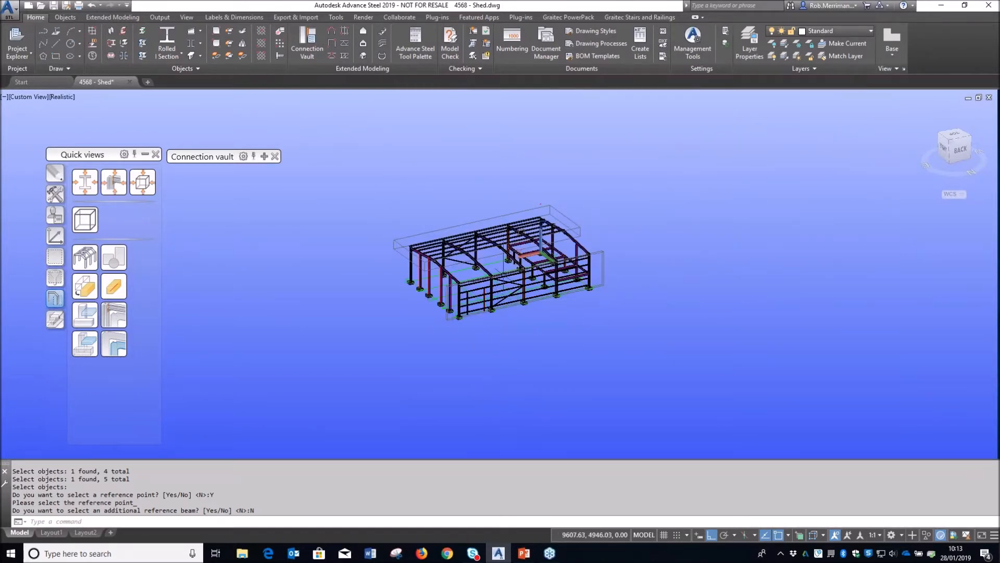
middle_click_drag(501, 271, 672, 270, "shift")
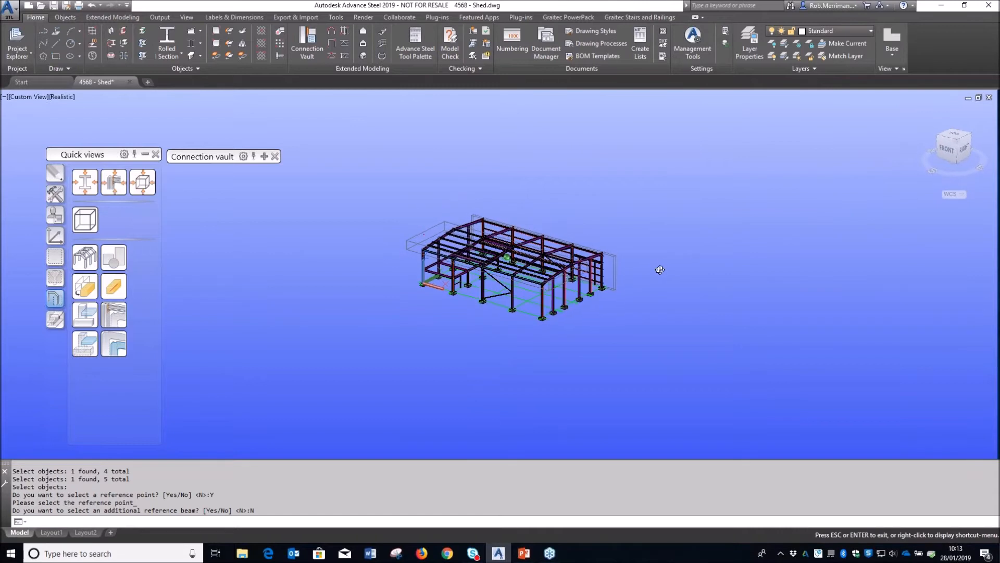
left_click(24, 36)
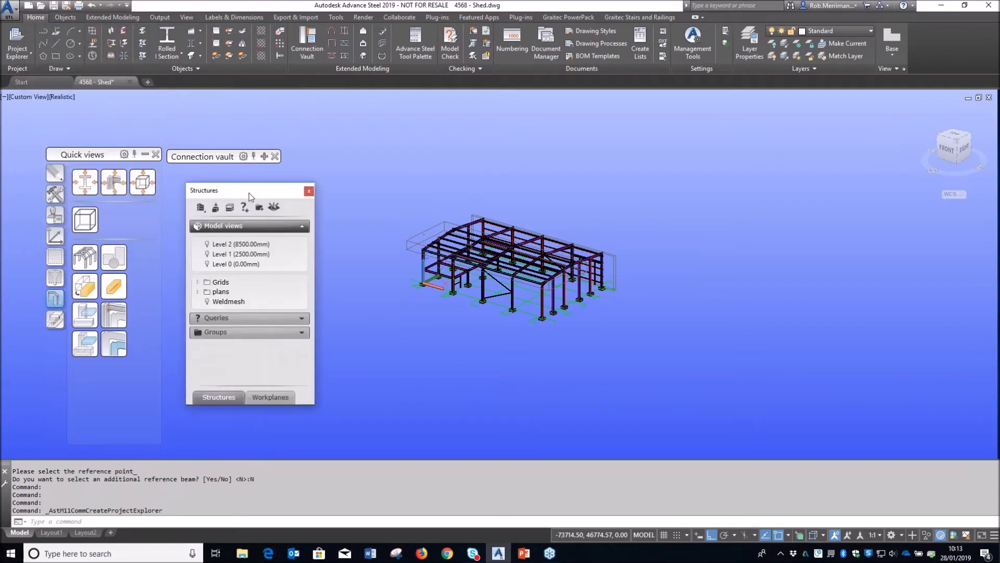
left_click(200, 292)
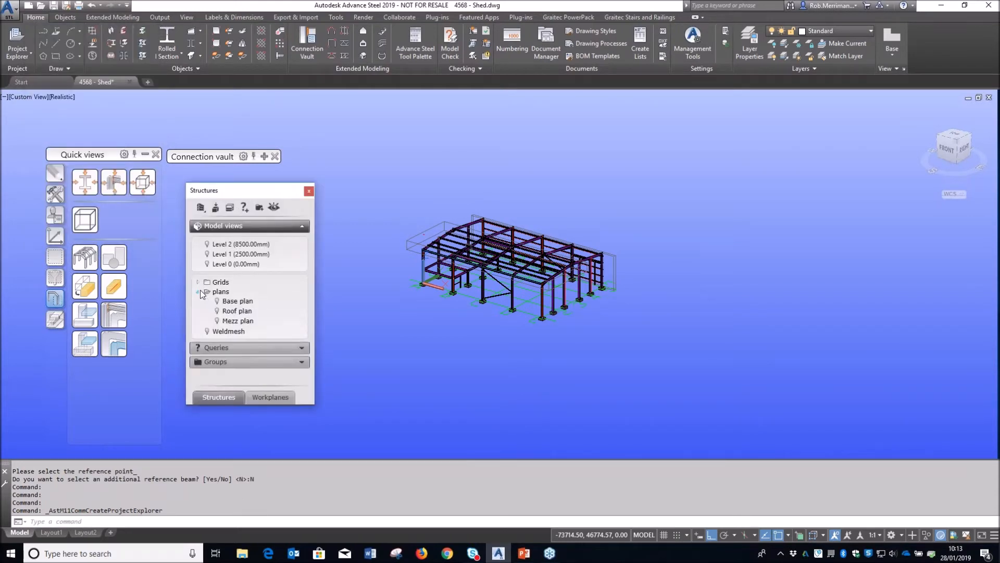
double_click(218, 322)
middle_click_drag(499, 244, 547, 265, "shift")
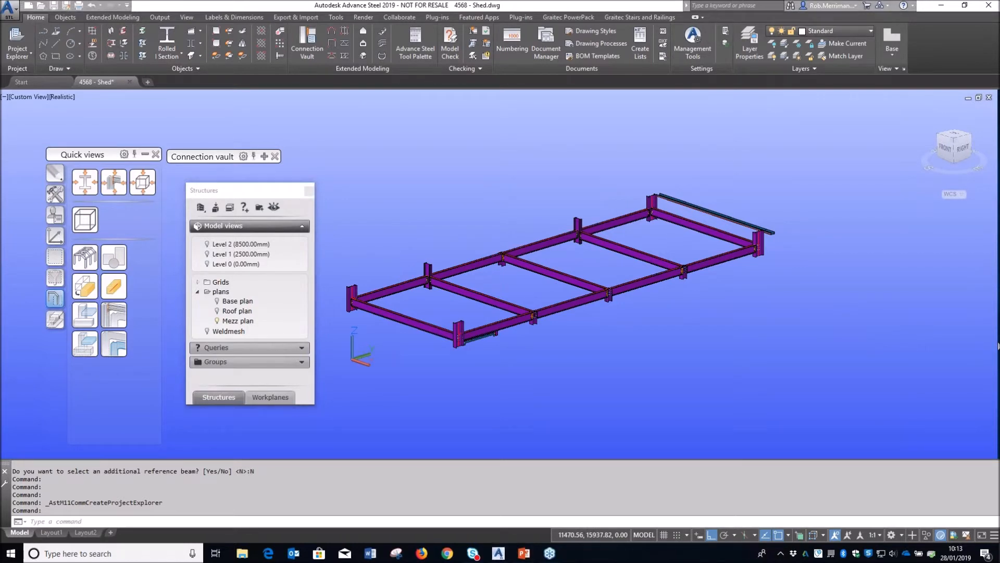
left_click(309, 191)
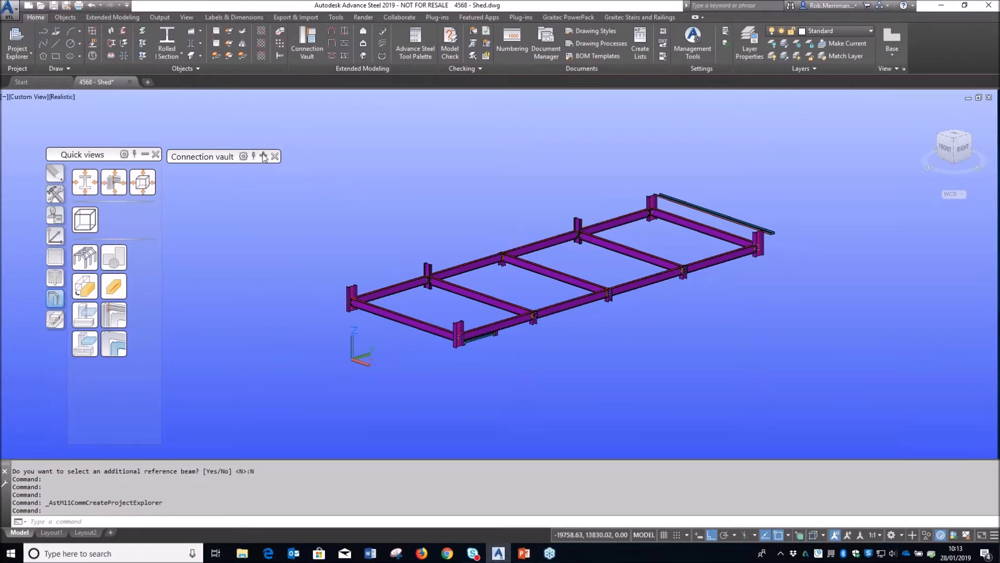
Step: Move the UCS origin to the end corner of the mezzanine frame, keeping its axis directions
left_click(58, 238)
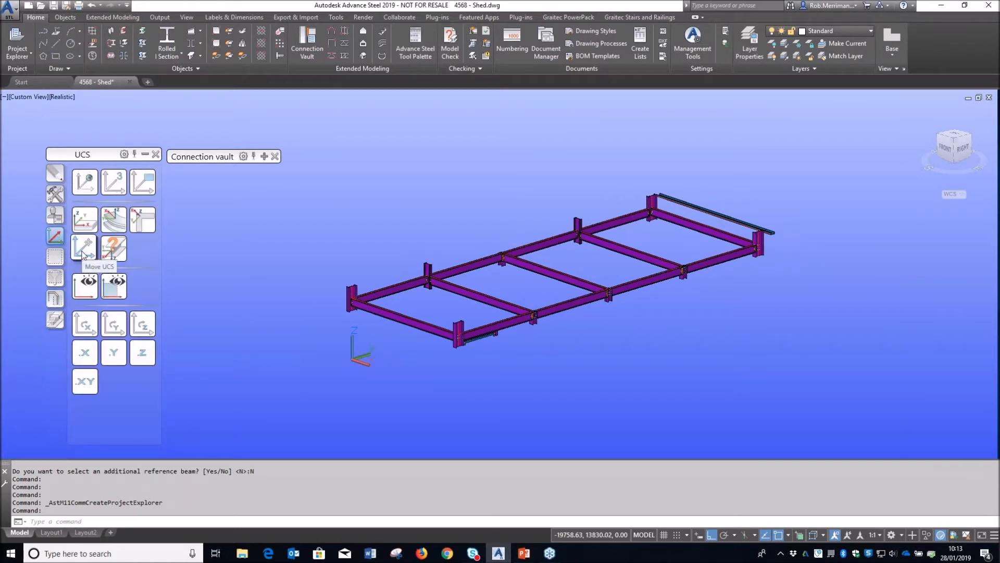
left_click(83, 253)
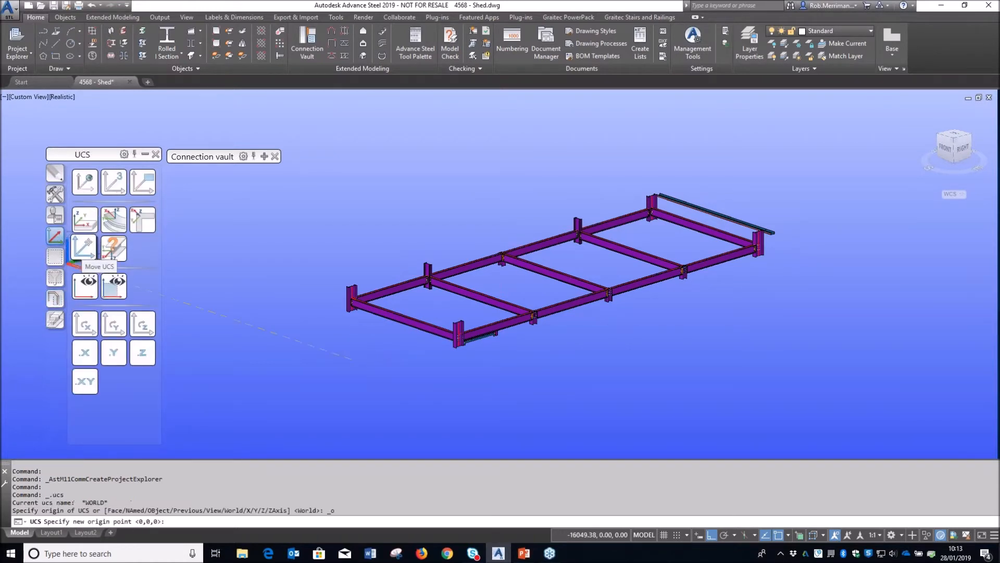
left_click(376, 316)
scroll(360, 285, "up", 2)
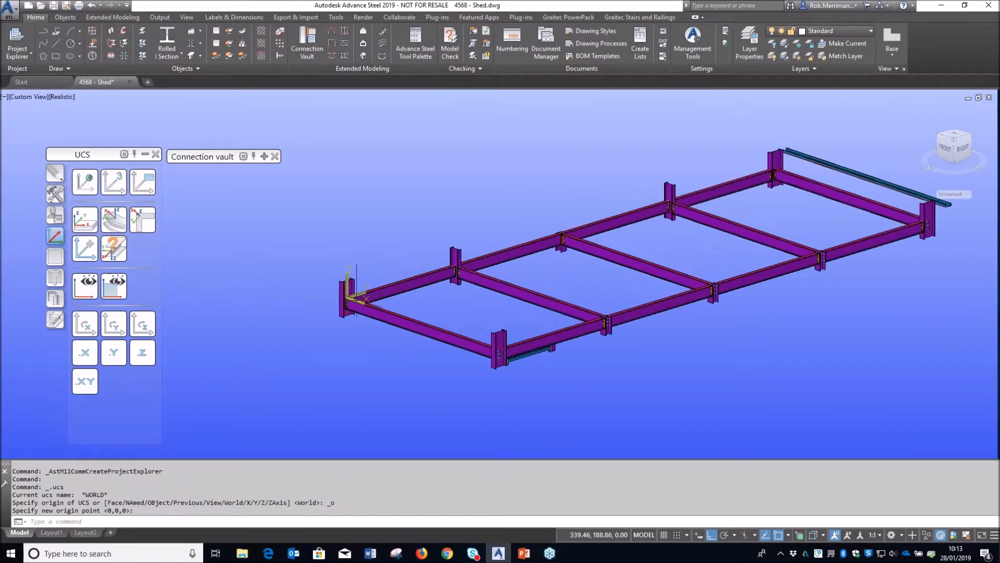
scroll(356, 299, "down", 2)
Step: Create a Mezzanine Floor - Inset from the fabricator specific macros in the 6000 by 4000 mm end bay, using its diagonally opposite corners
left_click(265, 156)
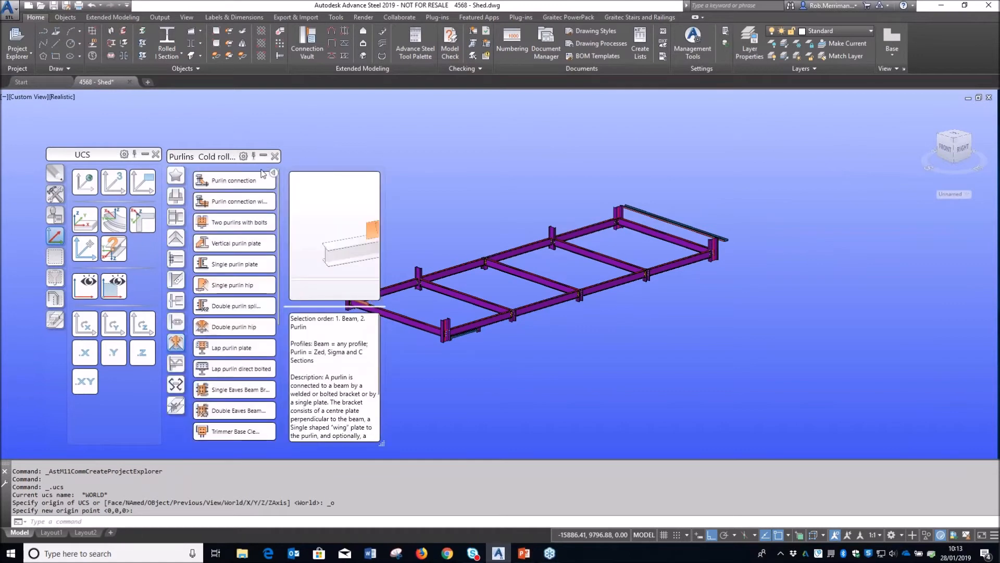
left_click(178, 384)
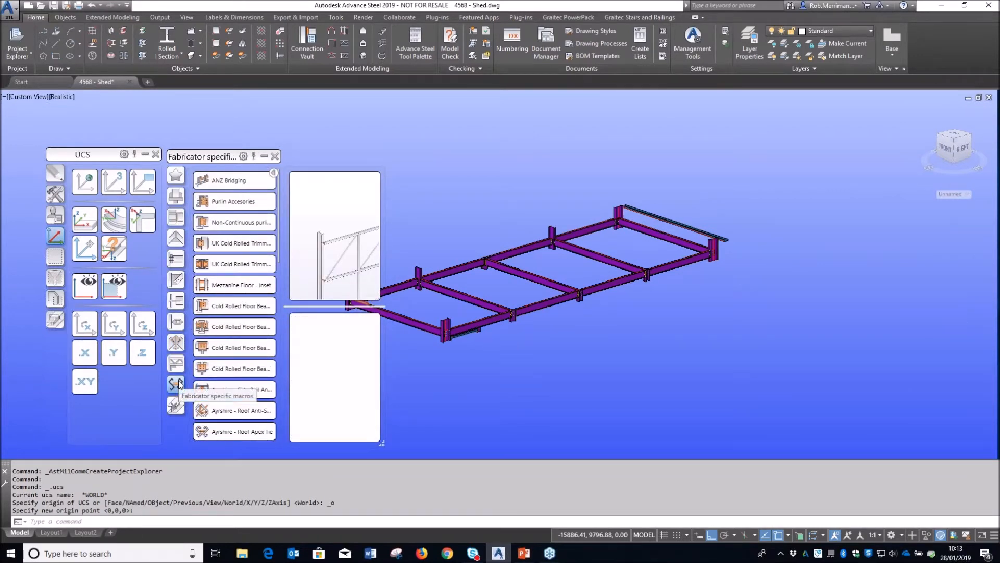
left_click(243, 289)
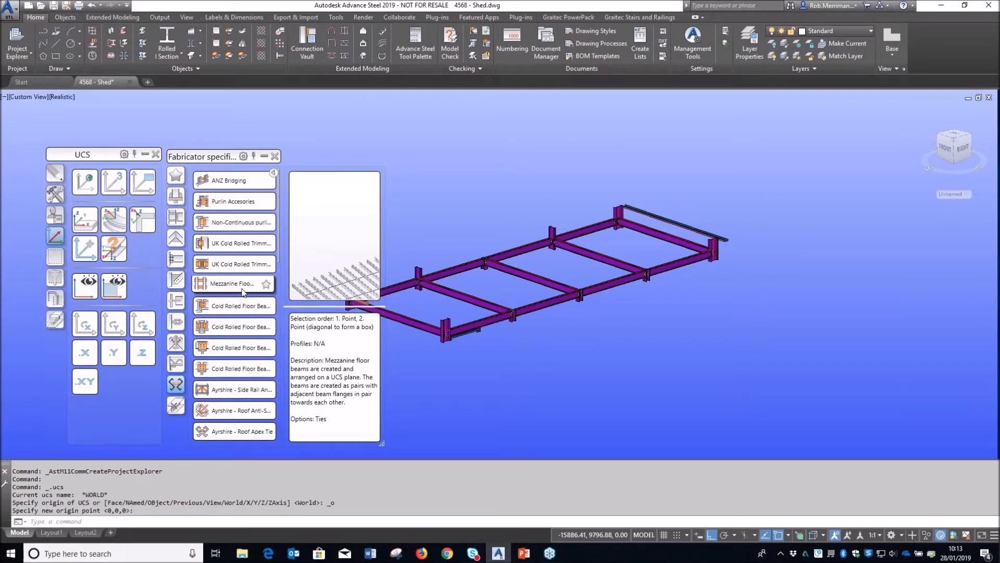
left_click(242, 293)
scroll(603, 299, "down", 2)
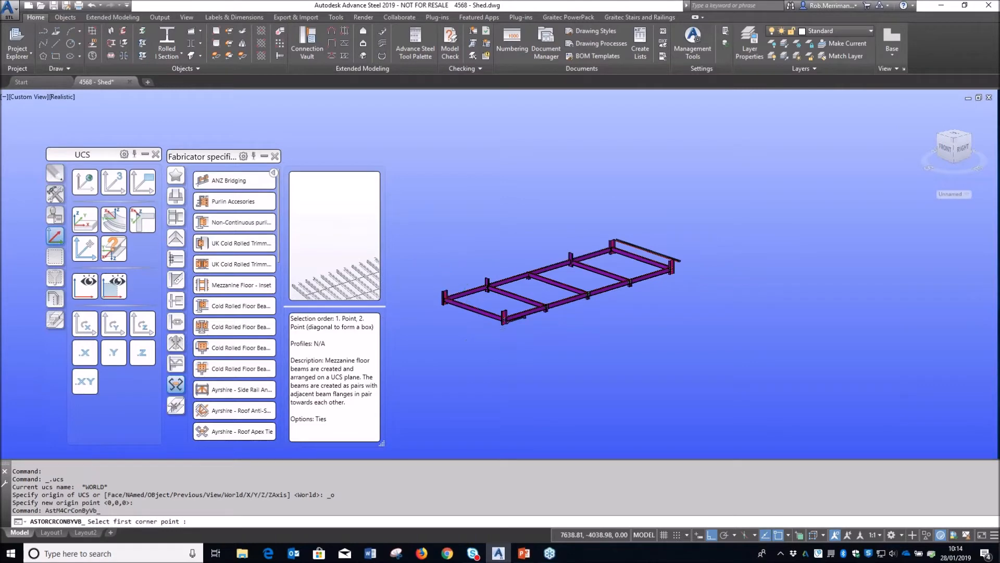
scroll(476, 334, "up", 2)
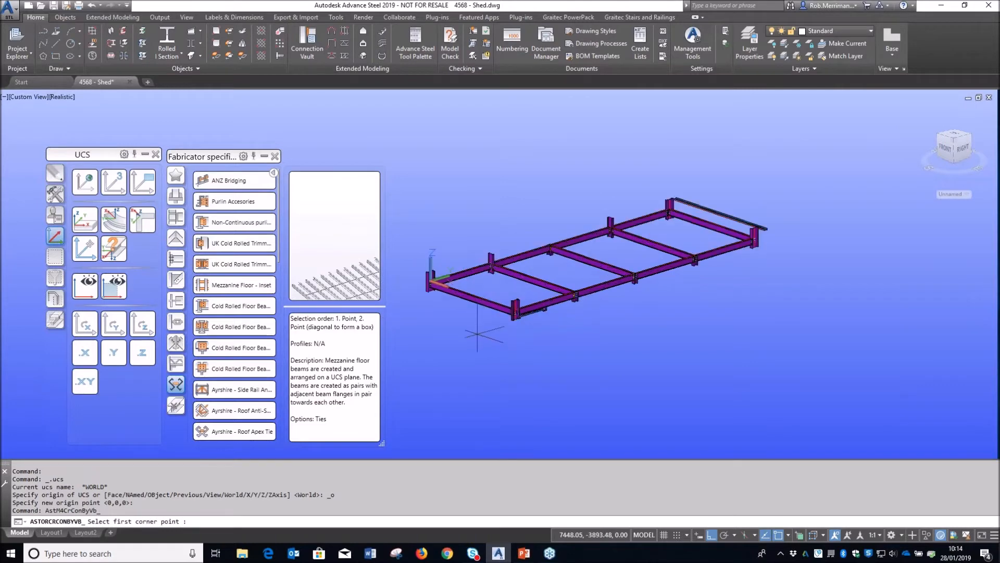
left_click(445, 295)
scroll(553, 303, "up", 3)
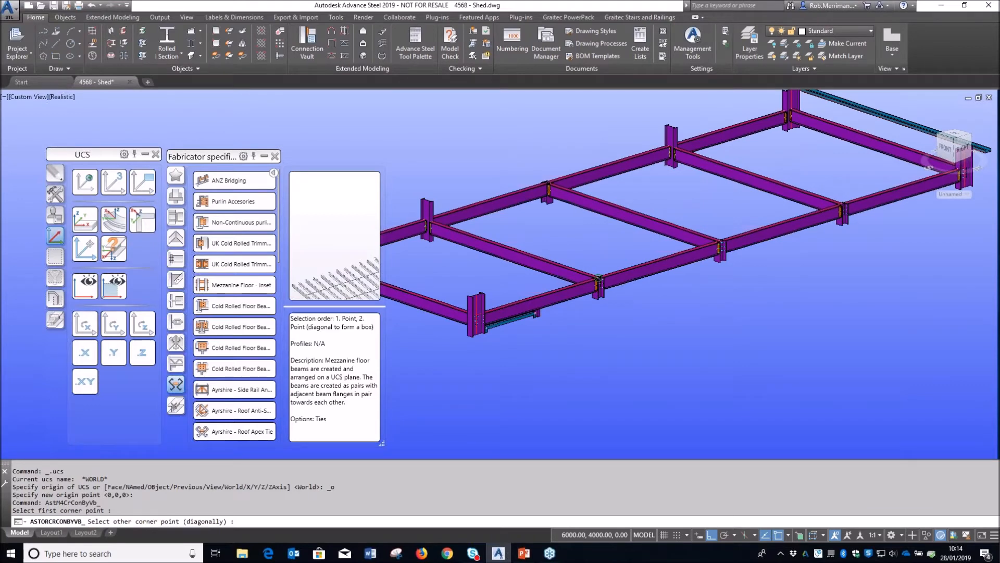
left_click(598, 279)
scroll(677, 292, "down", 4)
scroll(589, 292, "up", 3)
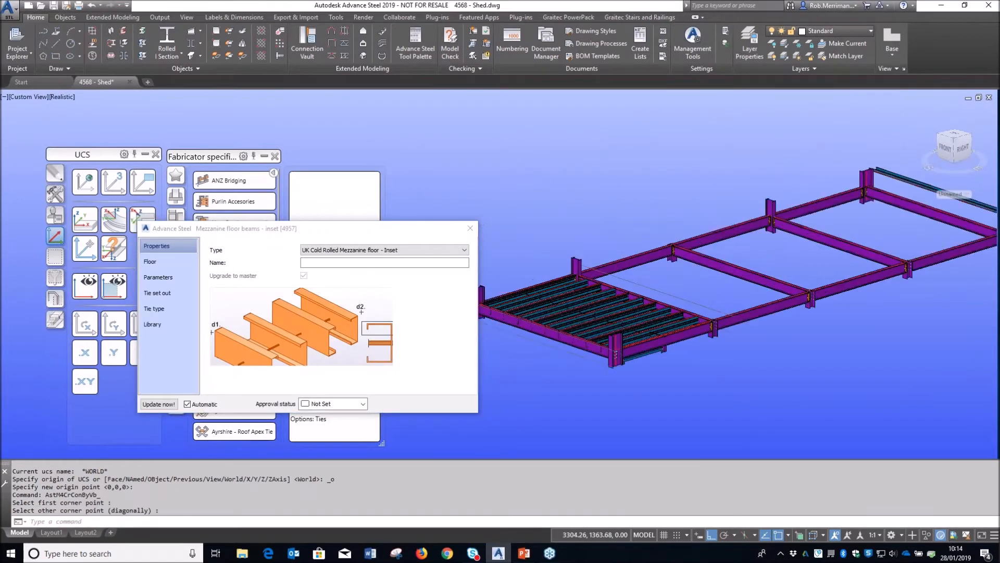
scroll(586, 319, "up", 2)
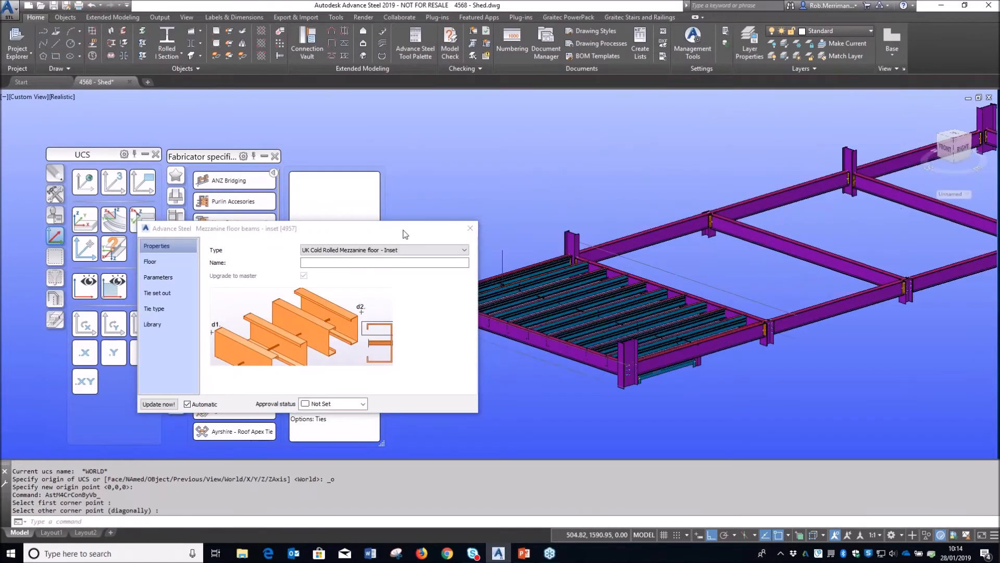
Step: Set the mezzanine floor beams' section to Thomas Panels C Section, size TPP 140C20
left_click(174, 264)
left_click(211, 258)
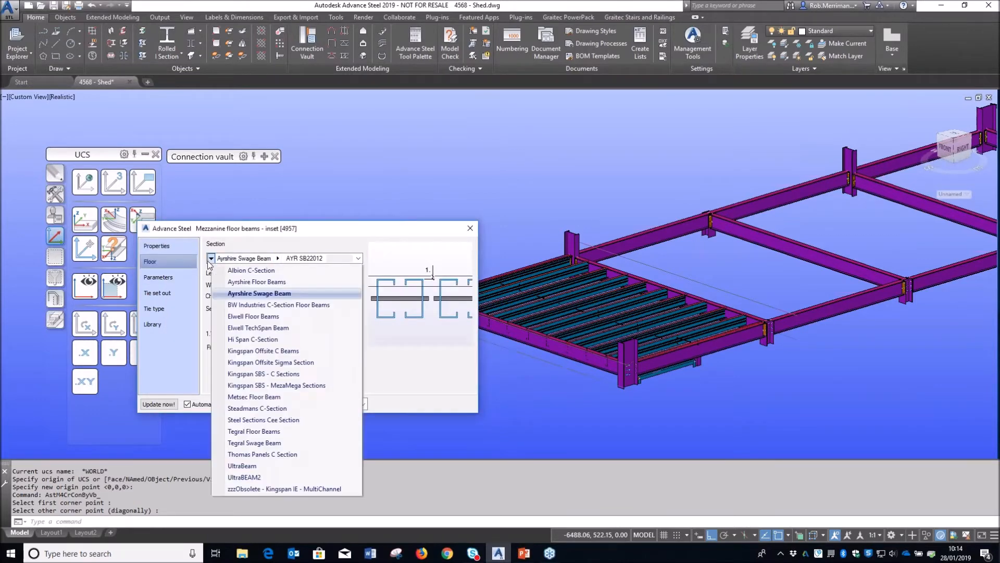
left_click(261, 454)
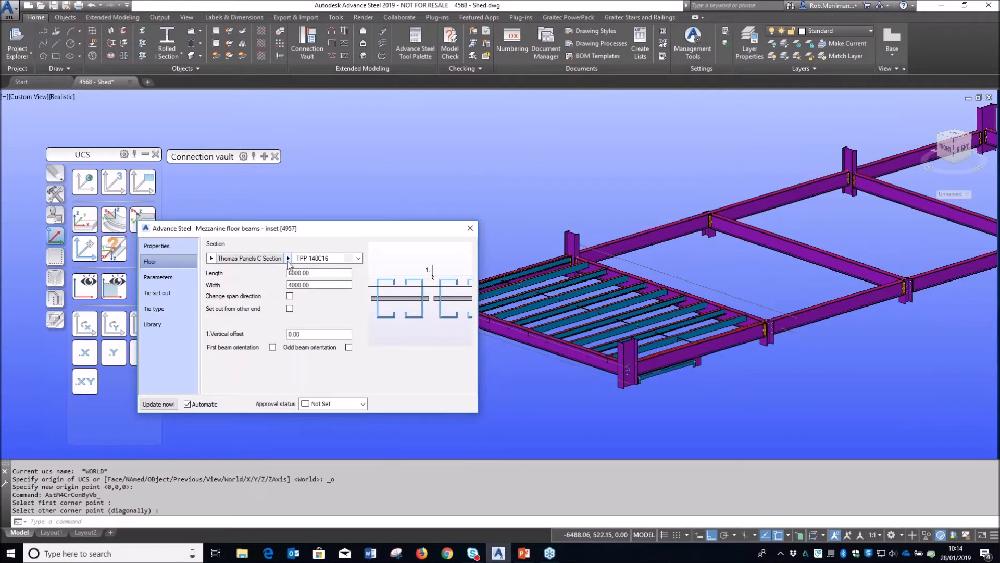
left_click(287, 259)
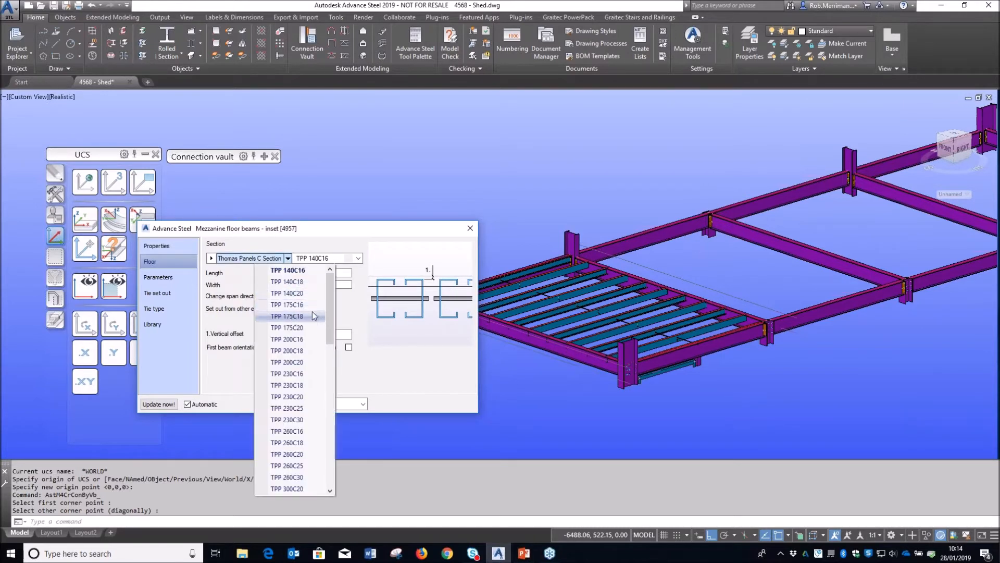
left_click(308, 340)
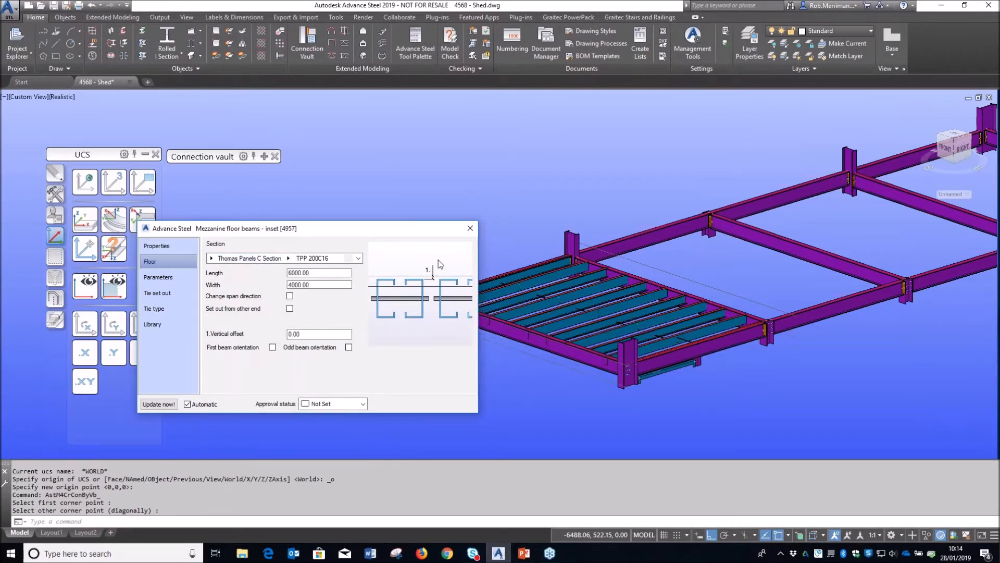
left_click(287, 258)
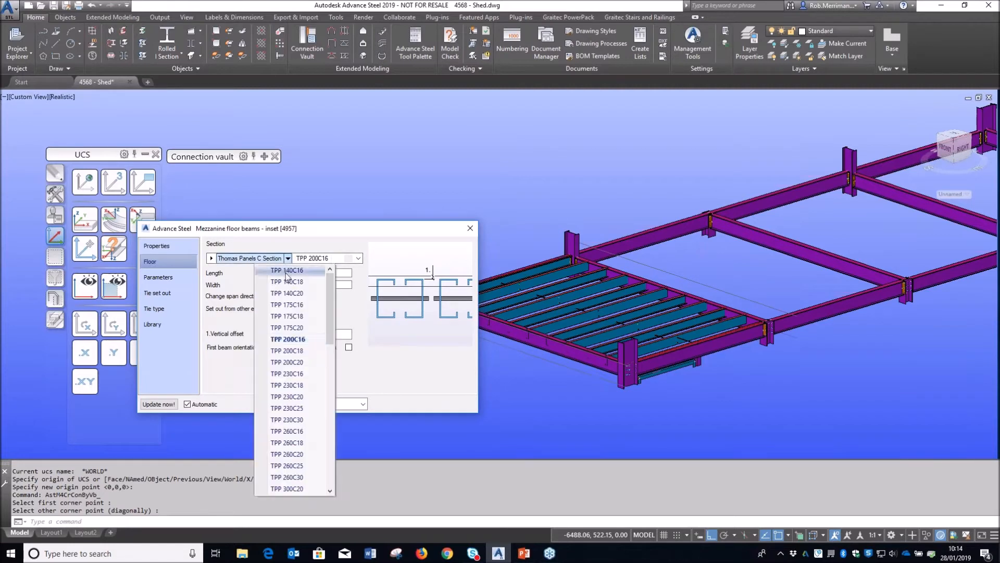
left_click(294, 293)
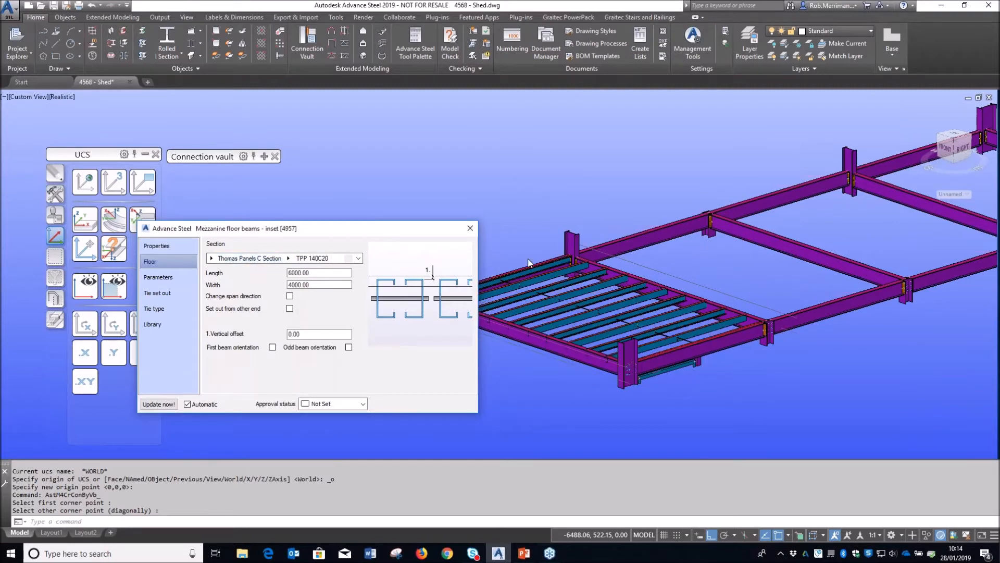
Step: Set both the start gap and the end gap of the mezzanine floor beams to 400 mm
left_click(164, 283)
key("Tab")
type("400")
key("Tab")
key("Tab")
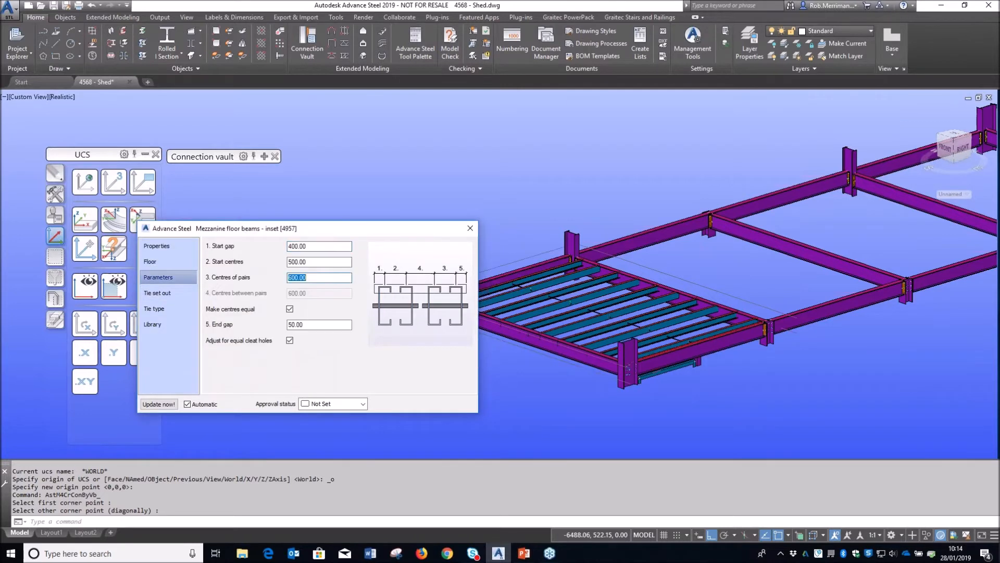
key("Tab")
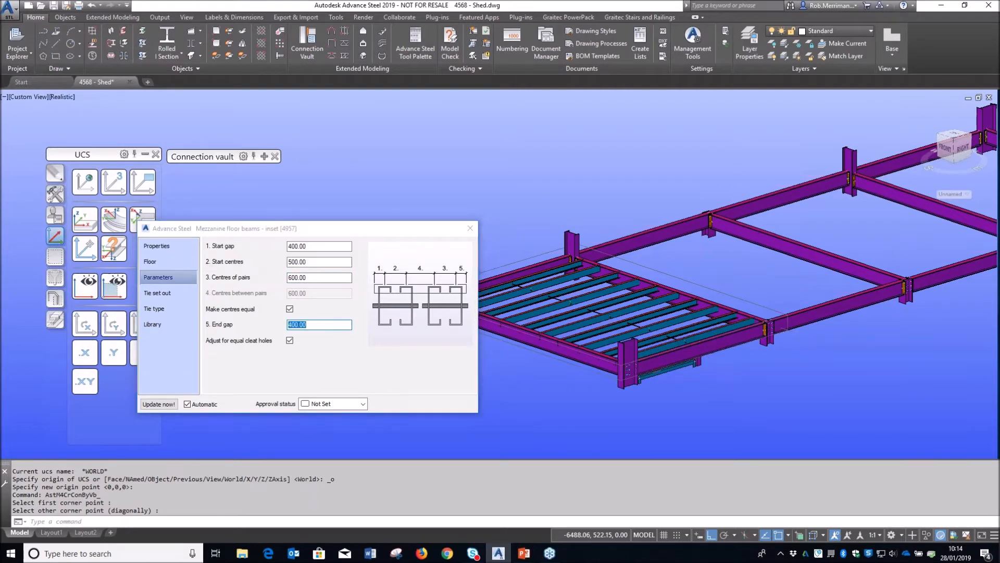
Step: Inspect the section and material of a tie bar between the mezzanine floor beams
middle_click_drag(588, 306, 551, 304, "shift")
scroll(551, 307, "up", 5)
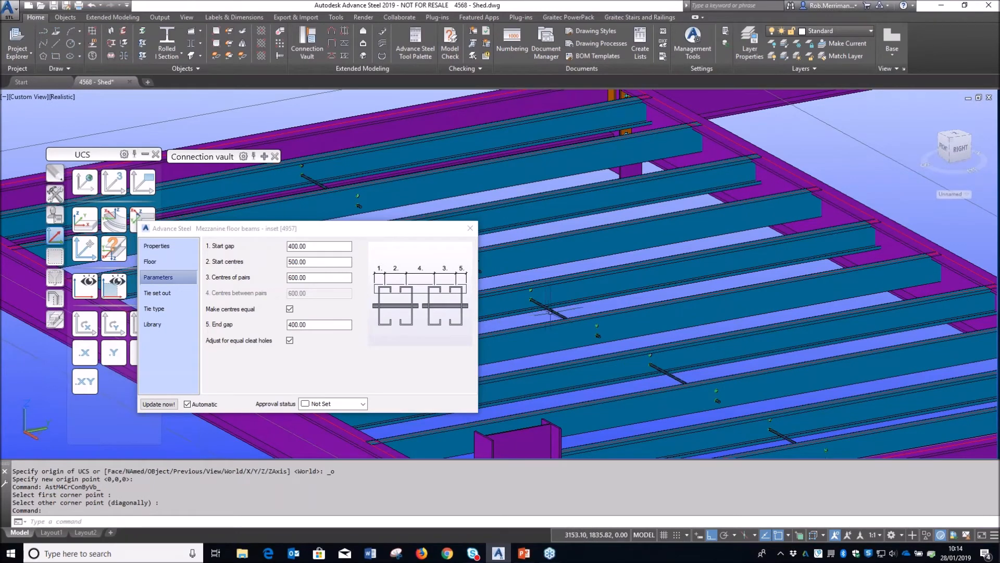
double_click(550, 311)
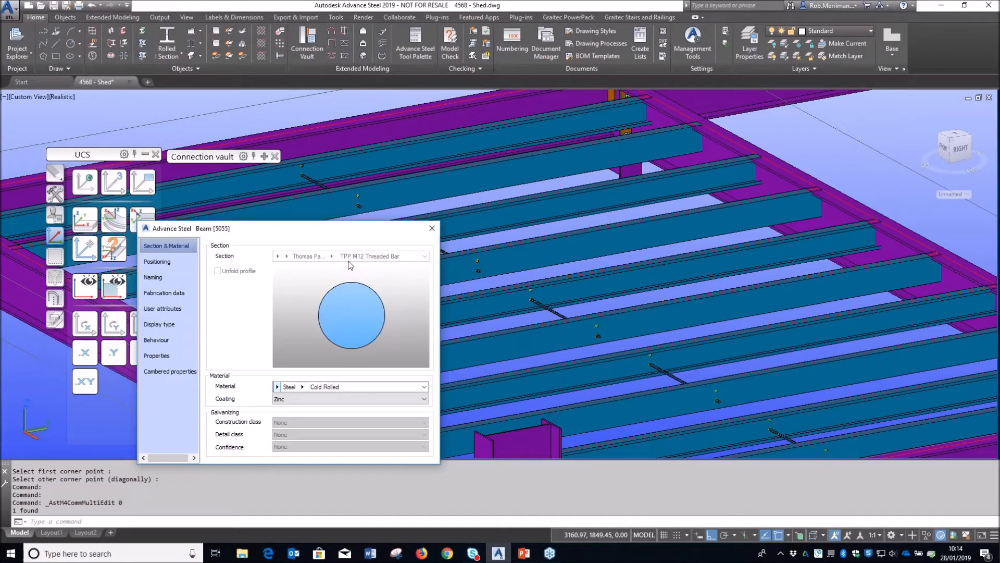
left_click(432, 229)
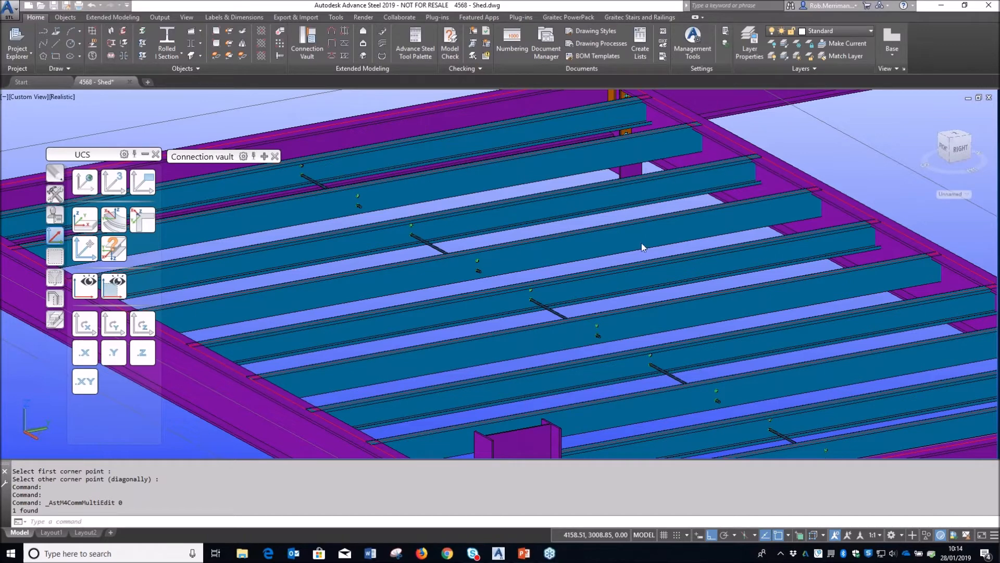
scroll(642, 243, "down", 5)
Step: Create a cold rolled floor beam single inset joint between the main beam and one of the mezzanine floor beams
mouse_move(266, 159)
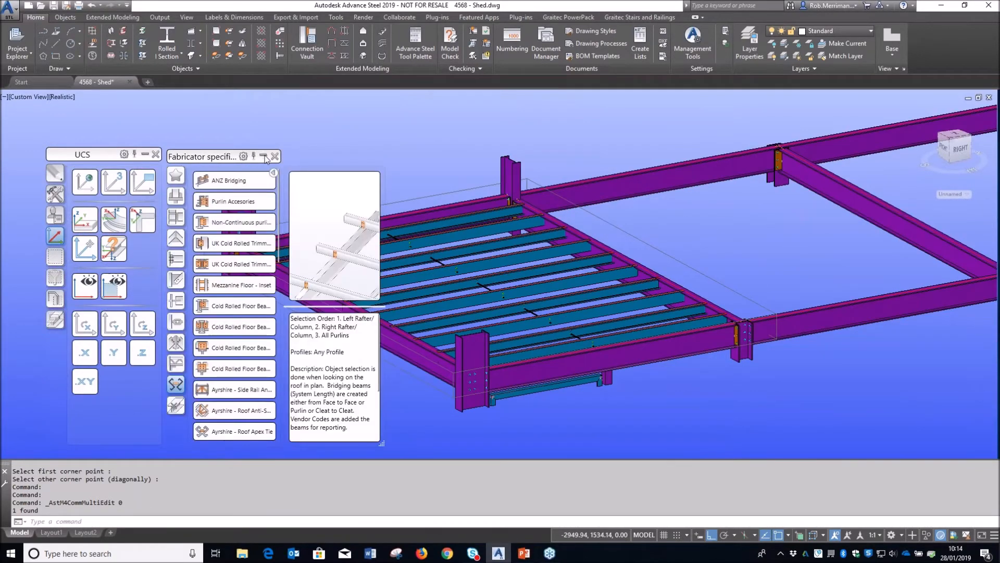
left_click(237, 307)
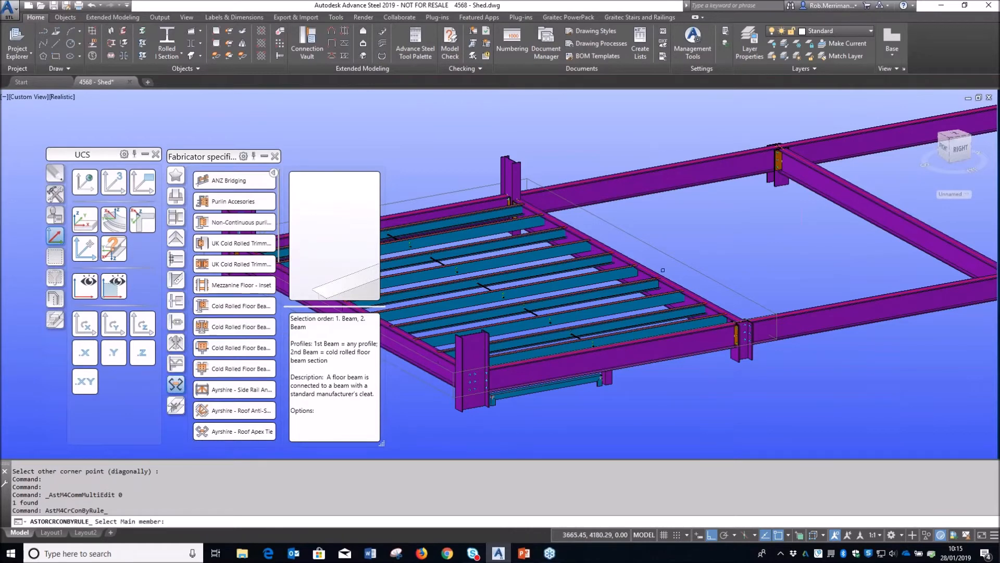
scroll(593, 277, "up", 5)
left_click(593, 277)
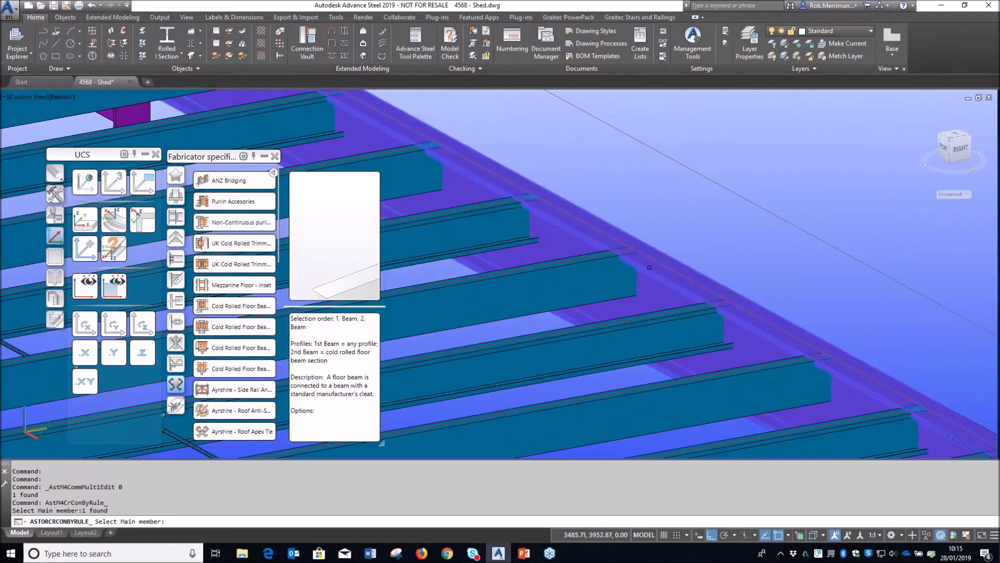
left_click(593, 277)
key("Return")
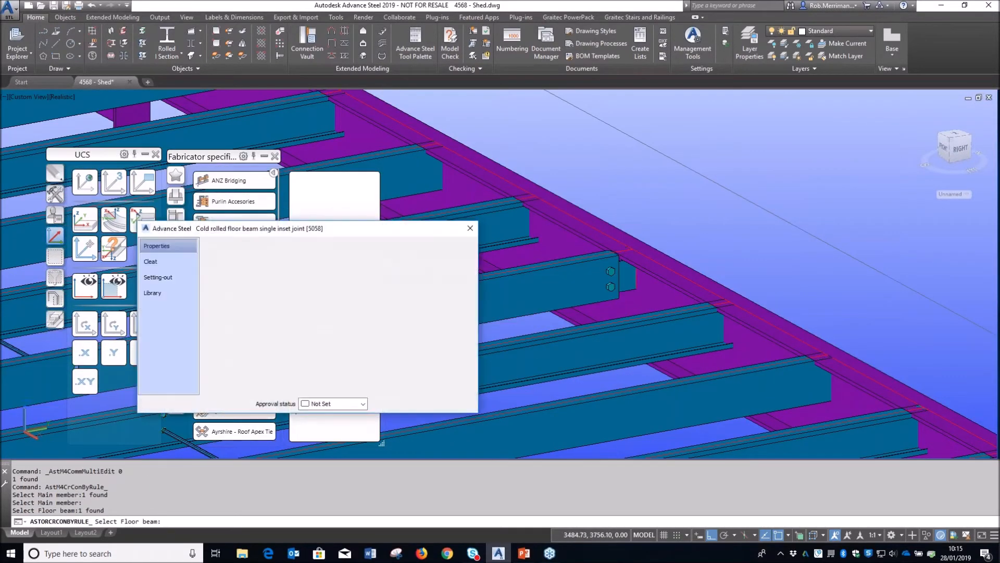
Step: Try the inset joint type Cleat from Plate (chk design), restore Cleat from Supplier, and close the joint settings
left_click(439, 250)
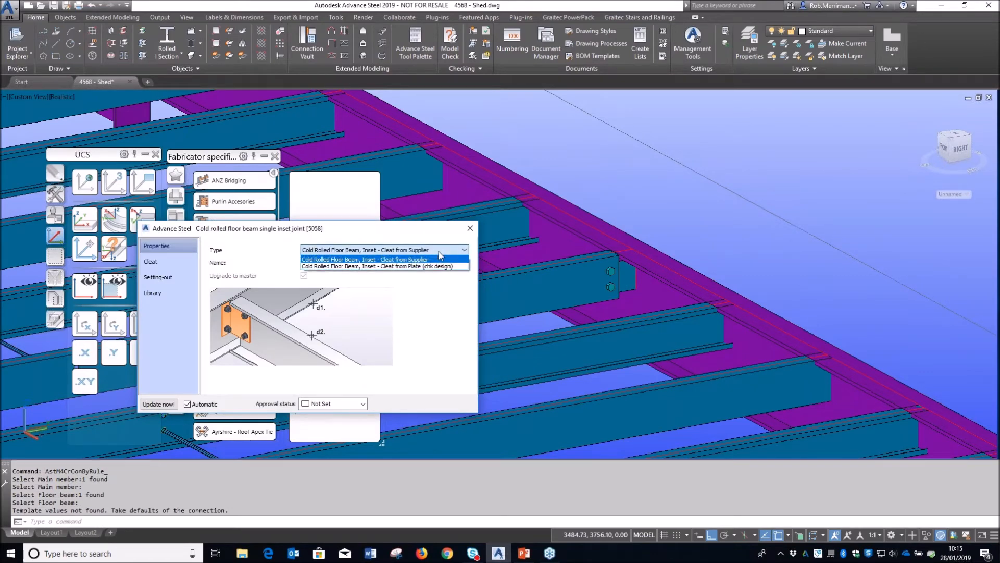
left_click(438, 267)
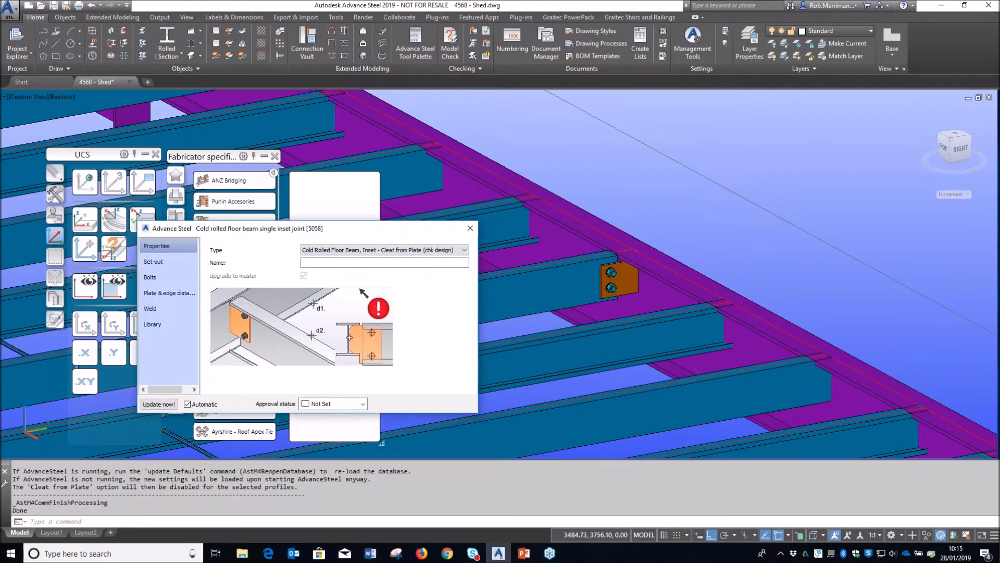
left_click(430, 251)
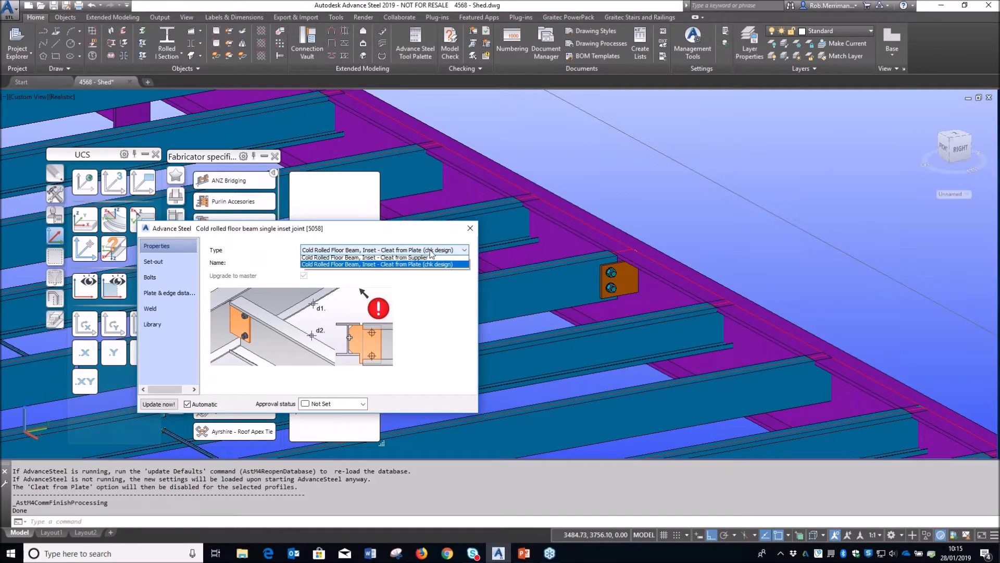
left_click(432, 259)
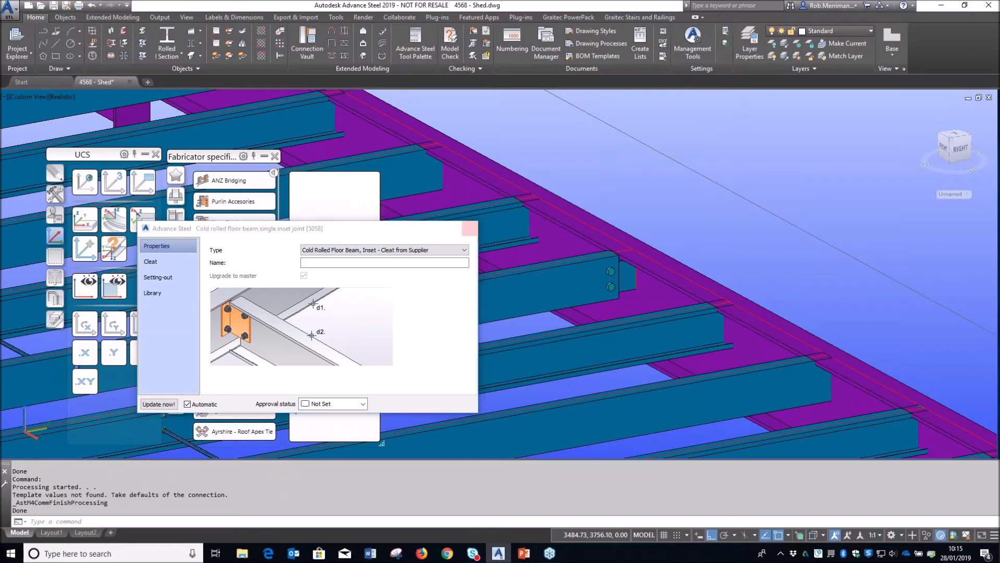
left_click(470, 228)
Step: Inspect the section and material of the supplier cleat at the connected floor beam's end
double_click(611, 278)
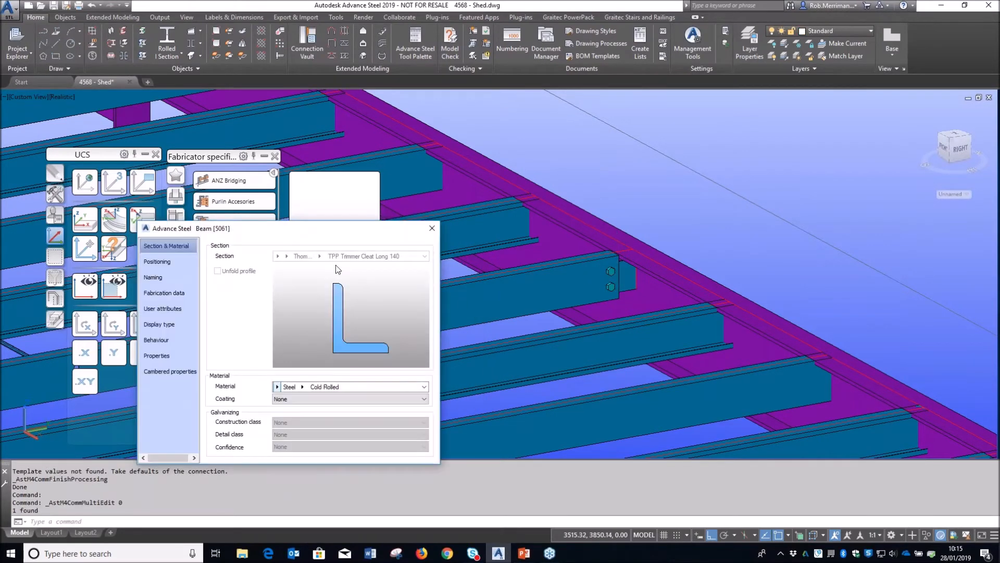
left_click(432, 228)
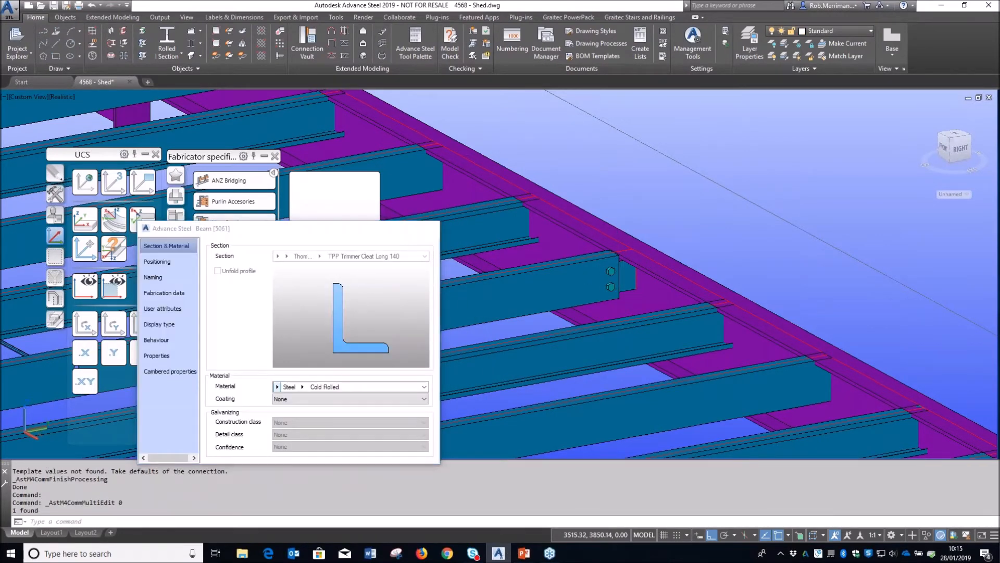
scroll(462, 269, "down", 6)
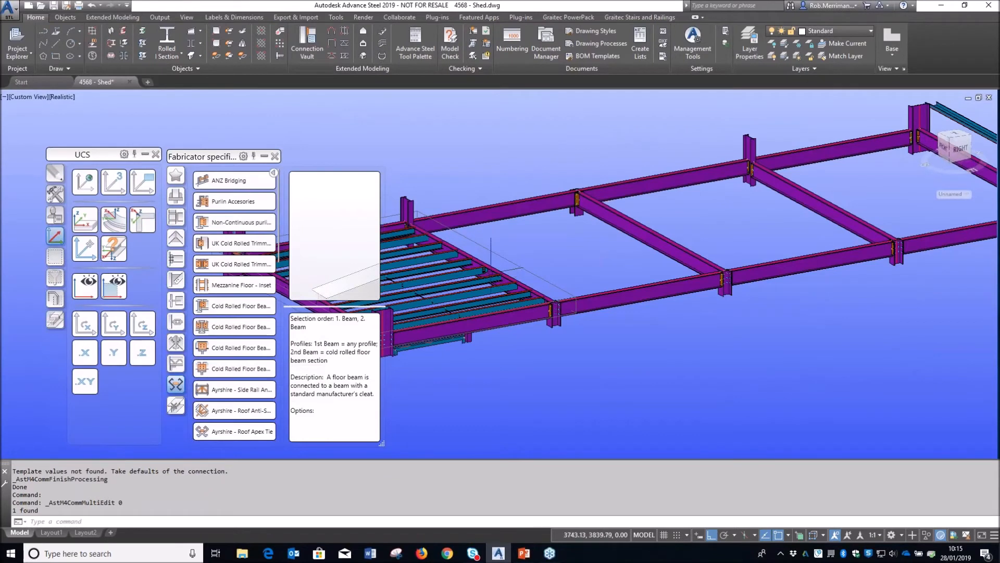
Step: Copy the end bay's mezzanine floor with Joint Copy into the third bay, using that bay's diagonally opposite corners
left_click(55, 196)
left_click(86, 315)
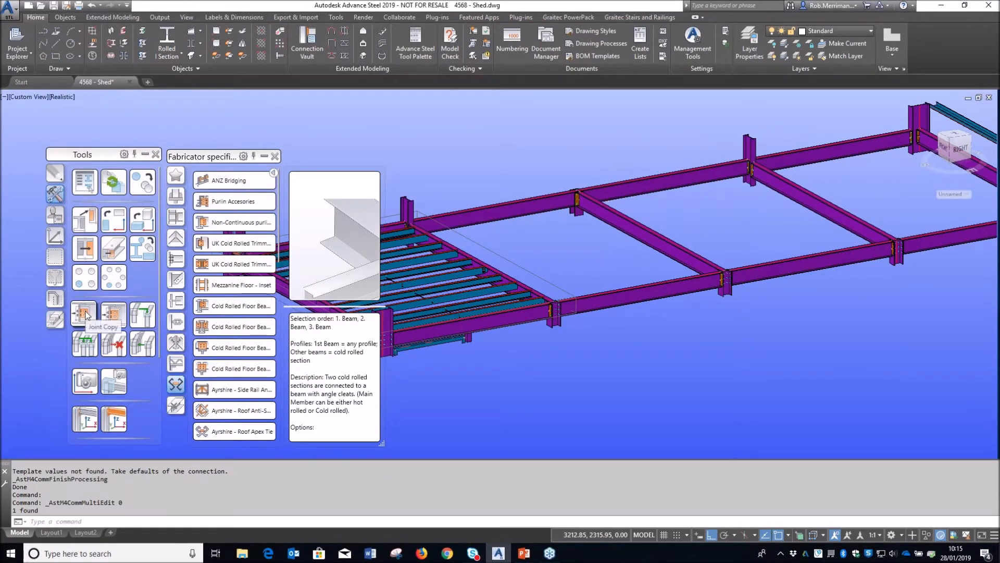
left_click(85, 314)
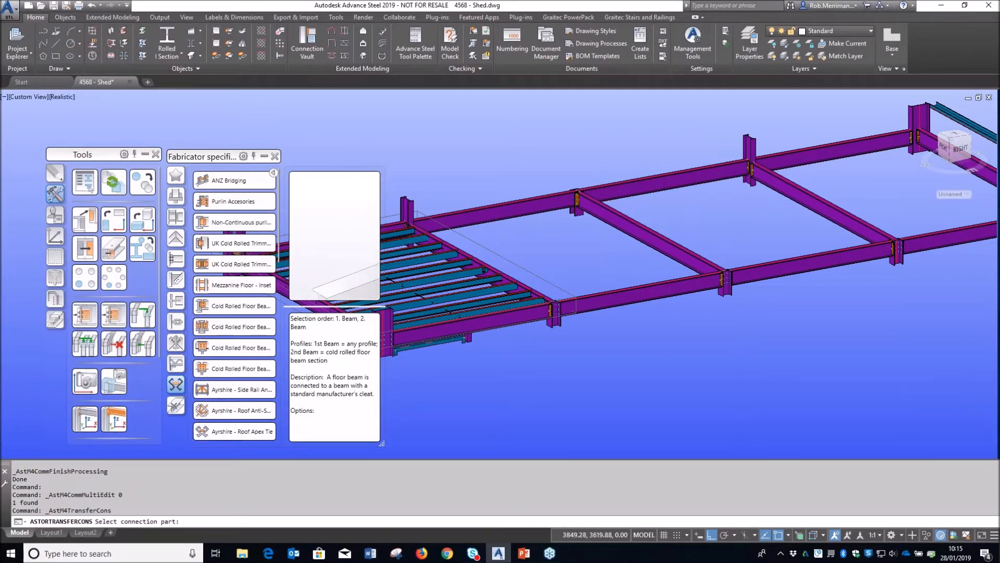
left_click(439, 280)
right_click(471, 247)
scroll(472, 247, "down", 2)
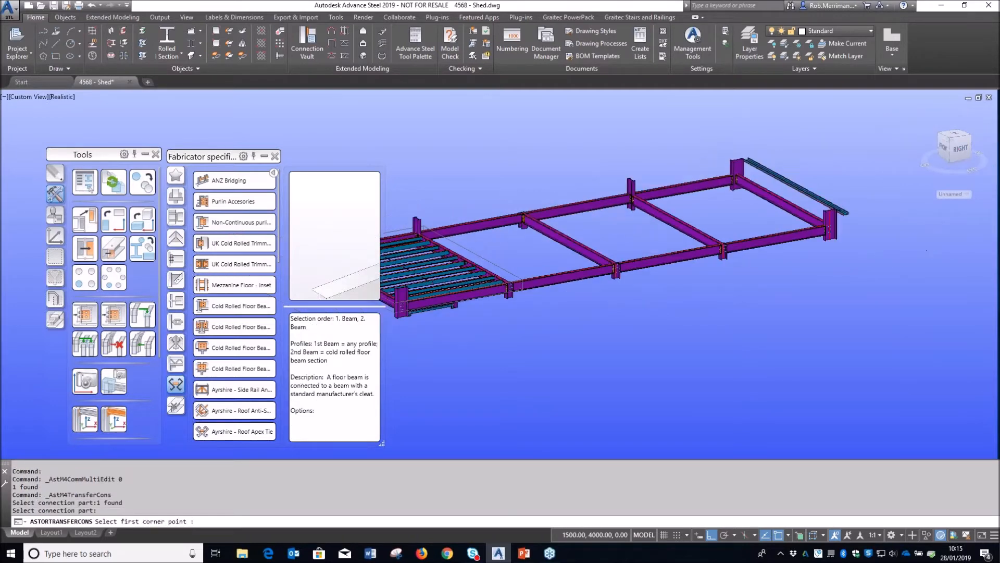
scroll(599, 201, "up", 3)
left_click(462, 223)
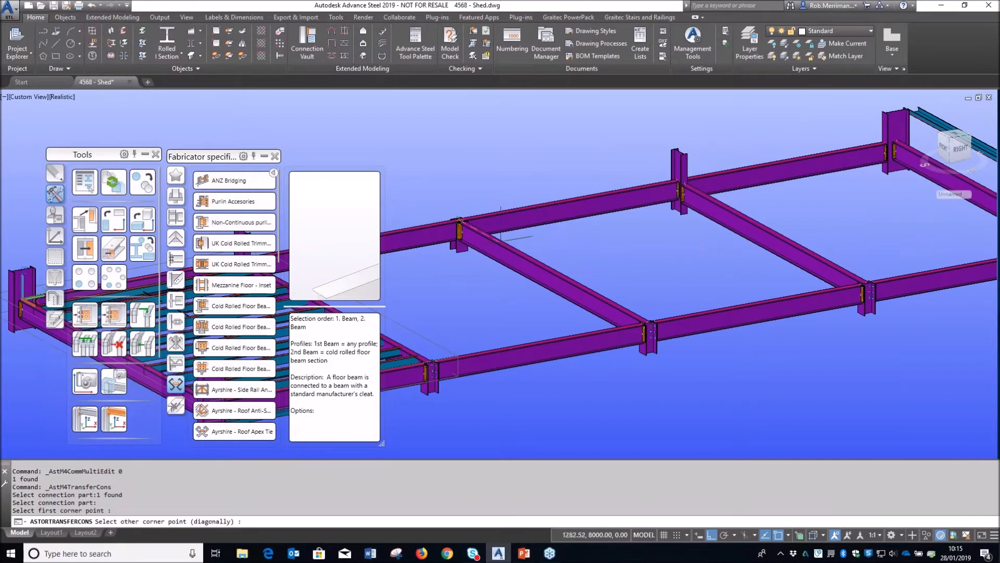
scroll(479, 241, "down", 2)
scroll(711, 272, "up", 3)
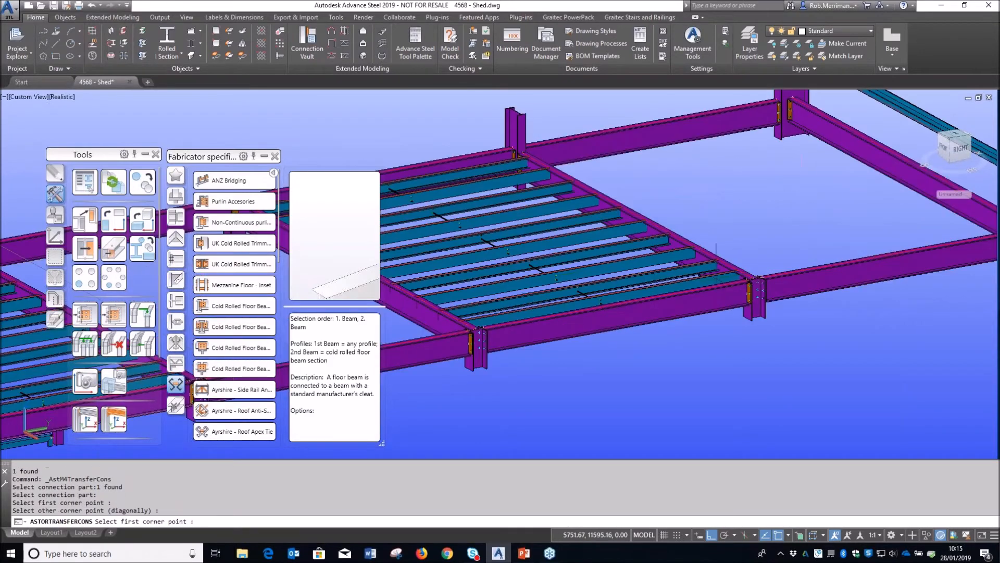
left_click(756, 280)
Step: Place another copy of the mezzanine floor in the fourth bay at the far end, using its diagonal corners, and end Joint Copy
scroll(555, 209, "down", 3)
scroll(554, 174, "up", 3)
left_click(474, 197)
scroll(508, 224, "down", 2)
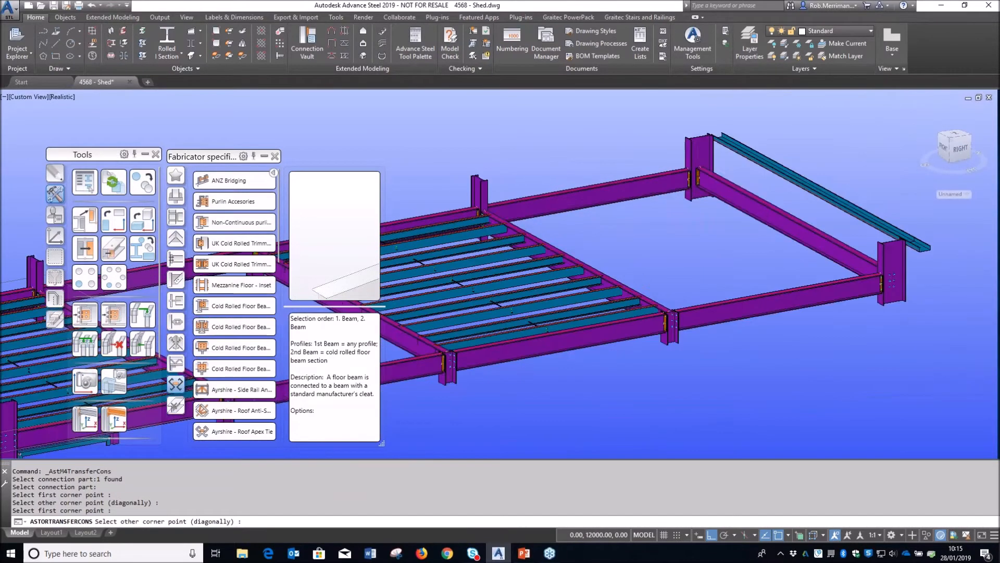
scroll(761, 263, "down", 2)
left_click(708, 249)
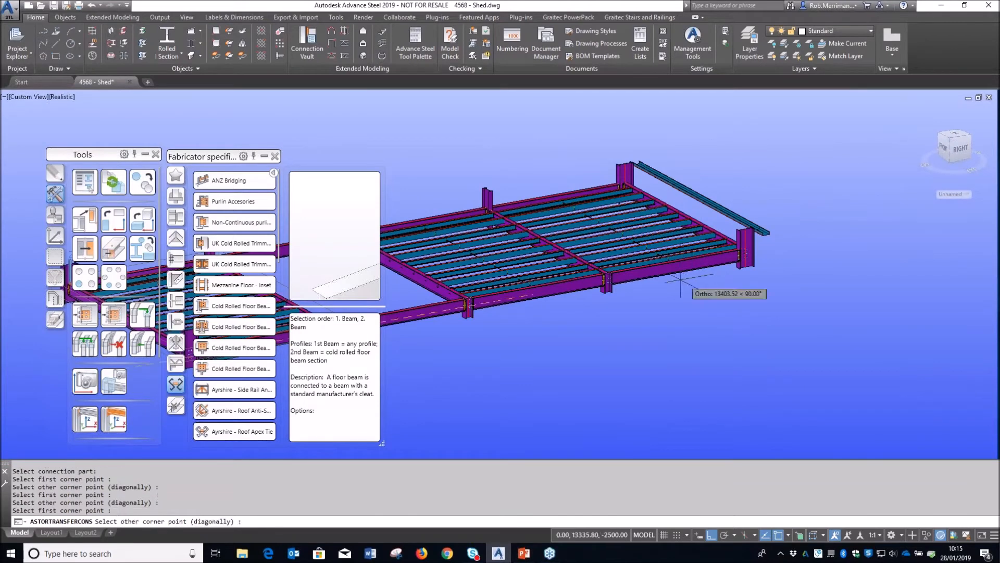
key("Escape")
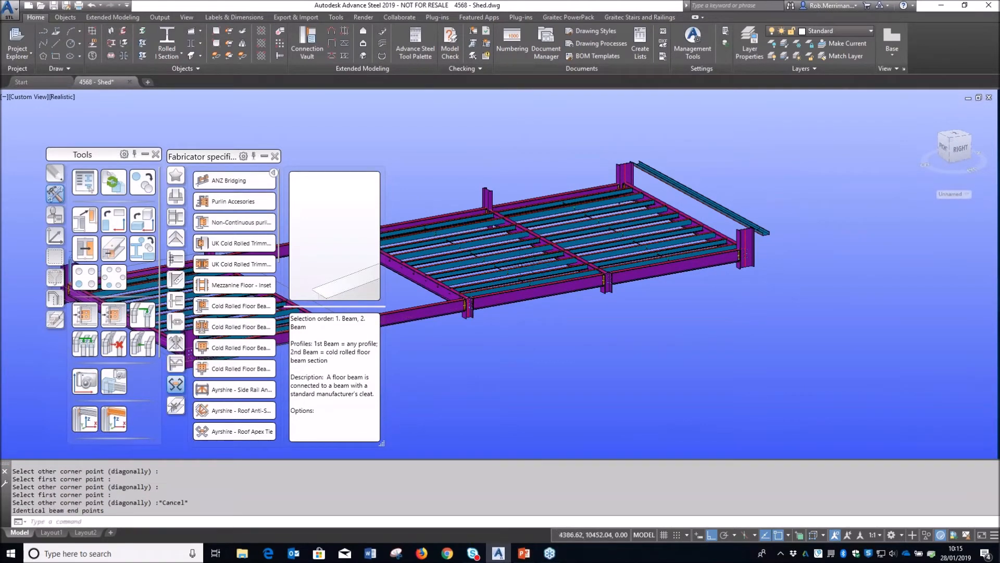
Step: Change the third bay's mezzanine floor type to UK Cold Rolled Mezzanine floor - Oversail and open its floor settings
left_click(501, 275)
right_click(521, 266)
right_click(685, 324)
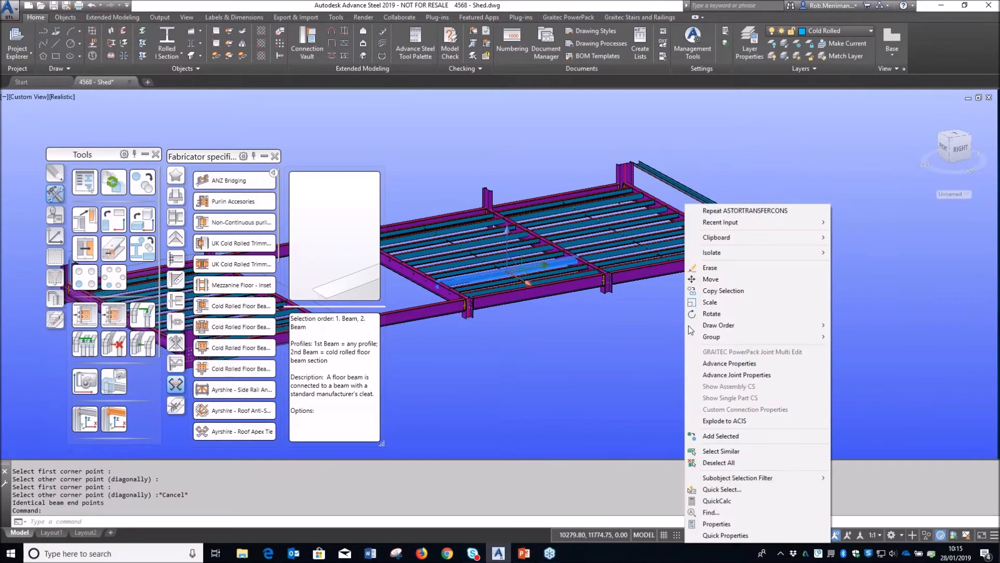
left_click(726, 379)
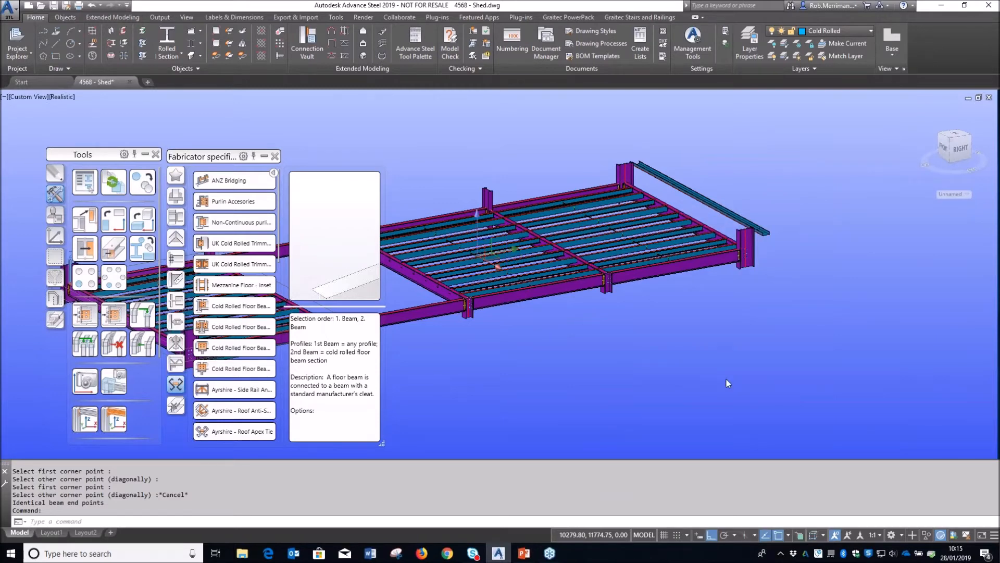
left_click(349, 251)
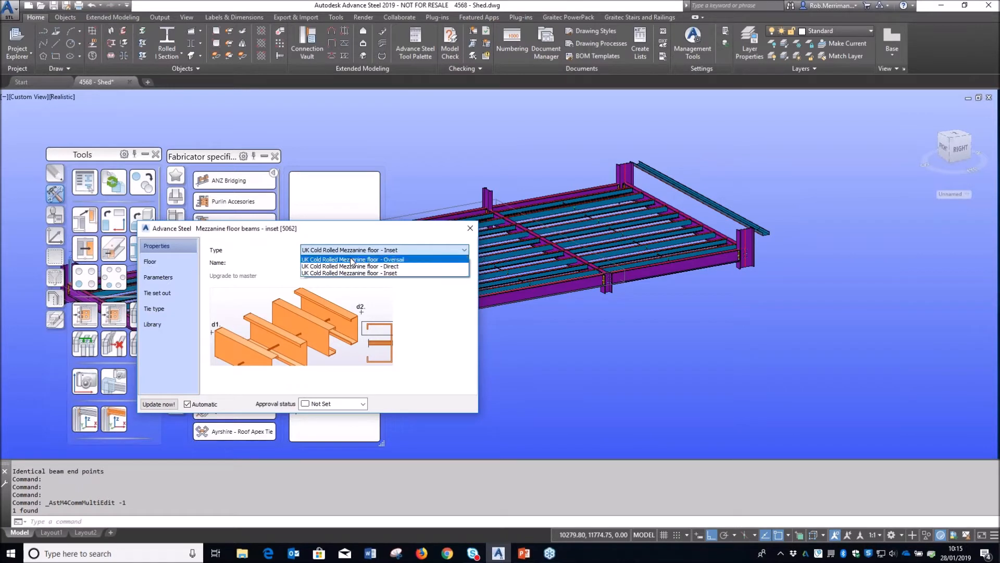
left_click(352, 259)
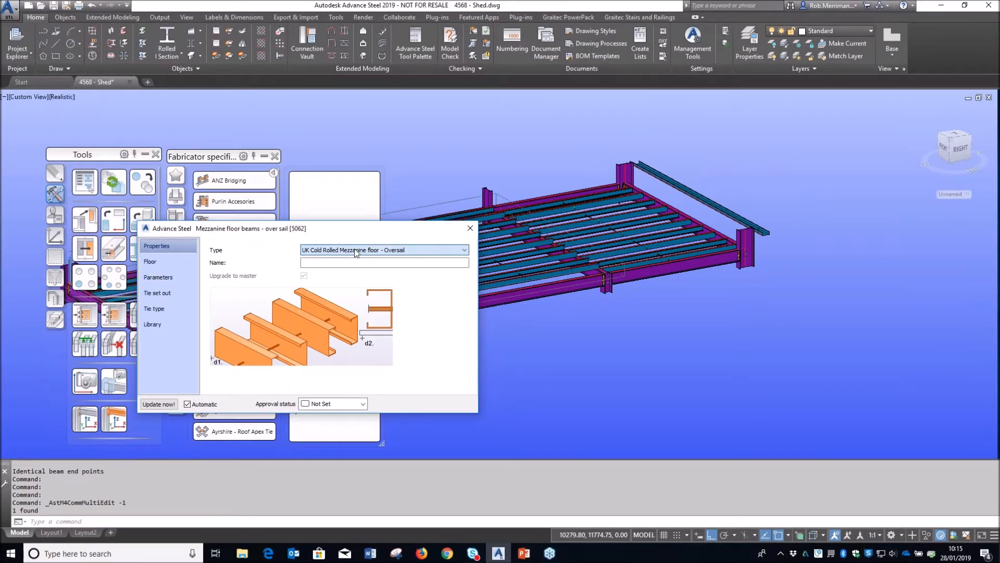
left_click(172, 263)
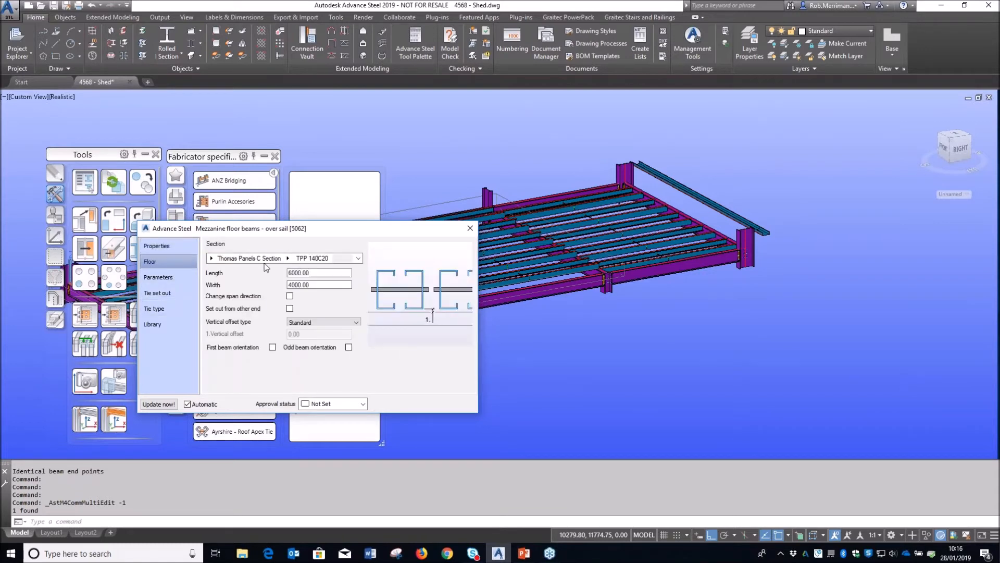
Step: Set the third bay's oversail floor beams to the Kingspan SBS - C Sections size KSB KC1506012 and close the floor settings
left_click(211, 259)
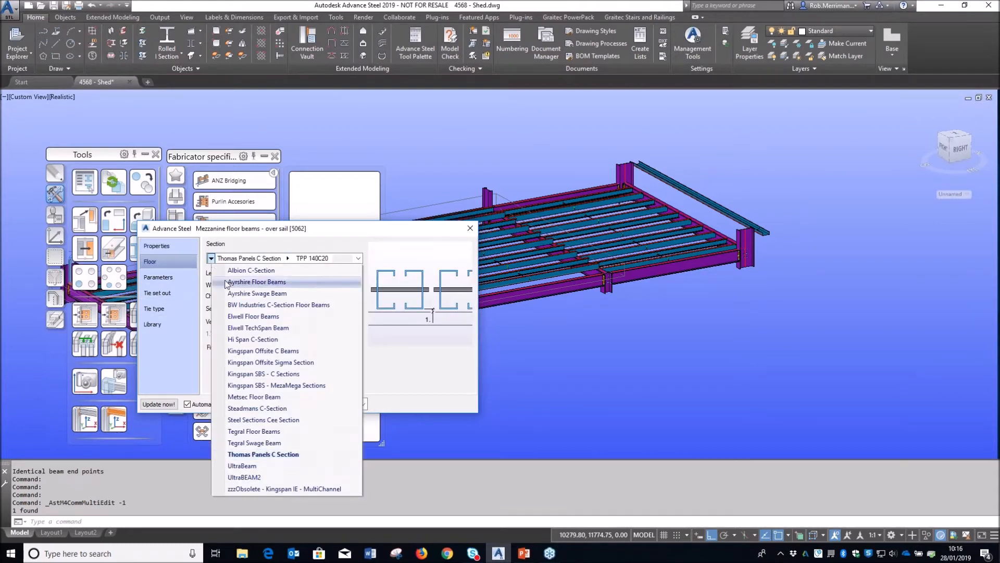
left_click(268, 372)
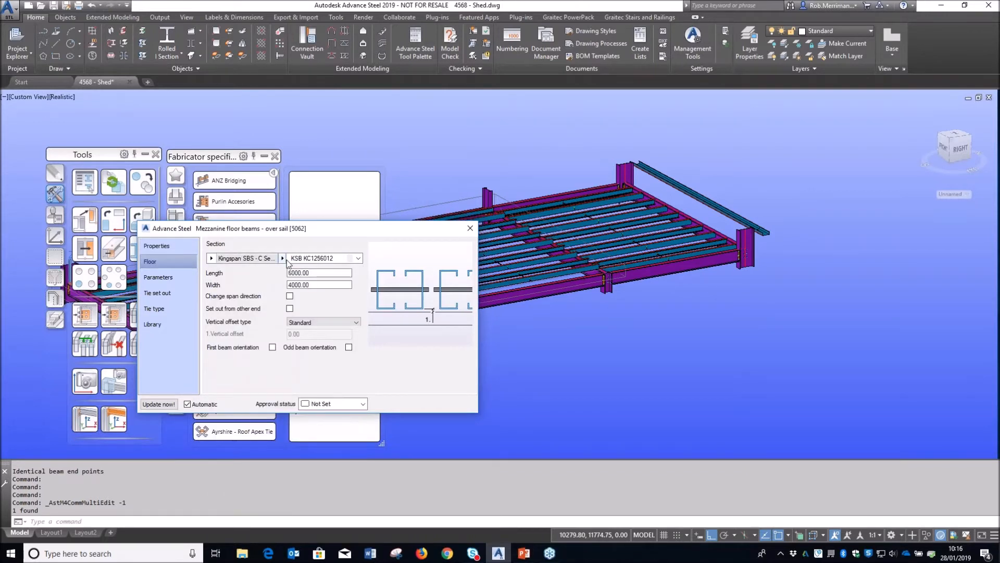
left_click(282, 258)
left_click(284, 316)
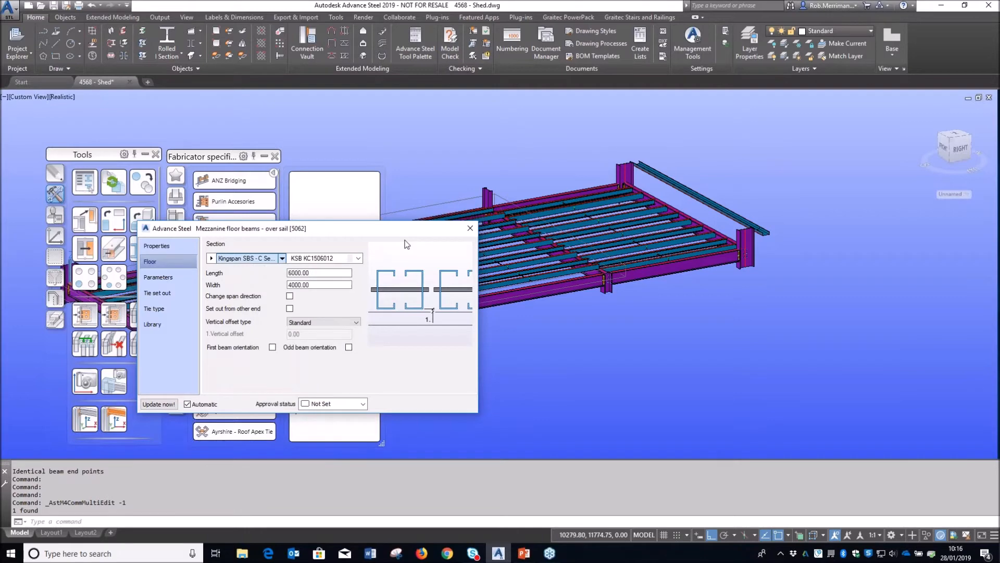
left_click(468, 228)
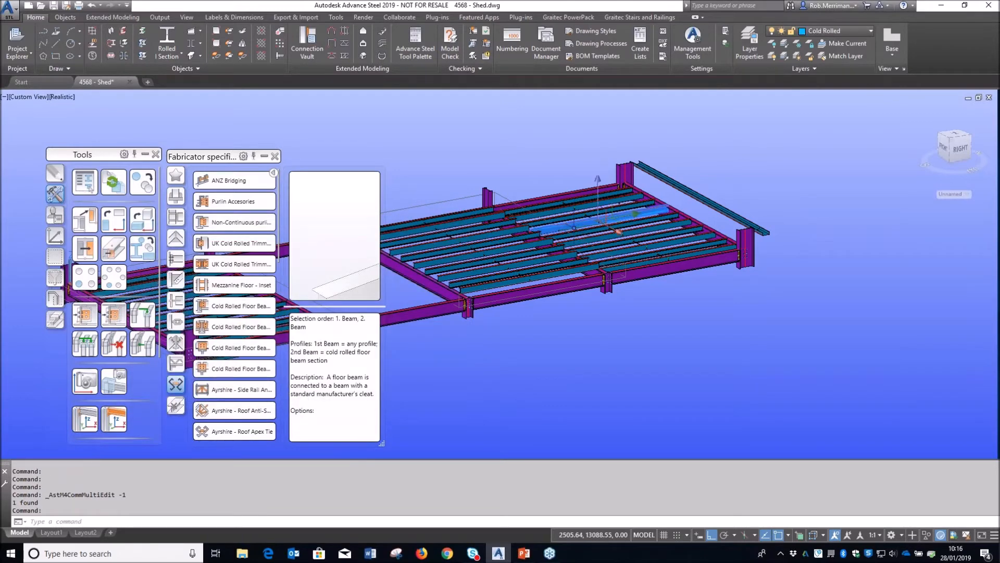
Step: Delete the mezzanine floor in the fourth bay at the far end
key("Delete")
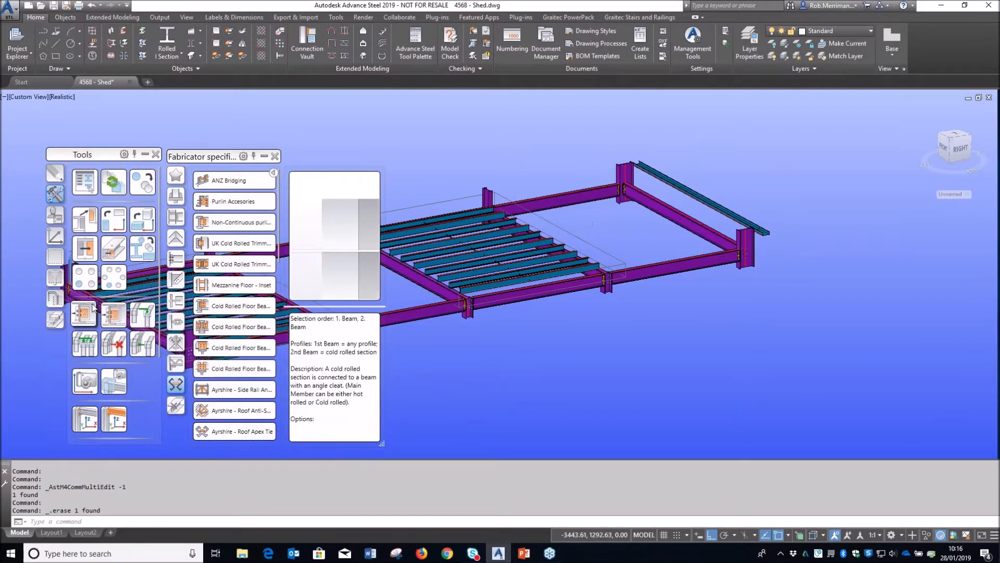
left_click(114, 315)
left_click(539, 218)
right_click(540, 219)
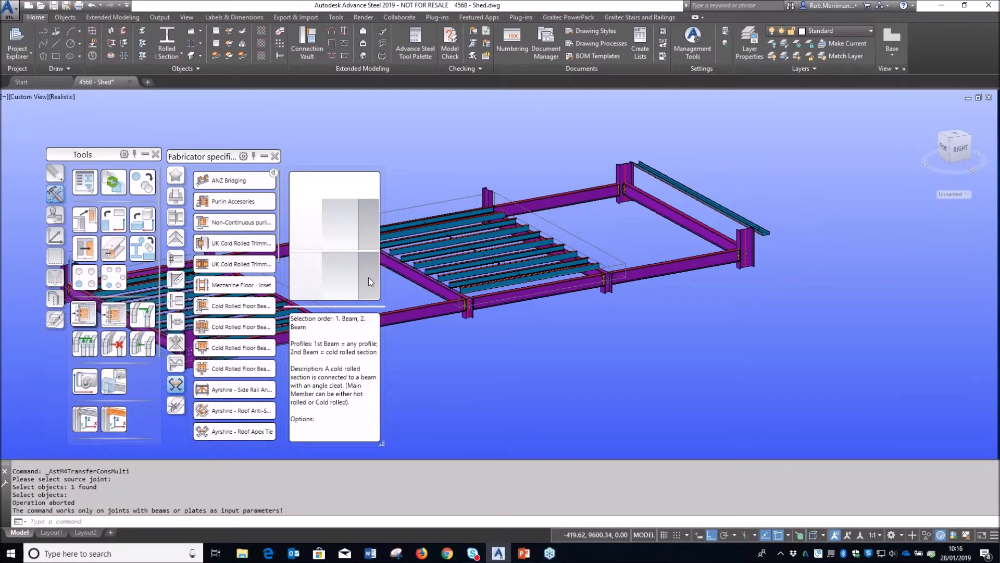
Step: Copy the third bay's oversail floor with Joint Copy into the empty far-end bay, using its diagonally opposite corners, and end the command
left_click(85, 315)
left_click(566, 227)
right_click(566, 228)
left_click(679, 252)
left_click(746, 253)
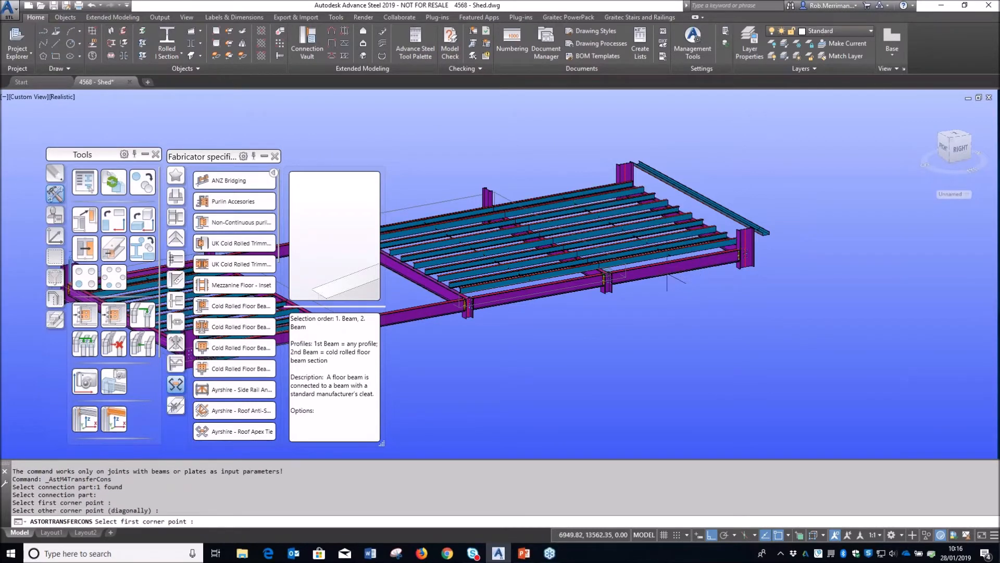
scroll(542, 234, "up", 5)
left_click(542, 233)
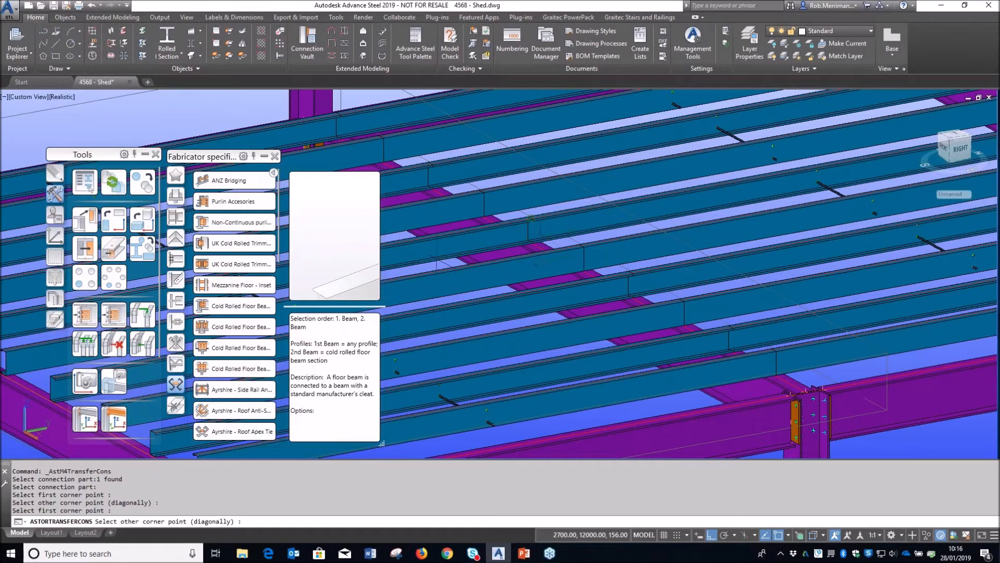
key("Escape")
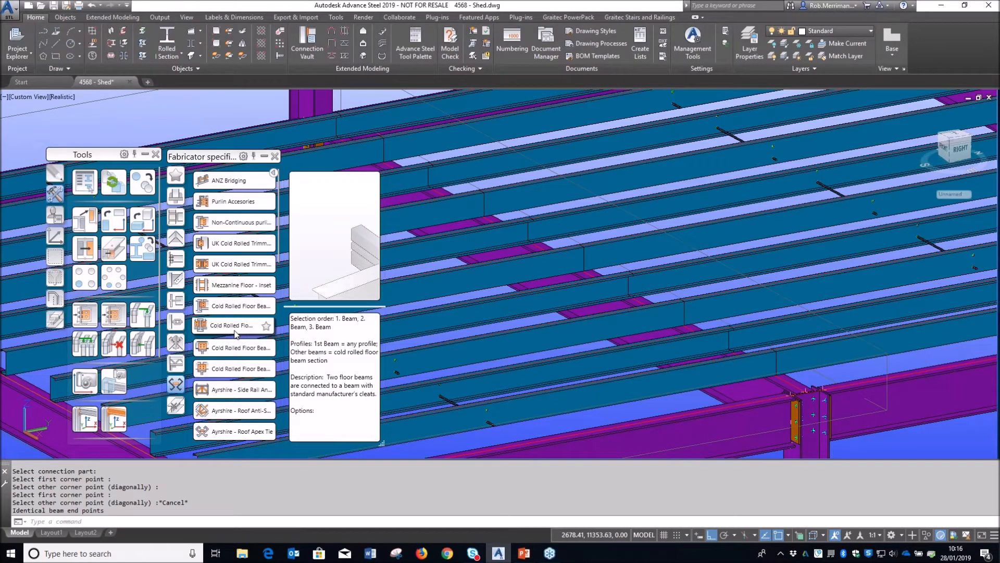
Step: Connect two oversail floor beams meeting over the intermediate support beam with a Cold Rolled Floor Beam, Oversail, Double - Cleat from Supplier joint
left_click(229, 367)
left_click(758, 388)
key("Return")
left_click(508, 308)
key("Return")
left_click(643, 284)
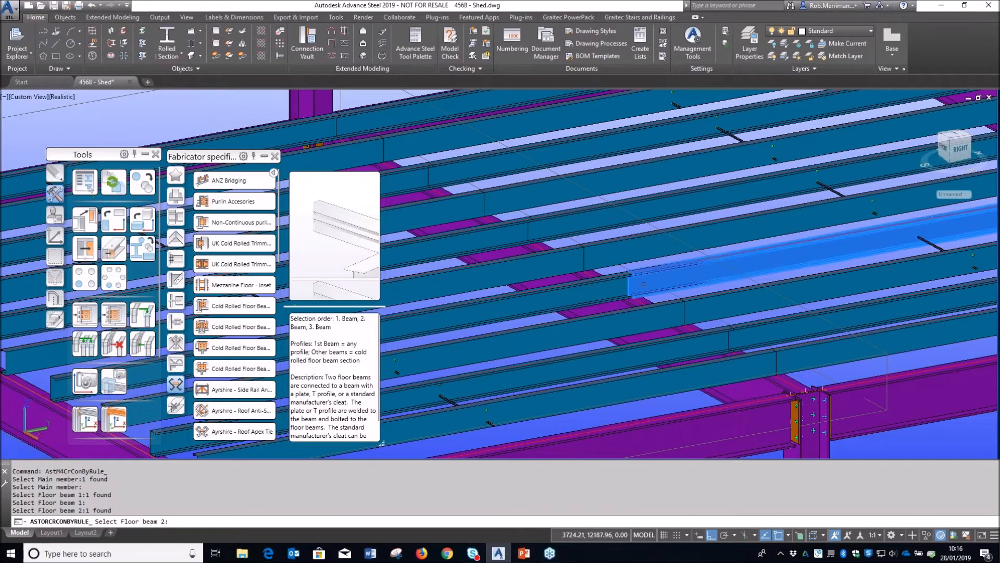
key("Return")
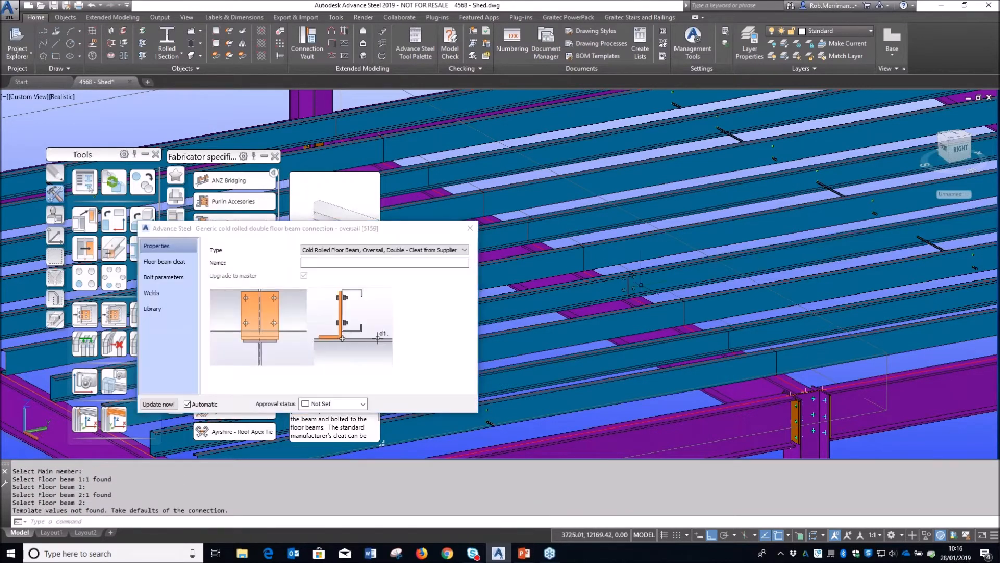
Step: Inspect the section and material of the supplier cleat joining the two oversail floor beams
scroll(632, 288, "up", 3)
middle_click_drag(607, 283, 762, 262, "shift")
double_click(603, 304)
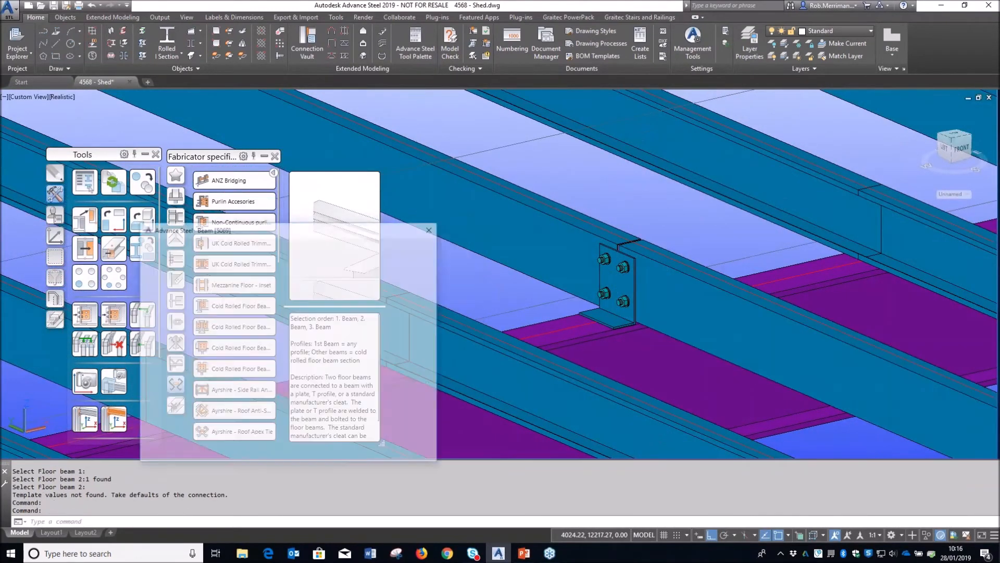
double_click(476, 301)
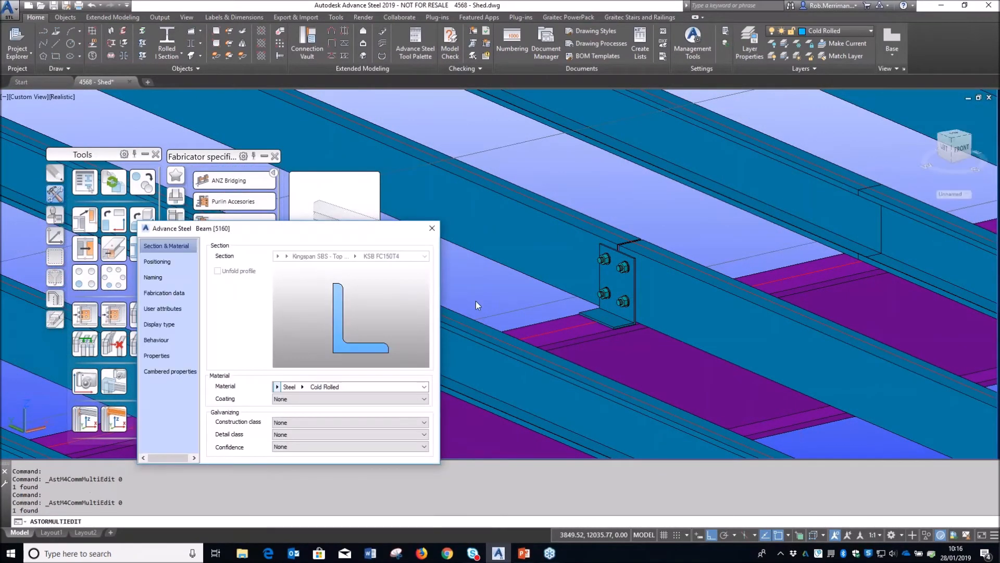
left_click(432, 229)
scroll(620, 177, "down", 5)
middle_click_drag(620, 177, 530, 181, "shift")
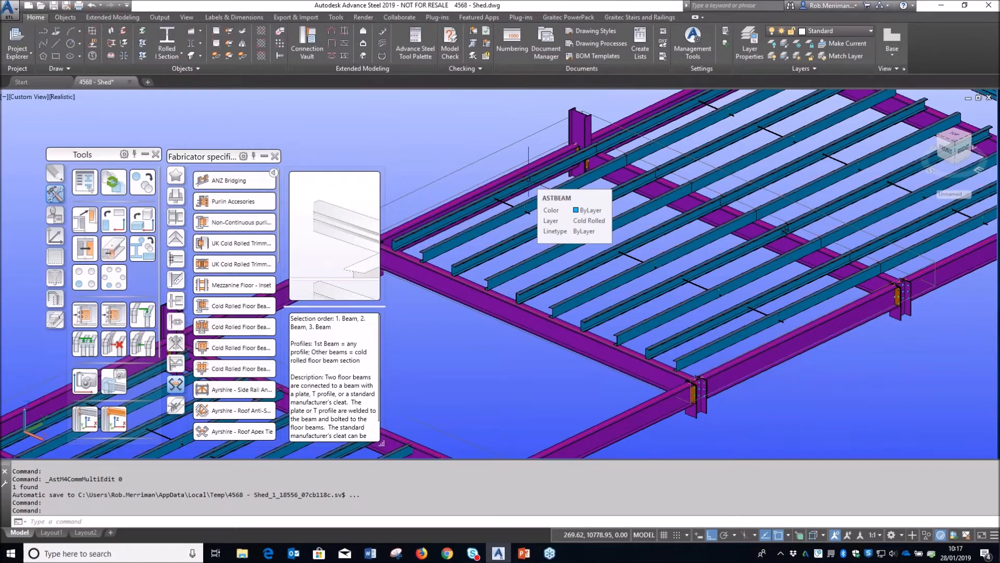
Step: Collapse the fabricator-specific connection list and show only the Weldmesh model view from the Project Explorer
left_click(264, 157)
scroll(560, 141, "down", 5)
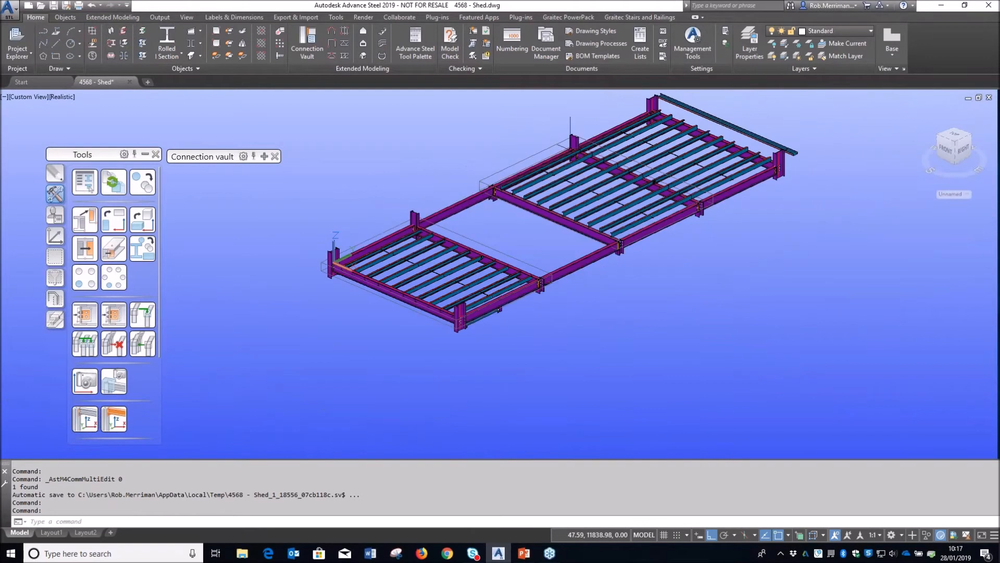
middle_click_drag(560, 141, 536, 167, "shift")
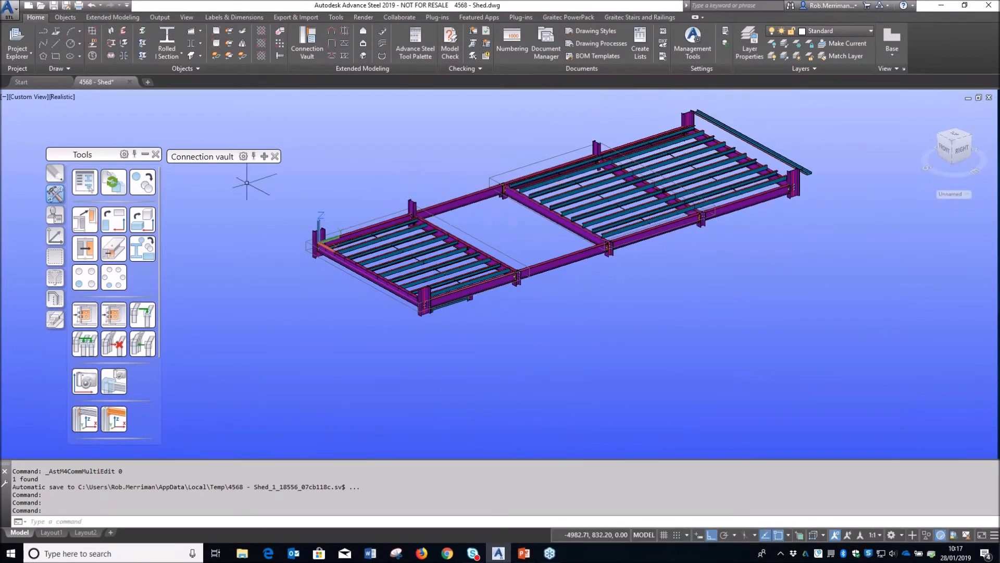
left_click(16, 42)
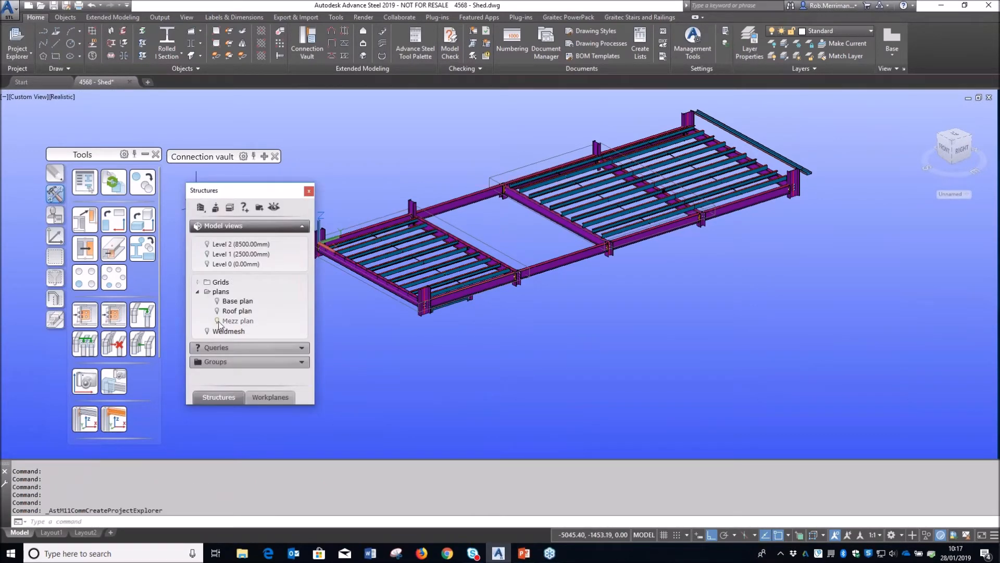
left_click(207, 331)
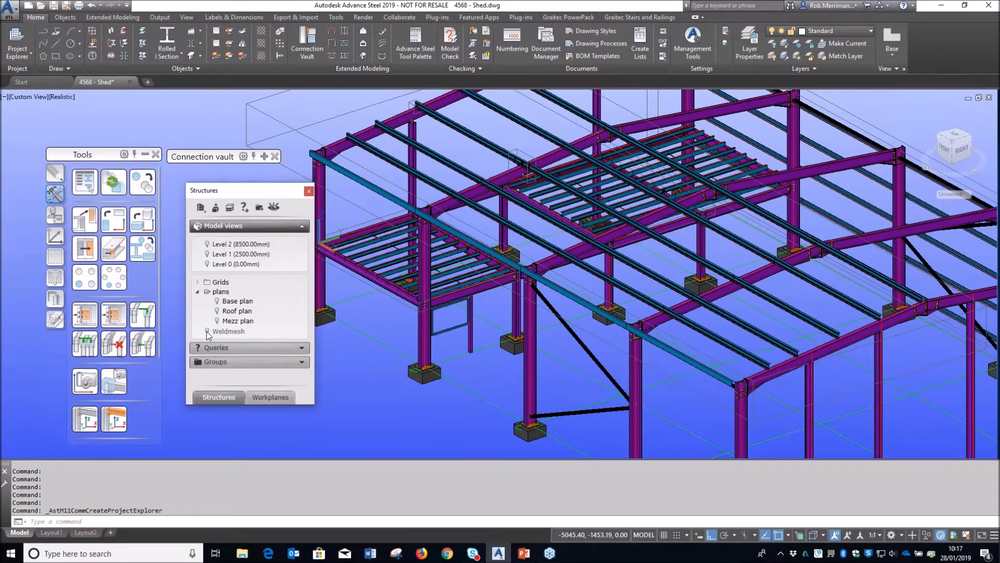
left_click(207, 331)
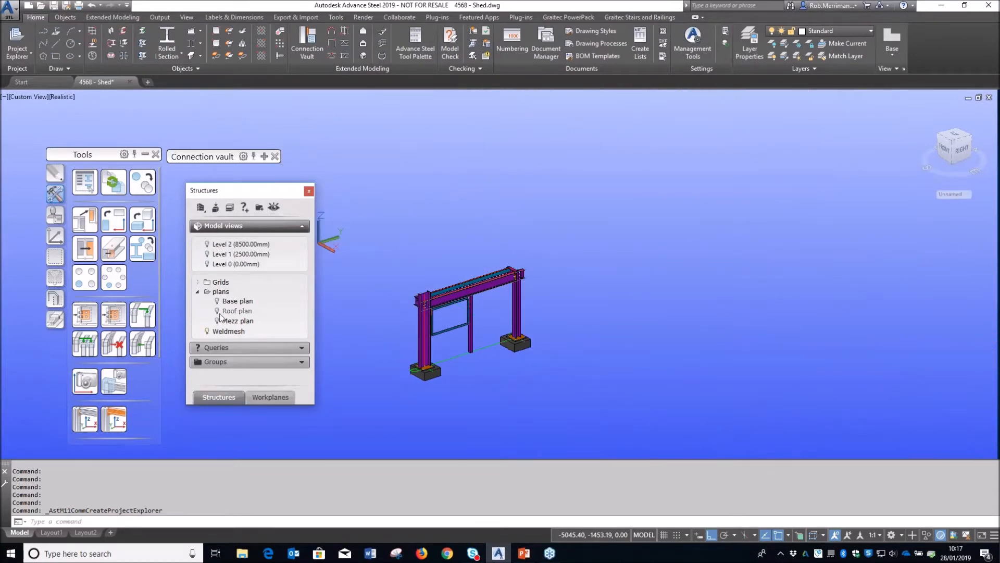
scroll(437, 319, "up", 5)
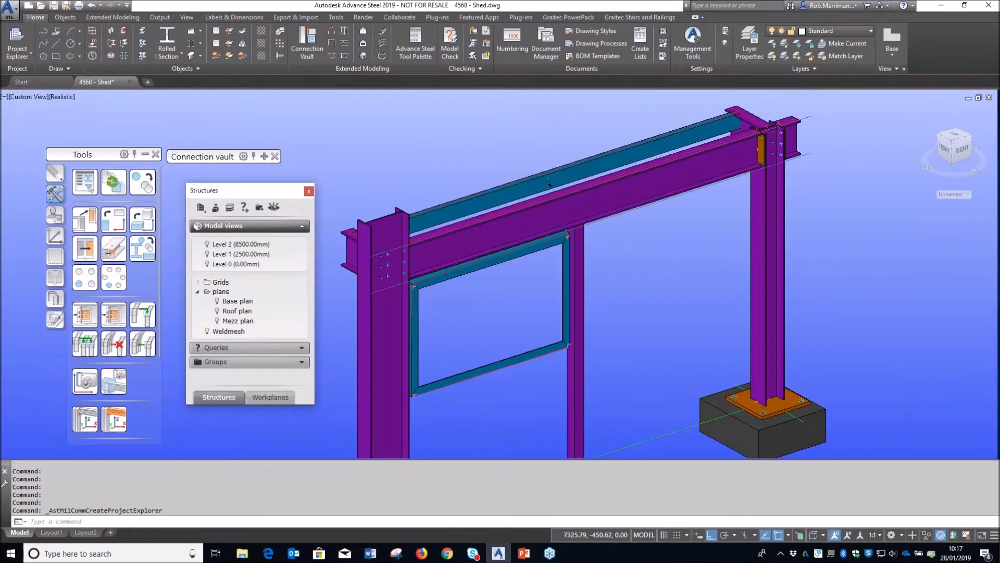
left_click(309, 191)
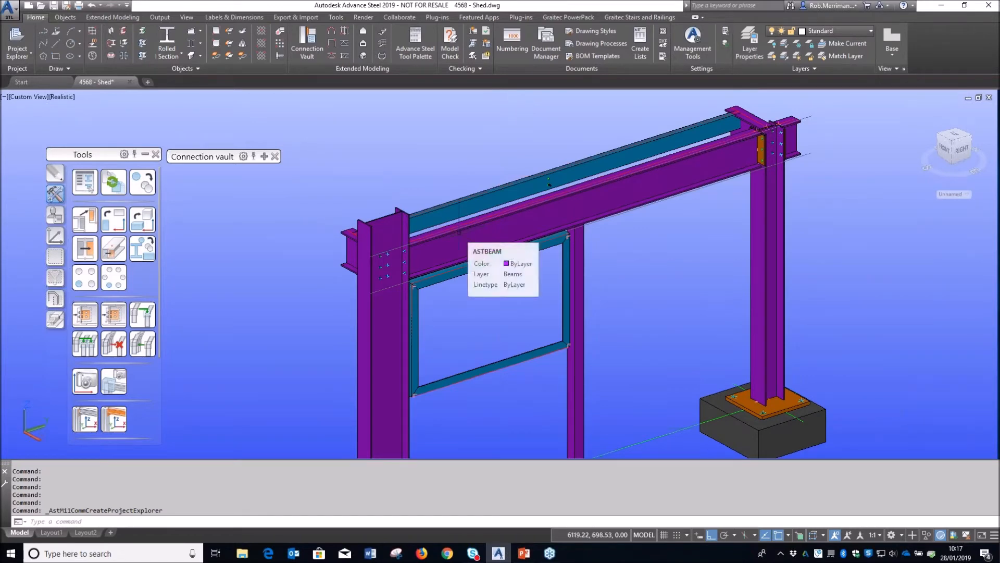
Step: Switch to the 2D Wireframe visual style and move the UCS origin to the endpoint at the rectangular frame's lower corner beside the intermediate post
middle_click_drag(469, 299, 638, 283, "shift")
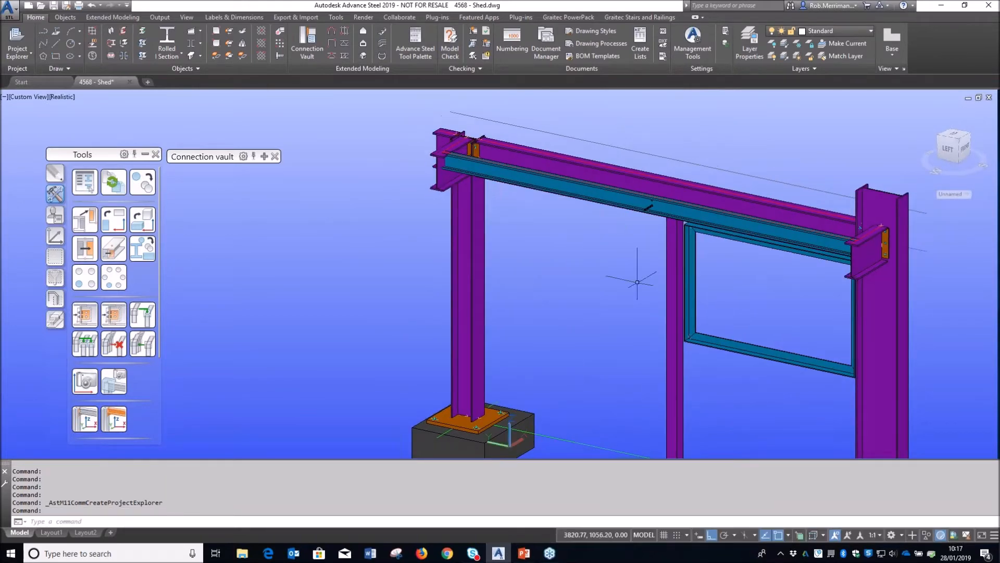
scroll(529, 279, "down", 3)
scroll(578, 290, "up", 5)
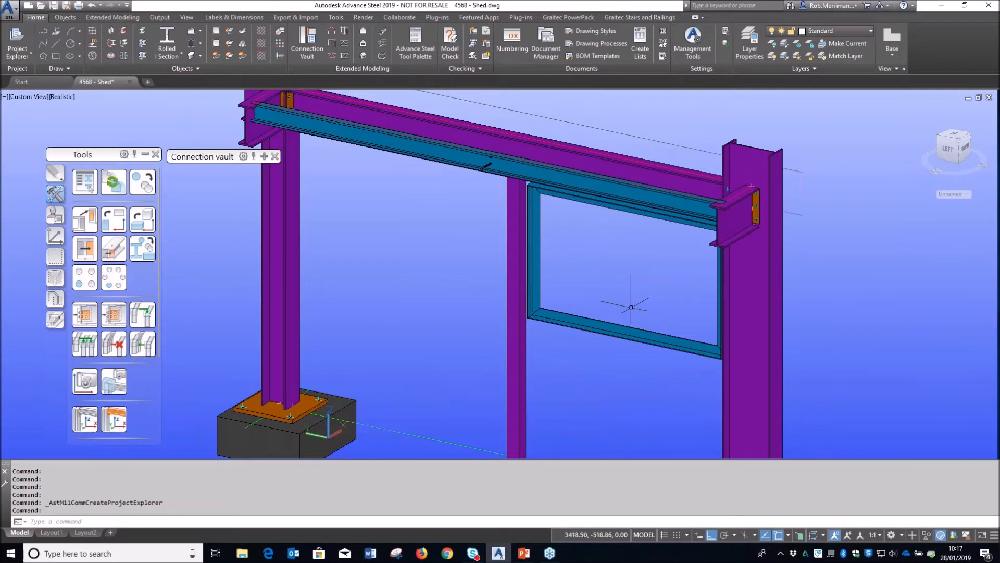
middle_click_drag(640, 239, 522, 133, "shift")
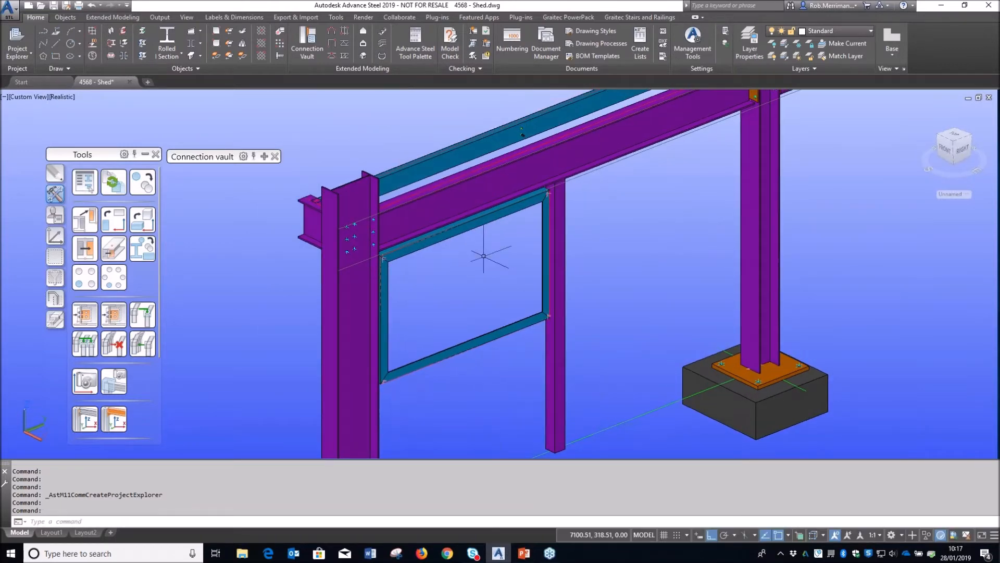
left_click(65, 99)
left_click(81, 124)
left_click(55, 235)
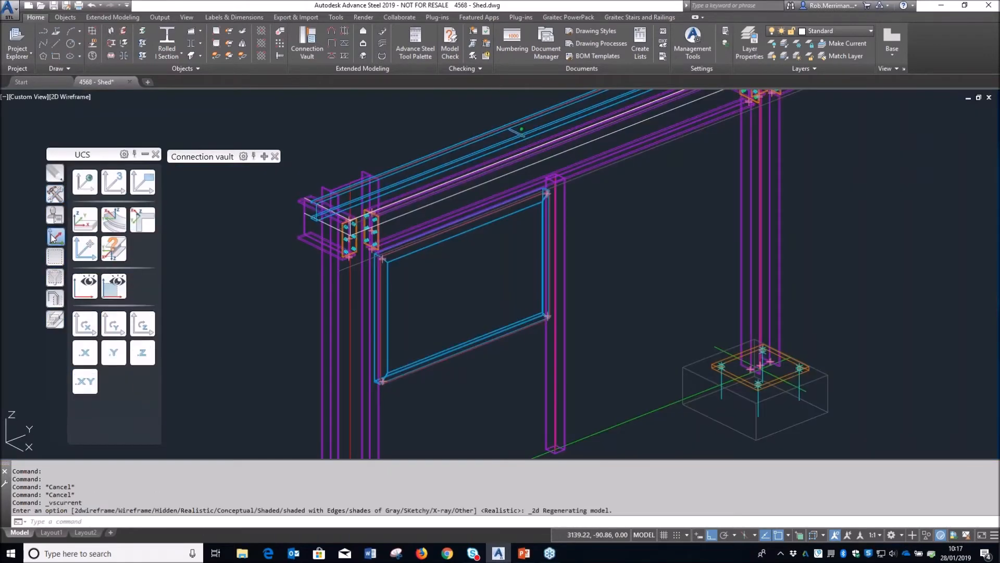
left_click(82, 250)
scroll(547, 314, "up", 8)
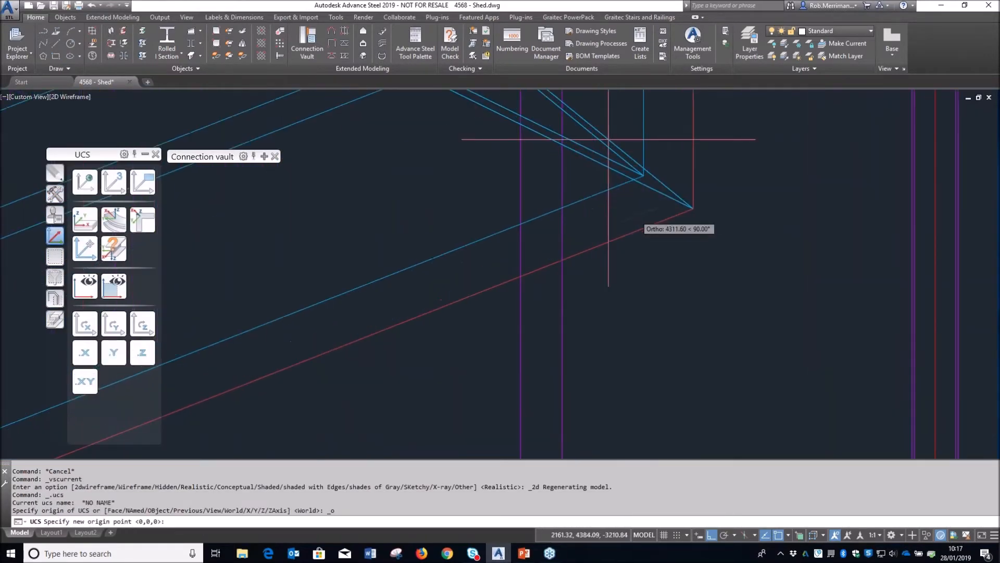
right_click(625, 213, "shift")
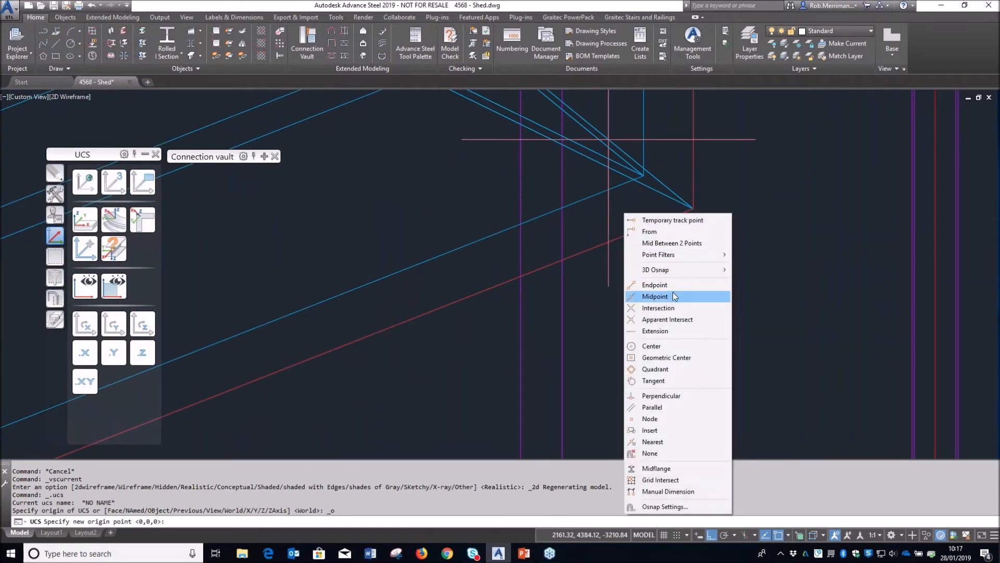
left_click(654, 284)
left_click(644, 175)
scroll(644, 215, "down", 8)
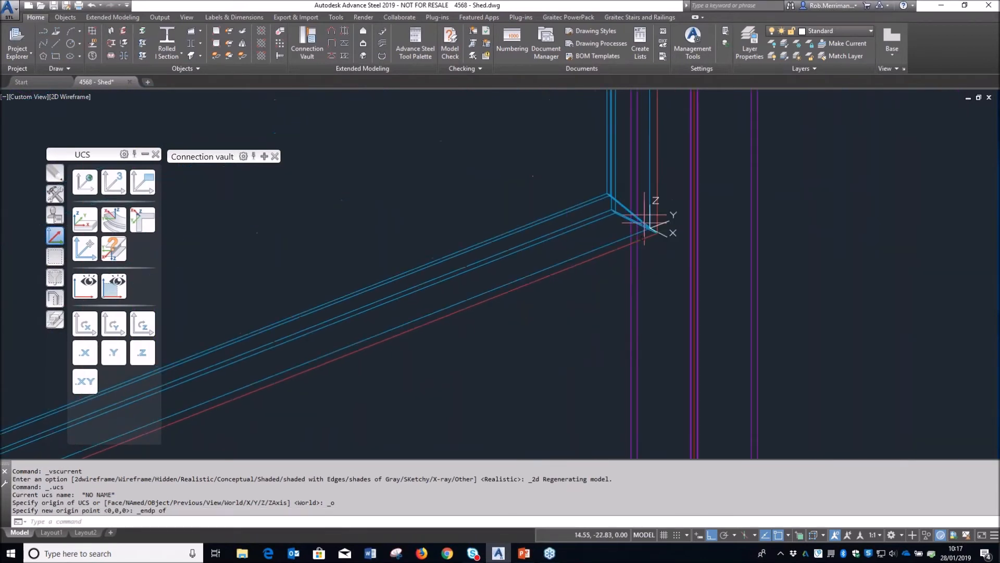
Step: Rotate the UCS about X and Y until its XY plane lies in the frame's plane, and restore the Realistic visual style
left_click(92, 327)
left_click(109, 325)
left_click(109, 326)
left_click(109, 325)
scroll(651, 261, "down", 10)
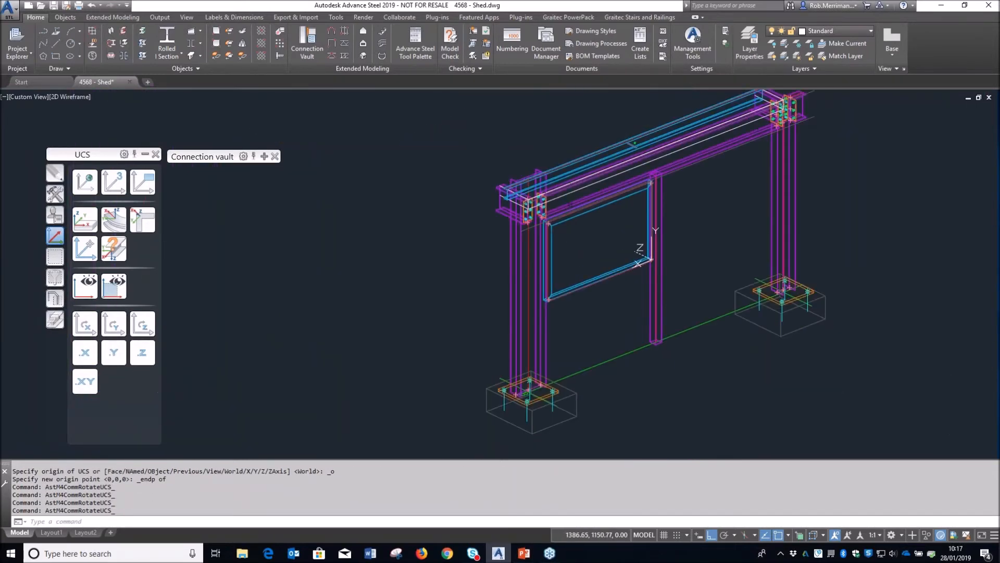
scroll(618, 203, "up", 4)
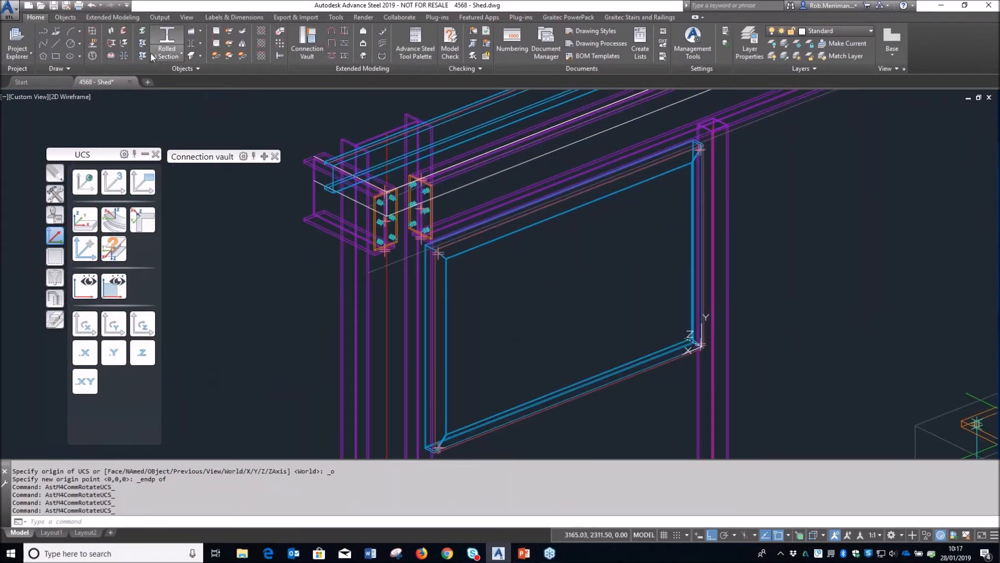
left_click(60, 100)
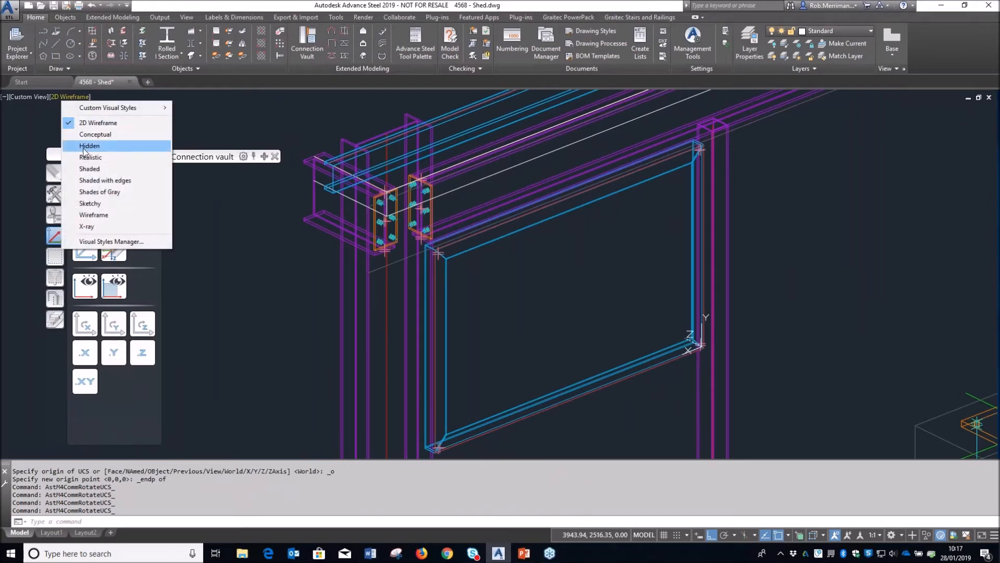
left_click(99, 165)
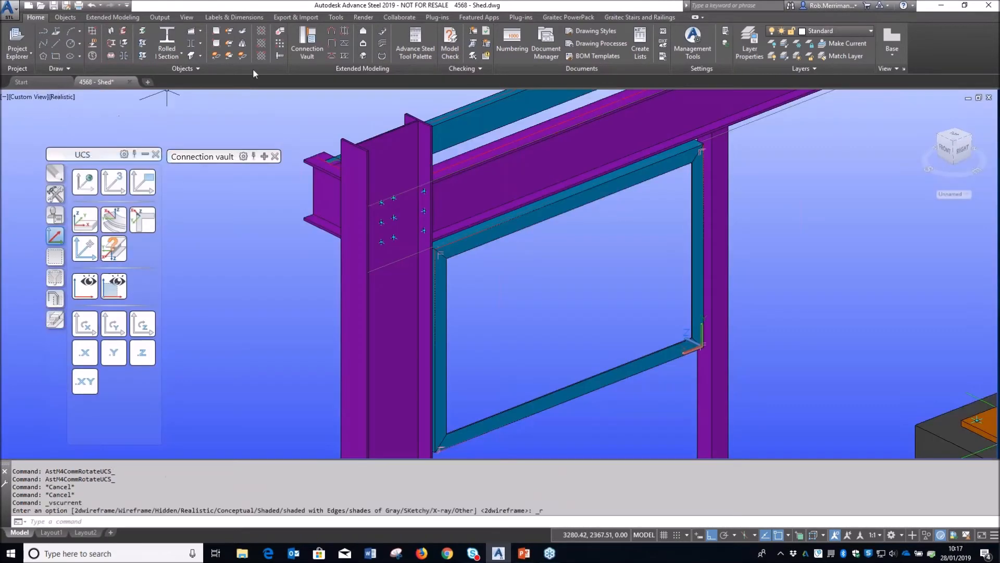
Step: Place a rectangular variable grating about 1649 by 1034 mm inside the frame, between its diagonally opposite inner corners
left_click(70, 19)
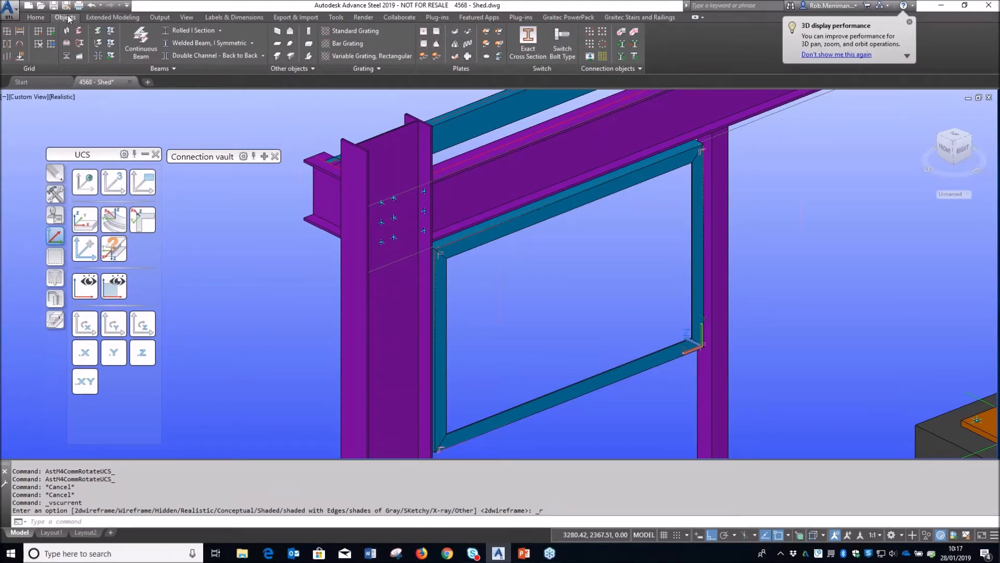
left_click(366, 57)
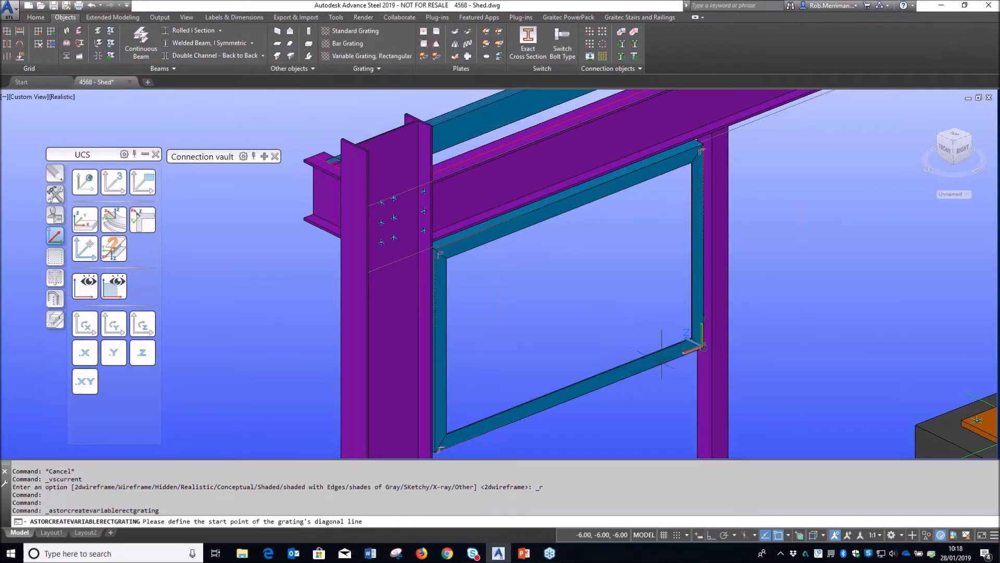
left_click(666, 346)
left_click(447, 256)
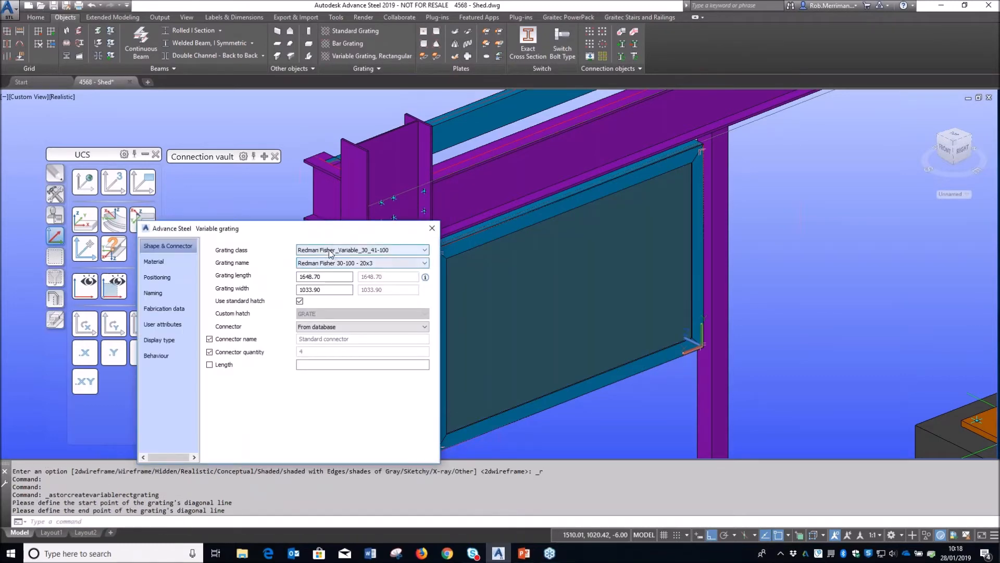
Step: Change the variable grating's class to FH Brundle Heavy Gauge Weld Mesh
left_click(330, 251)
scroll(328, 266, "down", 5)
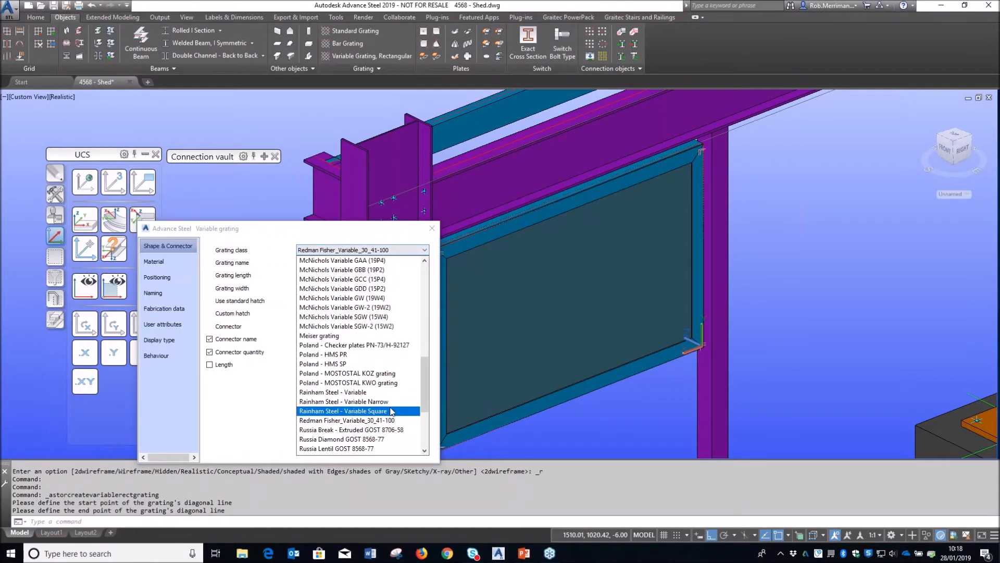
scroll(377, 331, "up", 8)
scroll(377, 331, "up", 6)
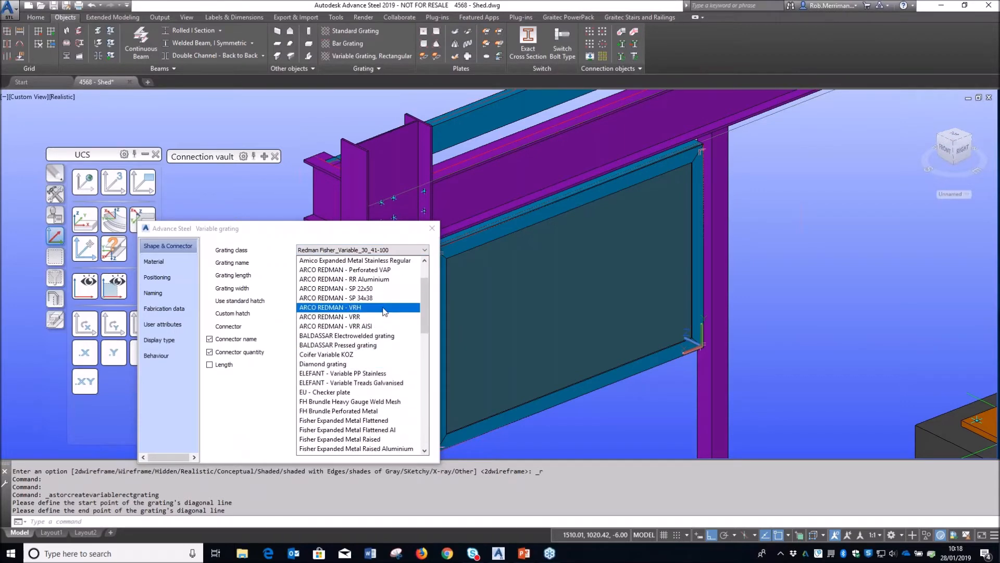
scroll(385, 310, "down", 1)
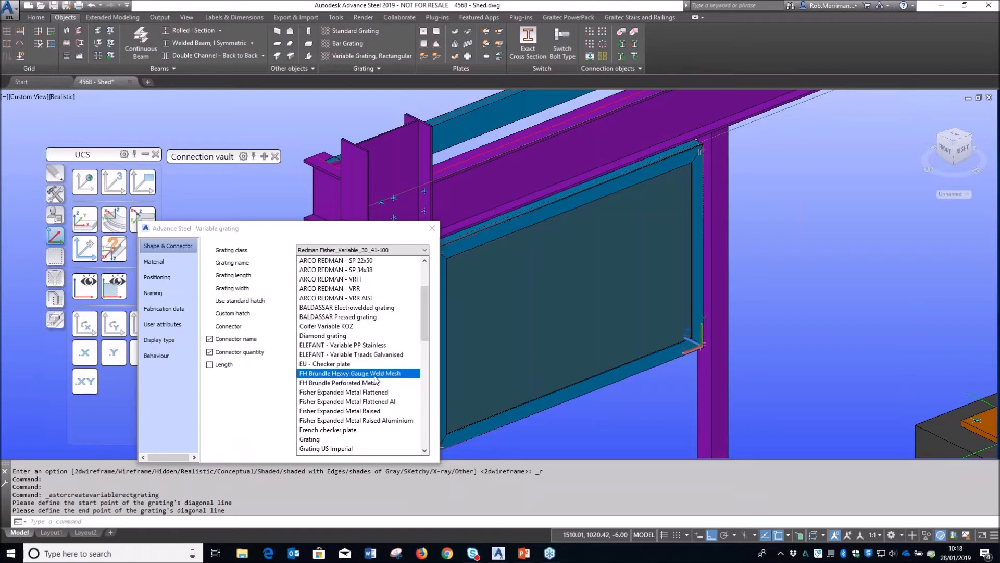
left_click(374, 375)
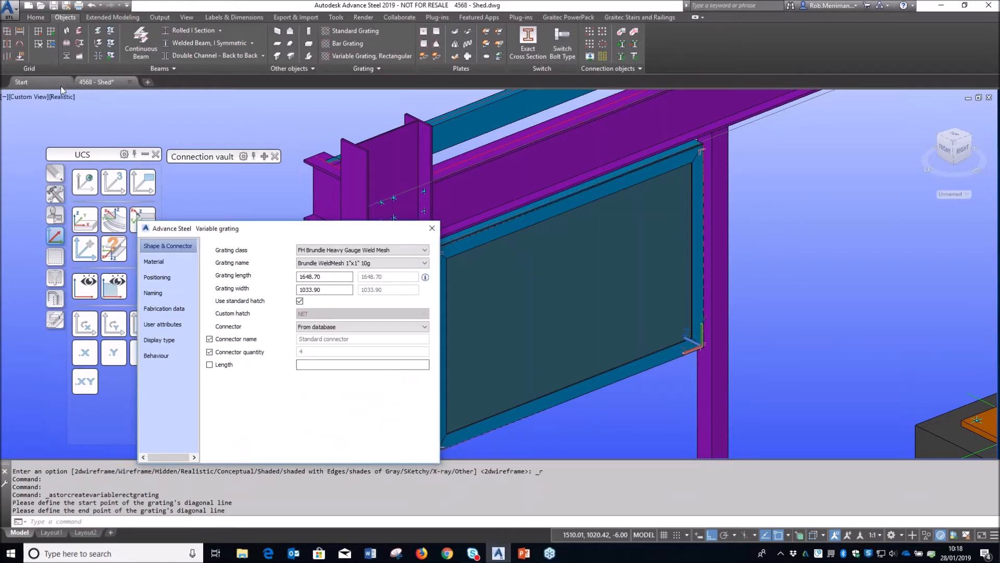
Step: Switch to the 2D Wireframe visual style and resize the weldmesh grating to 1608.70 mm long and 993.90 mm wide
left_click(67, 98)
left_click(86, 124)
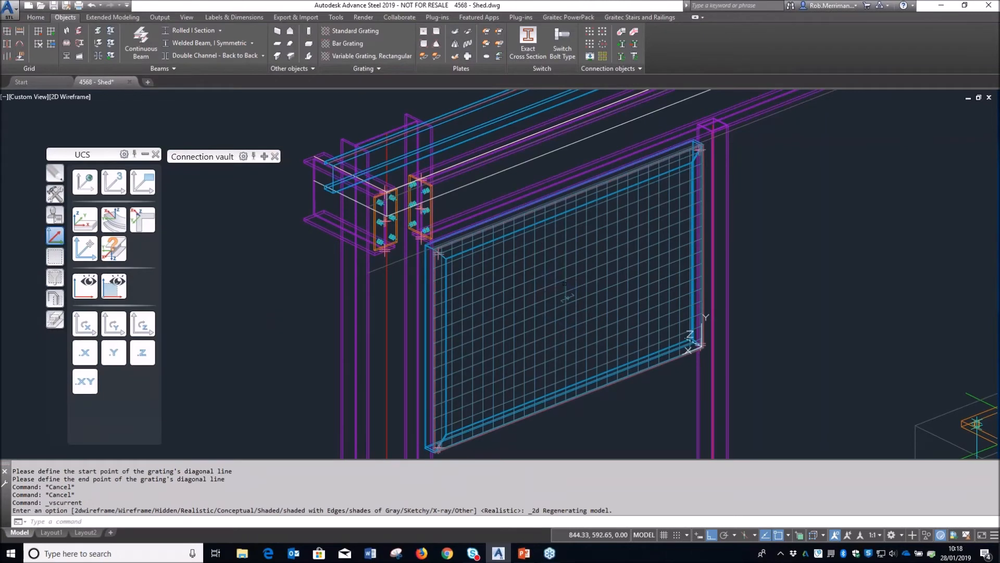
left_click(565, 283)
double_click(564, 282)
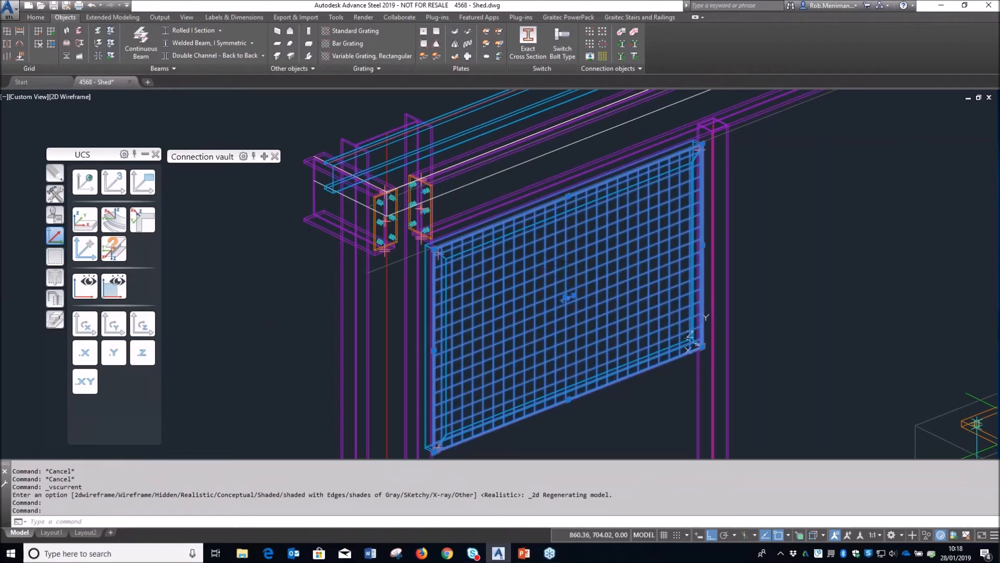
double_click(567, 262)
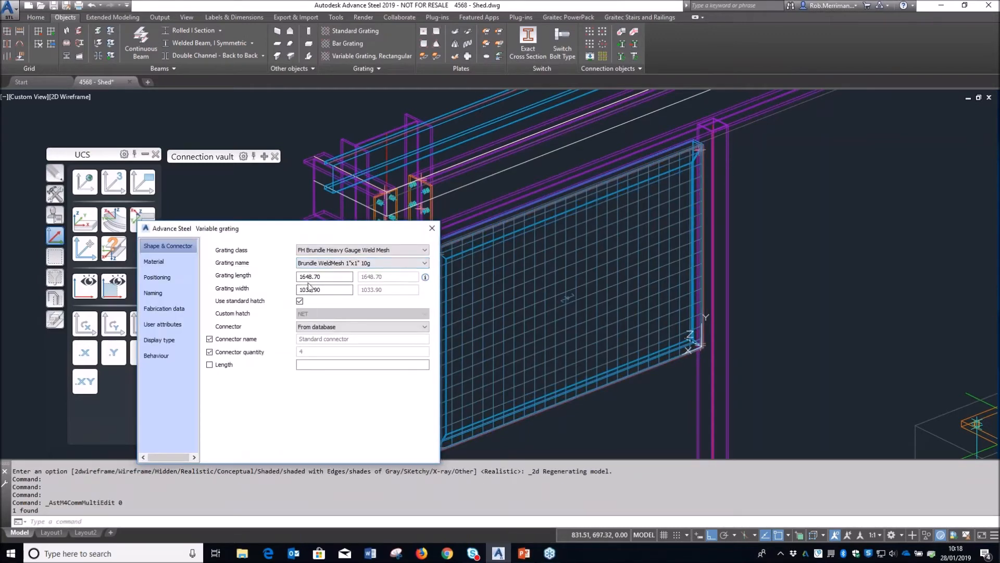
key("Return")
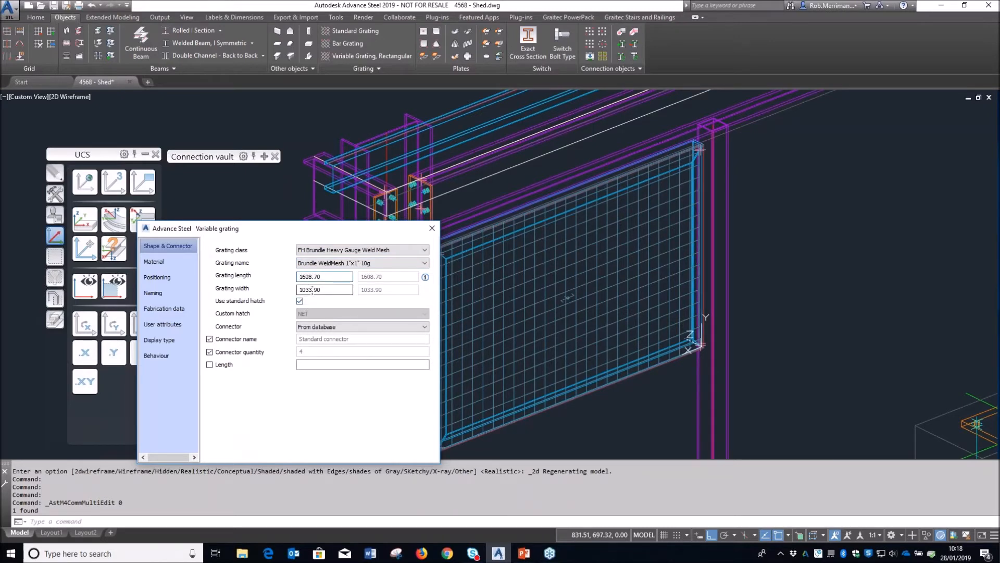
type("99")
key("Return")
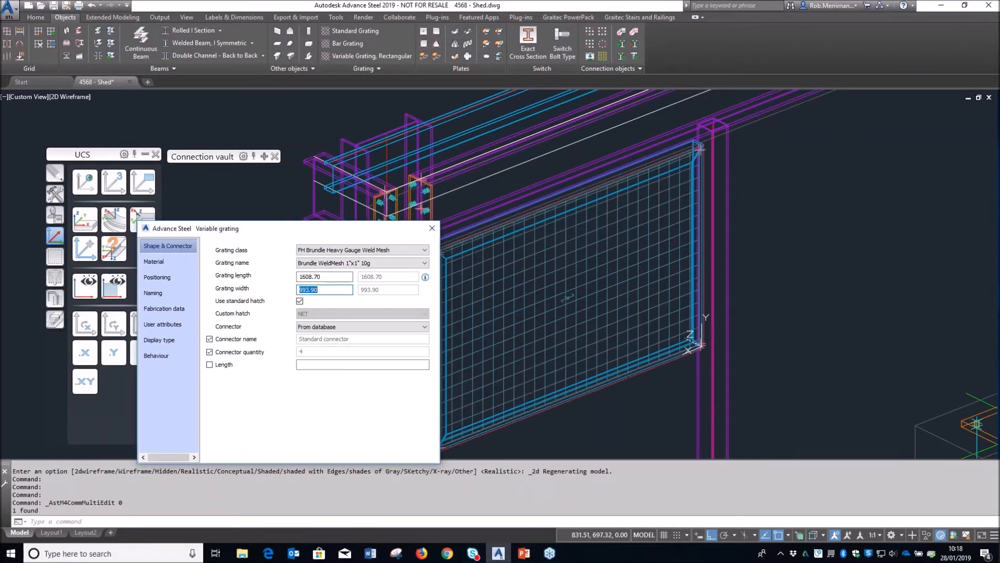
left_click(432, 228)
Step: Add a weld point connecting the grating to the frame's top angle, placed at the midpoint of the grating's upper edge
left_click(620, 33)
left_click_drag(607, 241, 605, 238)
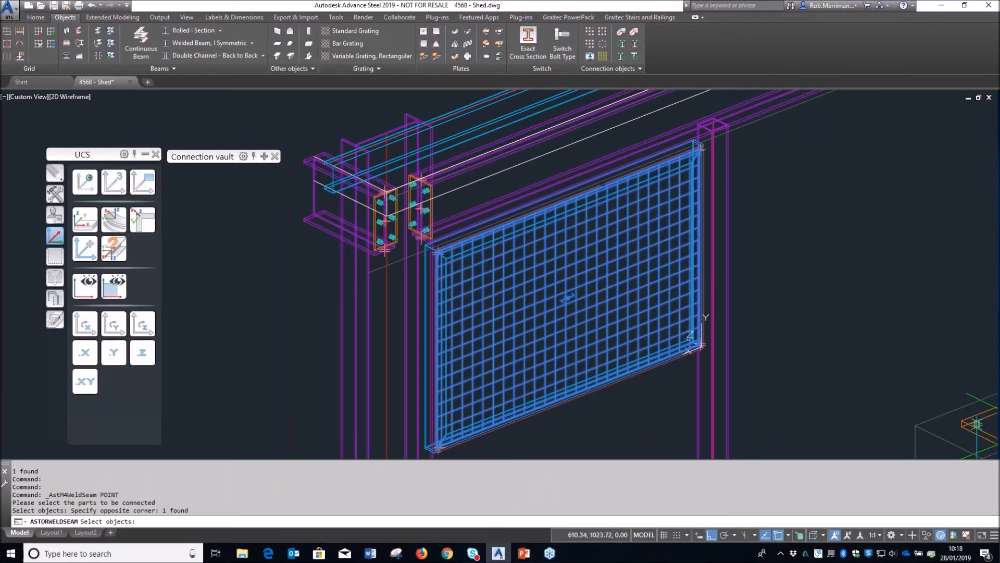
scroll(609, 219, "up", 4)
left_click(623, 172)
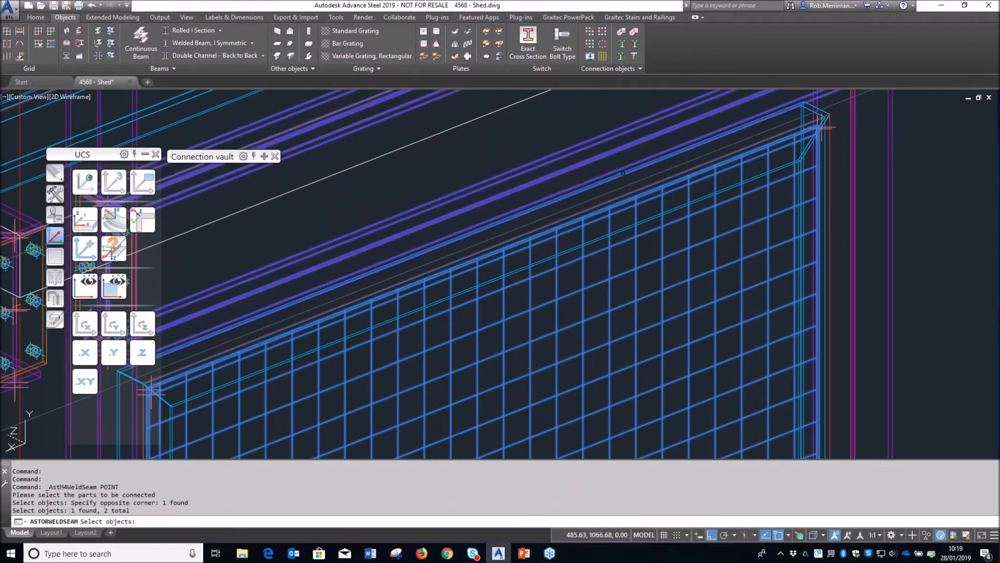
left_click(623, 173, "shift")
scroll(621, 170, "up", 4)
left_click(619, 168)
scroll(581, 135, "down", 5)
key("Return")
right_click(505, 216, "shift")
left_click(537, 299)
left_click(456, 225)
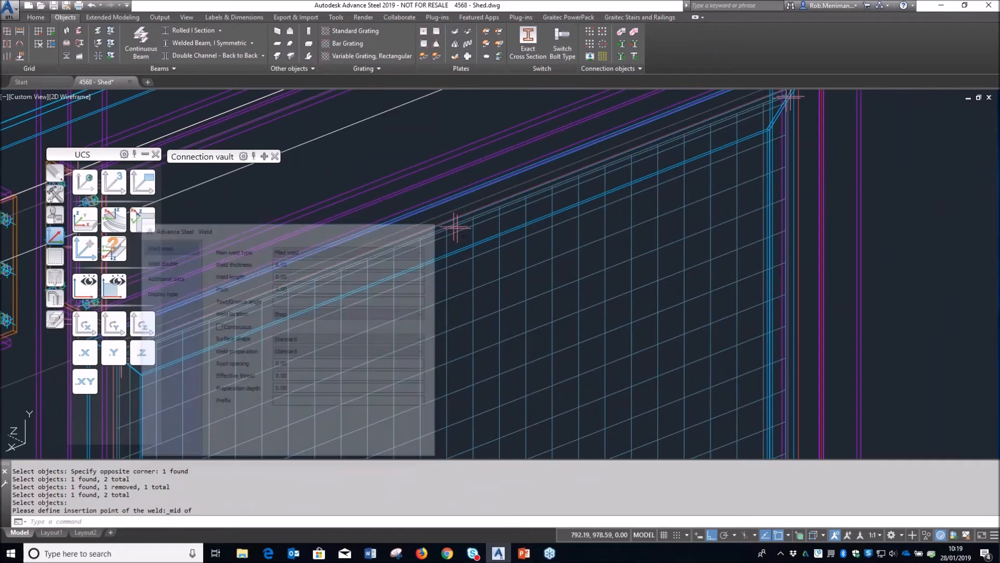
Step: Mark all parts belonging to the welded frame and grating panel, and select the marked objects
scroll(492, 181, "down", 6)
mouse_move(64, 258)
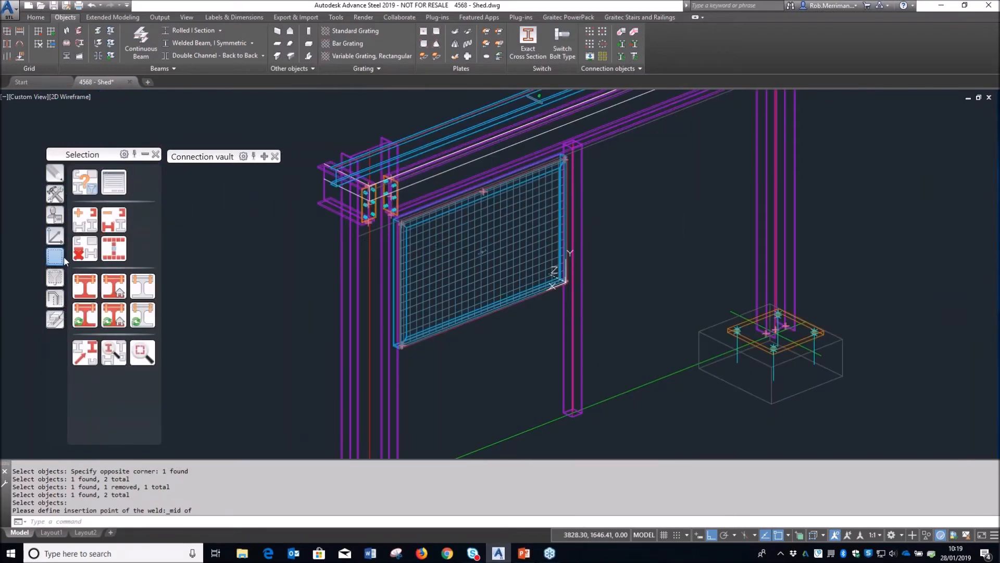
left_click(113, 315)
left_click(499, 274)
right_click(499, 273)
left_click(121, 256)
left_click(288, 249)
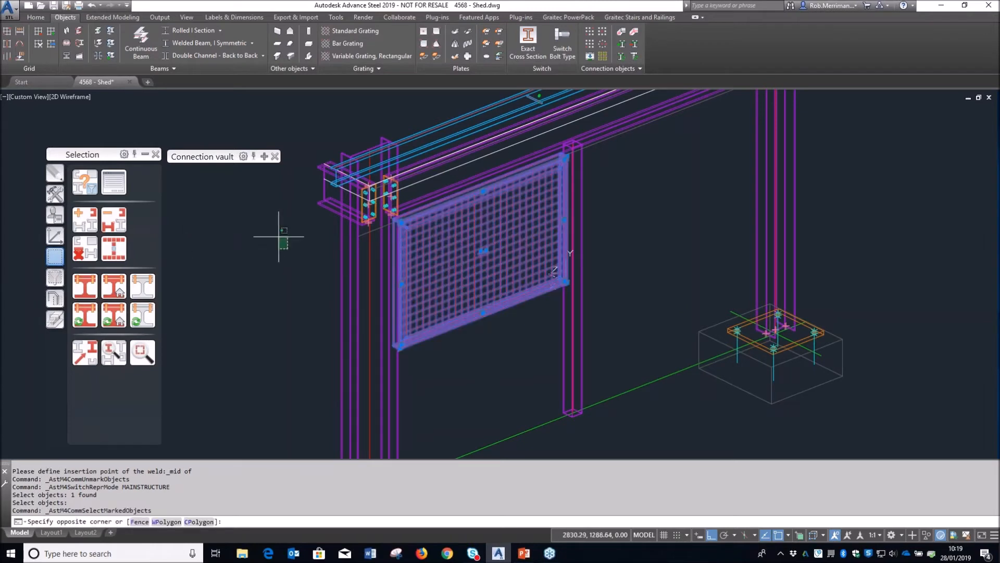
left_click(279, 237)
Step: Number the selected panel parts using the SP No (for standalone part) + Assembly No method, and close the numbering results
left_click(36, 17)
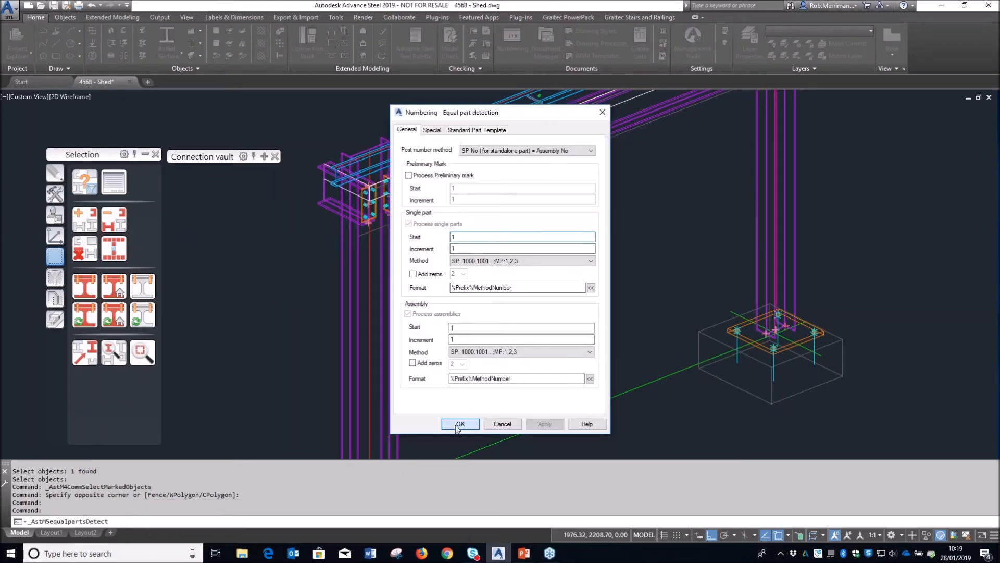
left_click(460, 424)
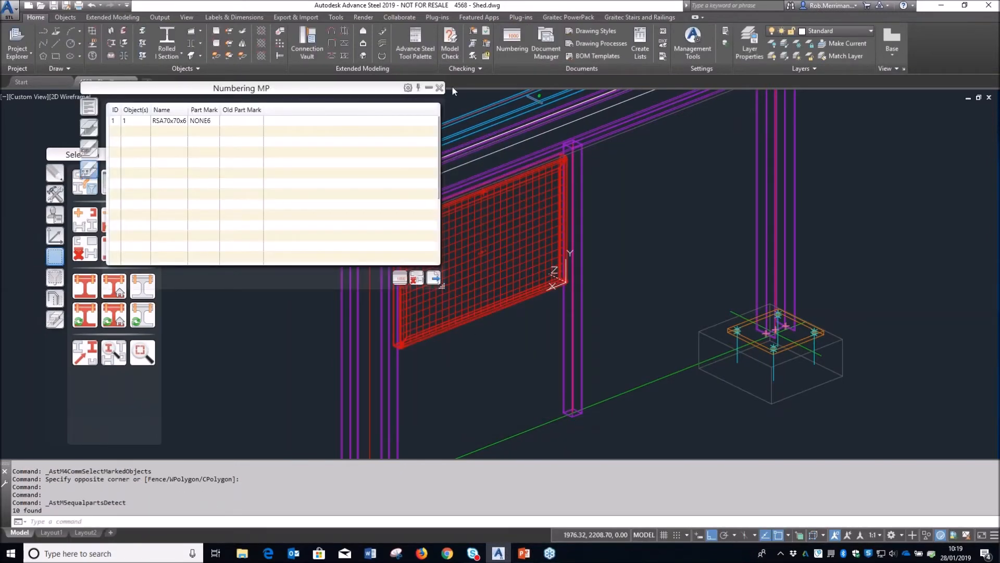
left_click(439, 87)
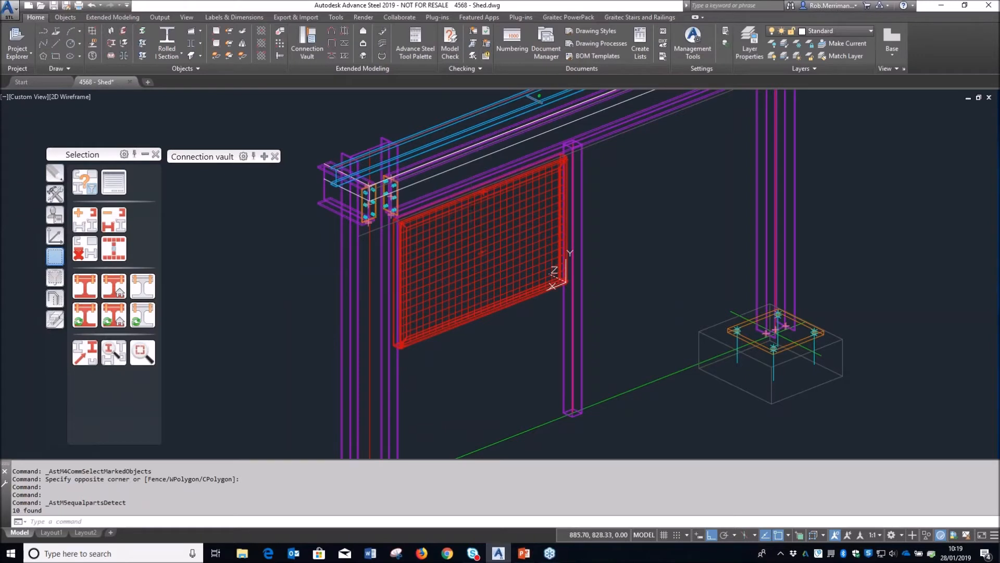
Step: Select the marked panel parts again and generate a report from the Grating list template
left_click(113, 248)
left_click(233, 225)
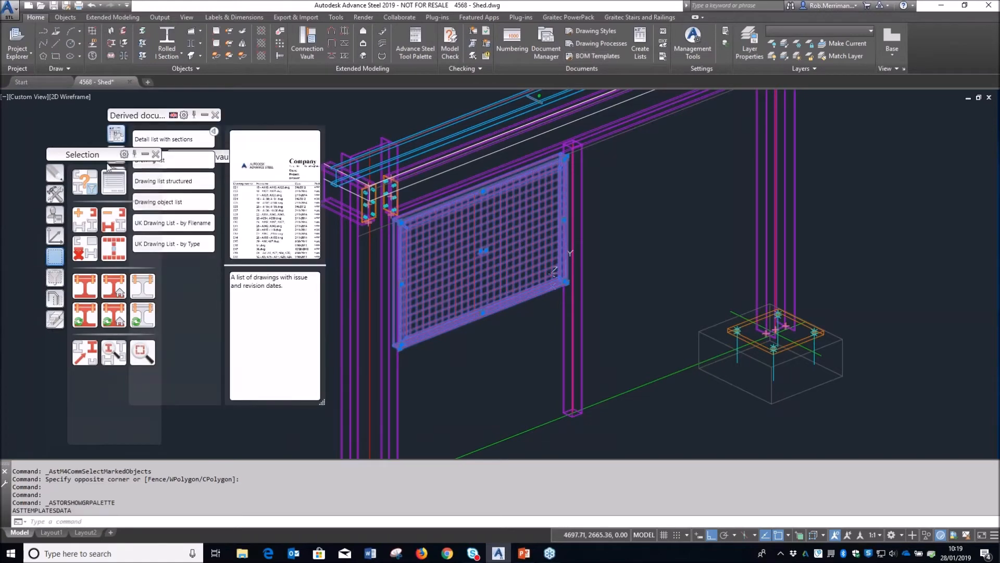
left_click_drag(141, 118, 202, 181)
left_click(178, 238)
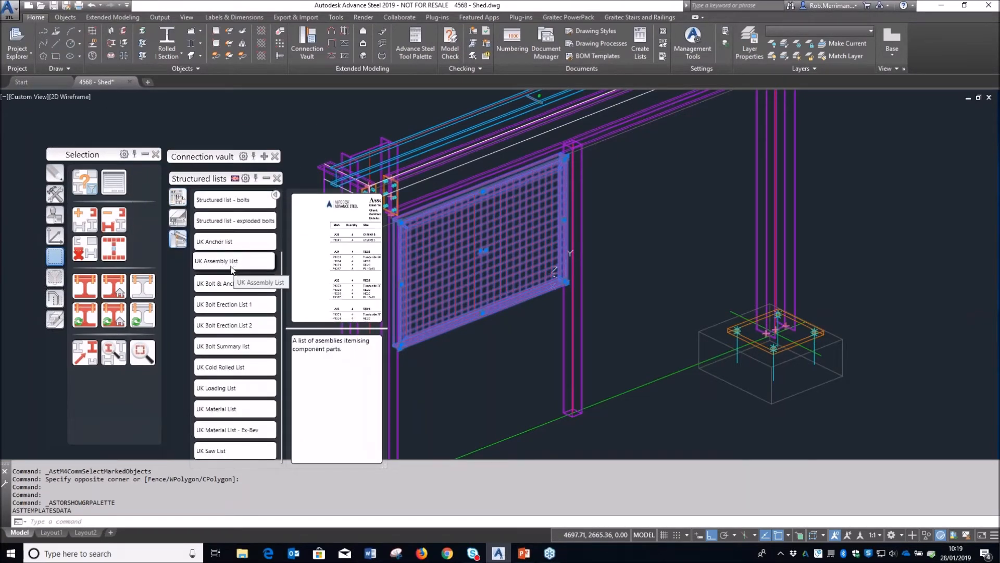
left_click(179, 219)
left_click(219, 307)
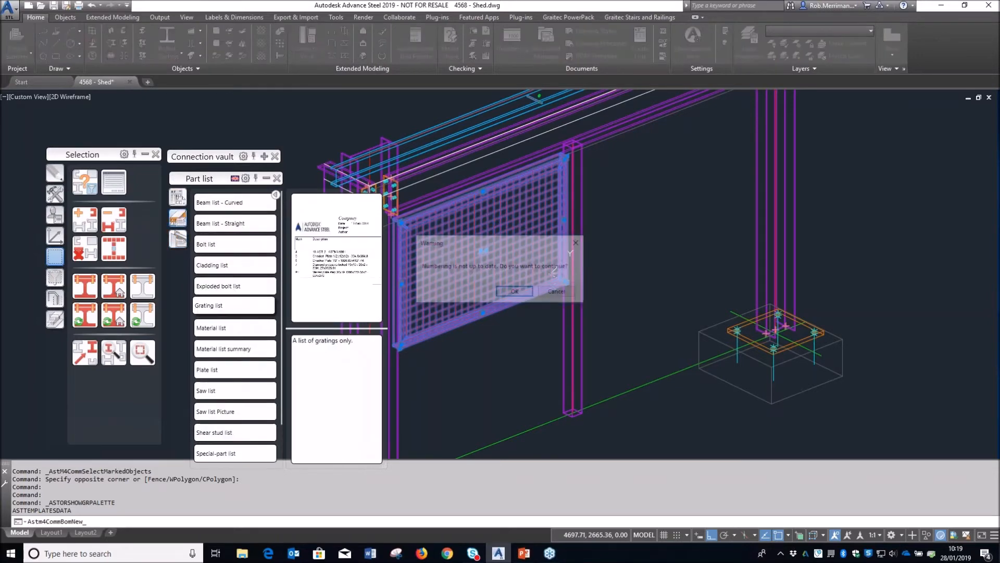
left_click(503, 293)
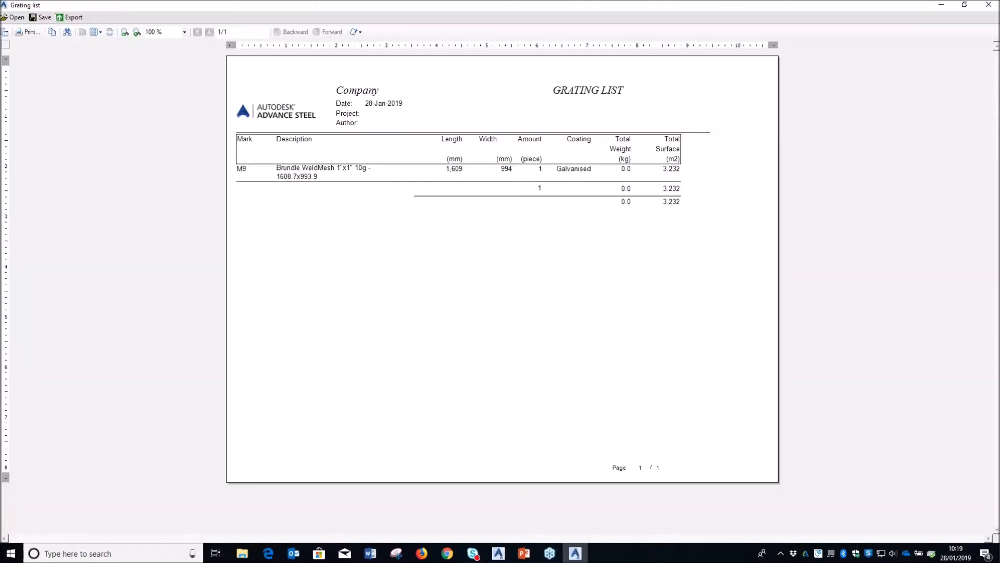
Step: Examine the weldmesh entry in the grating list and close the report without saving it
scroll(311, 181, "up", 7, "ctrl")
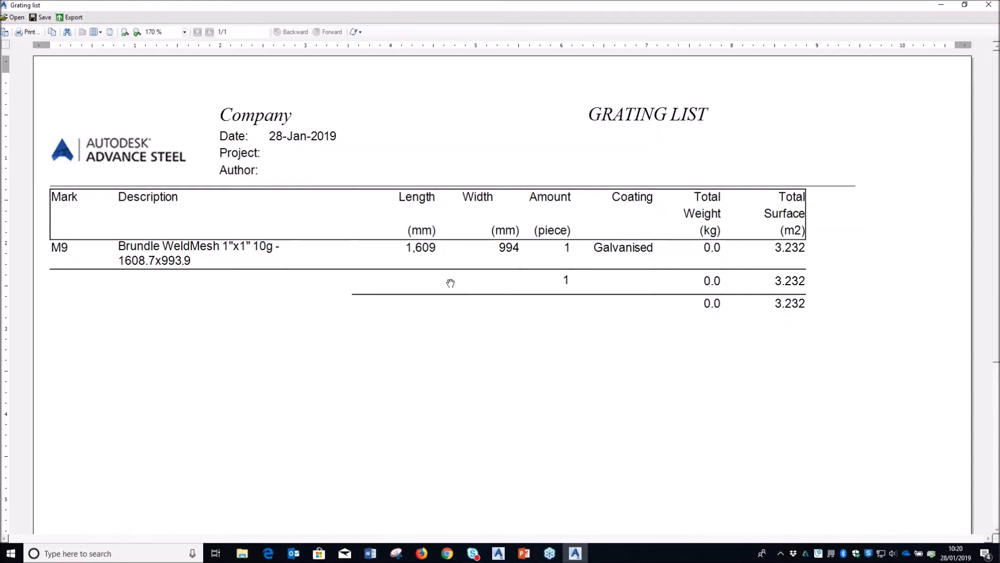
left_click(988, 5)
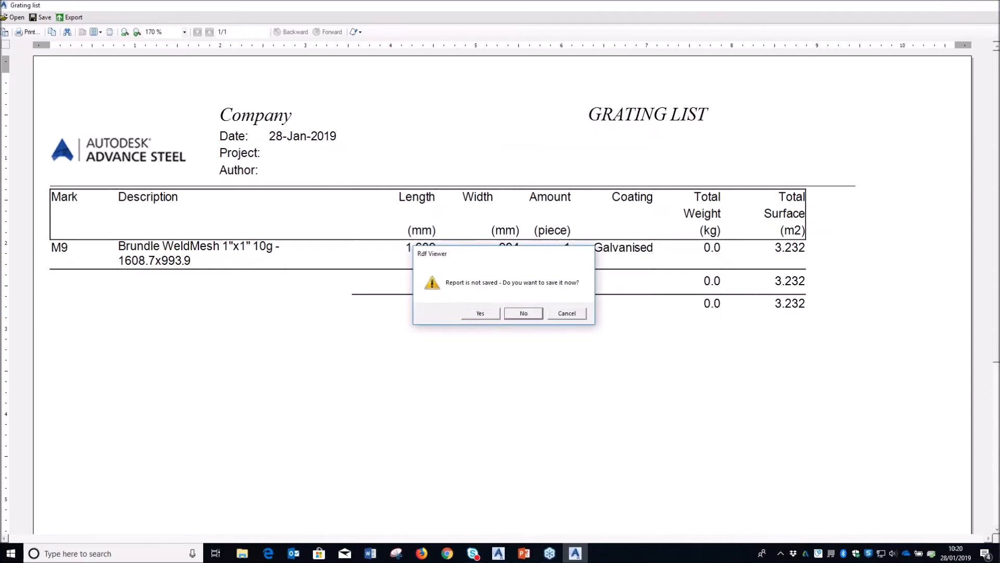
left_click(523, 313)
Step: Unmark the panel objects, reset the UCS to World and dismiss the part list templates
key("Escape")
scroll(497, 233, "down", 3)
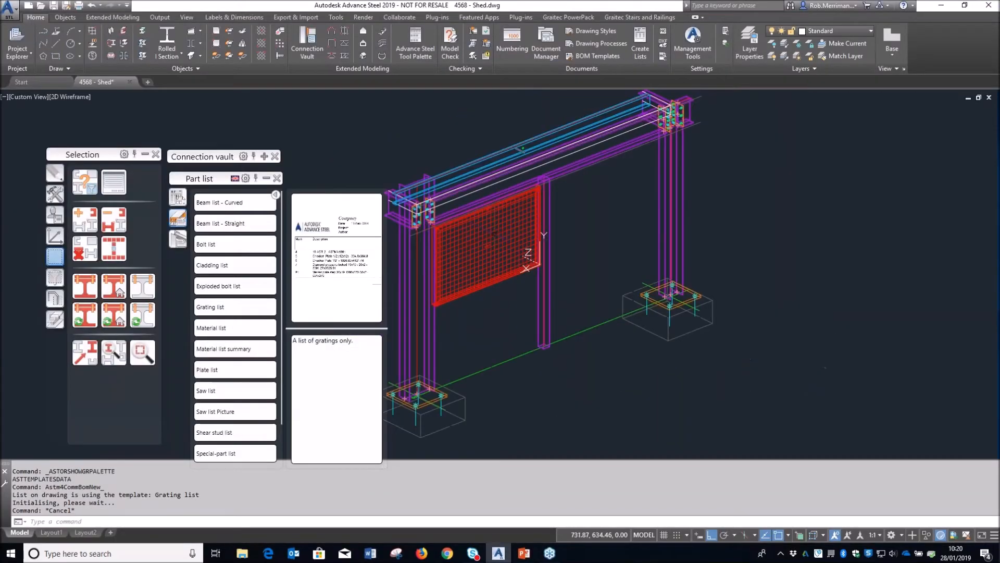
left_click(85, 255)
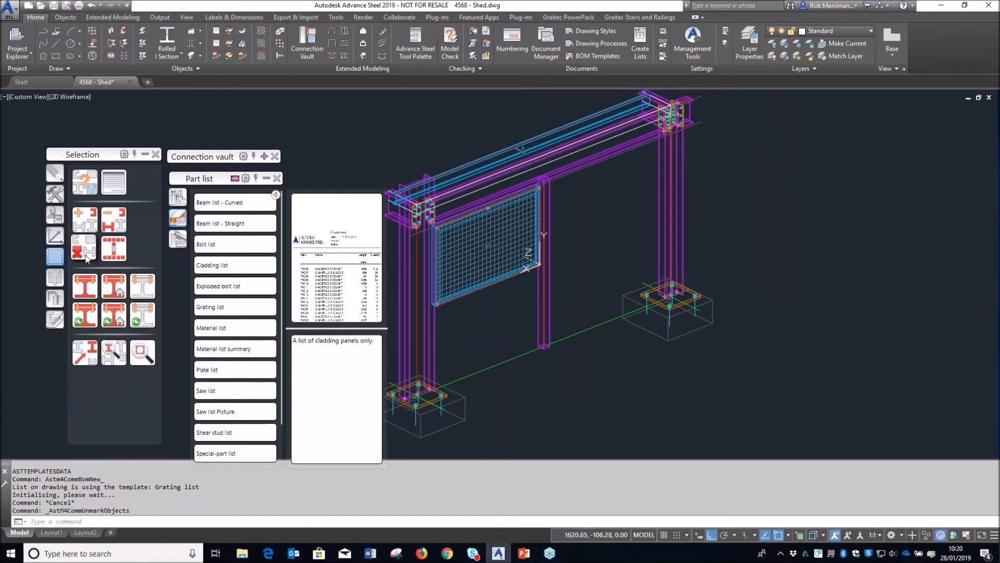
left_click(55, 236)
left_click(85, 182)
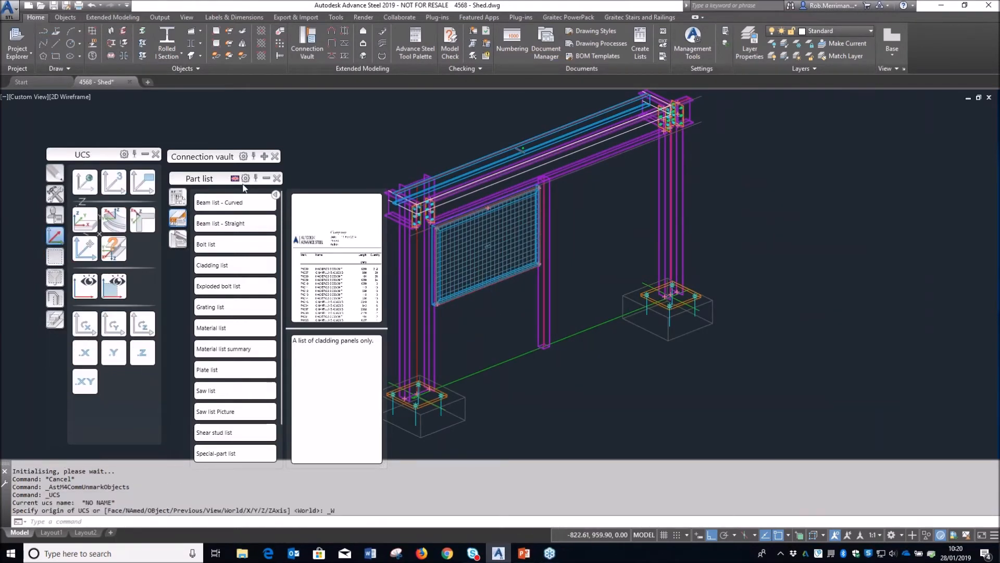
left_click(277, 178)
Step: Add a Base plate connection to the foot of the intermediate post without an additional concrete object
mouse_move(263, 156)
left_click(176, 195)
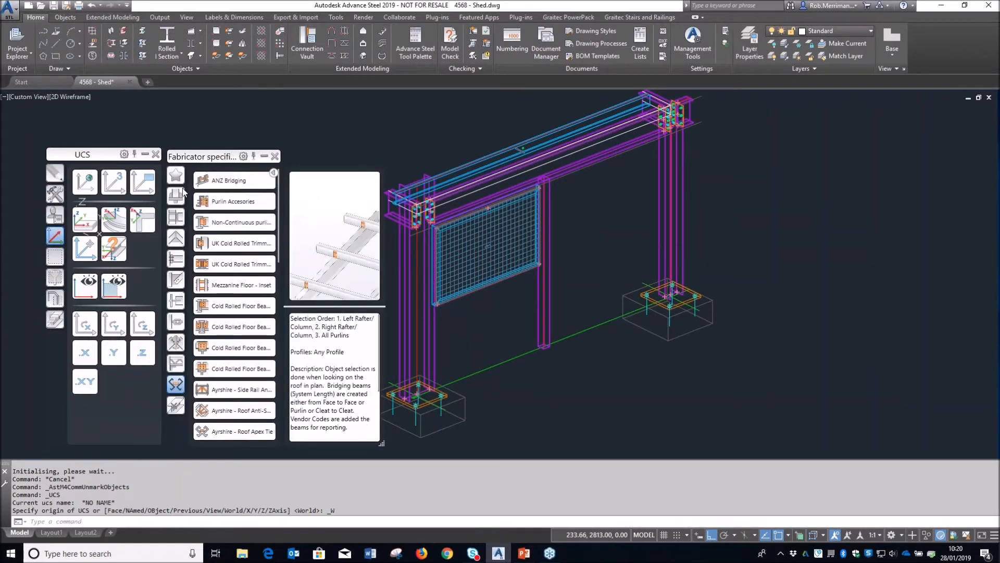
left_click(225, 180)
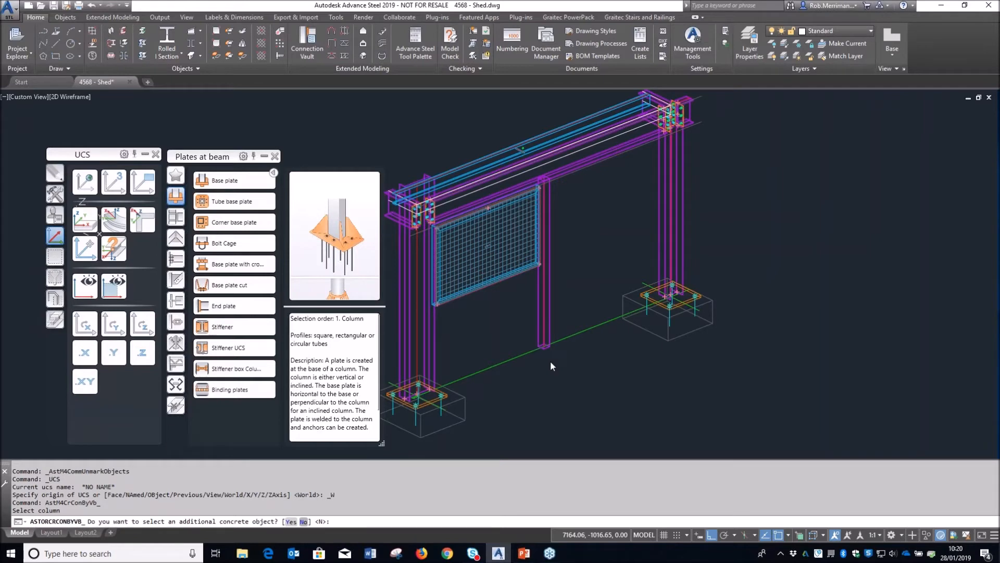
key("Return")
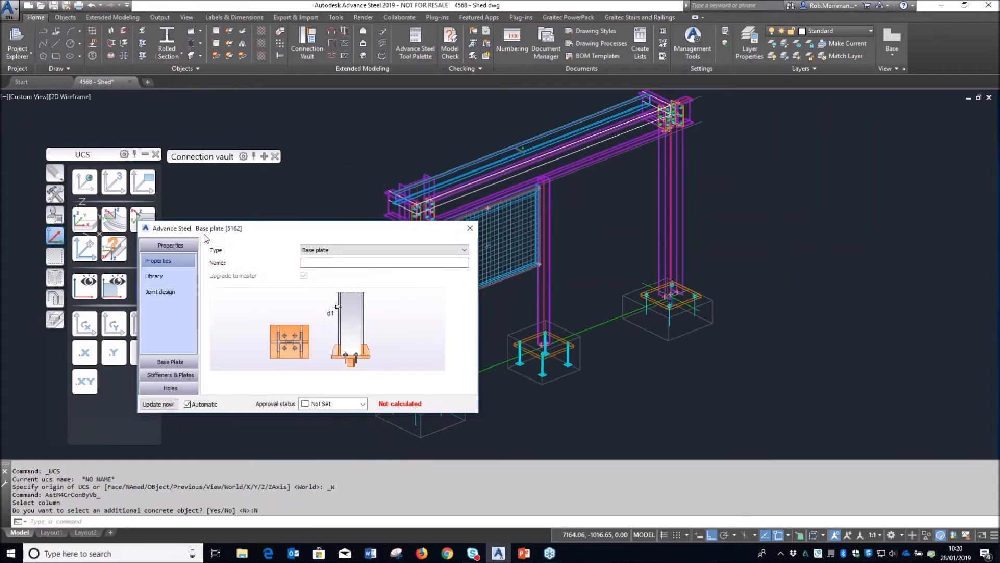
Step: Set the post's base plate thickness to 15 mm and enter 150 mm for the plate dimension
left_click_drag(214, 232, 238, 244)
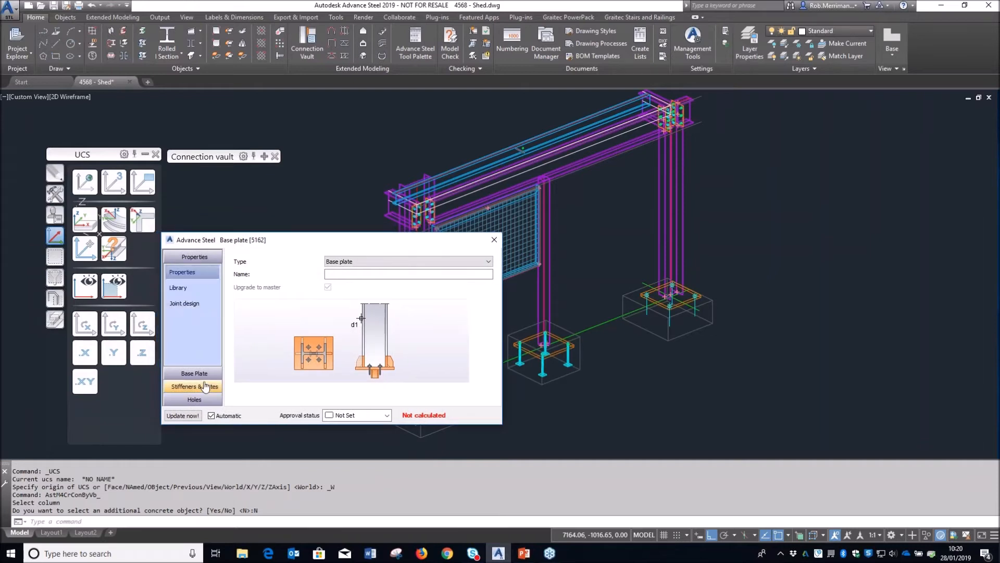
left_click(194, 373)
type("15")
left_click(183, 300)
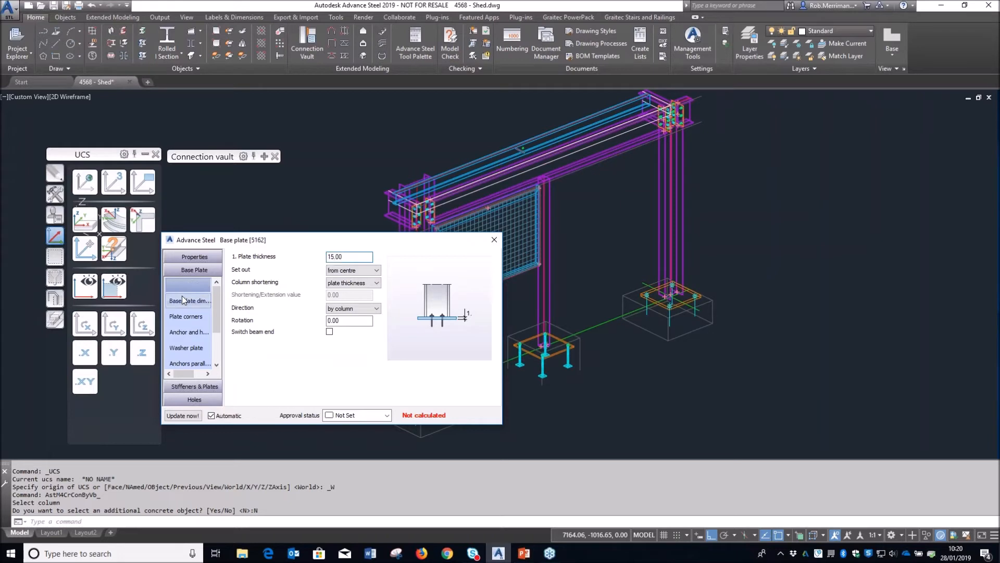
double_click(344, 269)
type("150")
key("Tab")
Step: Set the base plate anchors' intermediate distance to 200 mm in the first direction and 220 mm in the second
scroll(180, 349, "down", 1)
left_click(182, 349)
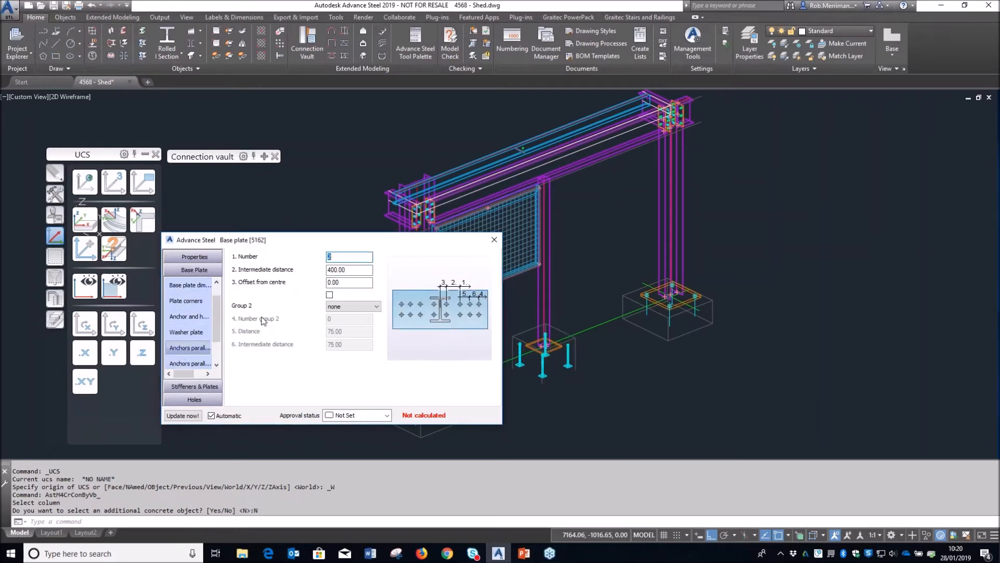
double_click(344, 270)
type("200")
key("Return")
left_click(181, 360)
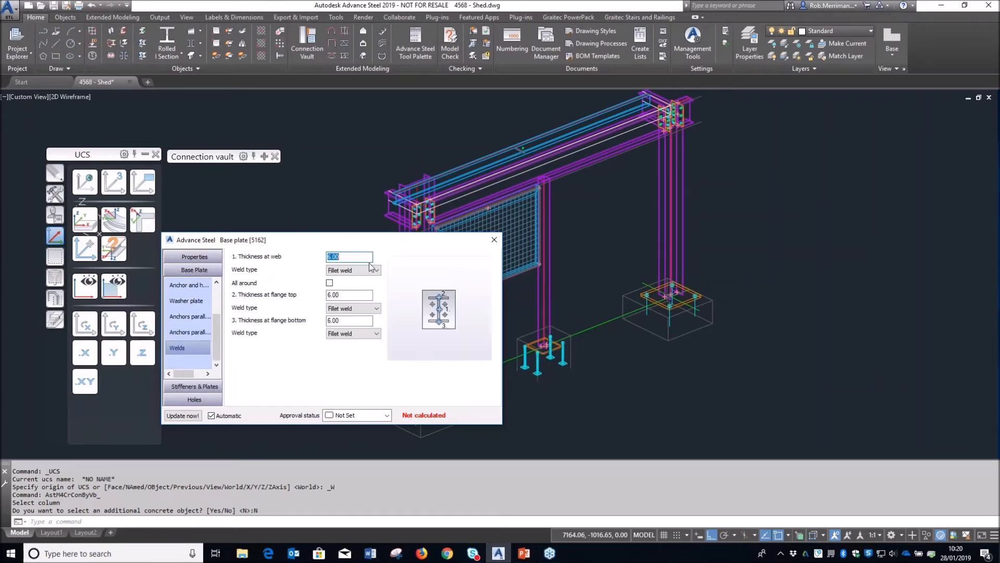
left_click(191, 317)
left_click(200, 331)
key("Tab")
type("220")
key("Return")
Step: Set the anchor type of the intermediate post's base plate to HILTI HIT-V
left_click(209, 289)
left_click(322, 269)
scroll(357, 385, "up", 5)
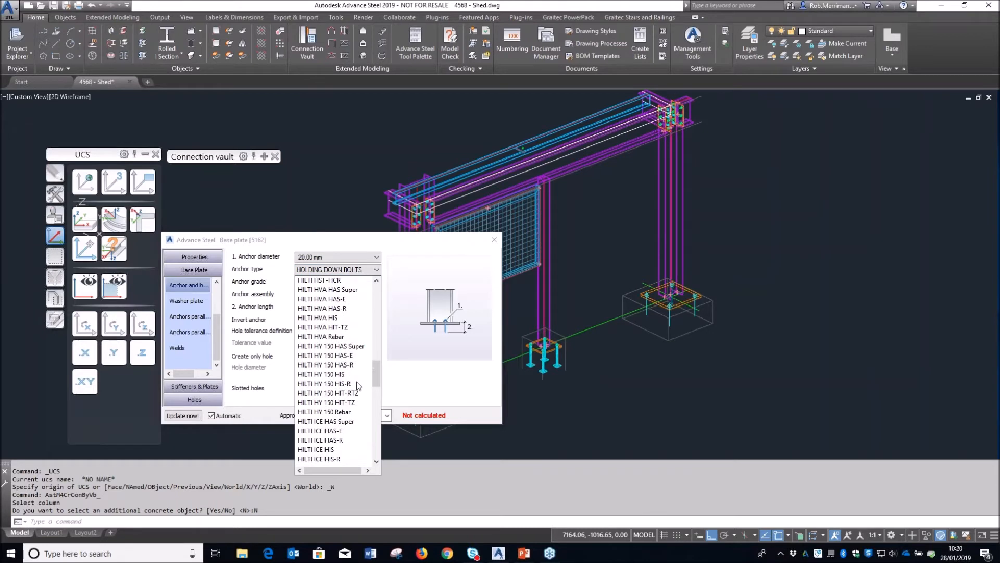
scroll(357, 385, "up", 2)
scroll(357, 385, "up", 5)
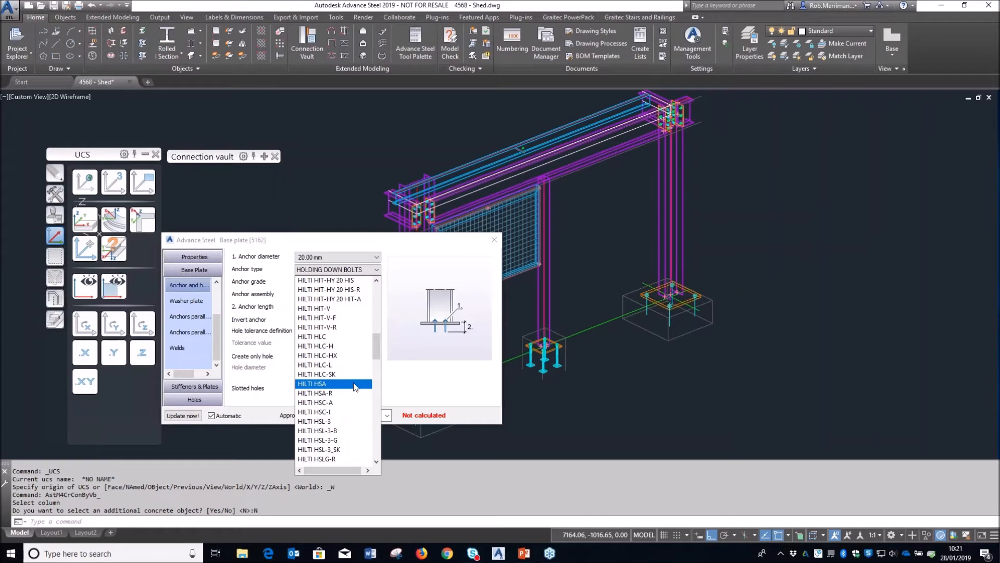
left_click(342, 308)
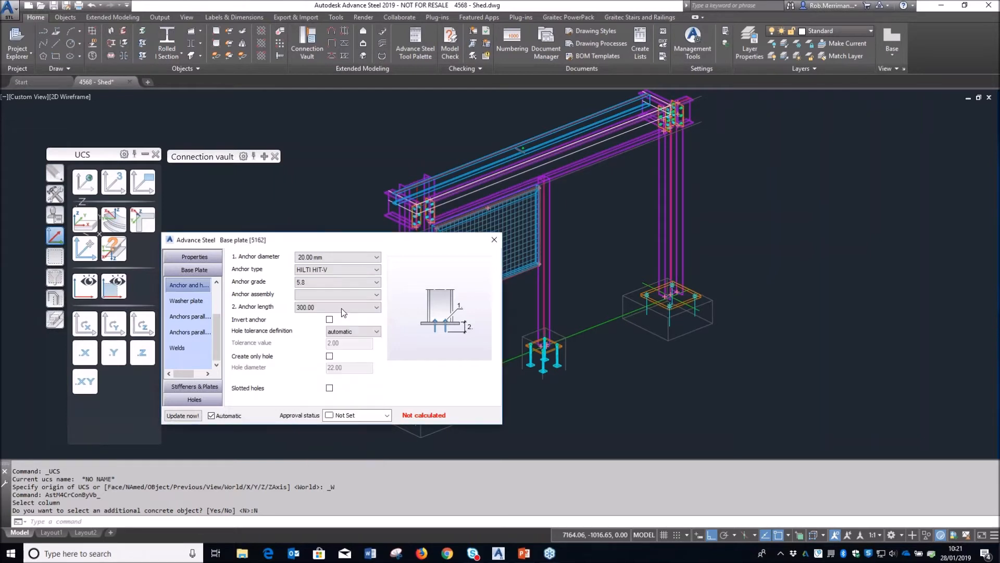
Step: Look through the other manufacturers' anchor types, reselect HILTI HIT-V and close the base plate settings
left_click(343, 270)
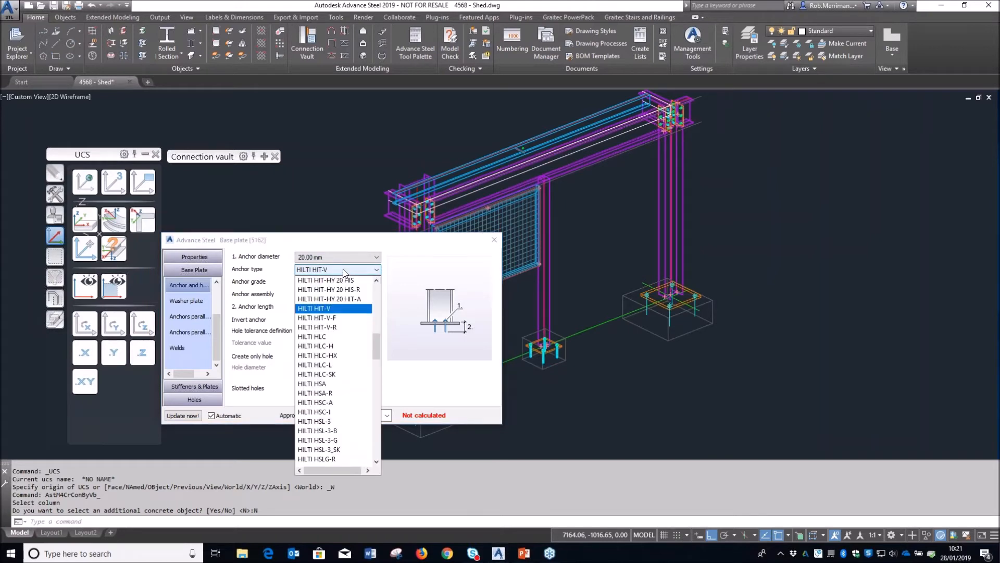
scroll(354, 313, "up", 6)
scroll(356, 320, "up", 3)
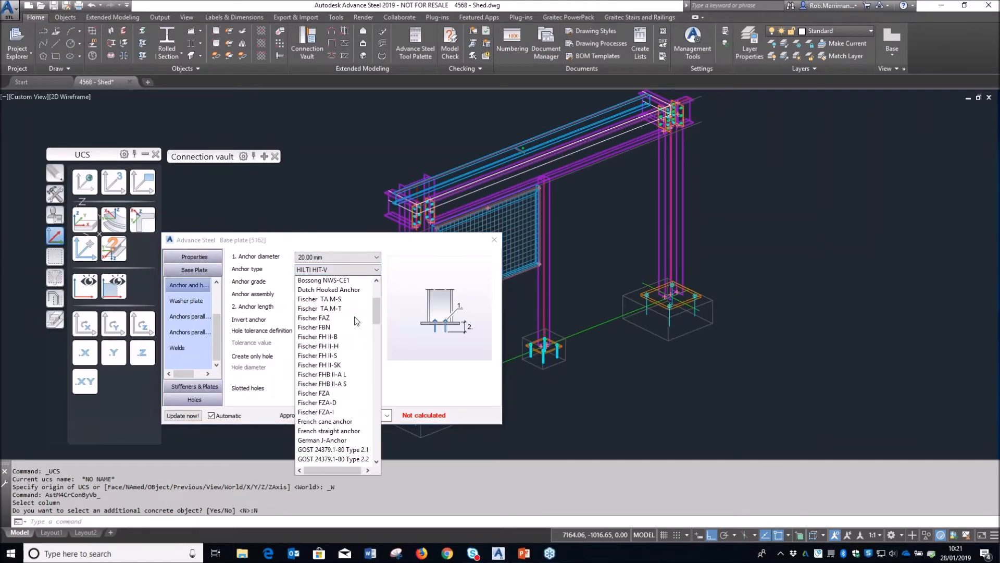
scroll(356, 321, "up", 3)
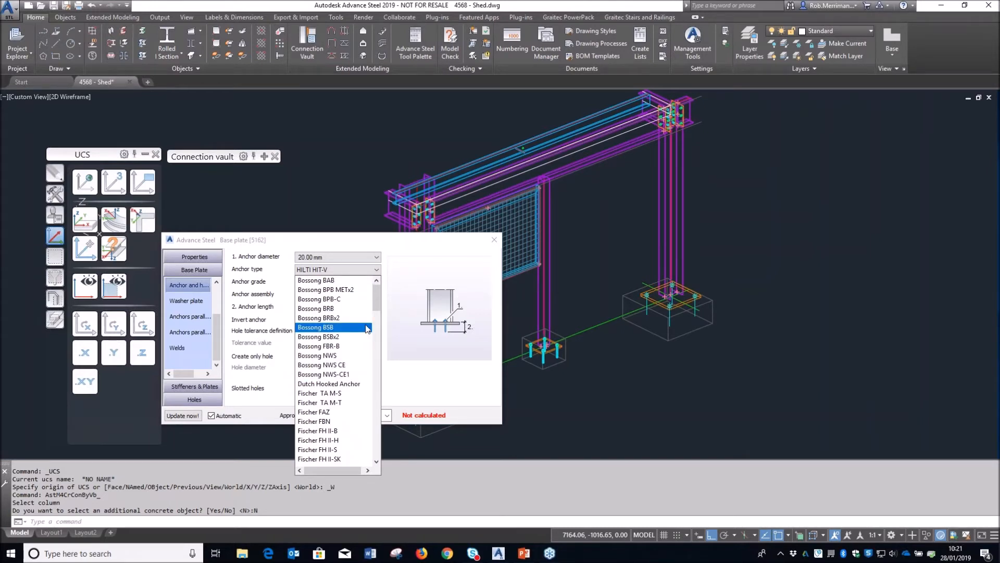
scroll(367, 328, "down", 10)
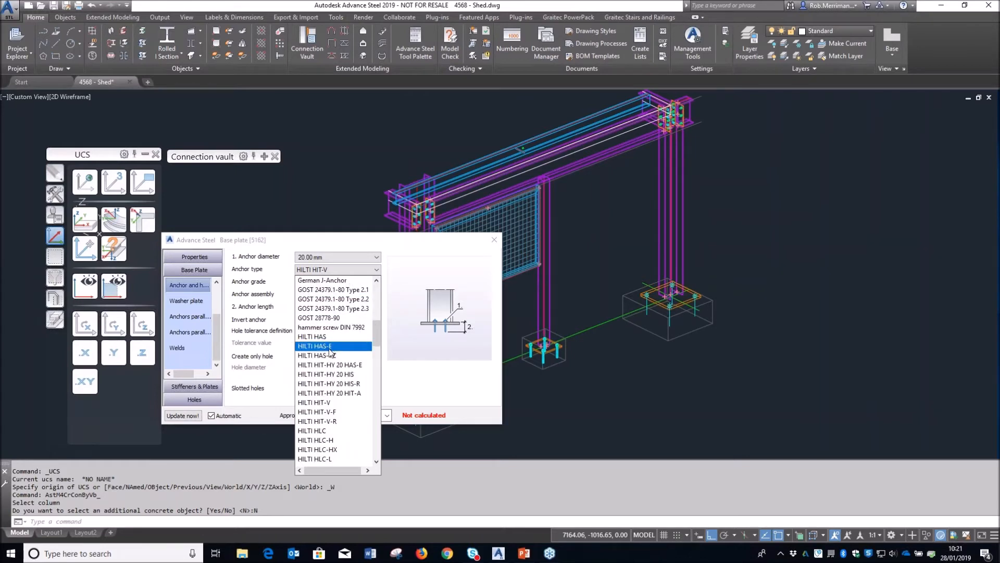
left_click(346, 402)
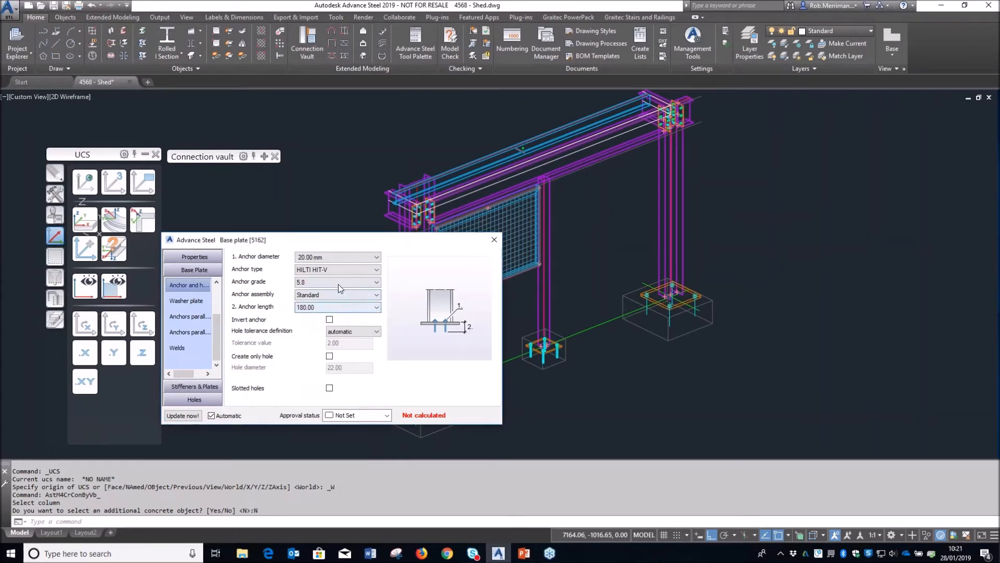
left_click(495, 240)
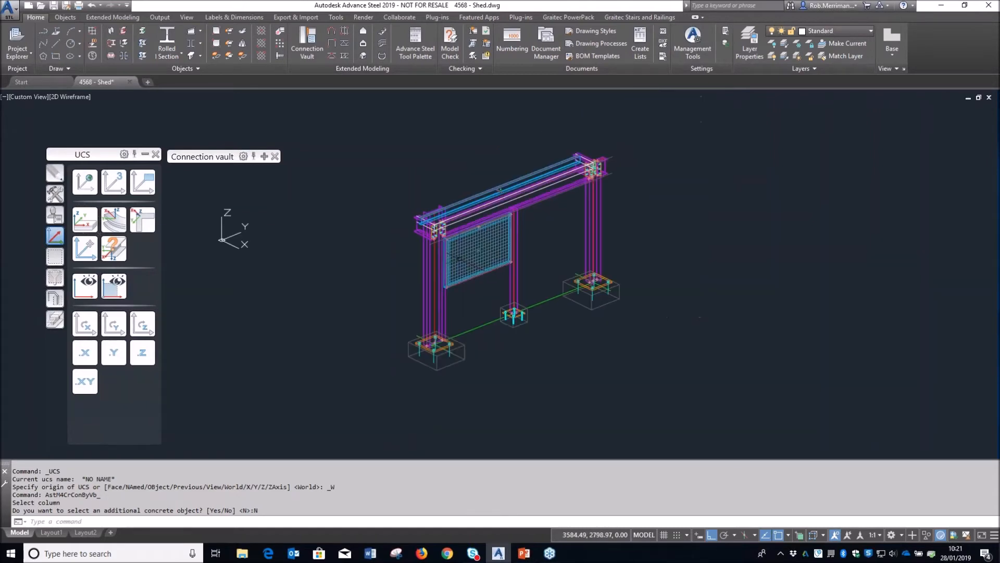
Step: Show all model objects and switch the view to the Realistic visual style
left_click(55, 298)
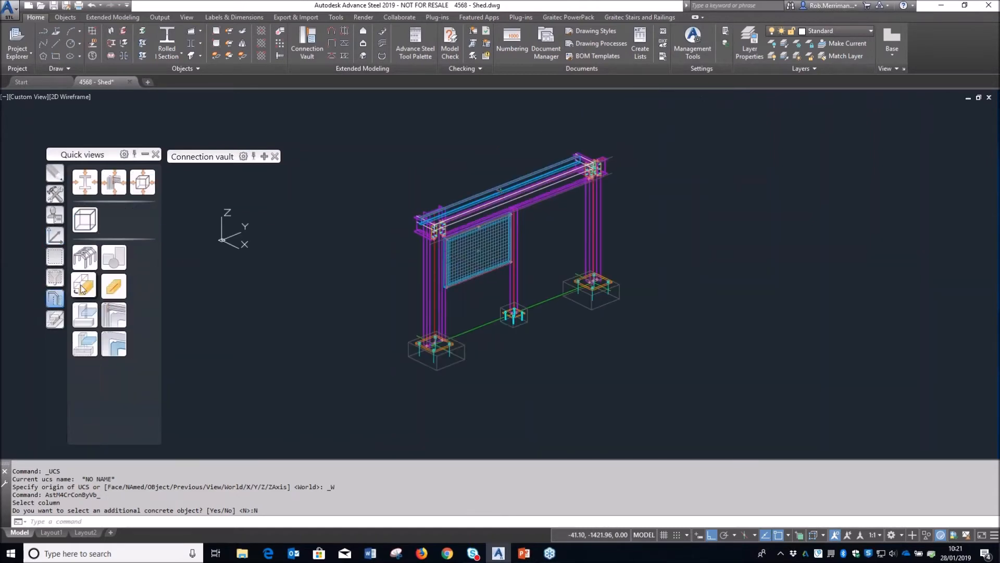
left_click(114, 257)
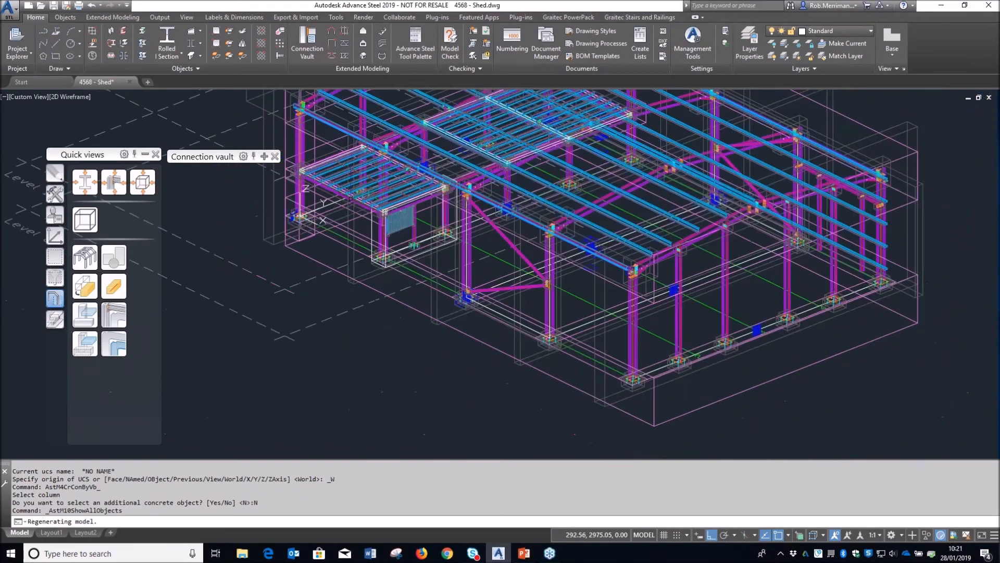
left_click(82, 96)
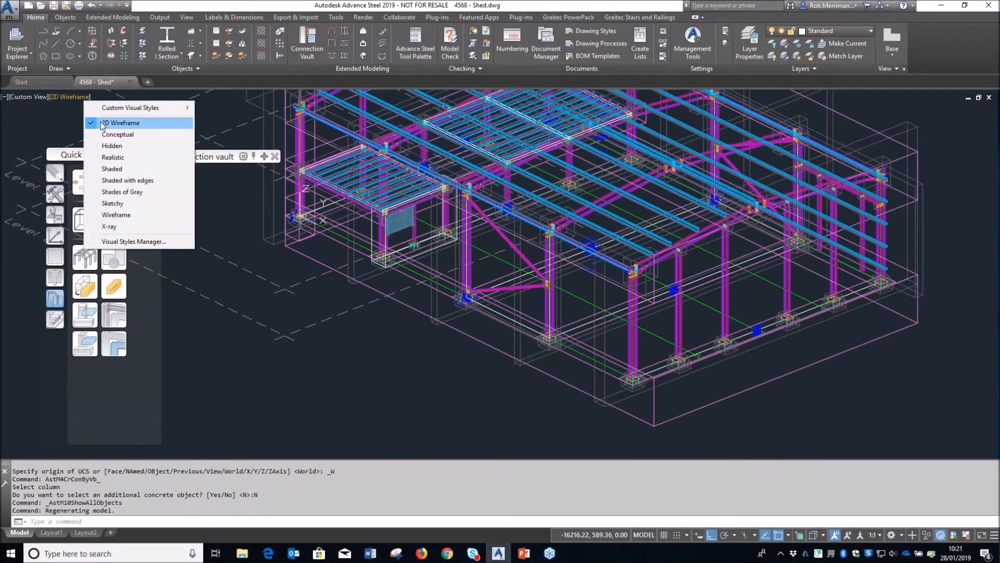
left_click(104, 160)
Step: Set the bolt type of the corner column's eaves haunch connection to EN ISO 4014
scroll(607, 257, "up", 8)
scroll(604, 240, "up", 4)
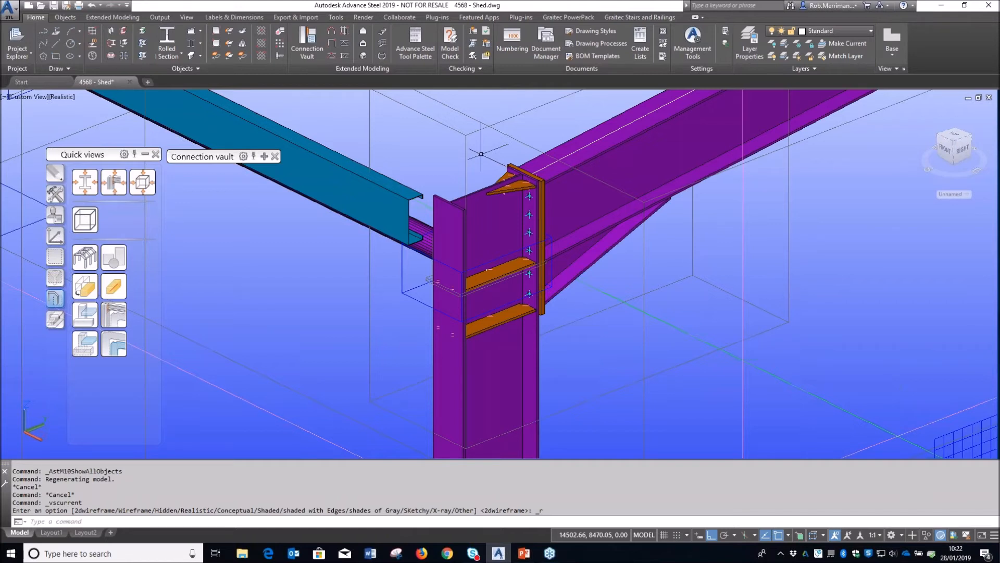
left_click(475, 129)
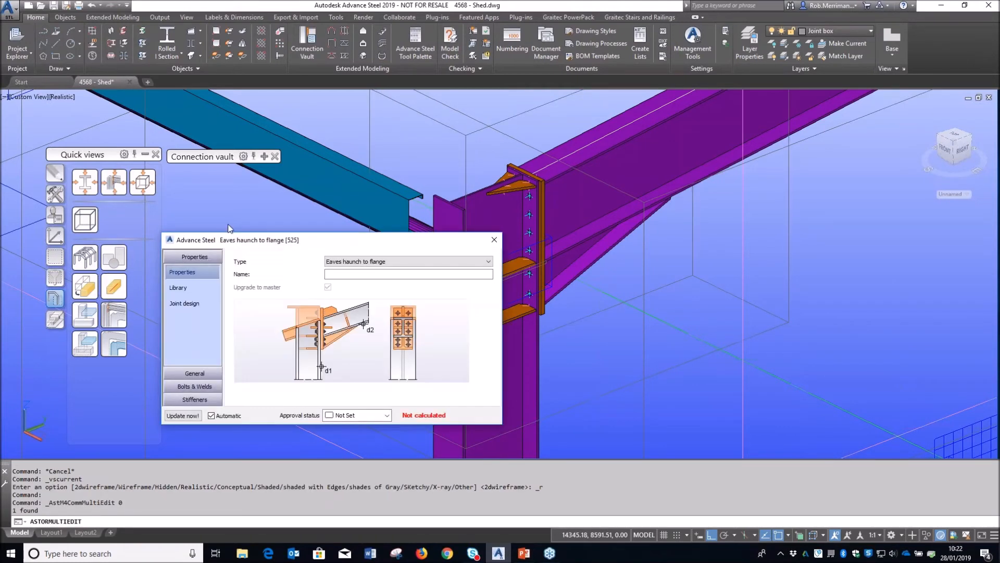
left_click(144, 375)
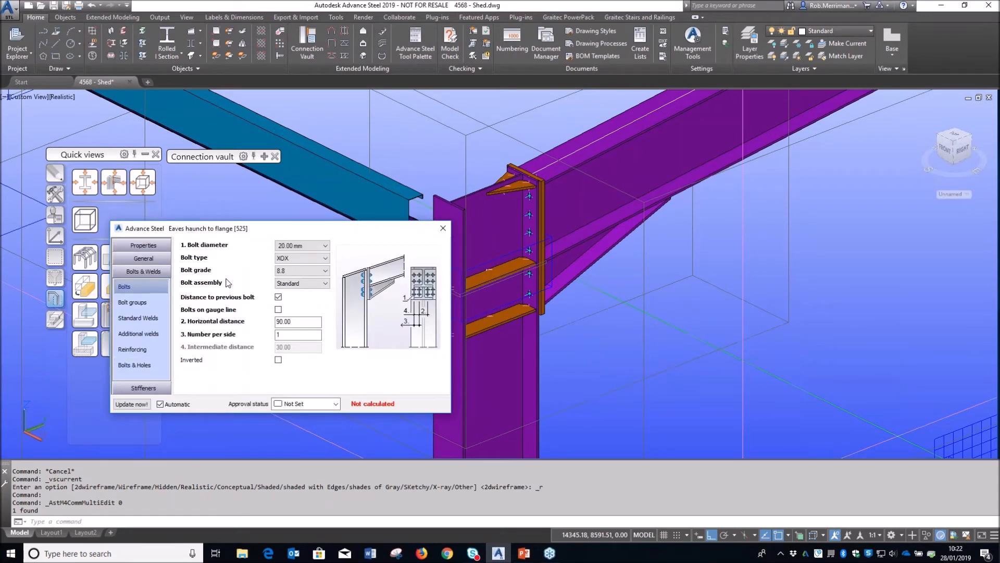
left_click(290, 259)
left_click_drag(327, 373, 333, 352)
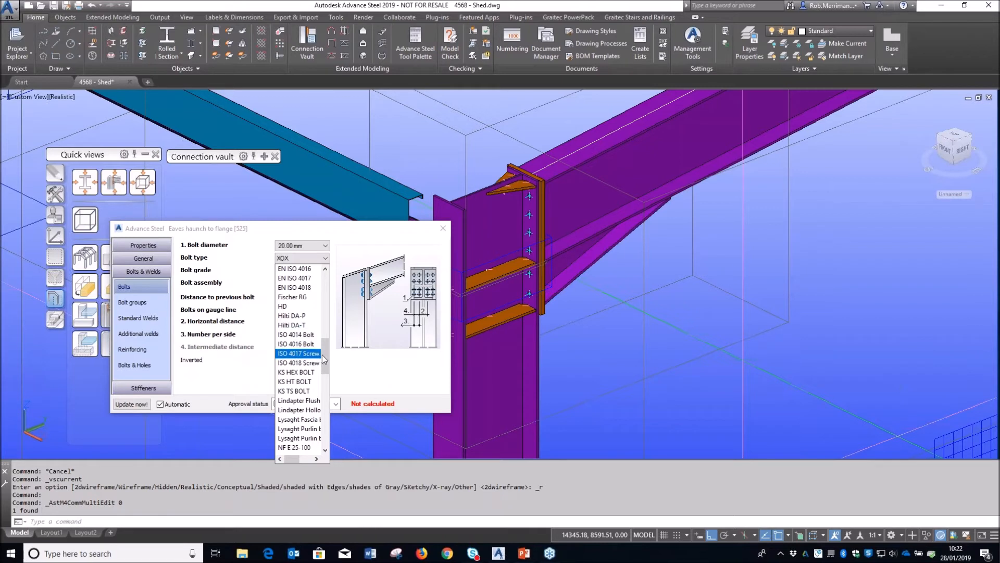
left_click_drag(324, 355, 325, 343)
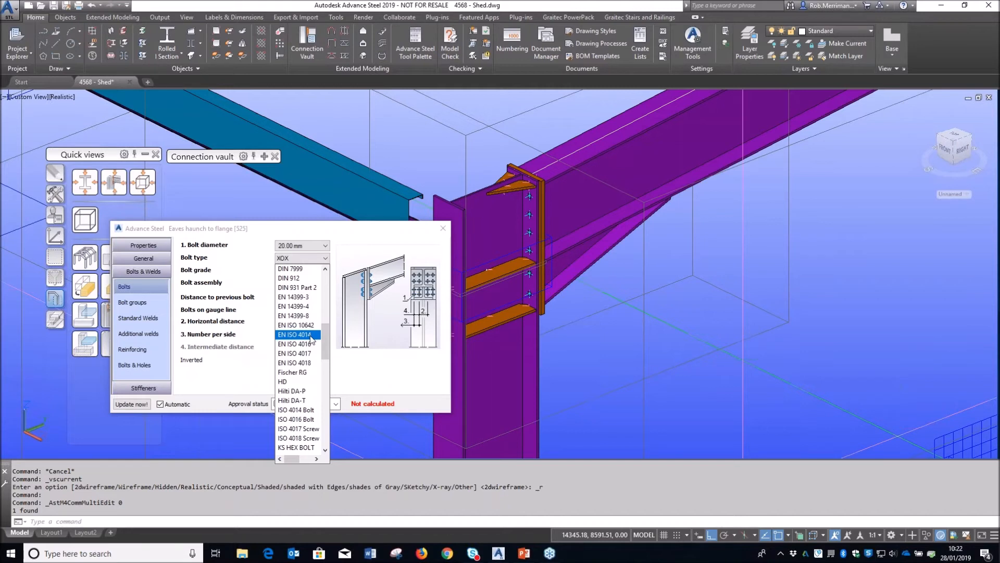
left_click(311, 335)
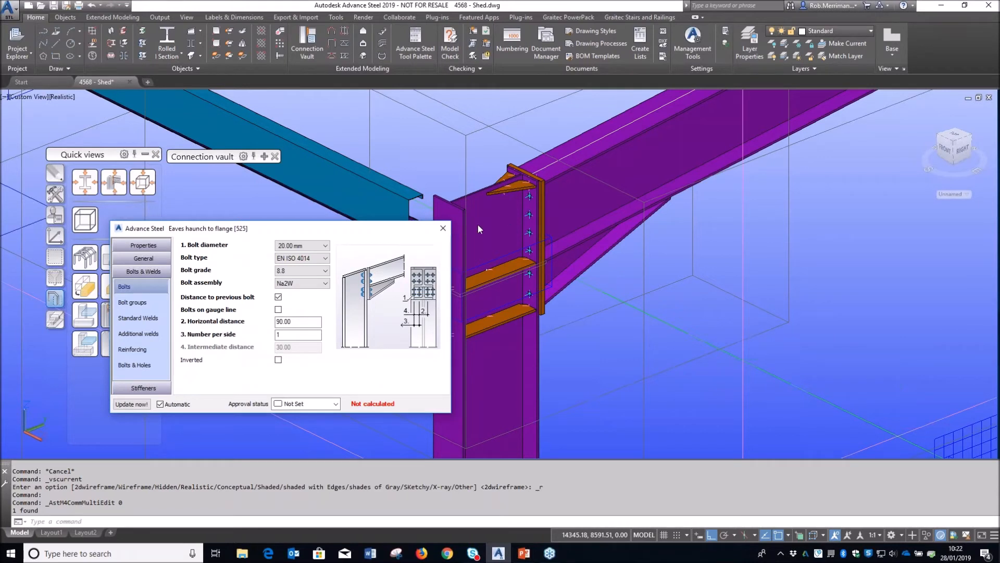
left_click(447, 228)
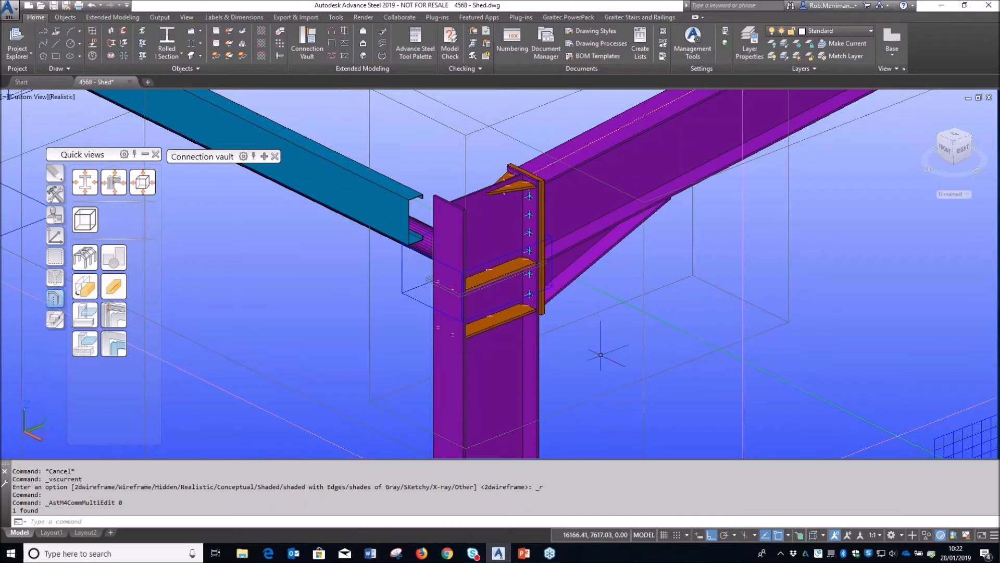
Step: Select the objects around the eaves haunch joint and generate a UK Bolt Summary list for them
left_click(600, 355)
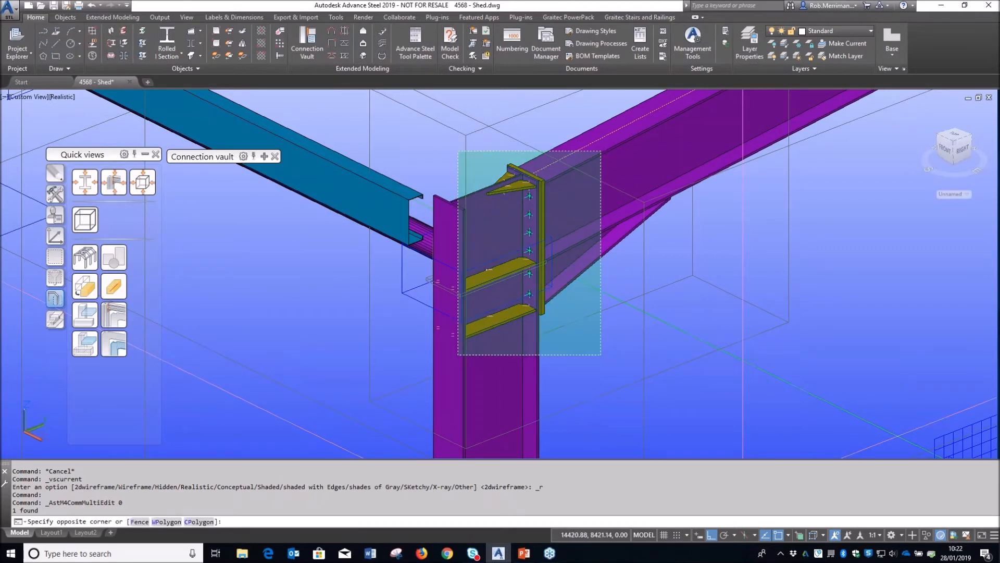
left_click(458, 151)
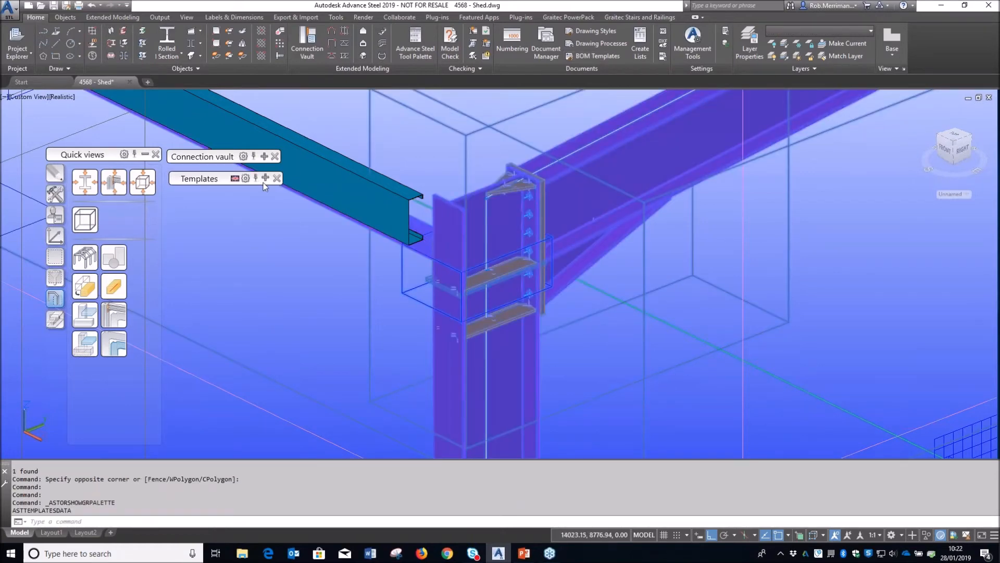
left_click(265, 180)
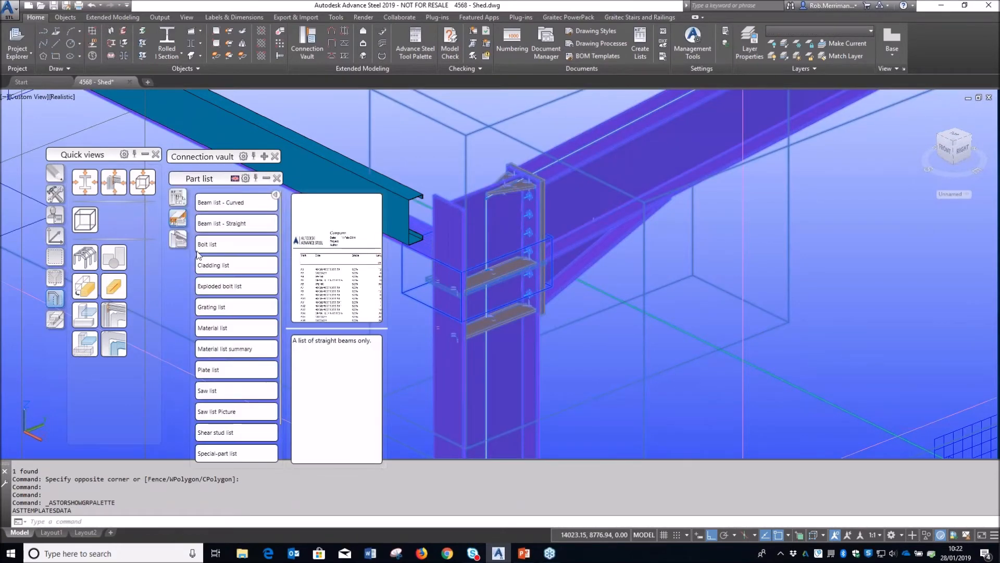
scroll(213, 304, "down", 1)
scroll(213, 304, "down", 3)
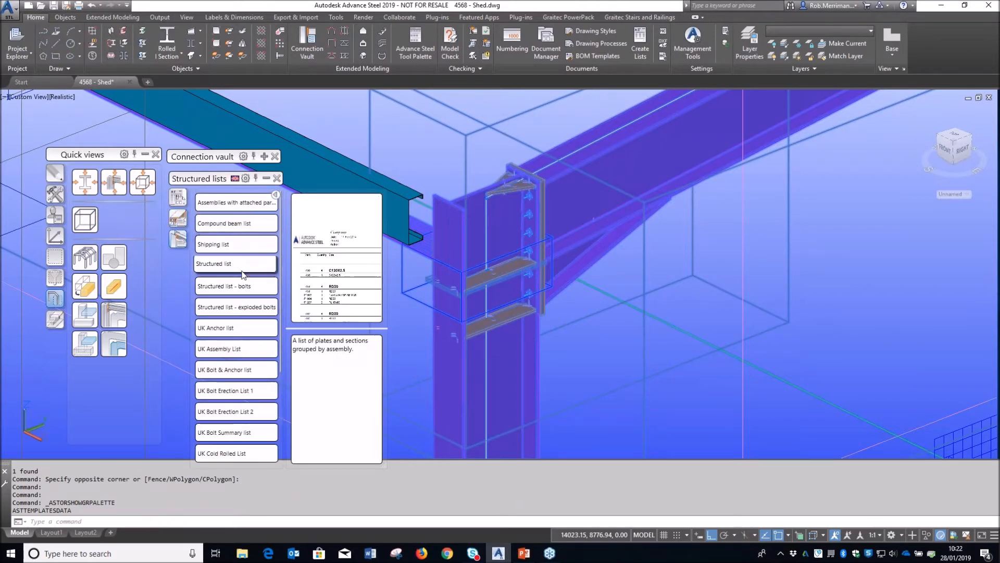
left_click(239, 432)
left_click(523, 293)
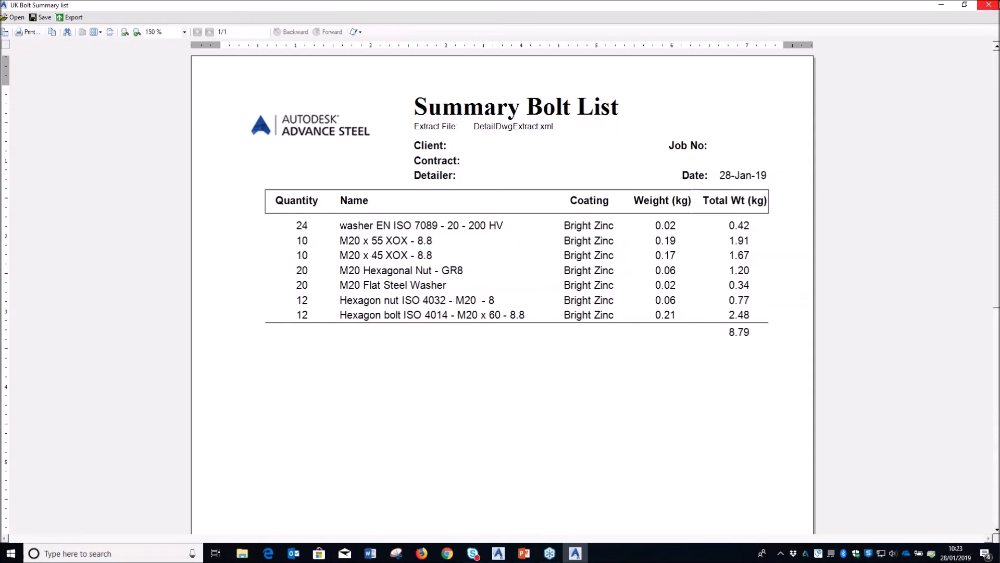
Step: Close the bolt summary report without saving it and dismiss the list templates
left_click(988, 5)
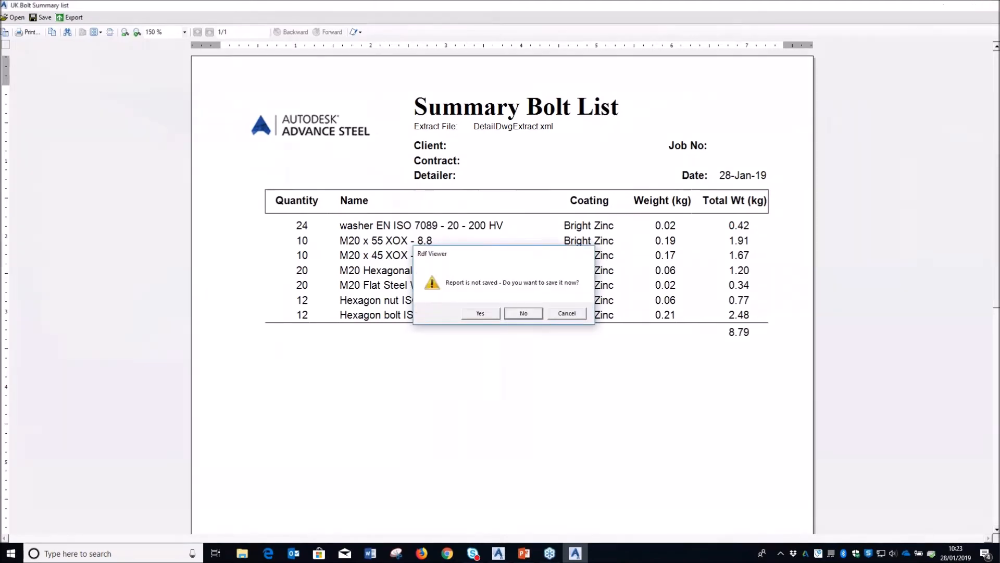
left_click(515, 312)
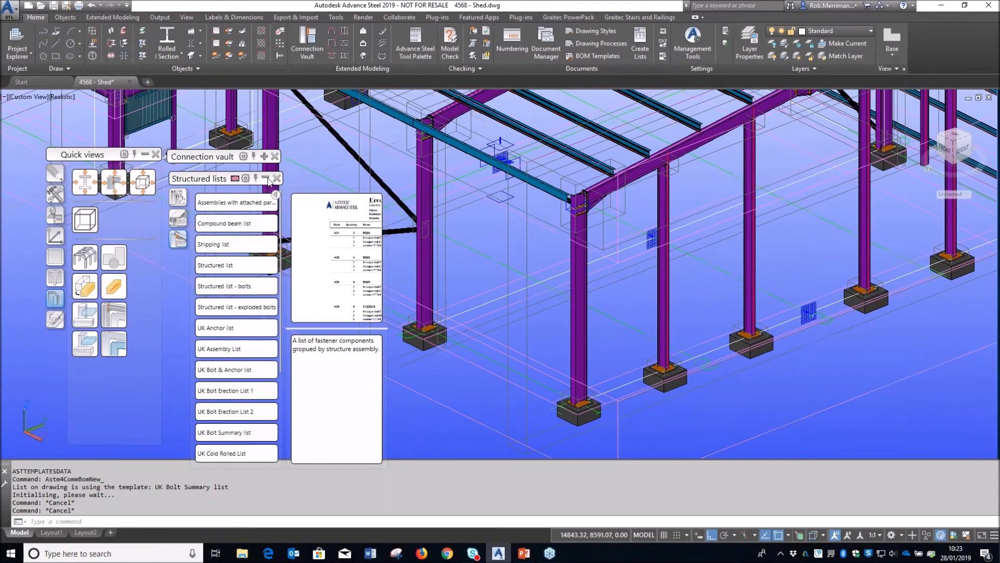
left_click(276, 178)
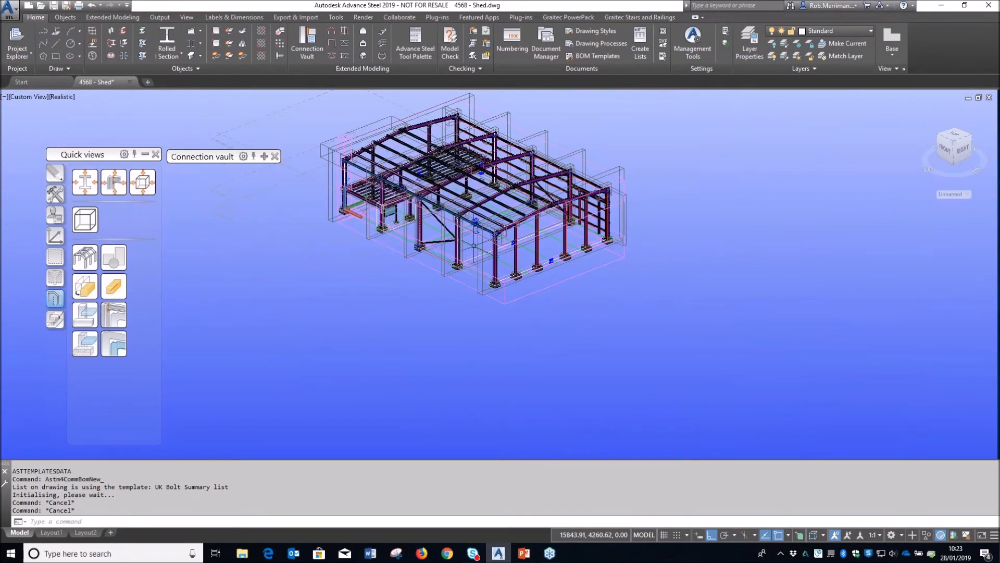
Step: Place an Other Sections beam by two points on the open ground in front of the shed
scroll(366, 178, "up", 3)
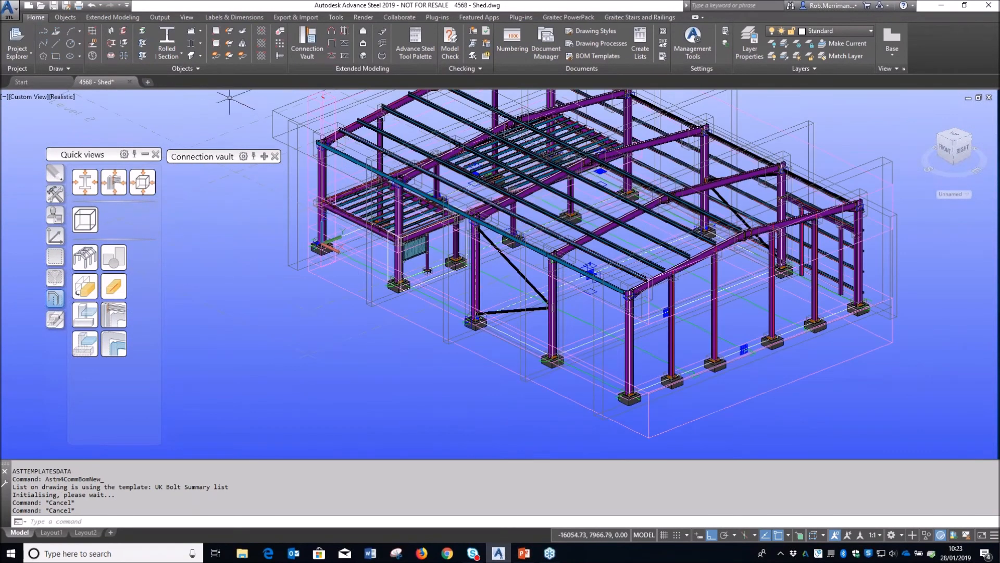
left_click(169, 58)
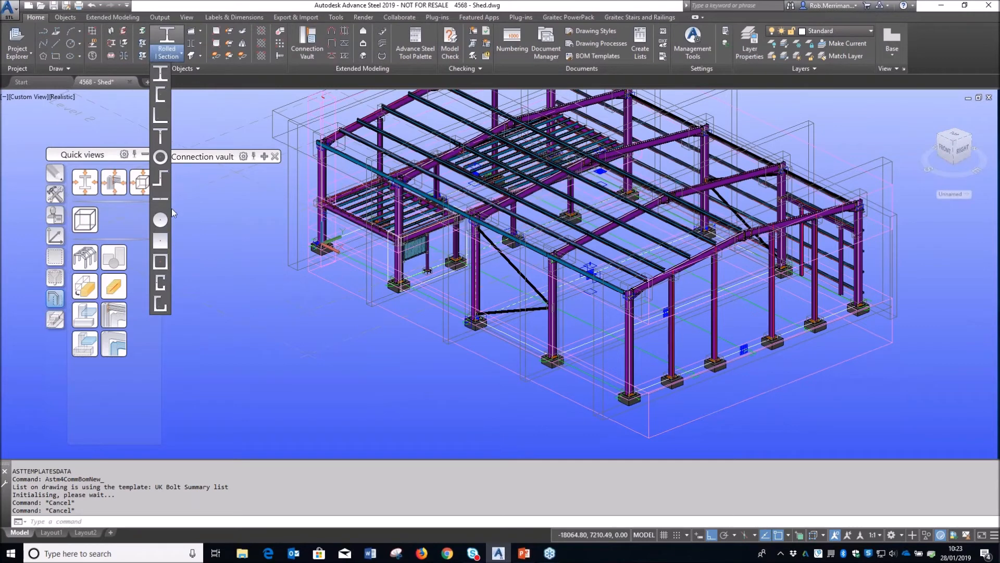
left_click(163, 311)
left_click(377, 364)
left_click(435, 390)
scroll(404, 376, "up", 5)
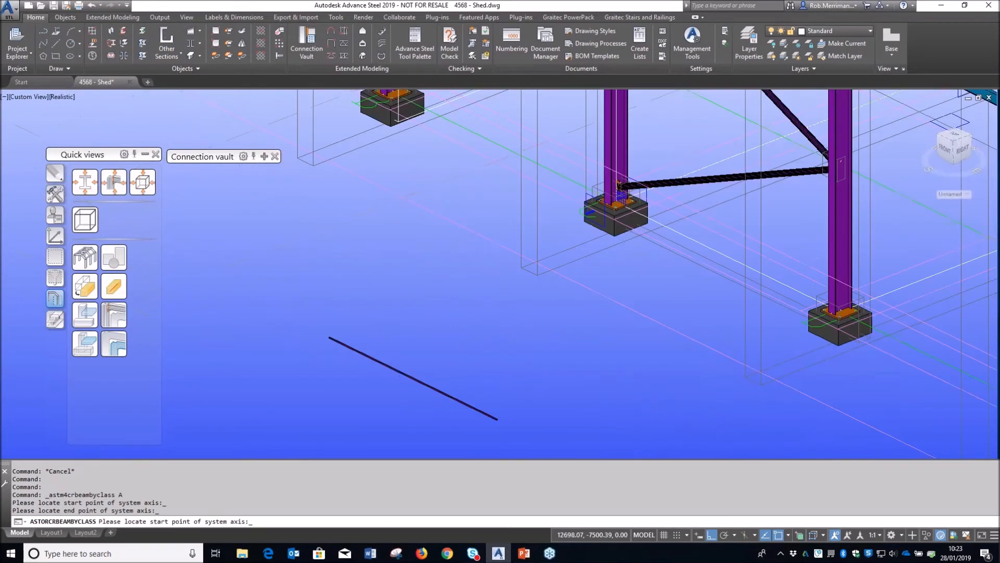
scroll(505, 417, "up", 4)
key("Return")
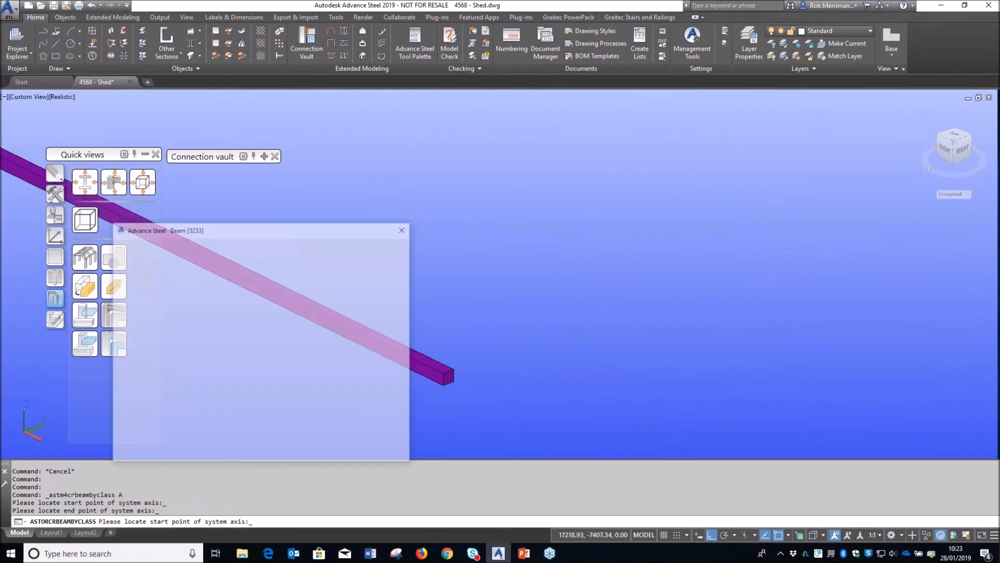
Step: Set the new beam's section type to Half Round Square Edge from the Other profiles class
left_click_drag(314, 231, 690, 170)
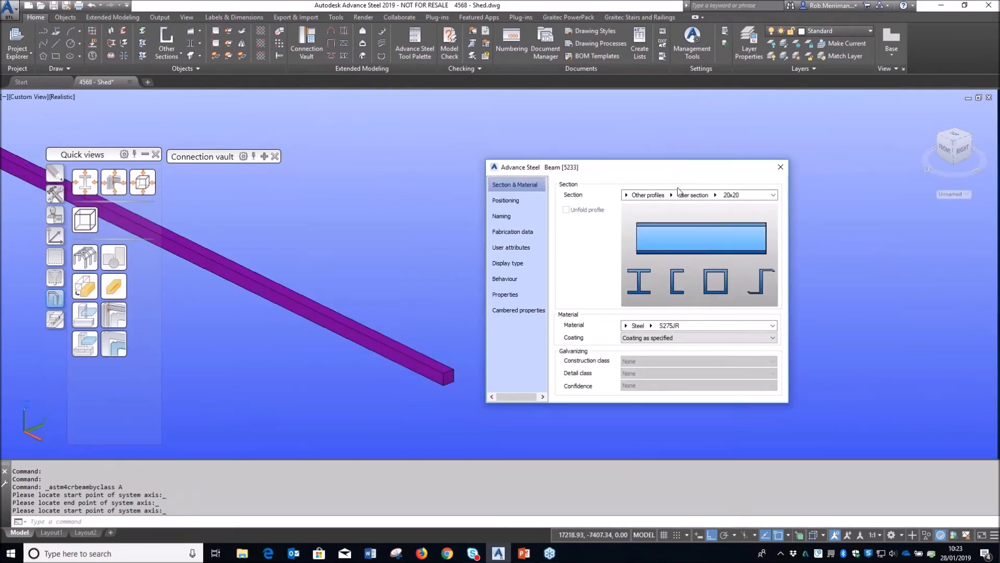
left_click(625, 195)
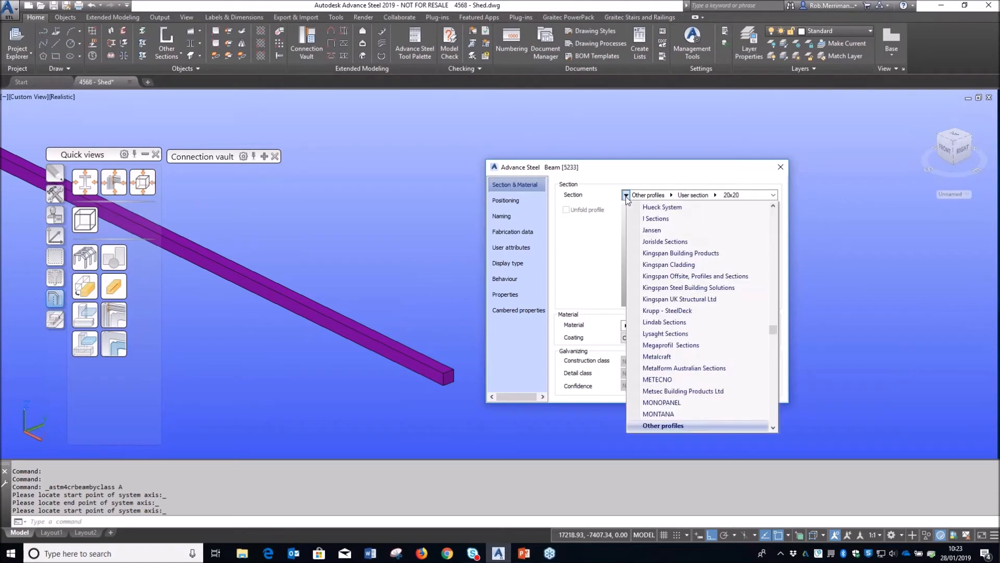
scroll(680, 271, "up", 5)
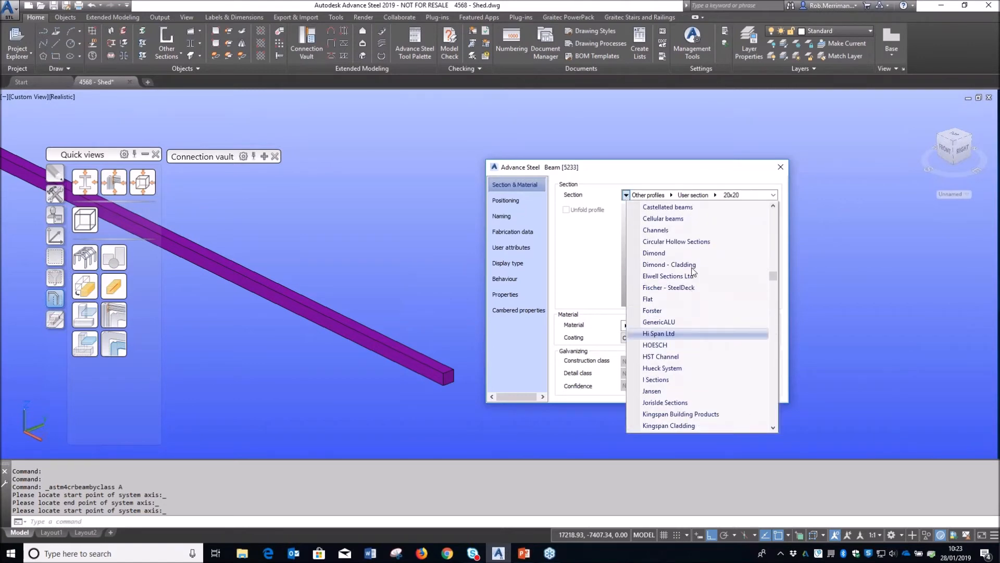
scroll(748, 311, "down", 1)
scroll(747, 312, "down", 6)
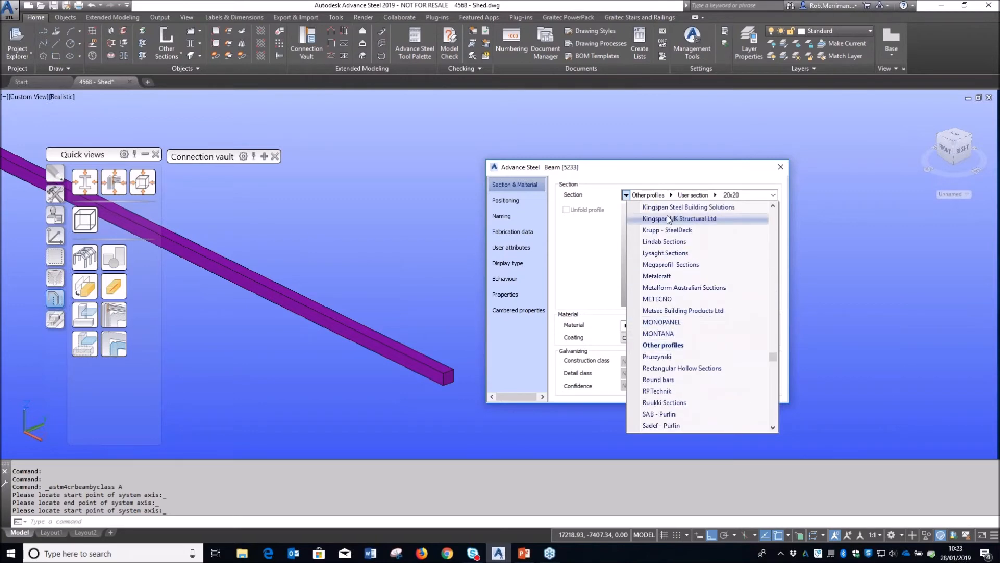
left_click(671, 194)
left_click(671, 194)
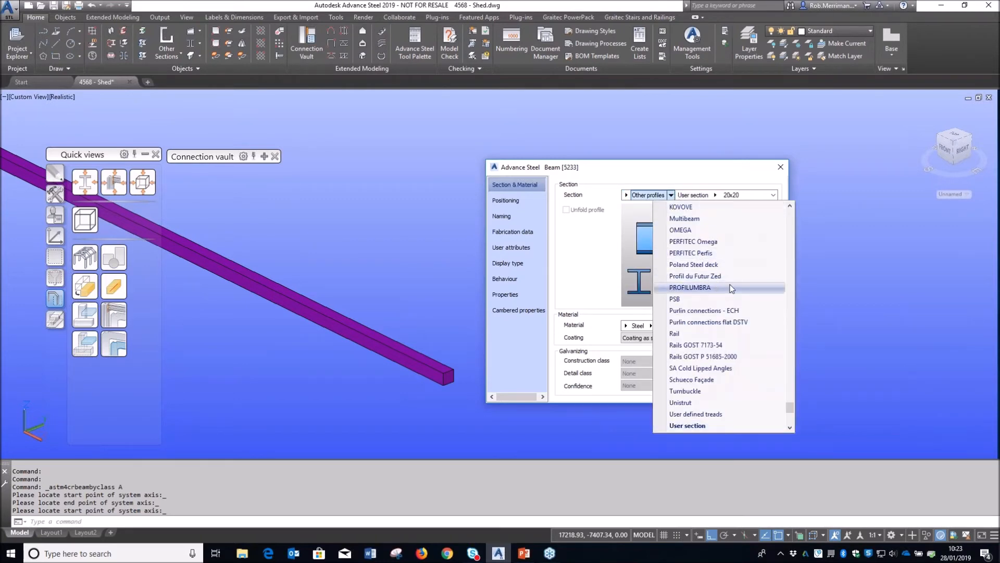
scroll(732, 288, "up", 2)
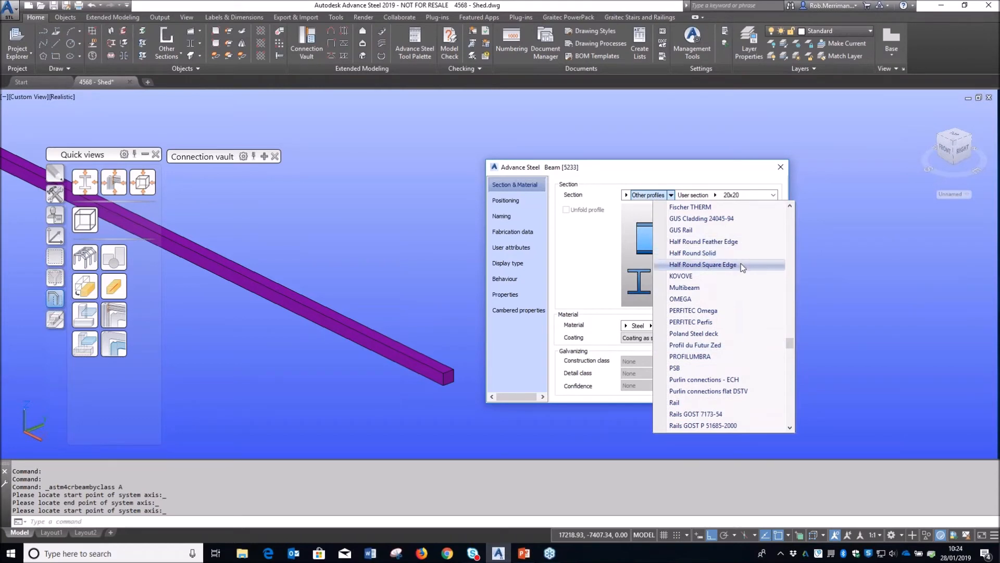
left_click(742, 265)
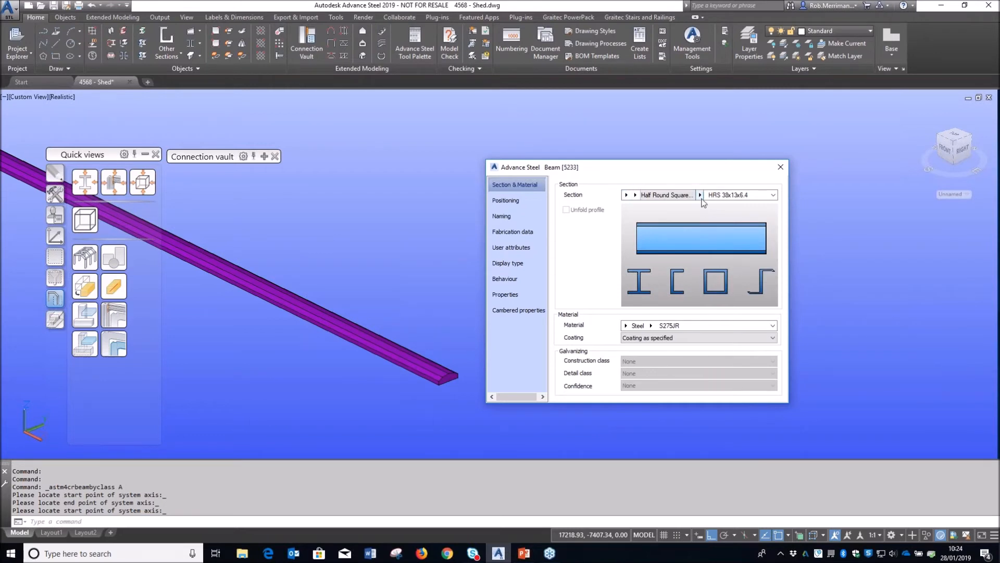
Step: Set the beam's section size to HRS 51x19x9.5 and close its properties
left_click(700, 197)
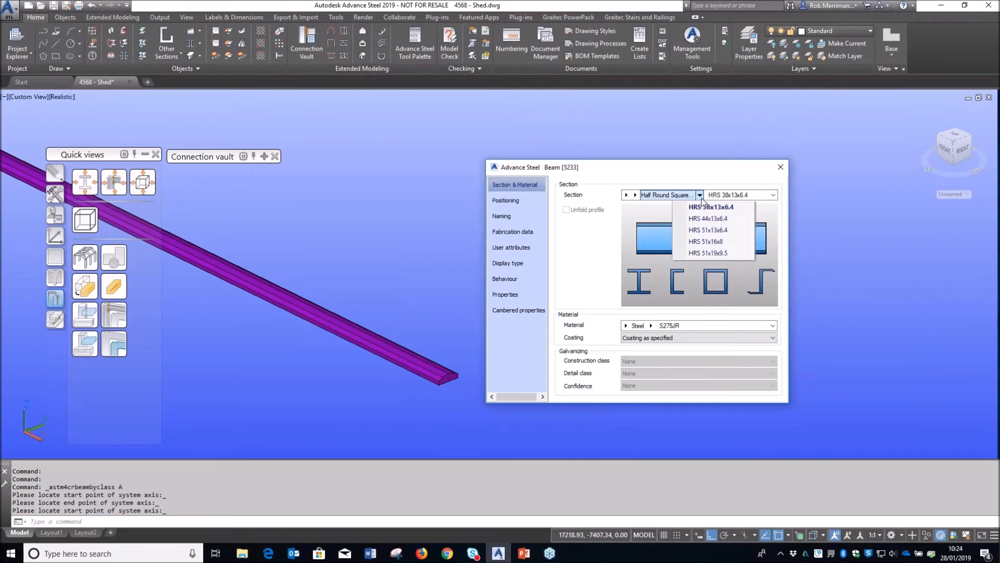
left_click(706, 253)
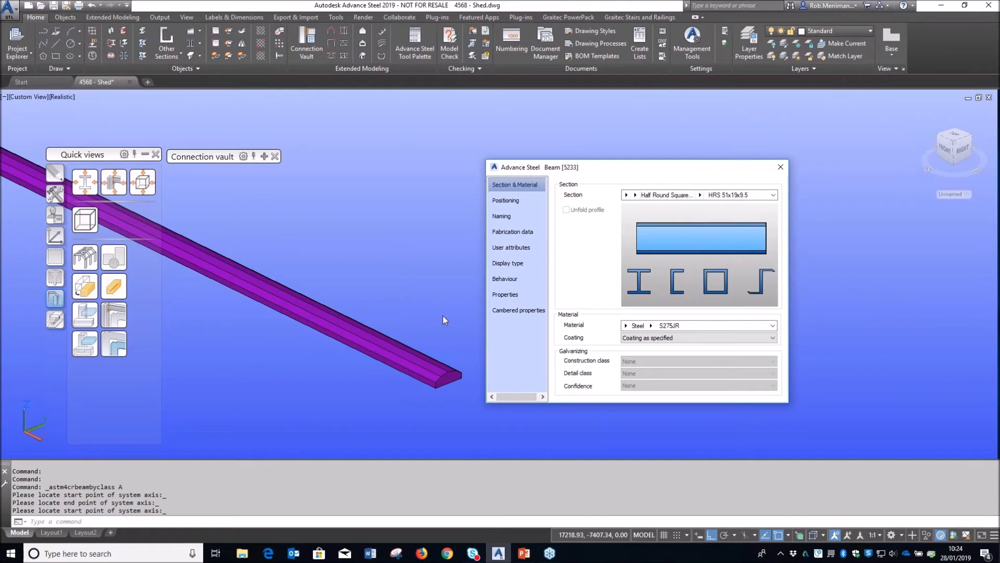
scroll(453, 397, "up", 3)
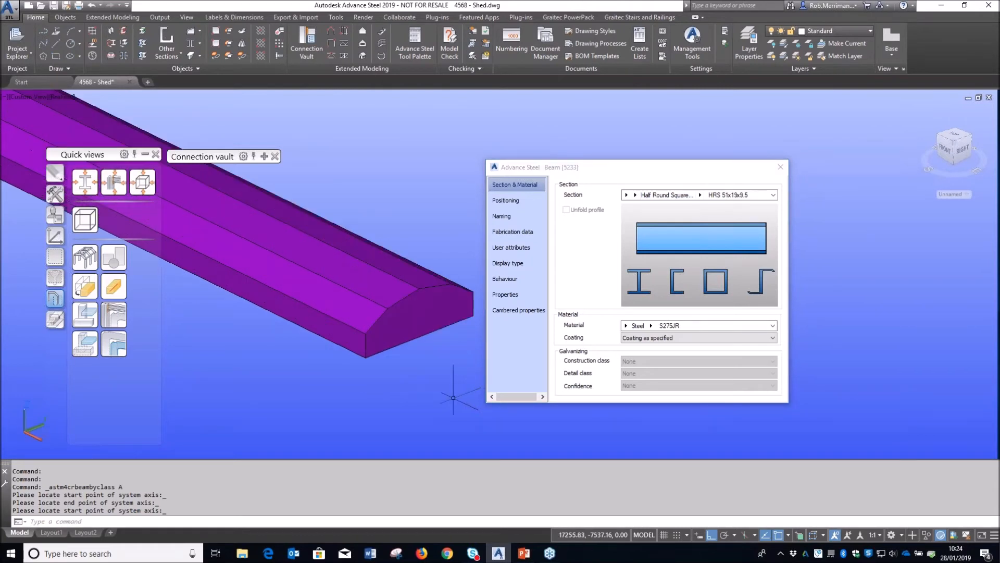
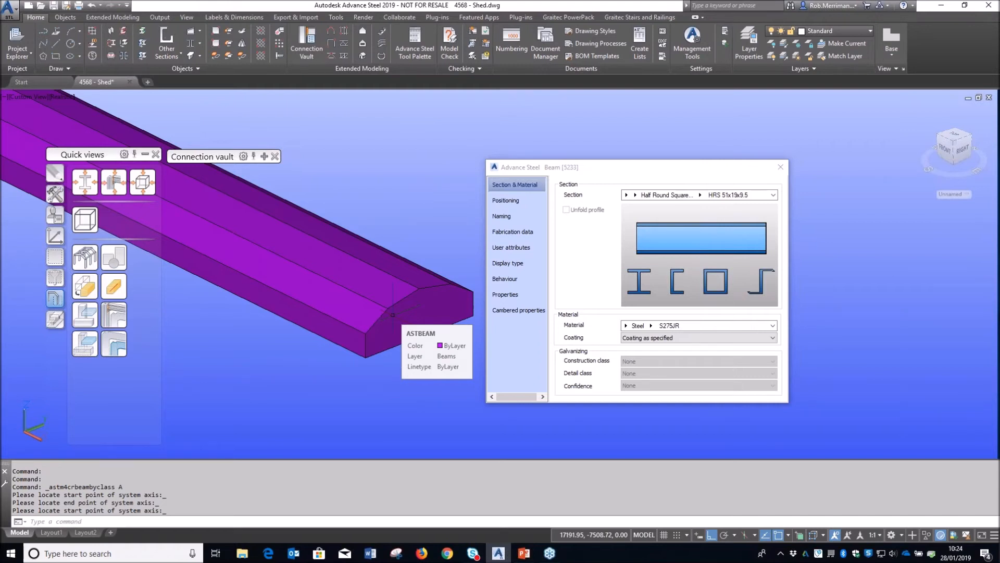
left_click(780, 167)
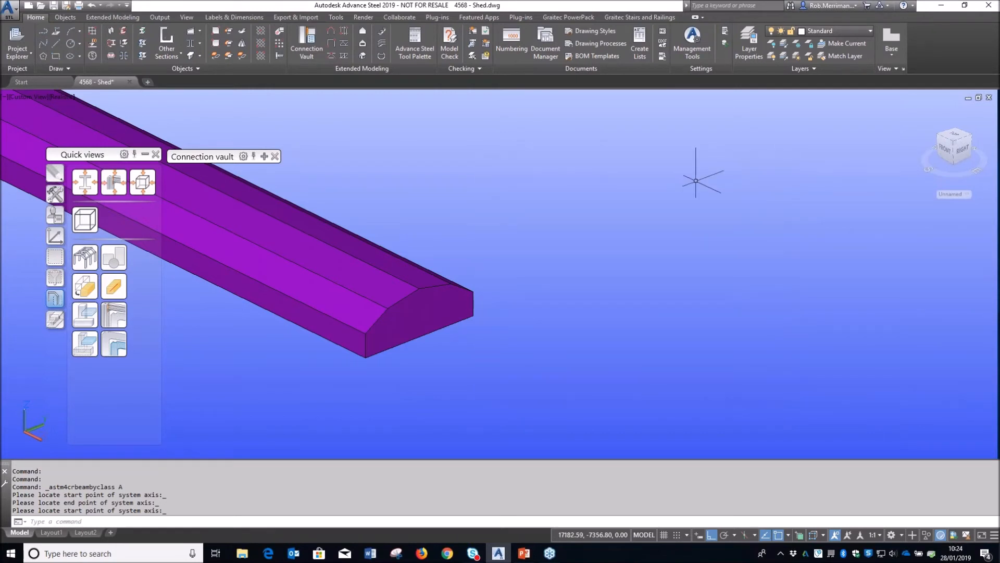
Step: Switch to File Explorer and open the Advance Steel 2019 folder under C:\ProgramData\Autodesk
key("super+e")
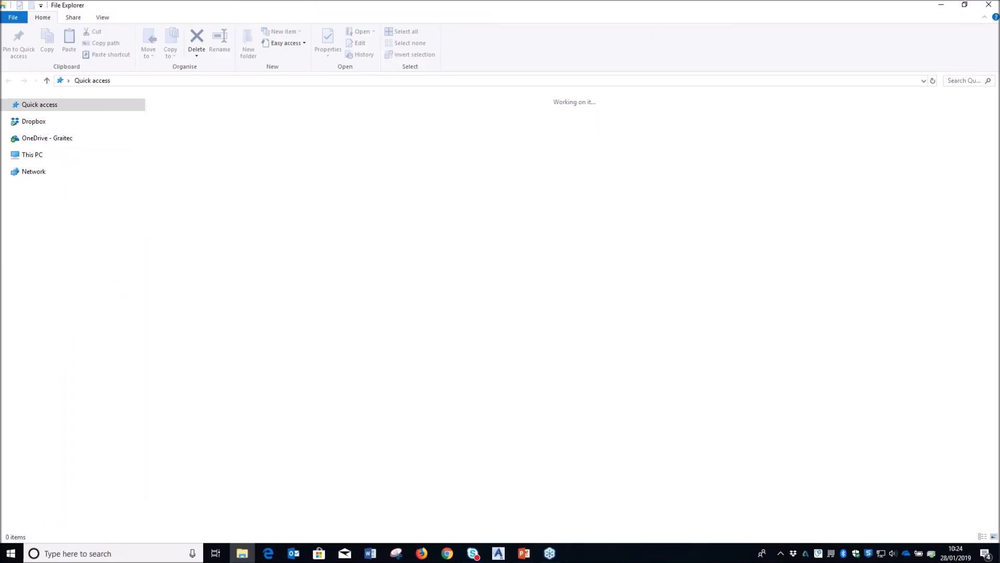
left_click(62, 204)
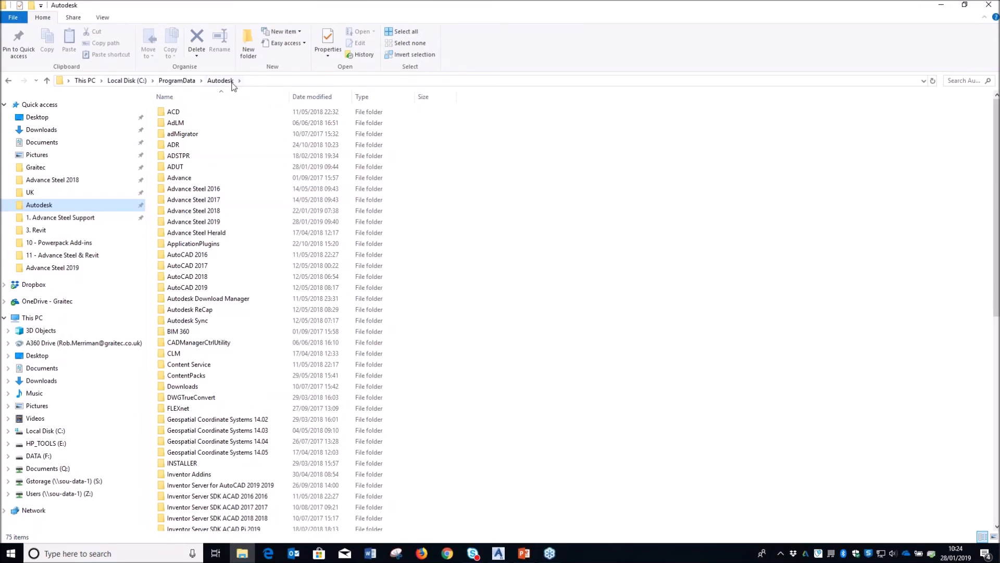
double_click(194, 223)
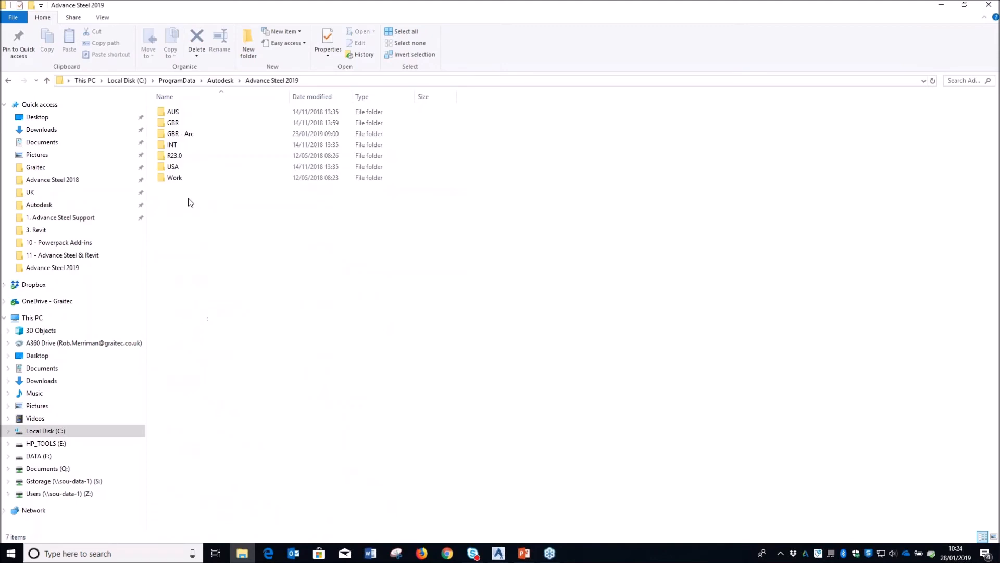
Step: Try to duplicate the GBR folder within the Advance Steel 2019 folder, and return to Advance Steel
left_click(185, 124)
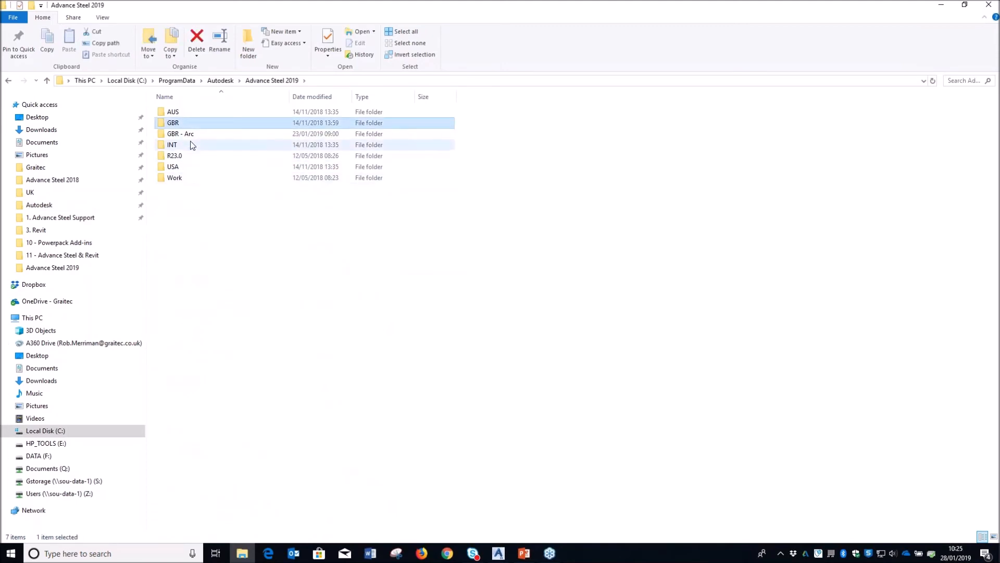
key("ctrl+c")
left_click(200, 240)
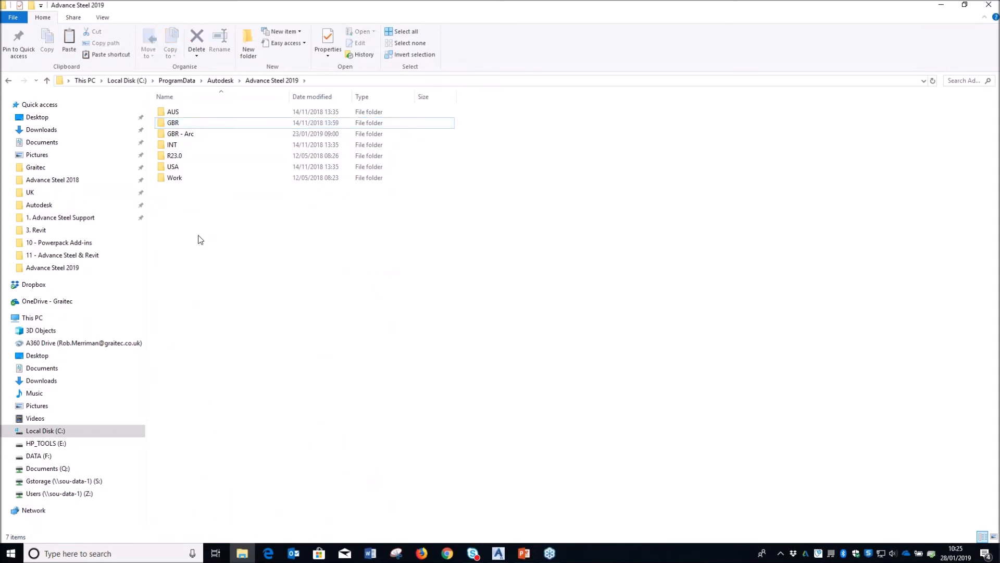
key("ctrl+v")
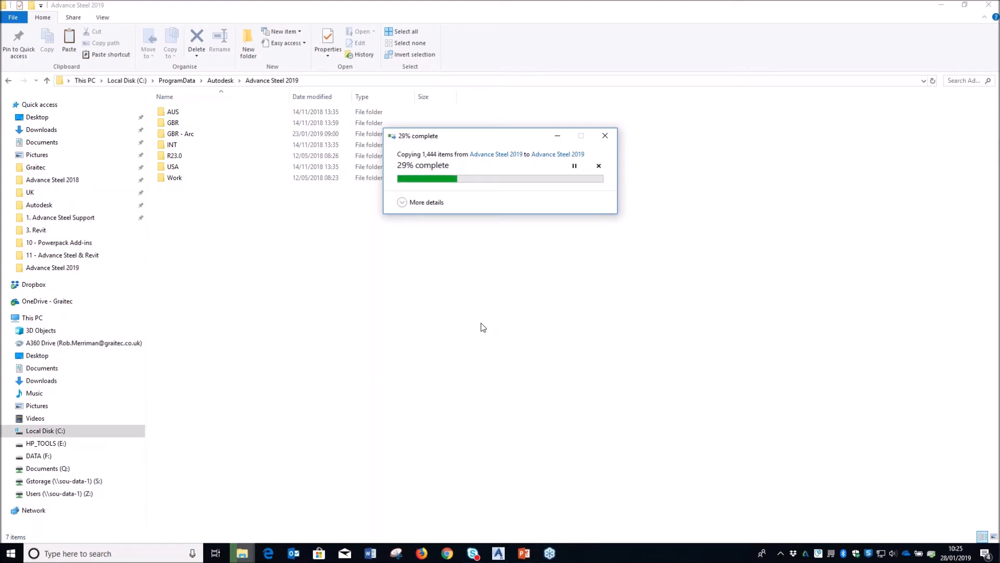
mouse_move(496, 559)
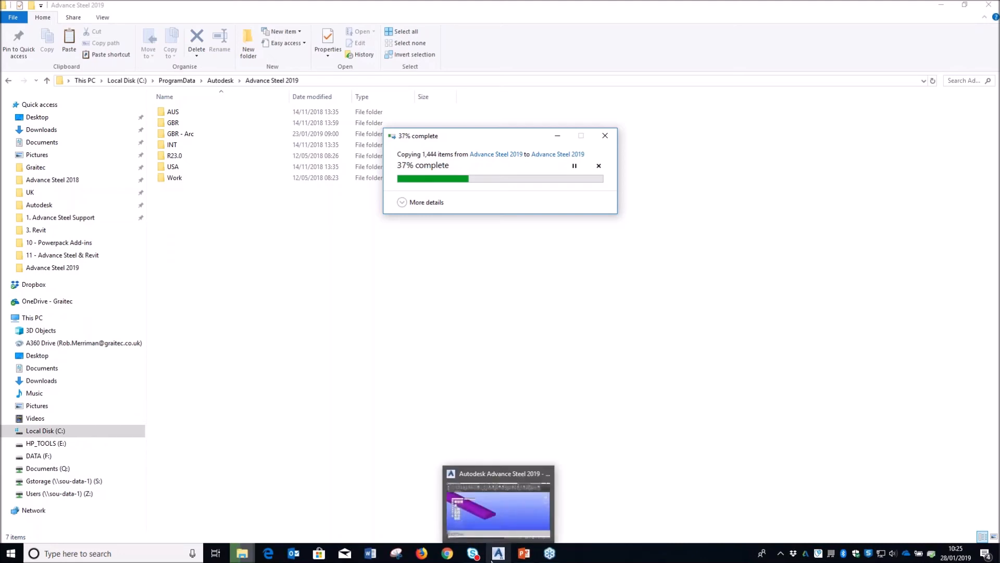
left_click(502, 528)
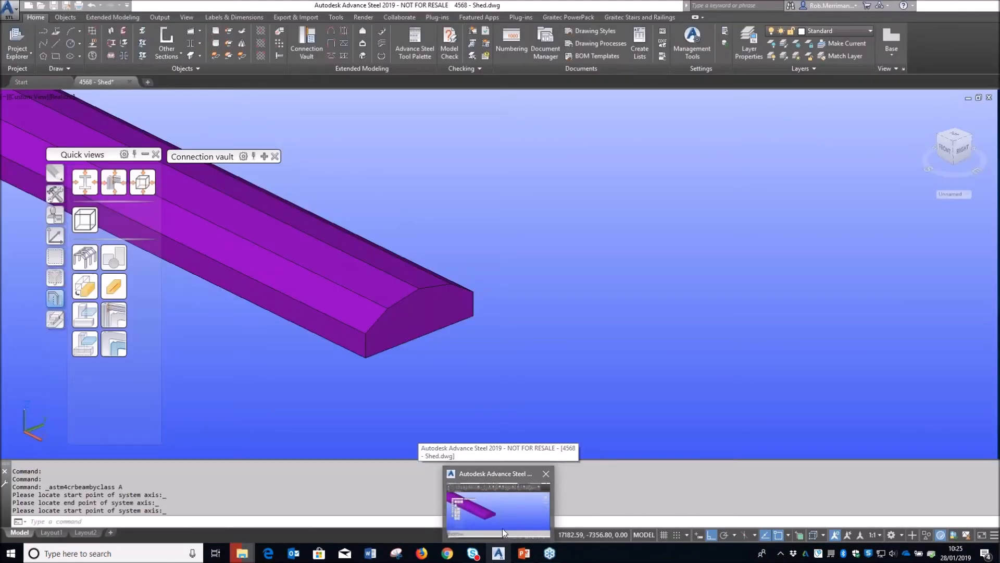
mouse_move(242, 553)
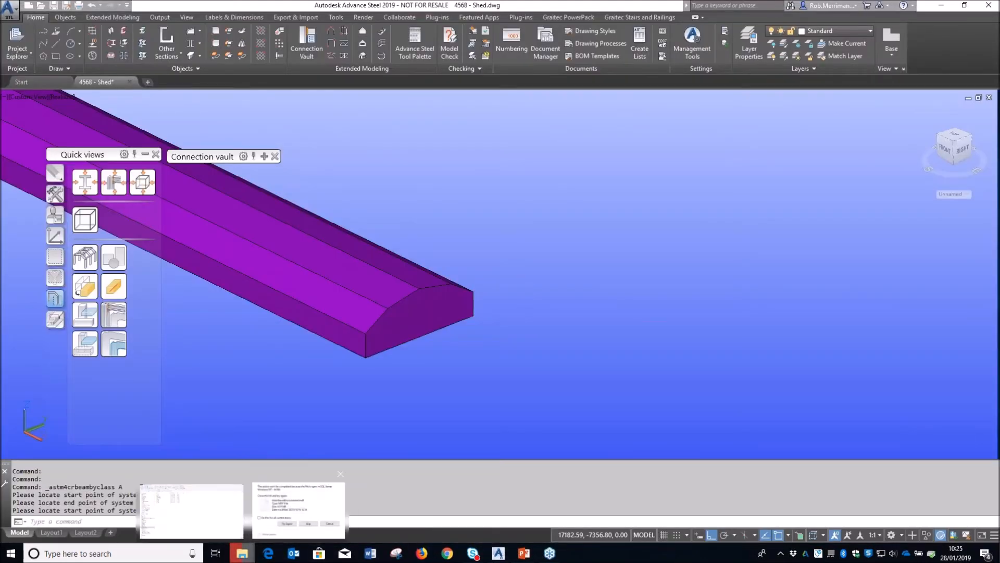
left_click(309, 498)
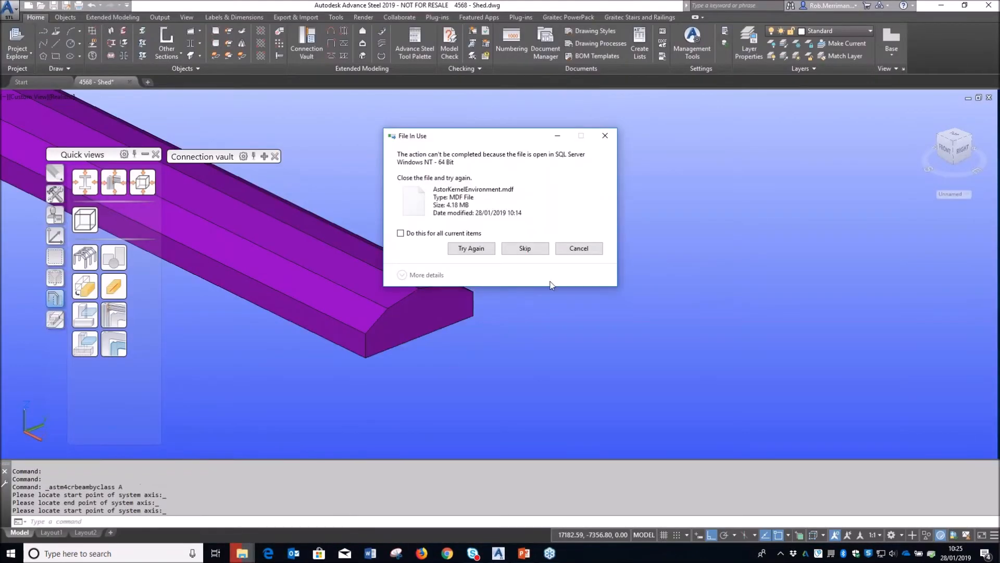
left_click(578, 249)
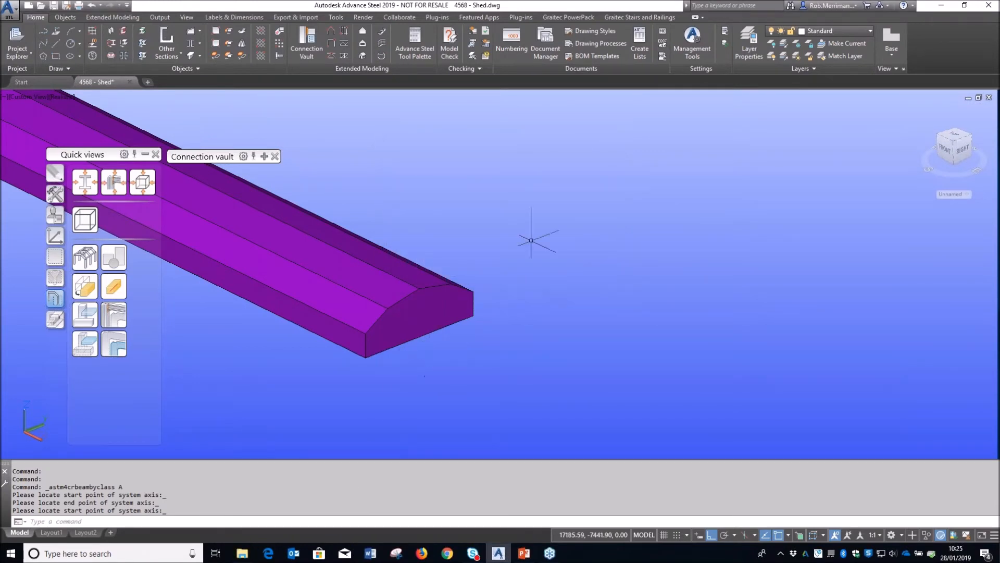
Step: Open the Management Tools, check the current author in the database options, and close the options
left_click(701, 48)
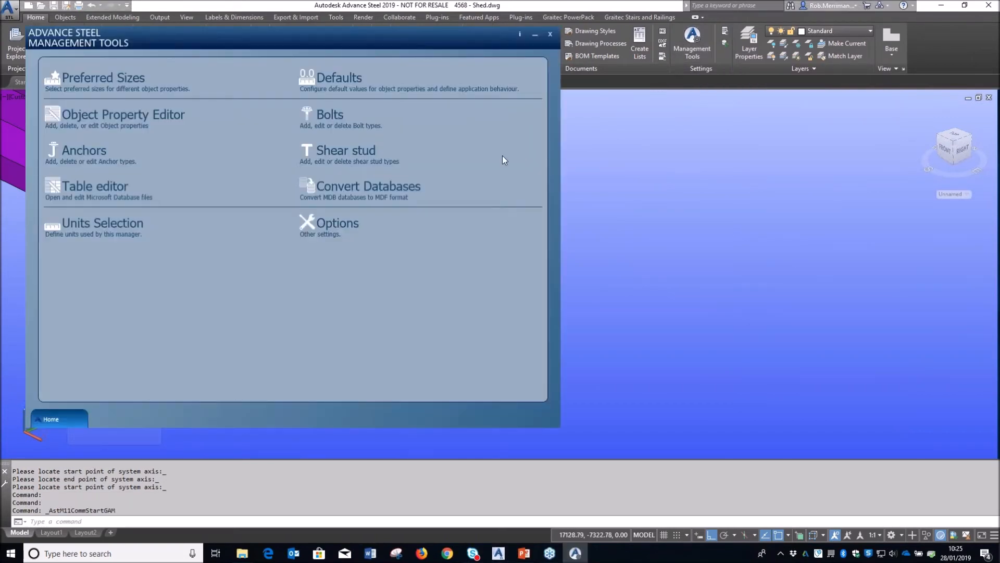
left_click_drag(453, 73, 534, 74)
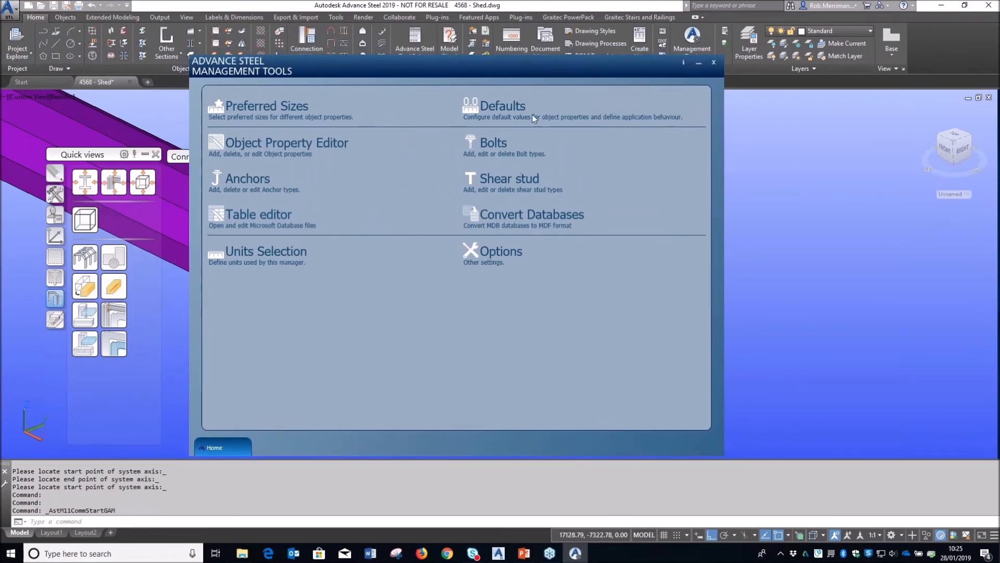
left_click(494, 260)
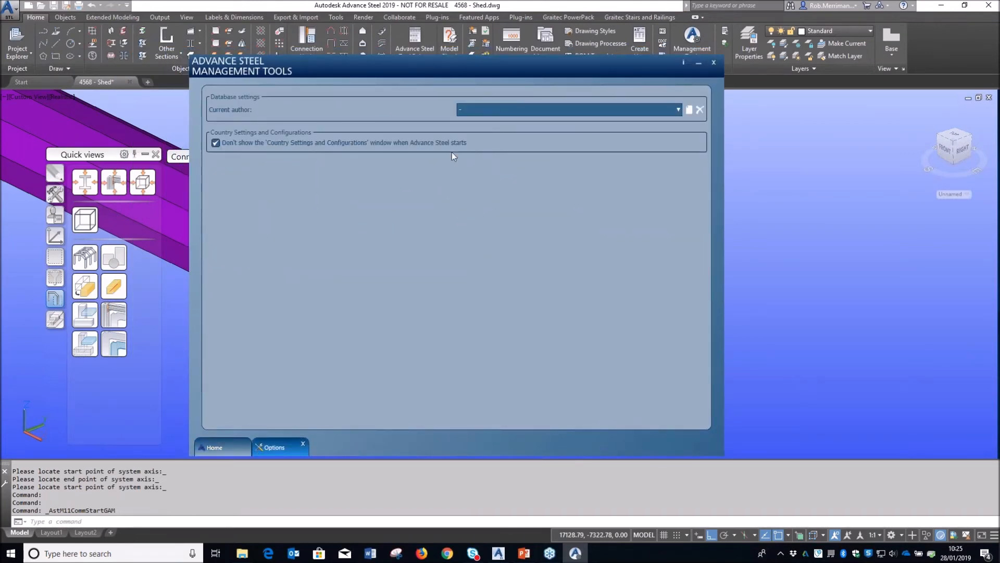
left_click(478, 108)
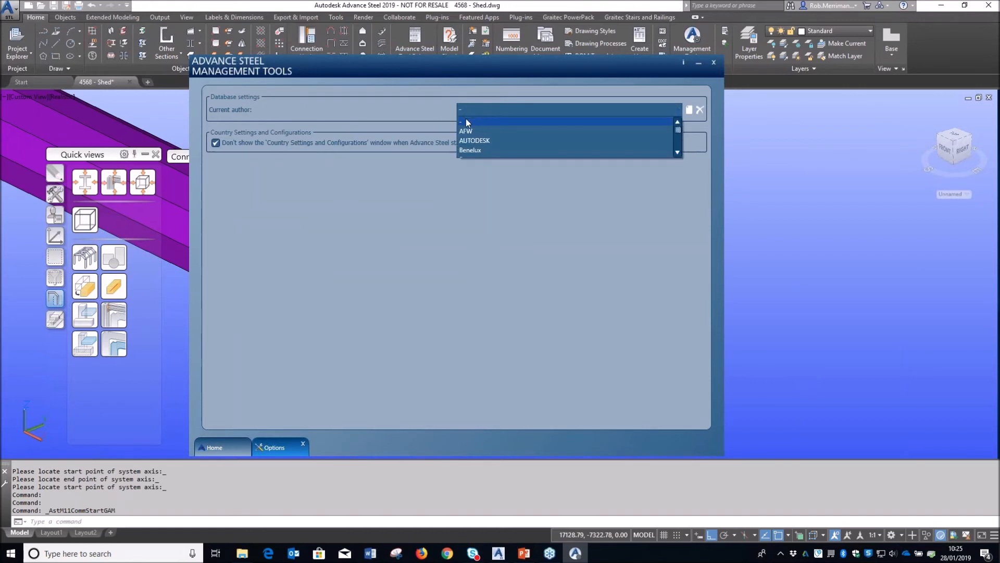
left_click(477, 114)
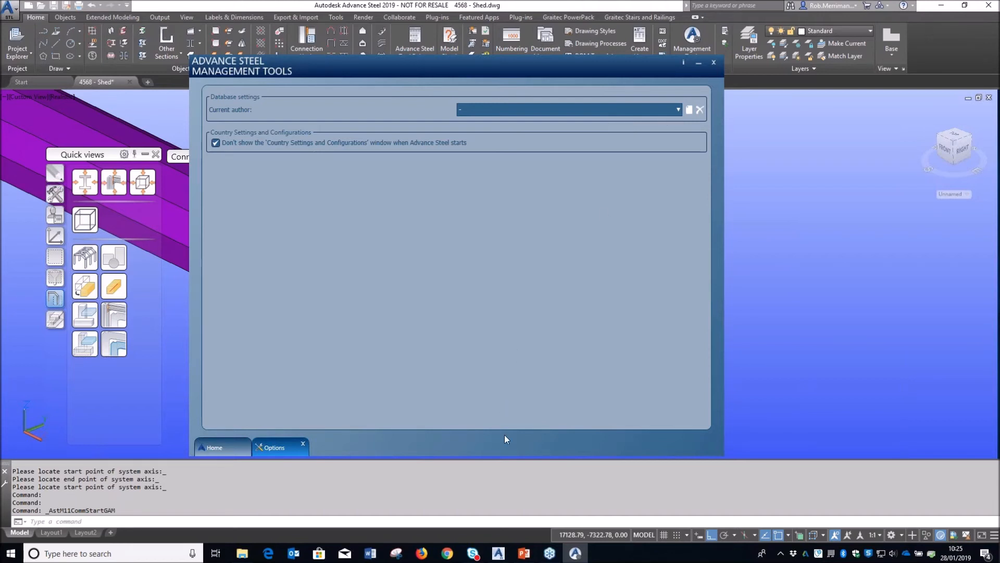
left_click(303, 443)
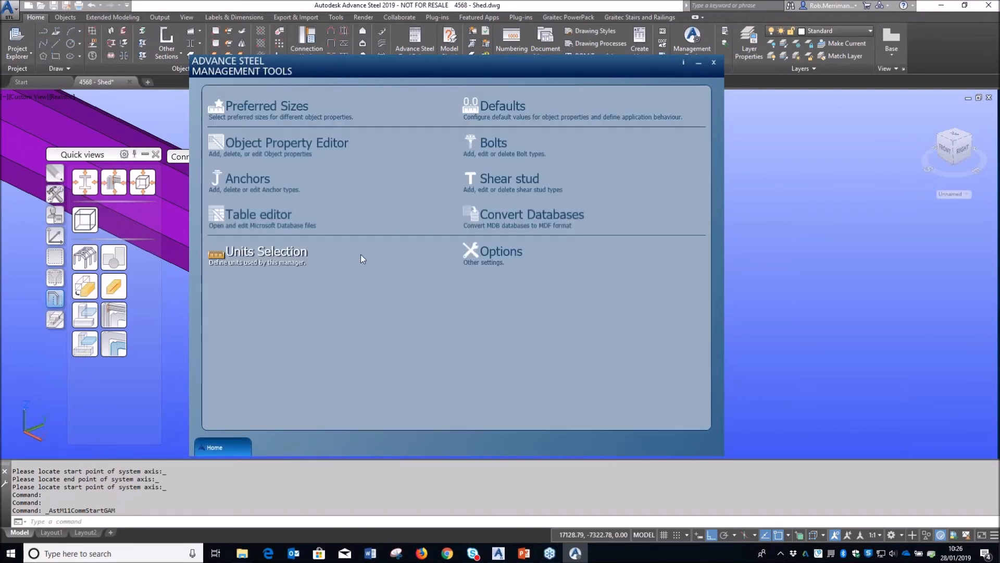
Step: Open the ProfileMasterTable of the AstorProfiles database in the Table editor, filtering the tables by "master"
left_click(281, 216)
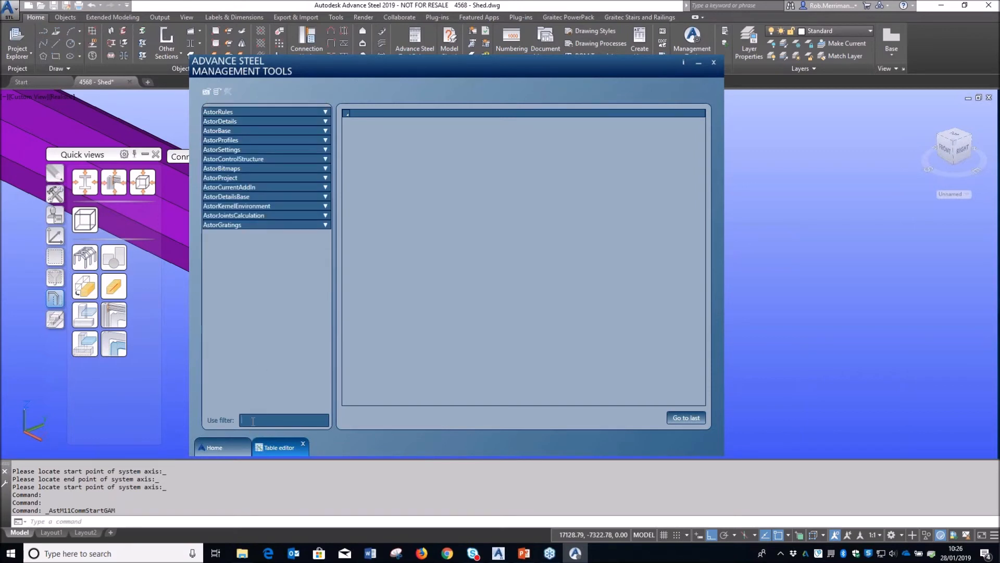
left_click(253, 421)
type("master")
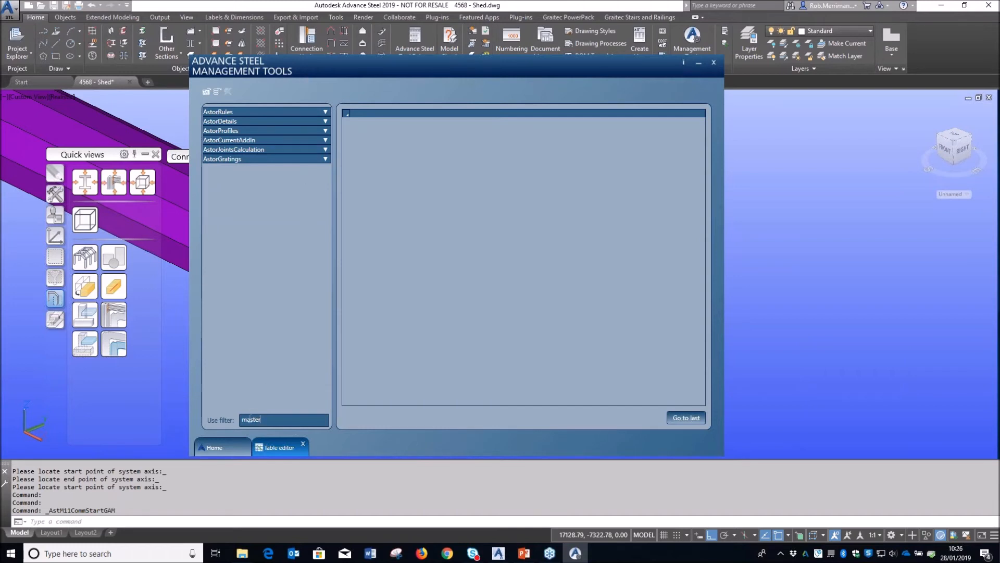
left_click(326, 131)
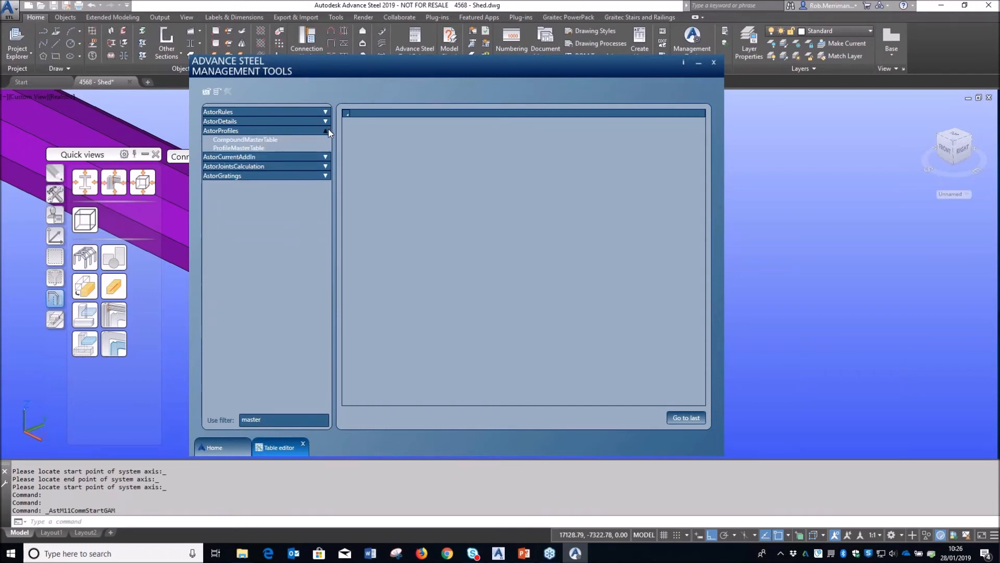
left_click(238, 148)
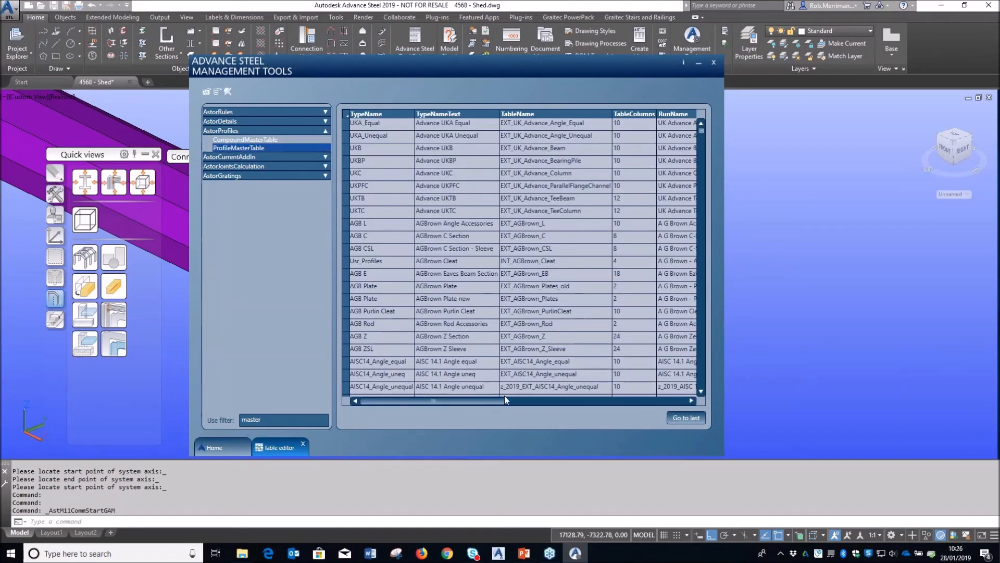
Step: Sort the ProfileMasterTable by RunName and locate the Half Round Square Edge row
left_click_drag(504, 399, 543, 399)
left_click(601, 115)
scroll(671, 222, "down", 7)
left_click_drag(701, 137, 704, 216)
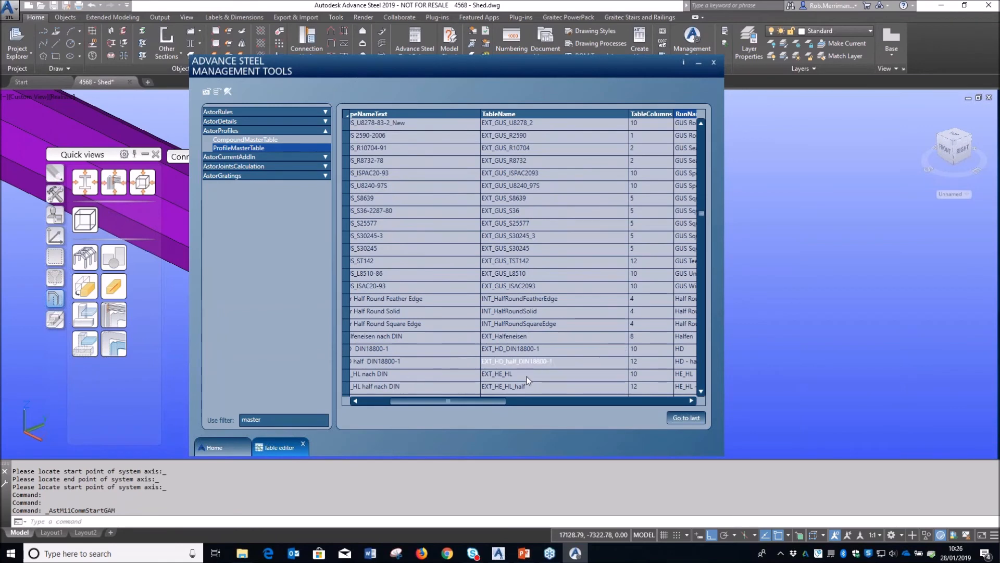
left_click_drag(494, 399, 542, 405)
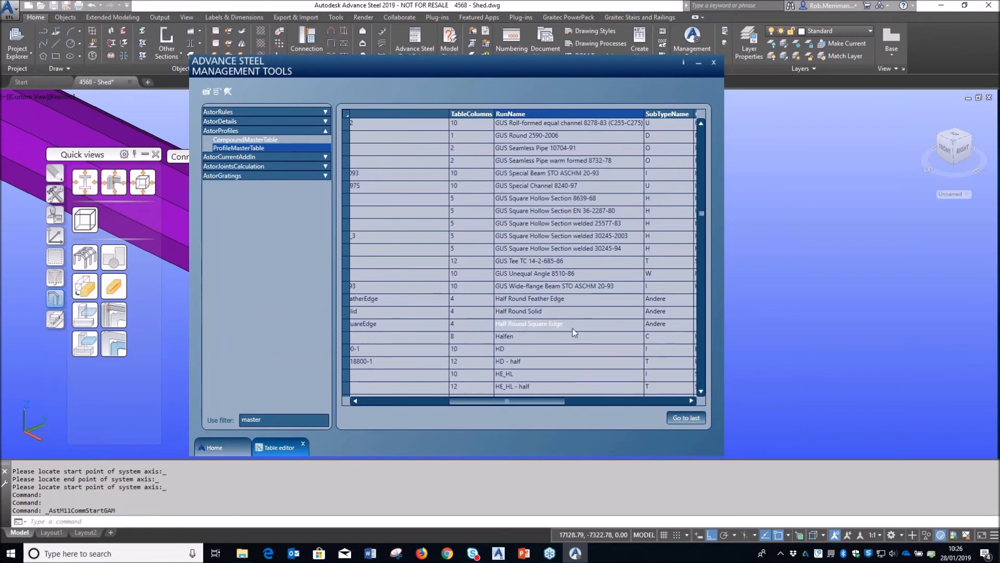
Step: Copy the TypeNameText "Usr Half Round Square Edge" from the Half Round Square Edge row into a new Notepad document
left_click_drag(506, 401, 442, 405)
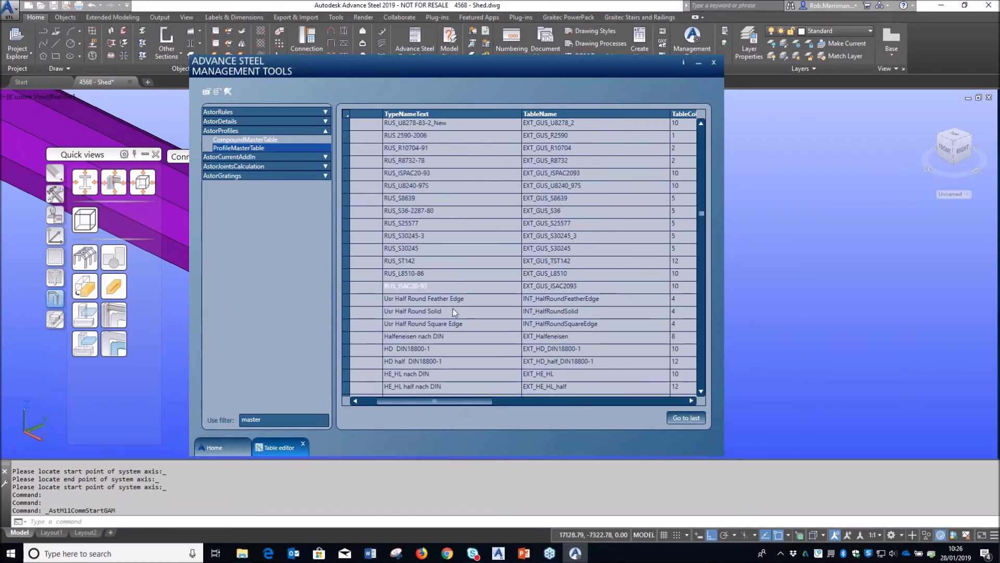
double_click(486, 325)
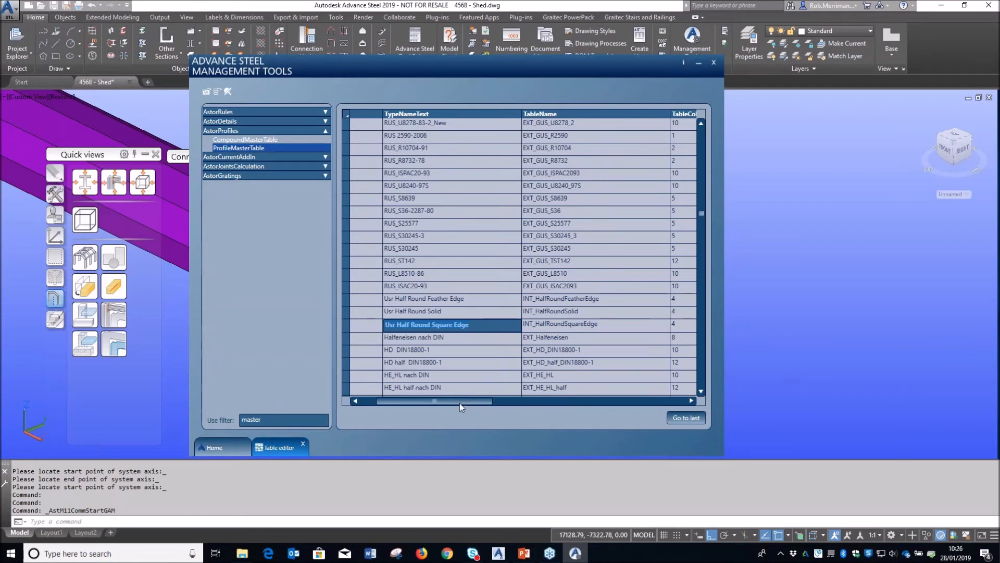
left_click_drag(459, 402, 420, 402)
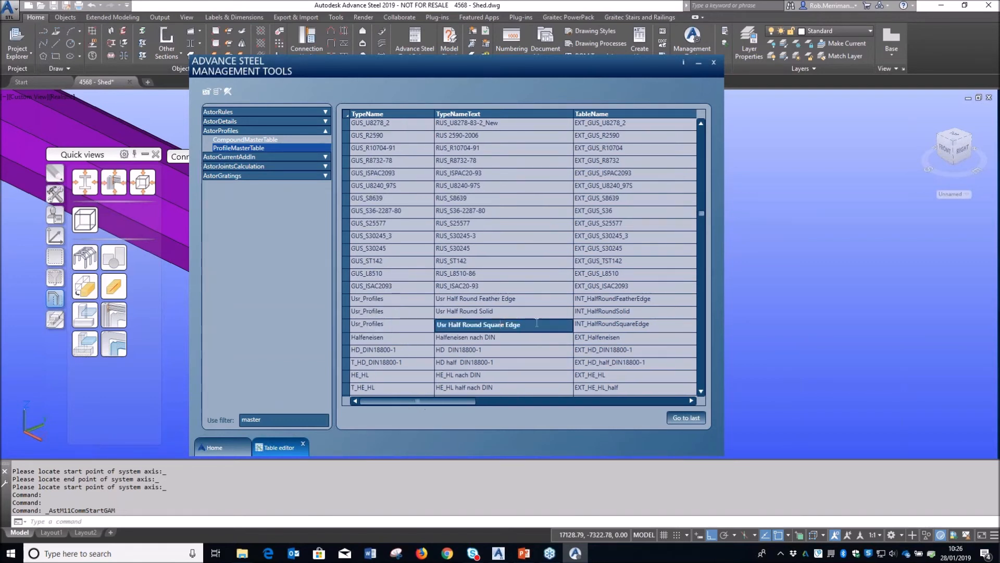
left_click(130, 553)
type("note")
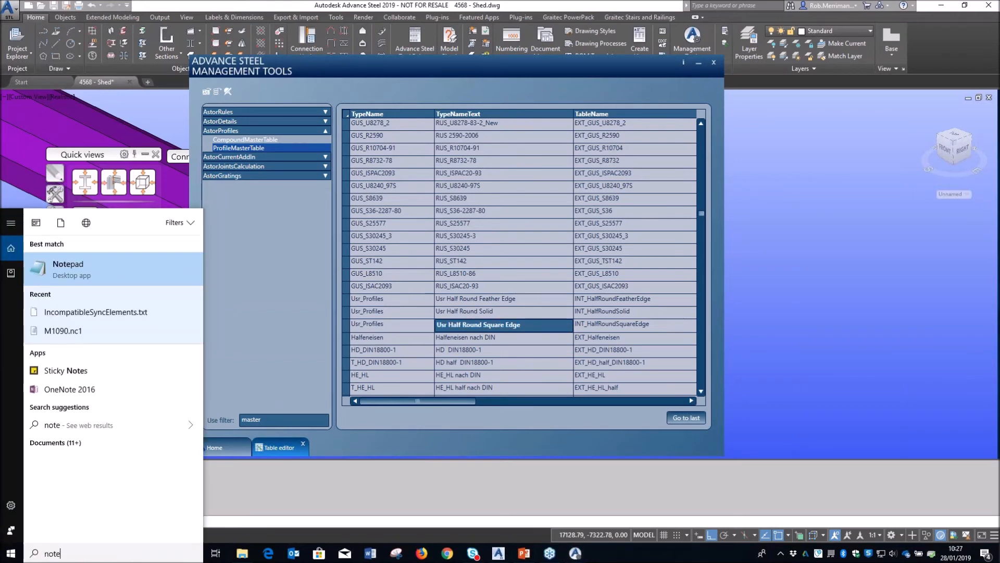
key("Return")
key("ctrl+v")
Step: Filter the Management Tools tables by "gui" and open the JointsGUIAllowedSections table of AstorRules
left_click(263, 417)
left_click_drag(266, 418, 211, 426)
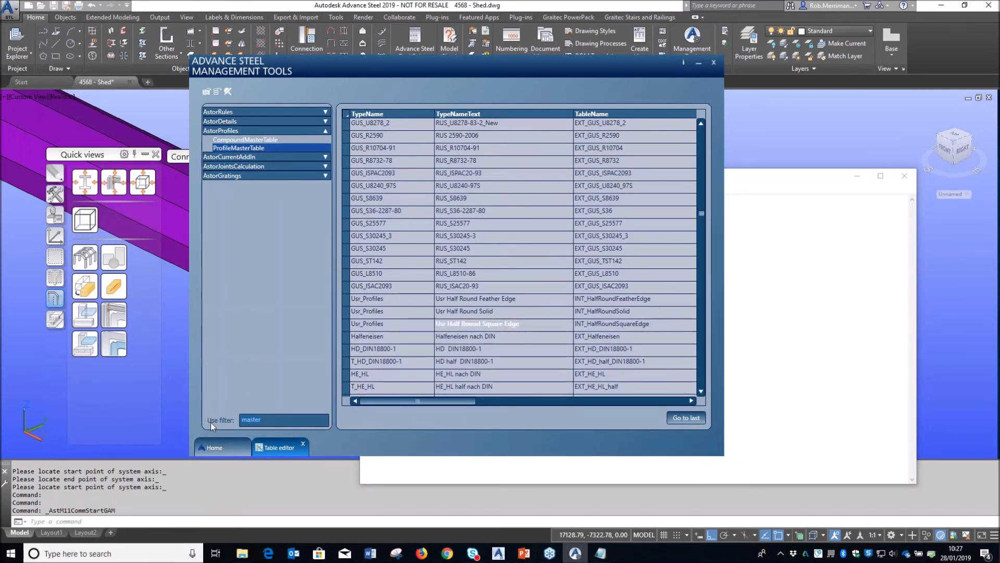
type("gui")
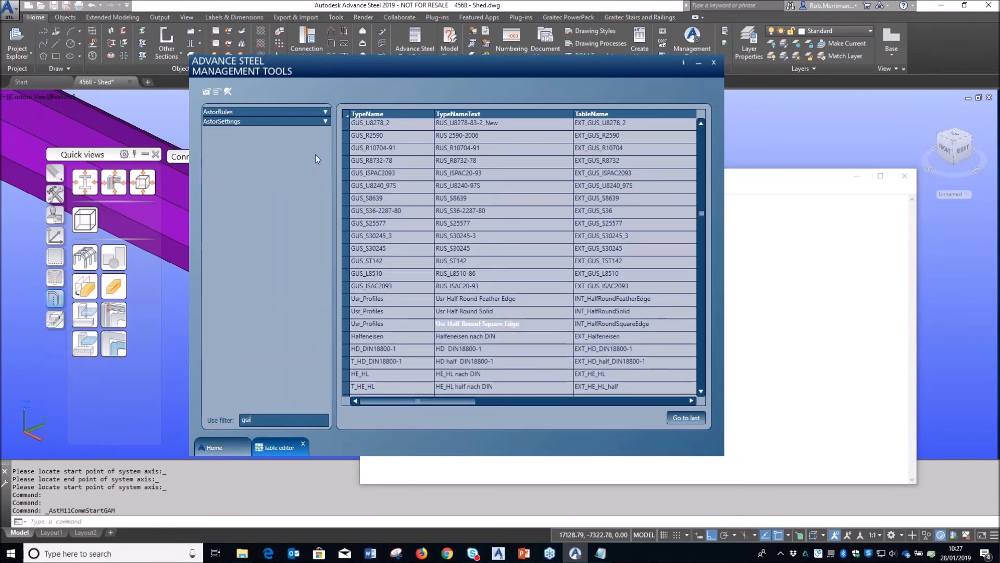
left_click(322, 113)
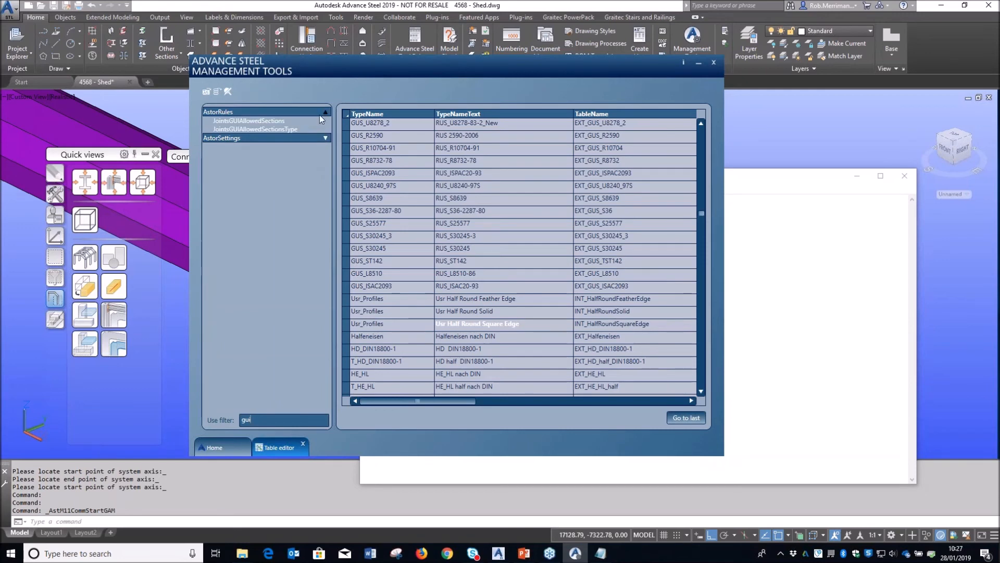
left_click(269, 121)
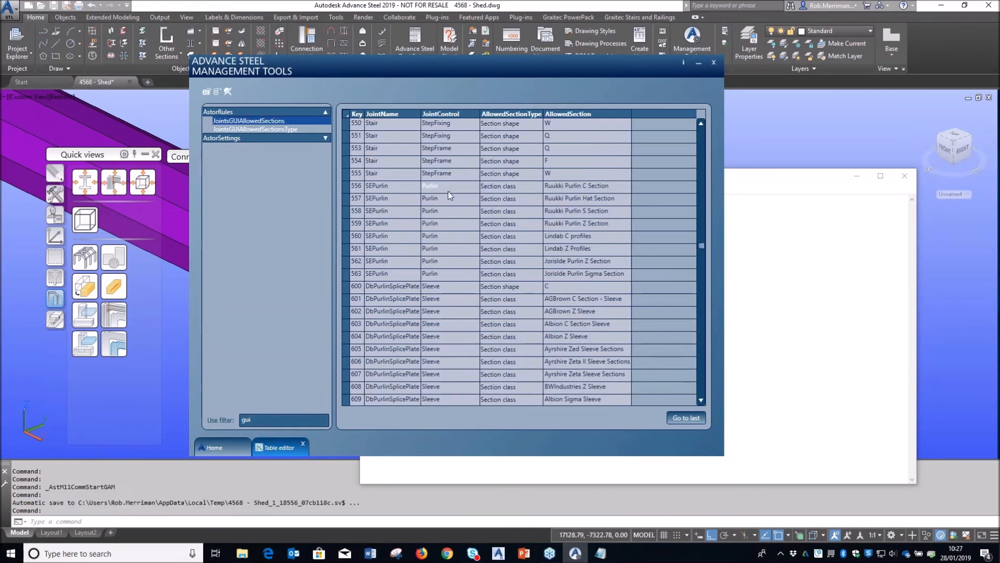
Step: Examine the JointsGUIAllowedSections rows to see how section classes and shapes are assigned to joint controls, ending at the first RailingNew rows
scroll(552, 249, "up", 5)
scroll(552, 249, "up", 8)
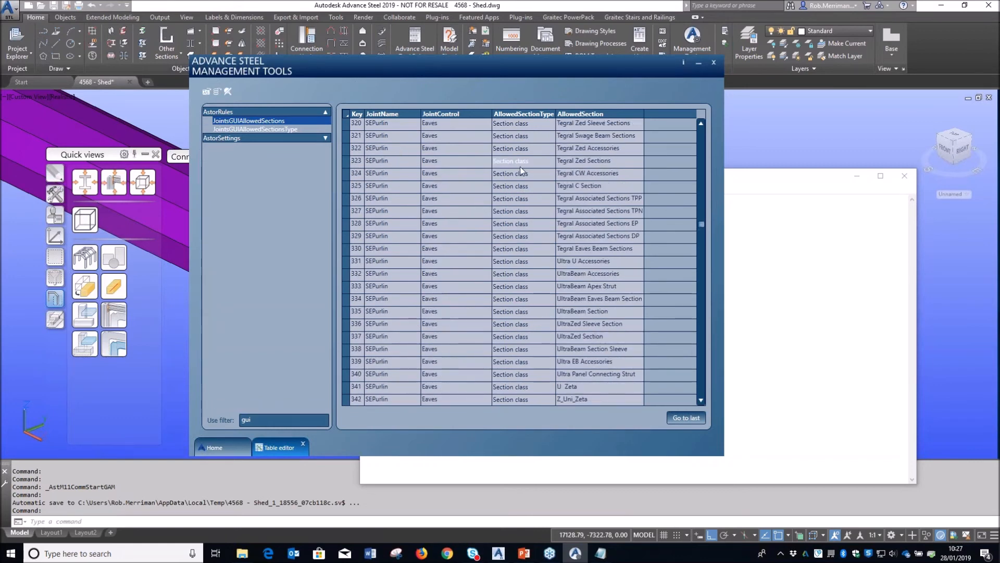
left_click(685, 418)
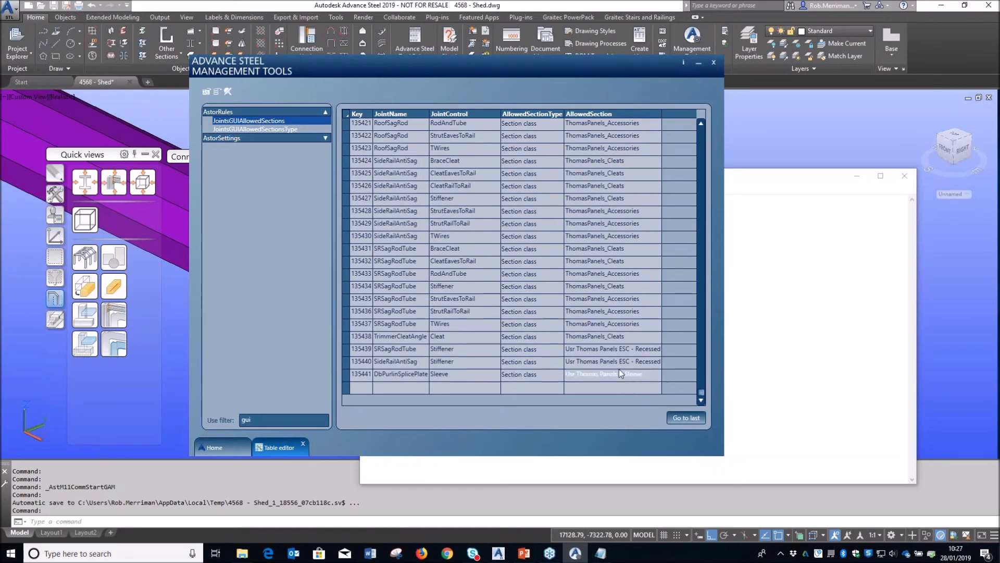
scroll(627, 295, "up", 2)
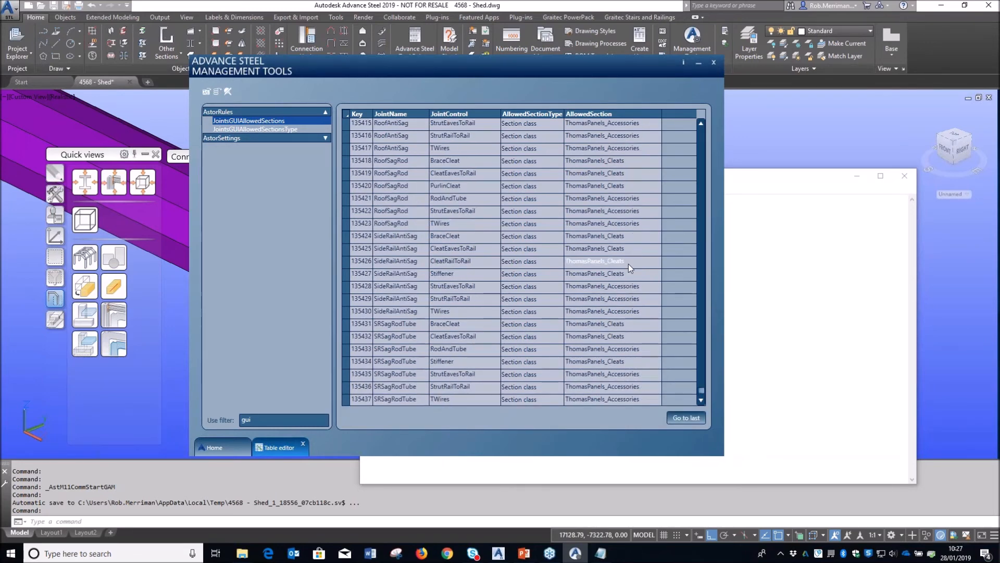
scroll(628, 264, "up", 5)
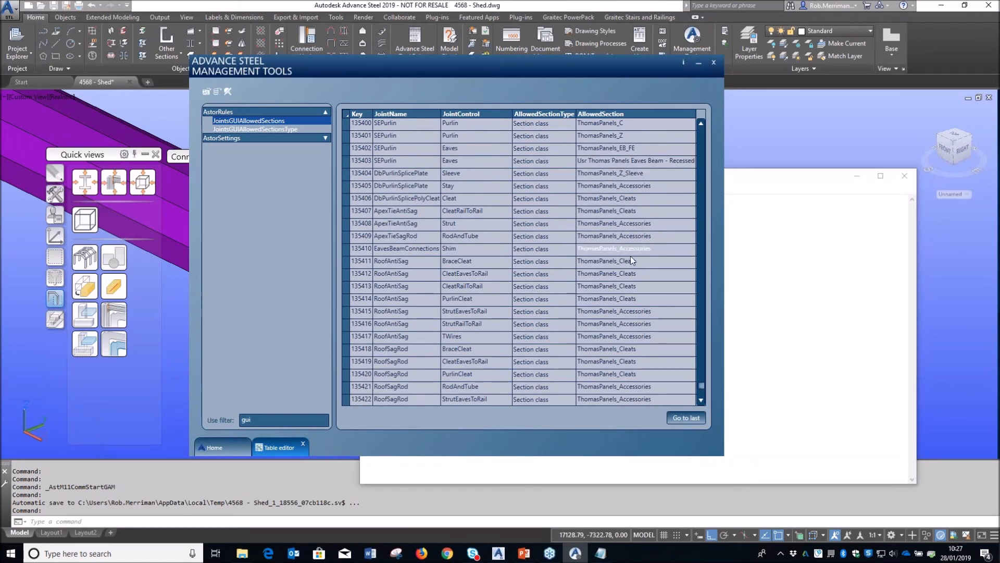
scroll(626, 286, "up", 5)
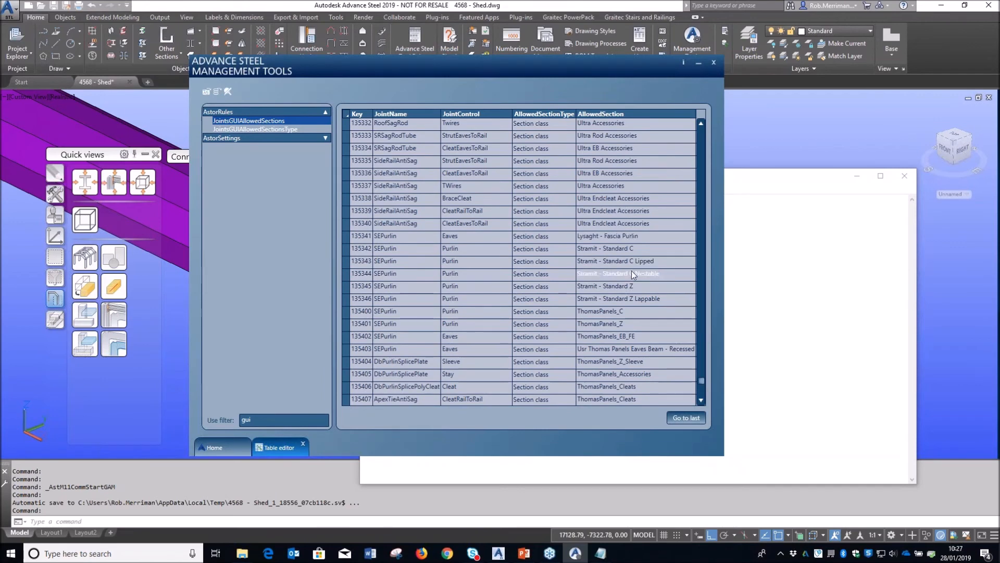
scroll(627, 244, "down", 7)
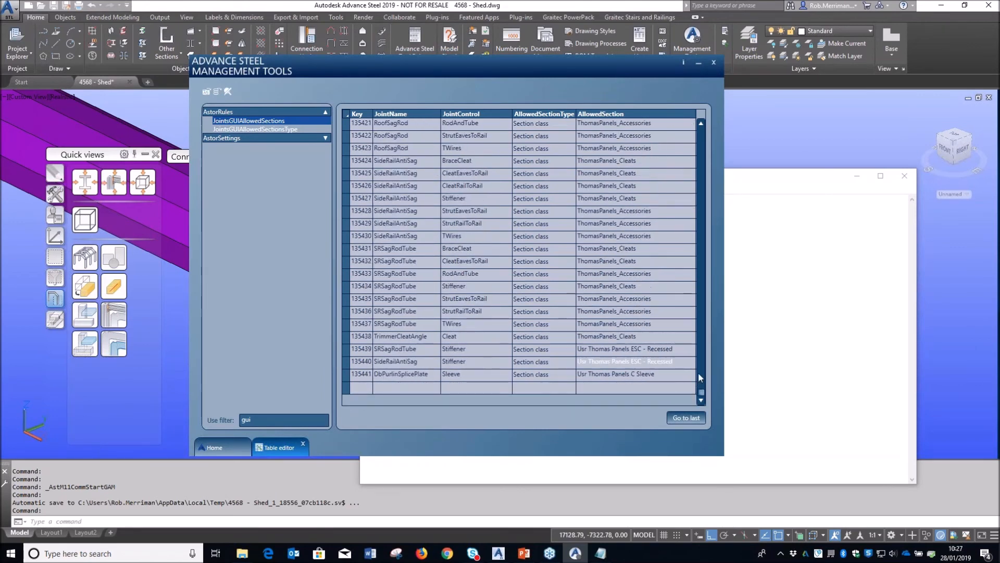
left_click_drag(699, 351, 707, 135)
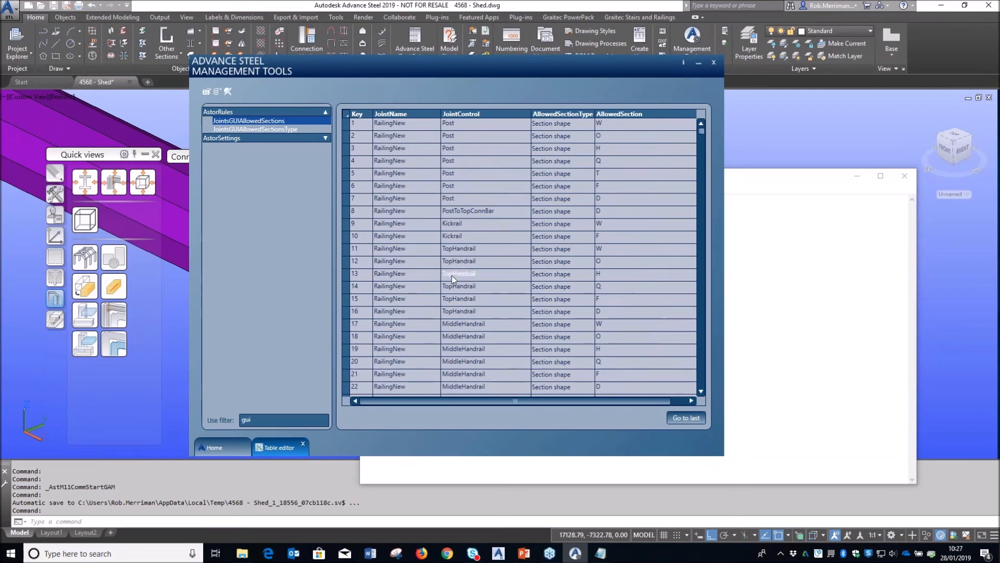
Step: Copy the JointName RailingNew from the row with key 13 into the Notepad document
double_click(411, 274)
key("ctrl+c")
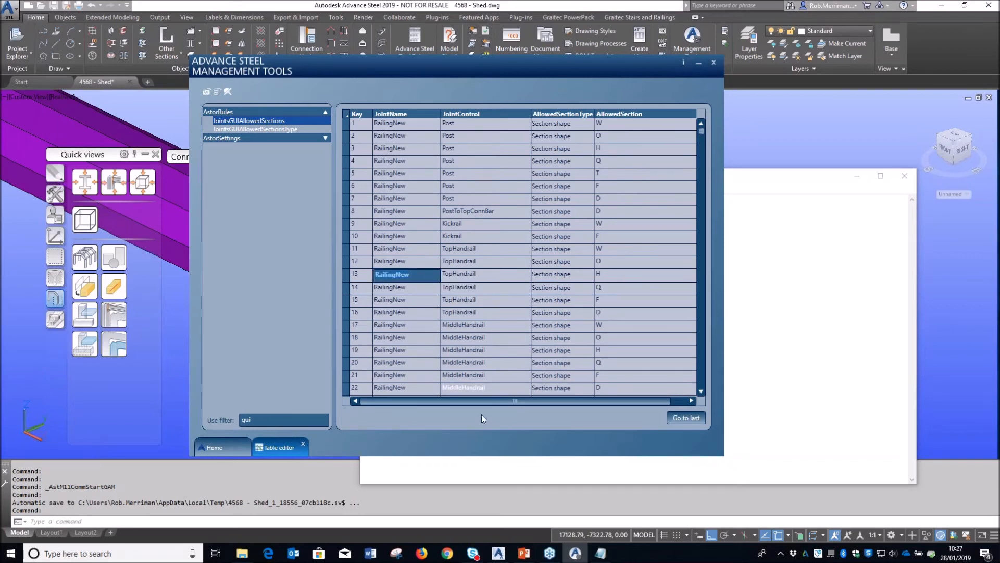
left_click(601, 554)
key("ctrl+v")
left_click(454, 227)
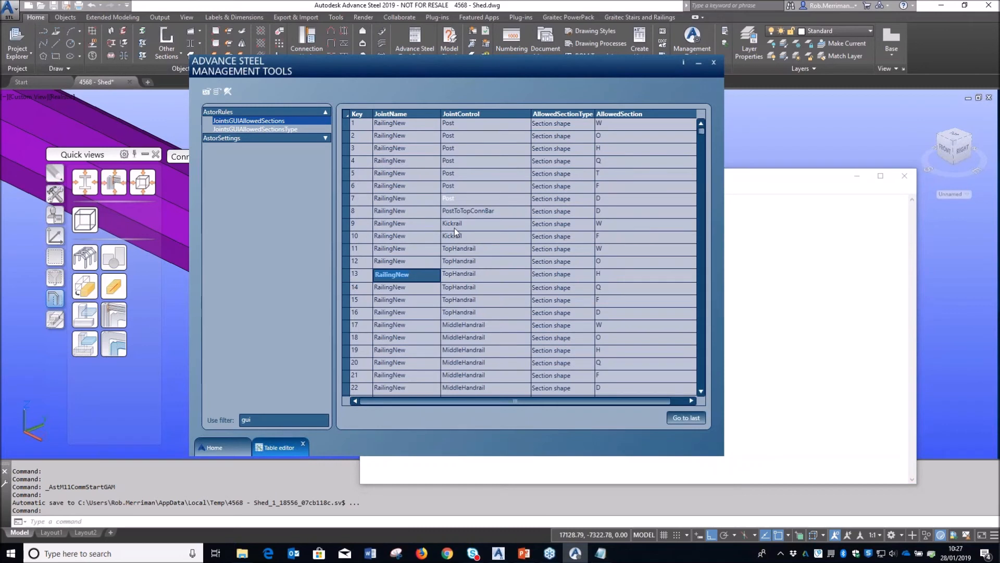
Step: Copy the JointControl TopHandrail from the row with key 13 onto a new line in Notepad, and return to the table
double_click(482, 274)
key("ctrl+c")
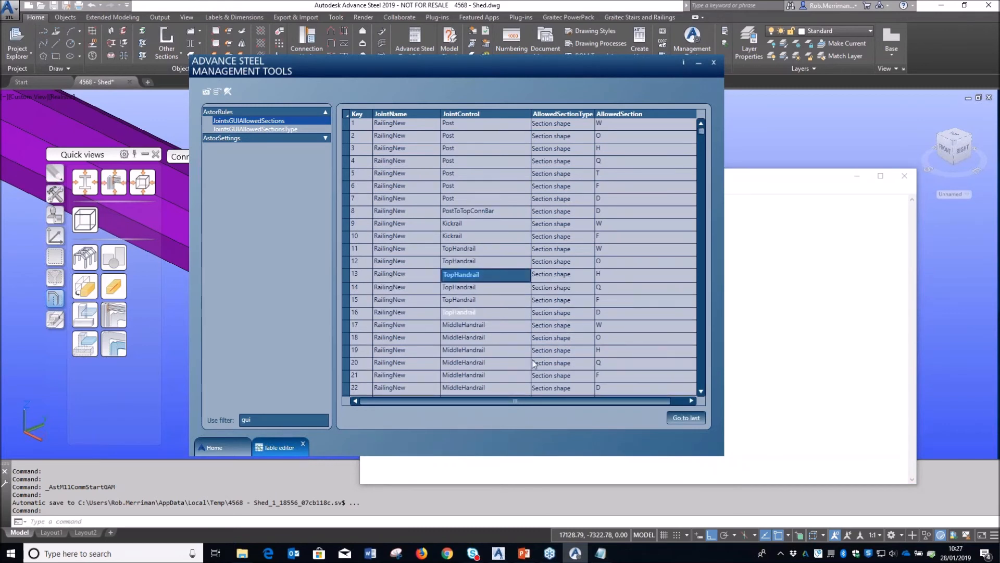
left_click(594, 548)
key("Return")
key("ctrl+v")
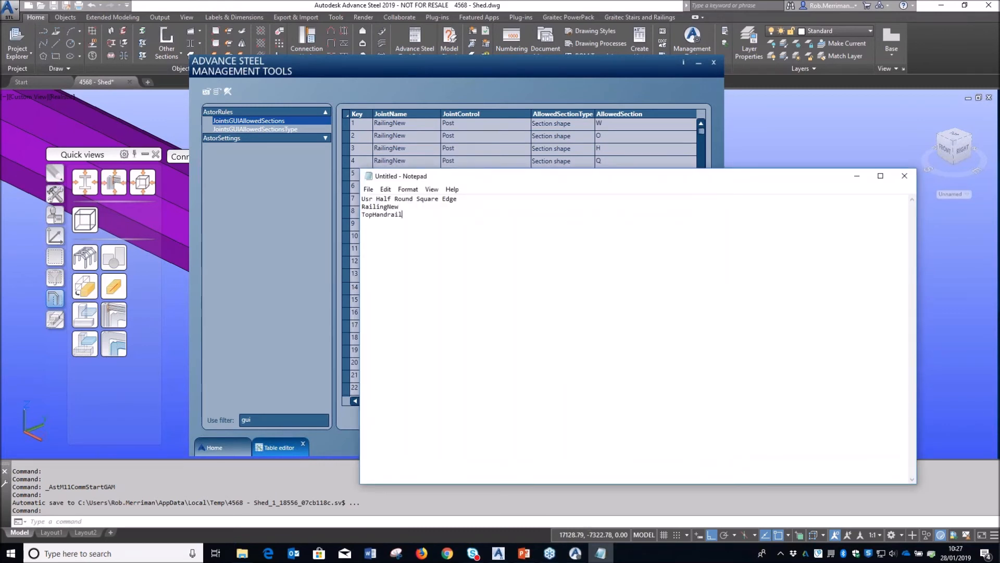
left_click(707, 135)
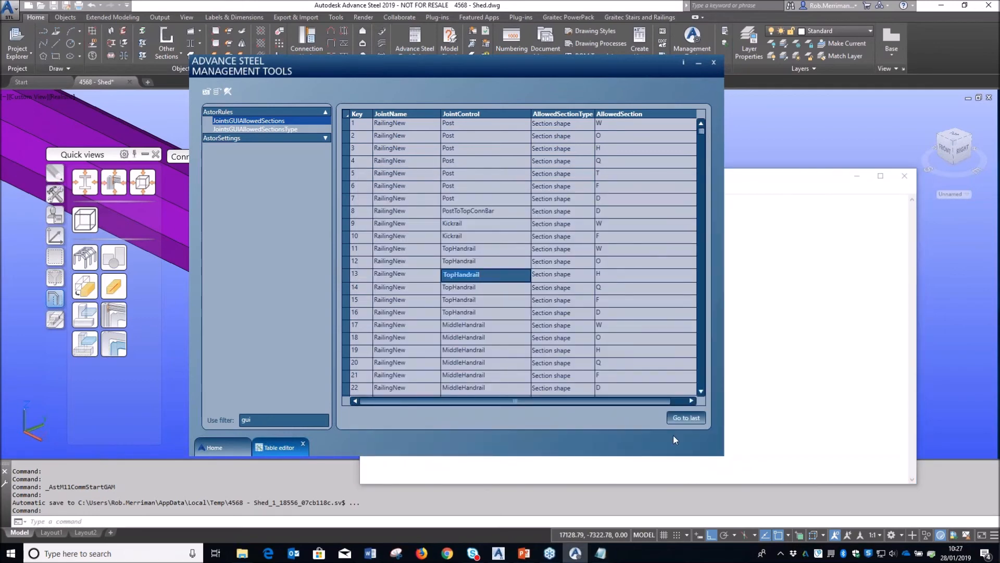
Step: Start a new row at the end of JointsGUIAllowedSections with key 28000 and the JointName RailingNew moved from Notepad
left_click(667, 418)
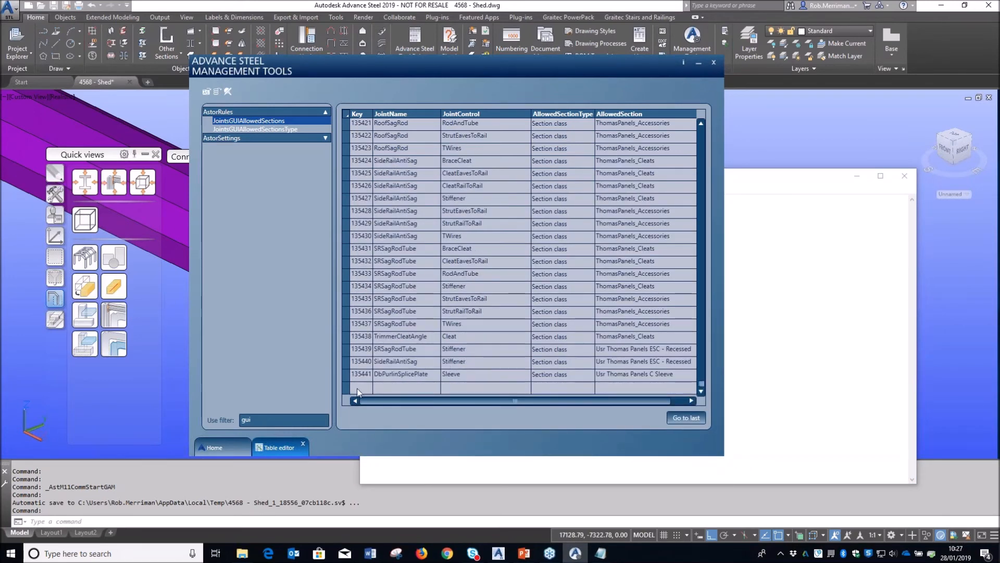
left_click(358, 389)
type("28000")
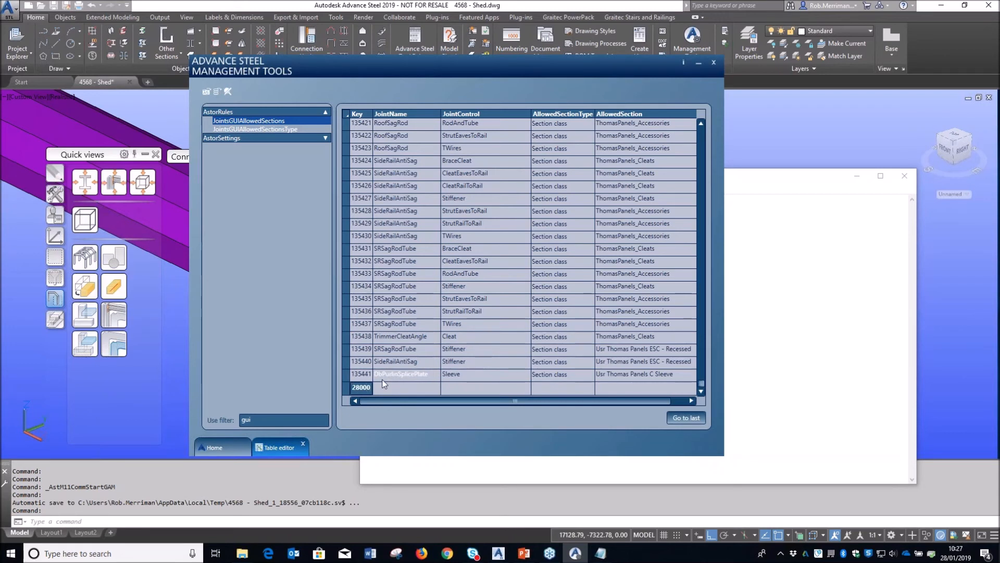
left_click(385, 387)
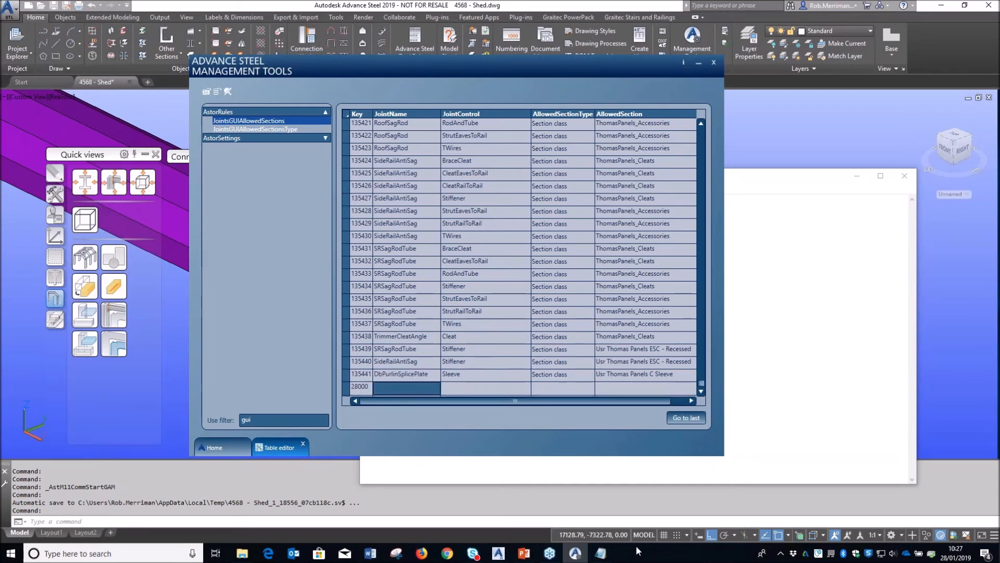
left_click(601, 553)
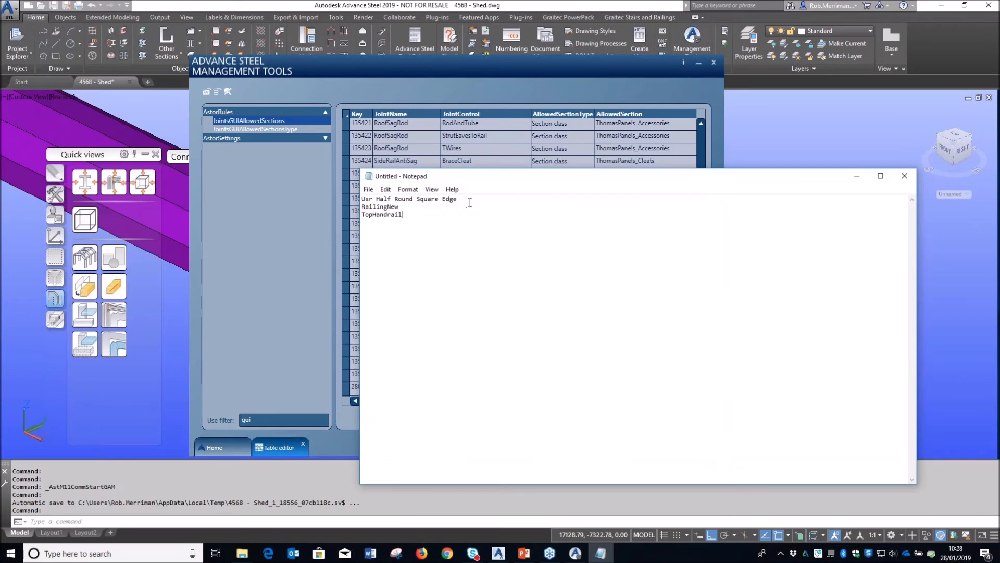
left_click_drag(420, 207, 354, 206)
key("ctrl+x")
key("alt+Tab")
key("ctrl+v")
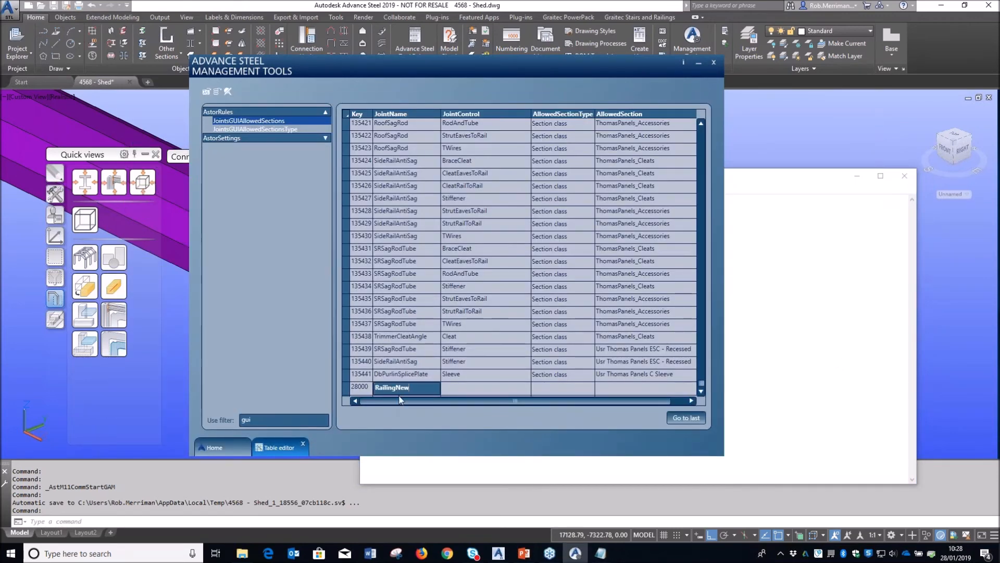
key("Tab")
Step: Set row 28000's JointControl to TopHandrail, moved from Notepad, and its AllowedSectionType to Section class
key("alt+Tab")
left_click_drag(404, 215, 356, 217)
key("ctrl+x")
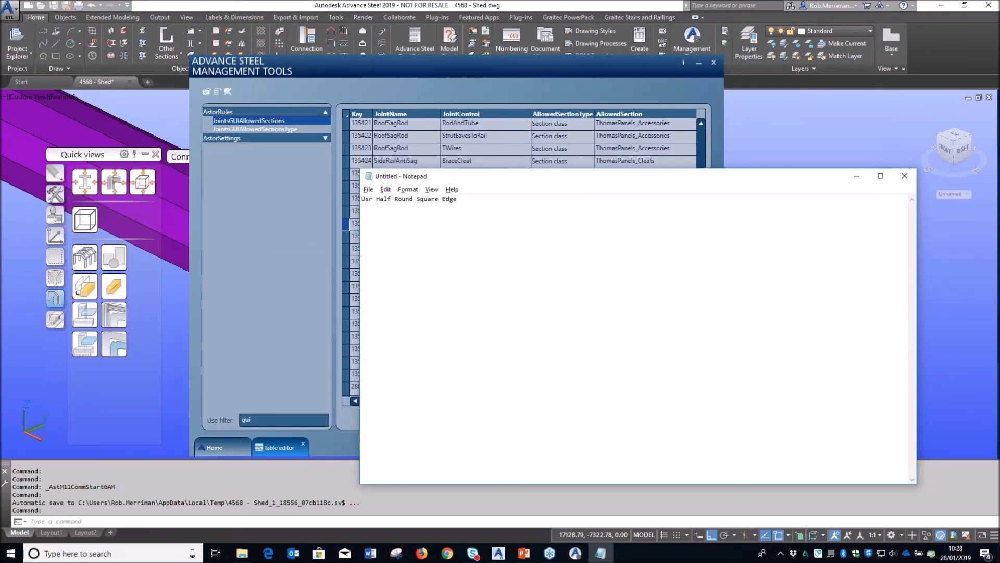
key("alt+Tab")
key("ctrl+v")
left_click(564, 387)
left_click(564, 387)
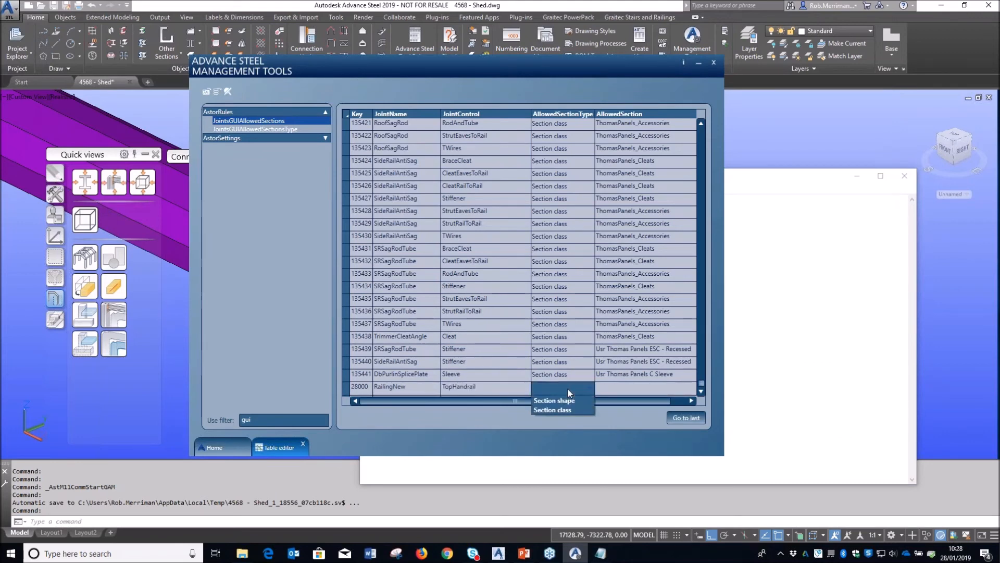
left_click(567, 410)
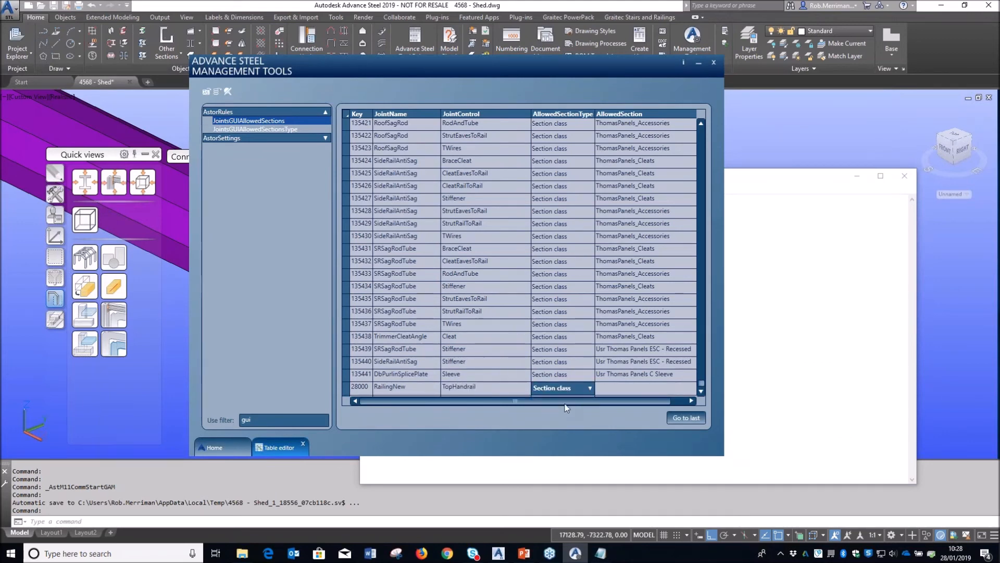
Step: Move "Usr Half Round Square Edge" from Notepad into row 28000's AllowedSection and commit the row
key("alt+Tab")
left_click_drag(457, 199, 366, 200)
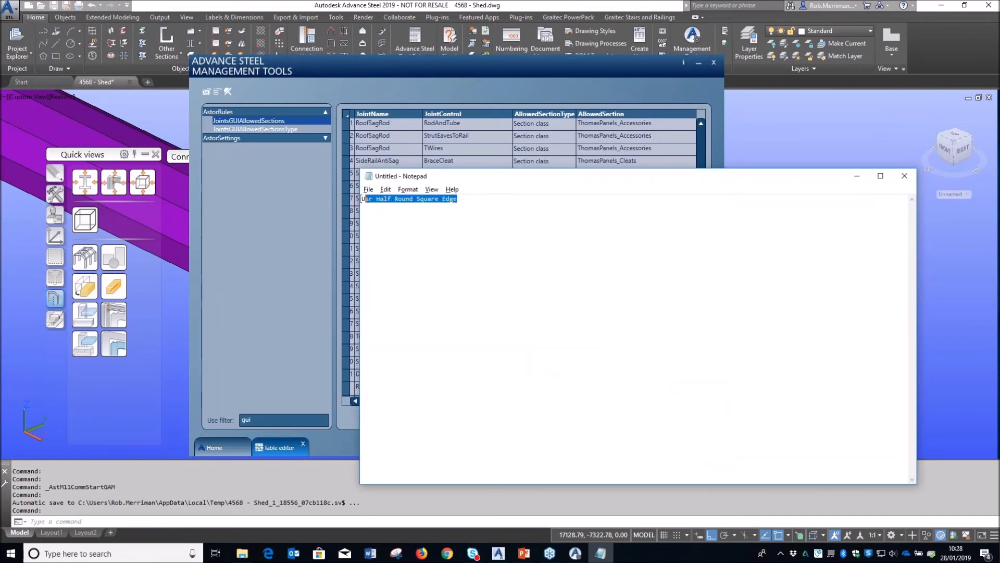
key("ctrl+x")
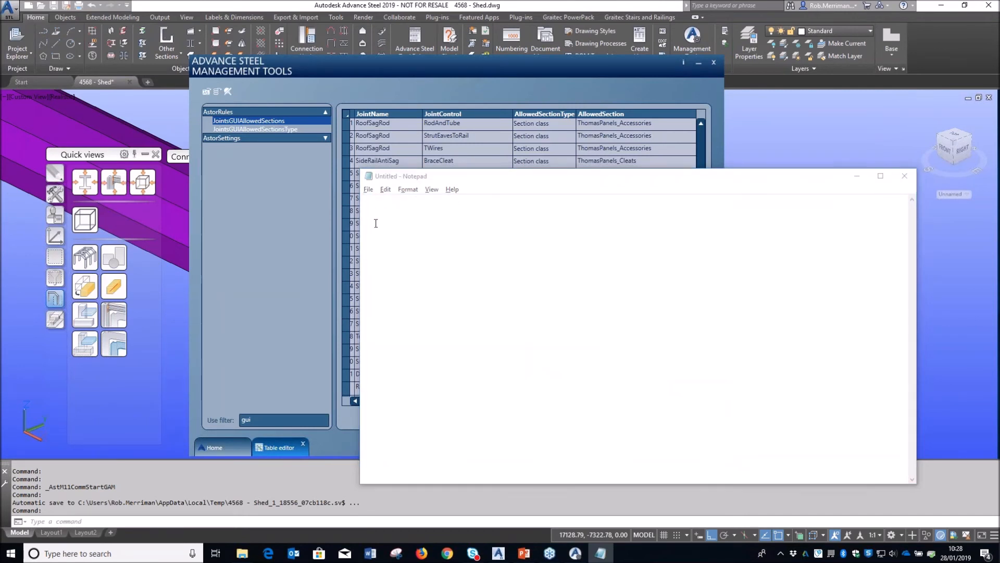
key("alt+Tab")
key("ctrl+v")
left_click(680, 420)
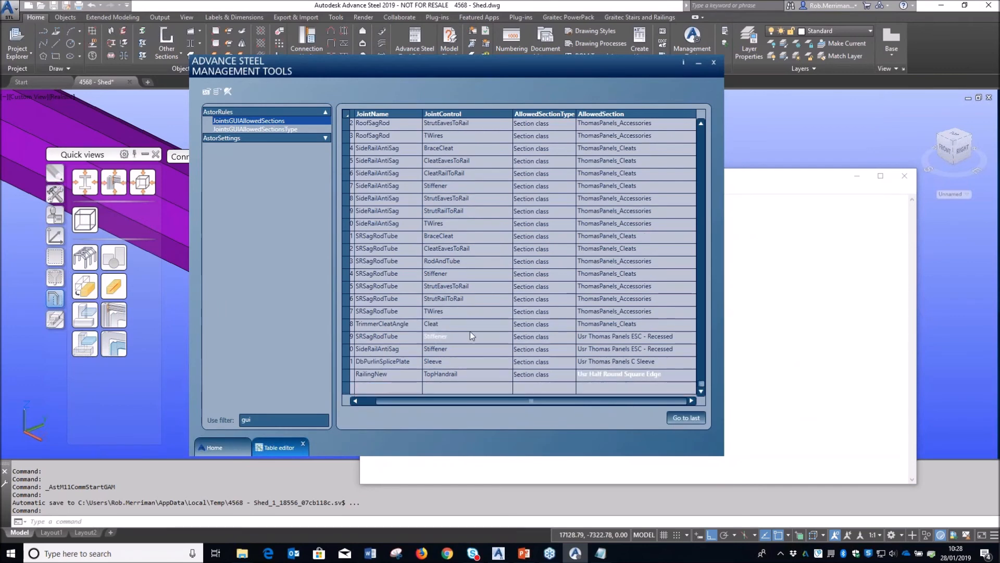
Step: Reload the JointsGUIAllowedSections table and locate the RailingNew row with key 28000
left_click(292, 129)
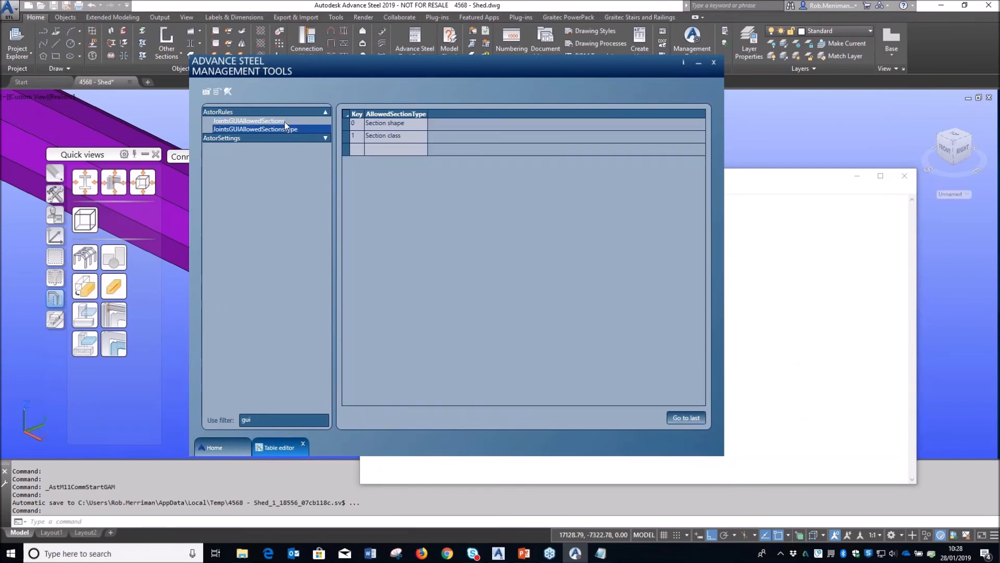
left_click(281, 120)
left_click_drag(701, 136, 693, 350)
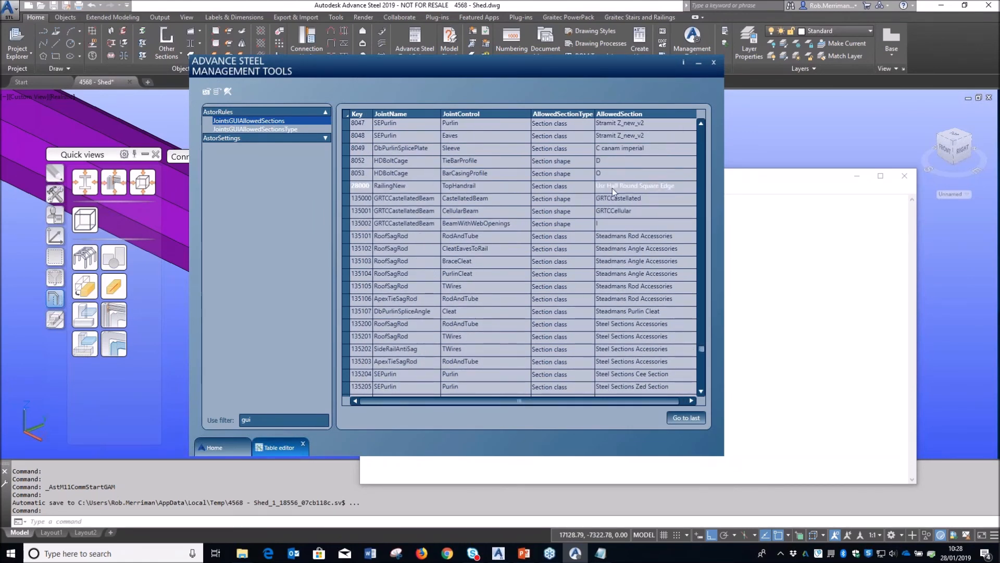
Step: Close the Management Tools and update the Advance Steel defaults from the edited database
left_click(714, 63)
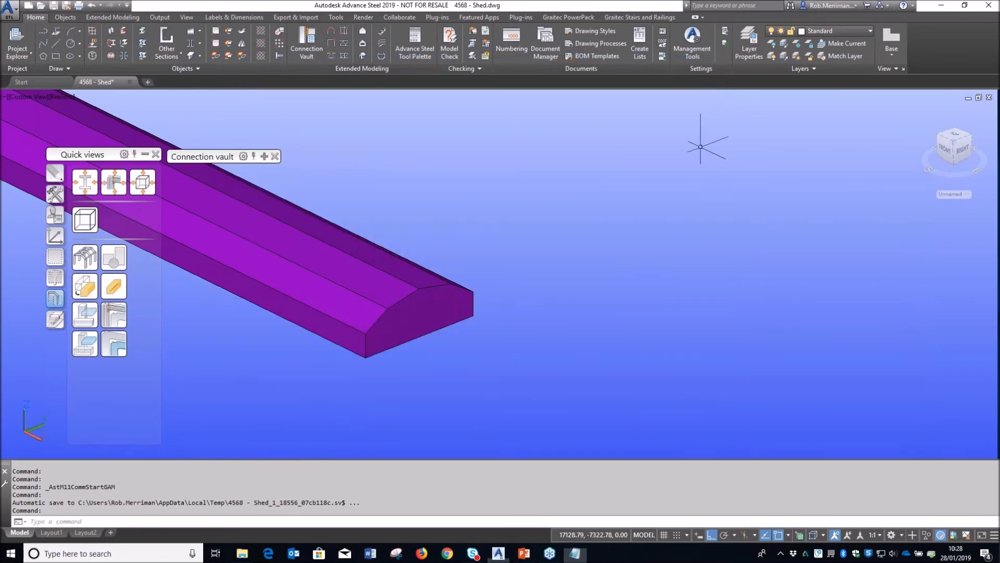
left_click(724, 43)
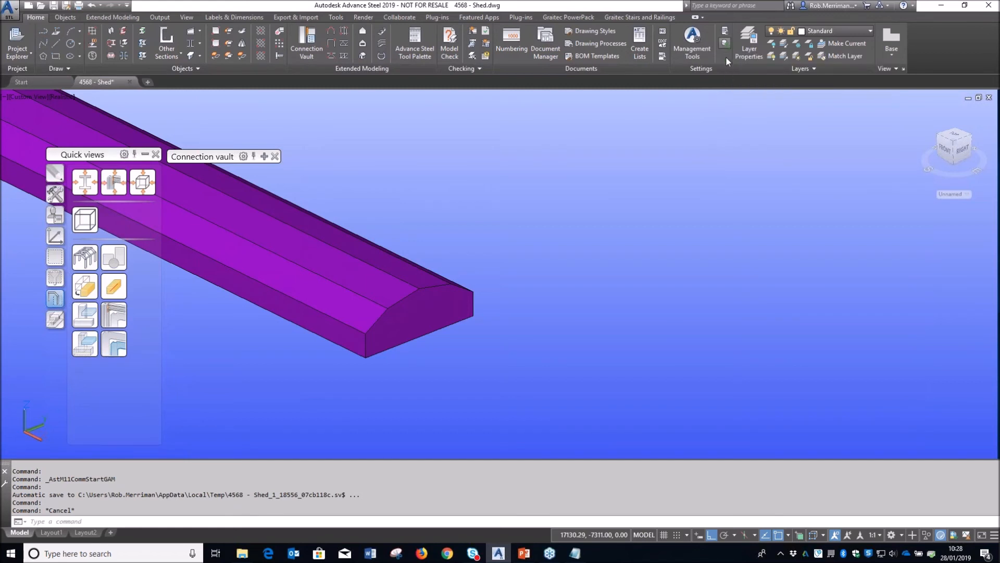
Step: Delete the test beam with the Half Round Square Edge section from the model
scroll(466, 324, "down", 5)
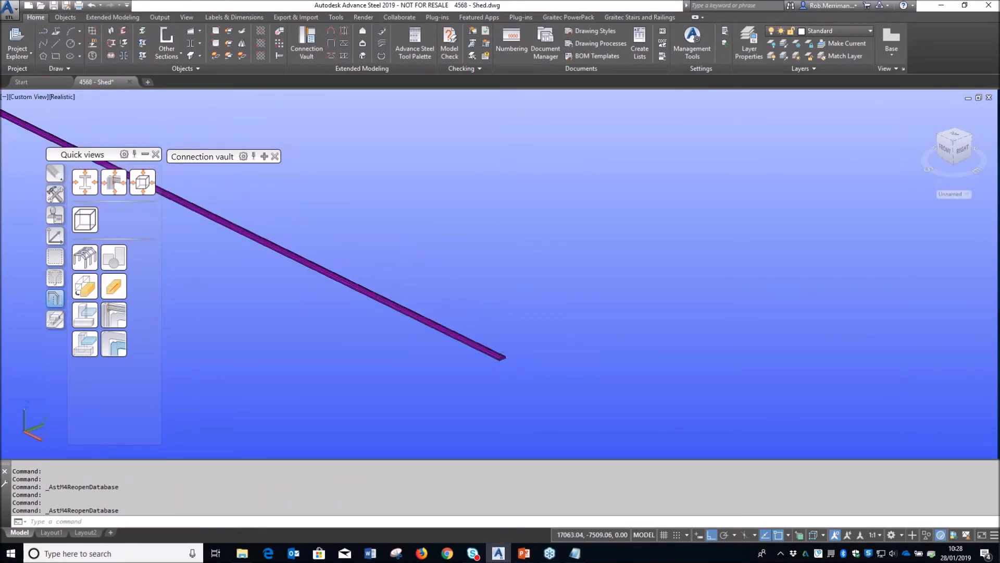
left_click(417, 315)
key("Delete")
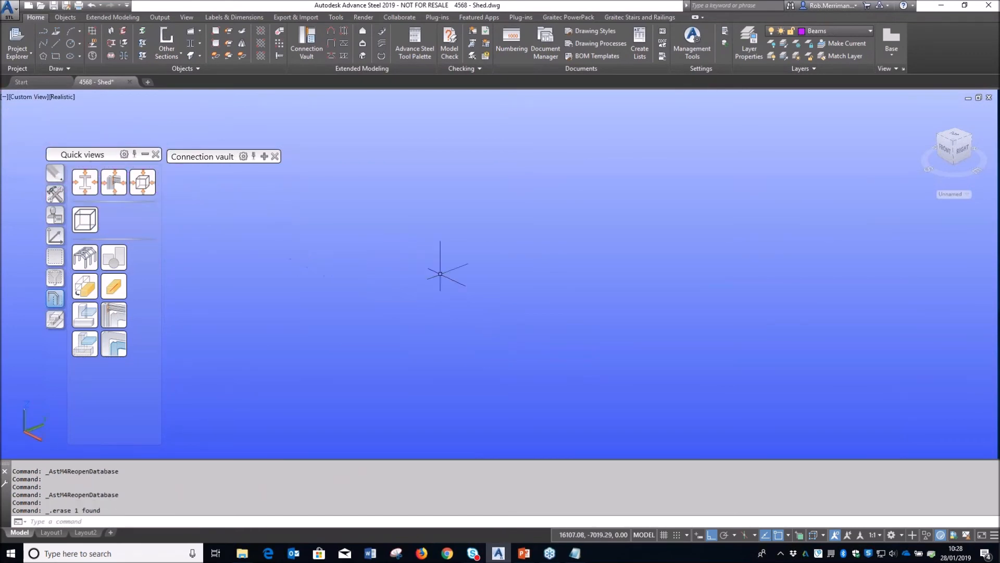
Step: Isolate the front edge beam of the mezzanine platform so only that beam is displayed
scroll(519, 316, "down", 5)
scroll(507, 166, "down", 2)
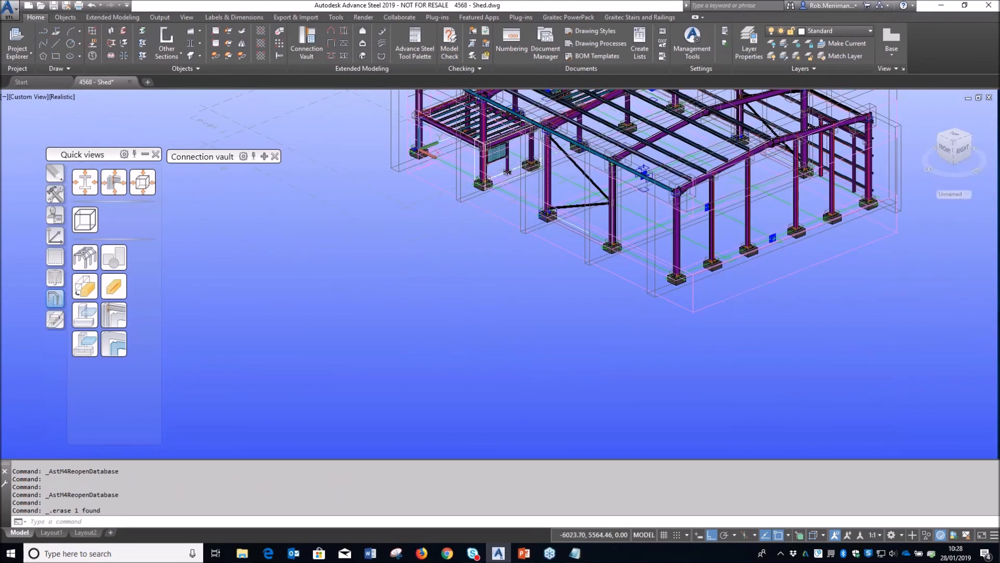
scroll(450, 203, "up", 6)
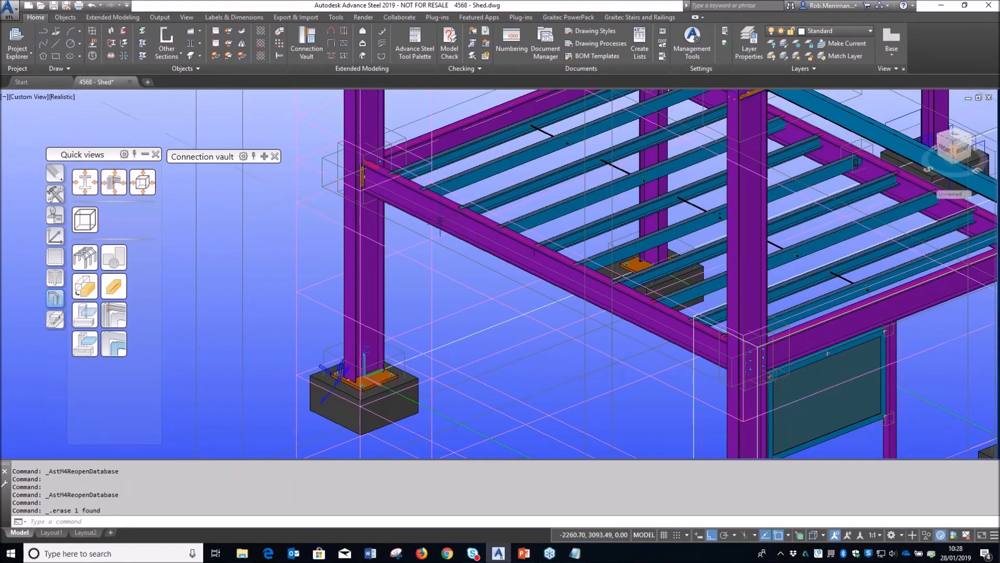
left_click(441, 225)
left_click(85, 342)
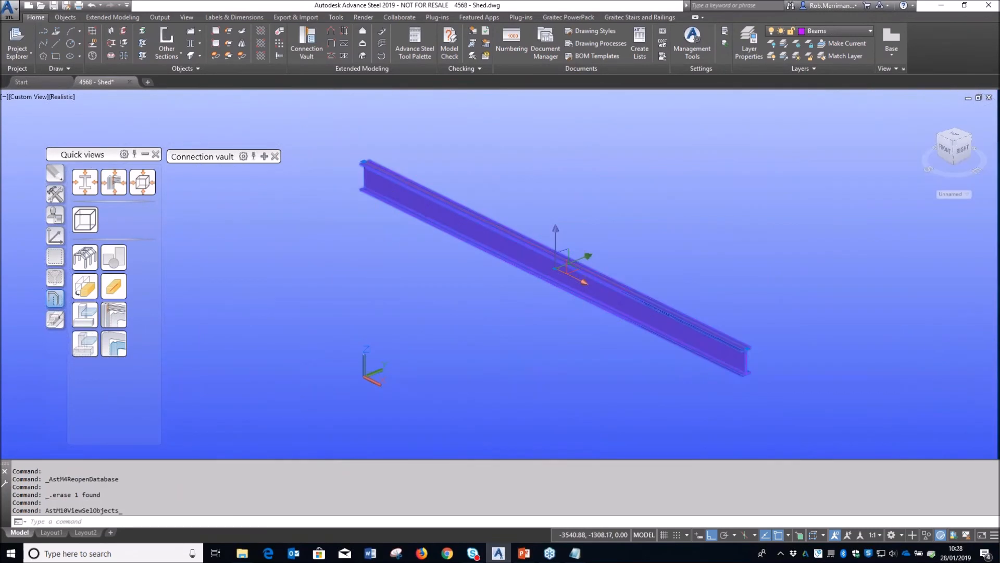
key("Escape")
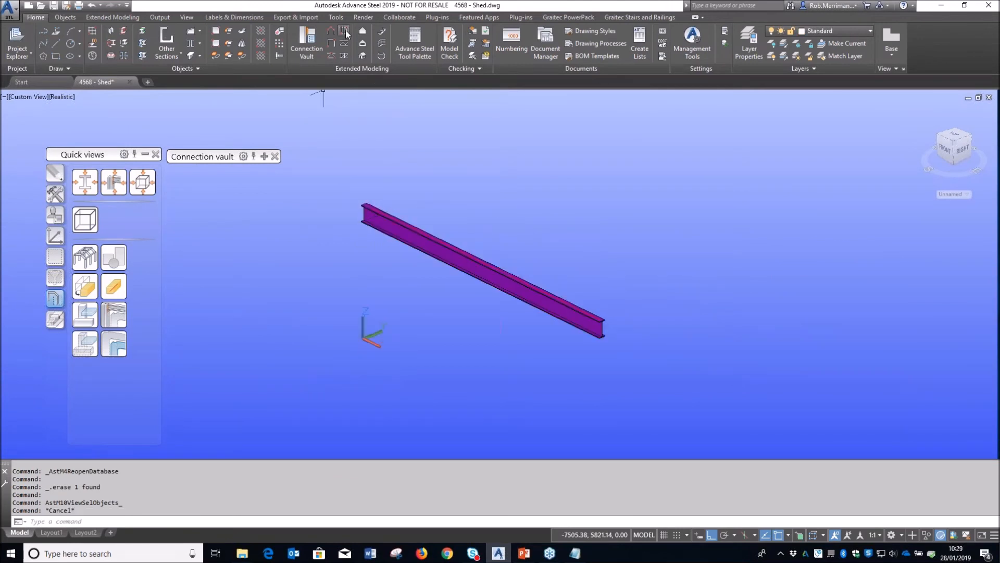
Step: Create a railing along the isolated beam, from one end to the other, without selecting a nosing point
left_click(430, 240)
right_click(429, 234)
left_click(386, 218)
left_click(565, 301)
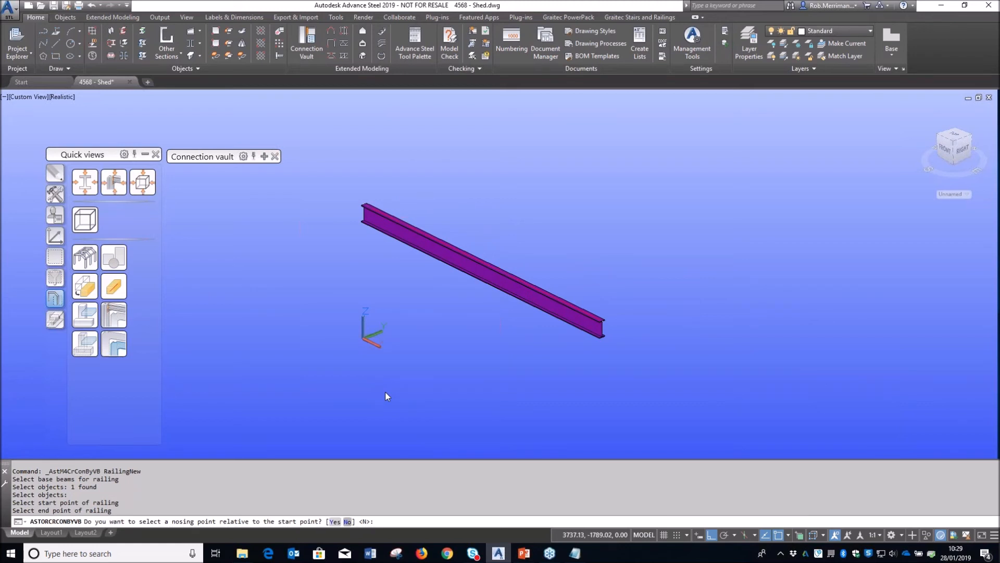
type("N")
key("Return")
left_click_drag(549, 167, 277, 263)
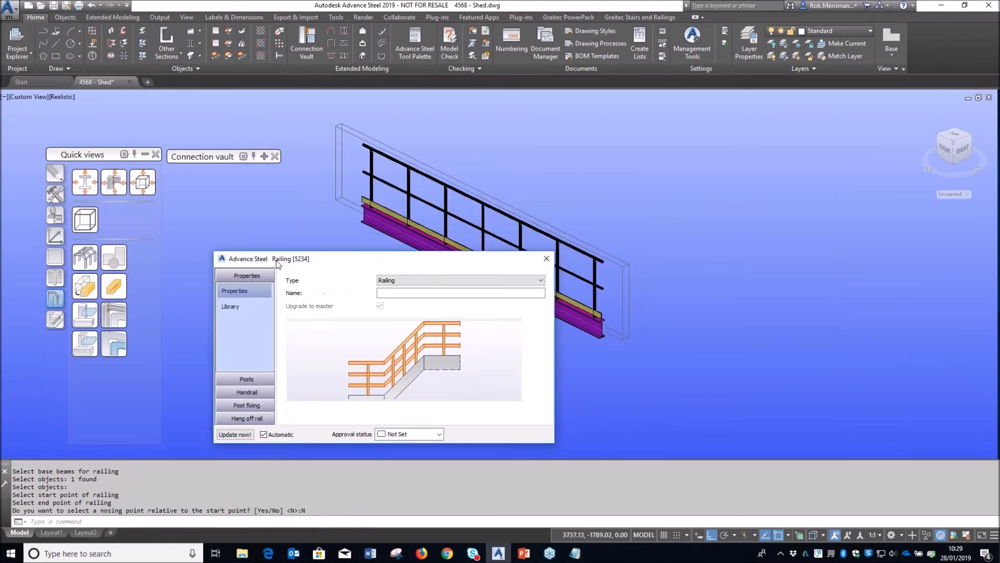
Step: Set the railing's post section to Flat EN 10058, size FL30X10
left_click(245, 379)
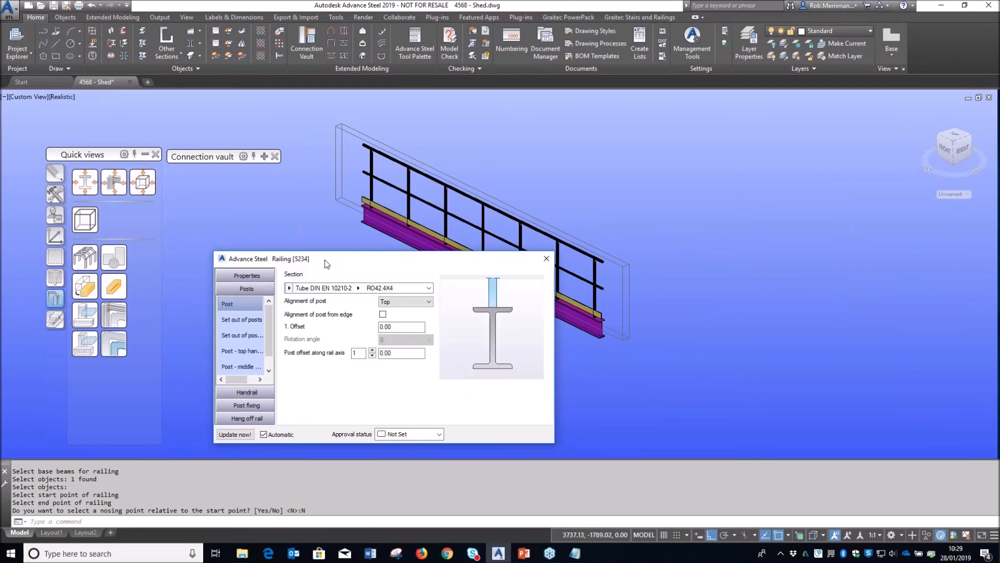
left_click(289, 288)
left_click_drag(508, 441, 514, 362)
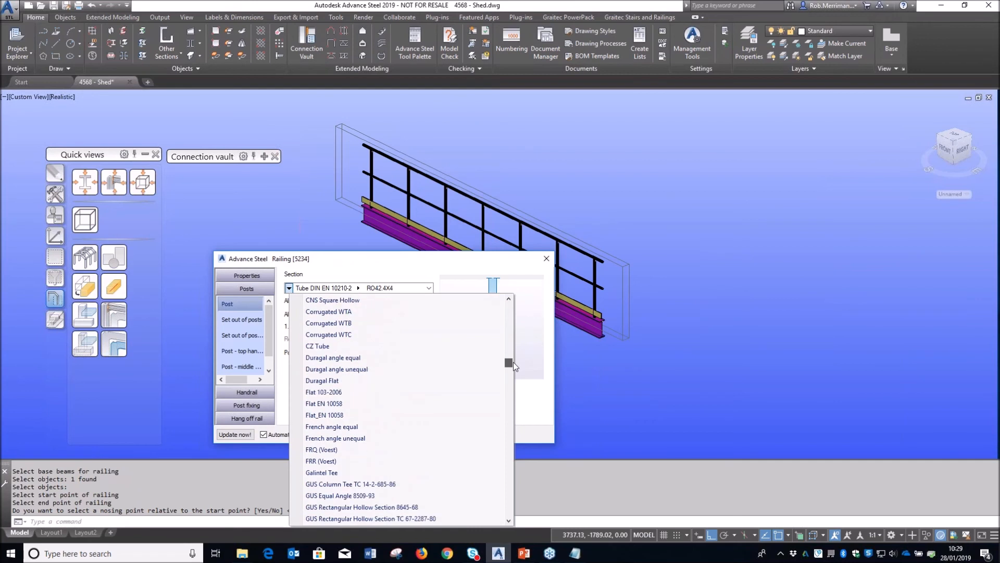
left_click(377, 404)
left_click(337, 288)
left_click_drag(388, 307, 387, 337)
scroll(380, 340, "up", 7)
scroll(381, 341, "up", 3)
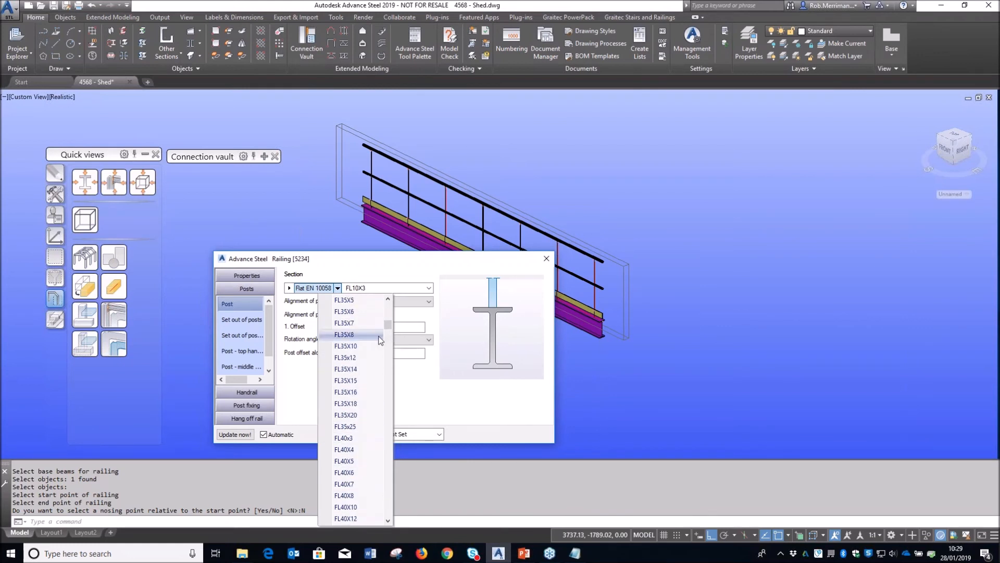
scroll(381, 340, "up", 1)
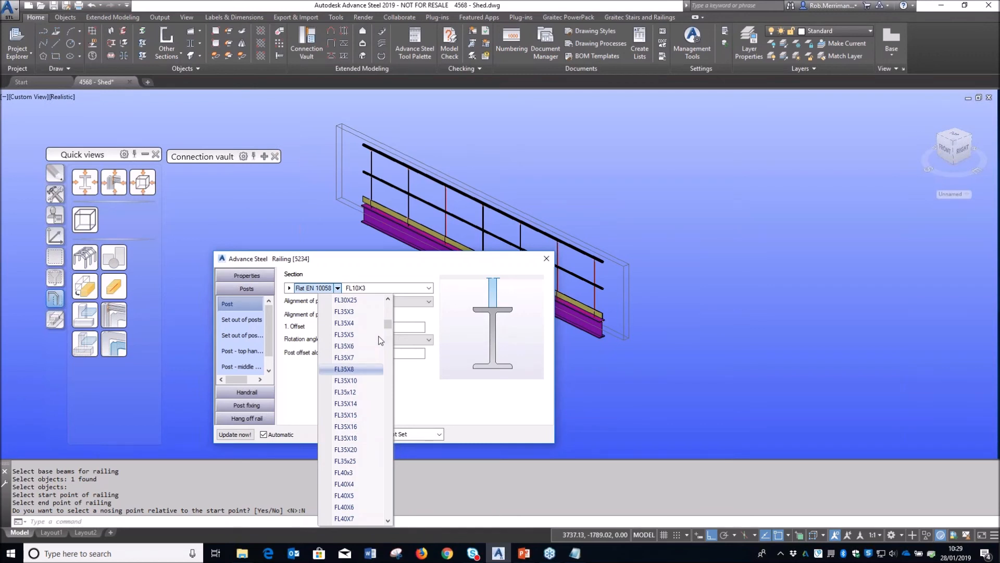
scroll(374, 320, "up", 3)
left_click(374, 313)
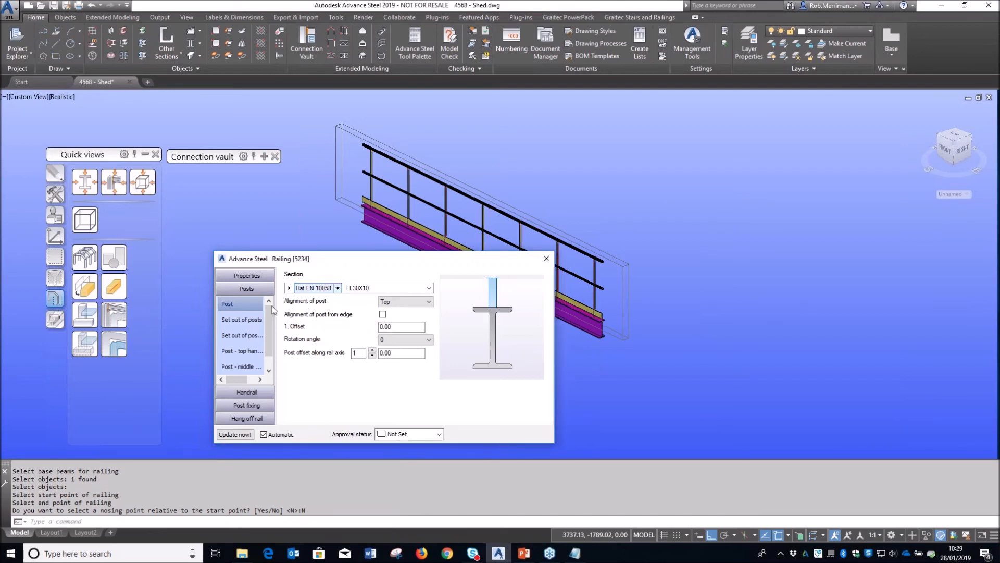
Step: Set the top handrail section to Half Round Square Edge, size HRS 51x16x8, and inspect the handrail's end in the model
left_click(247, 392)
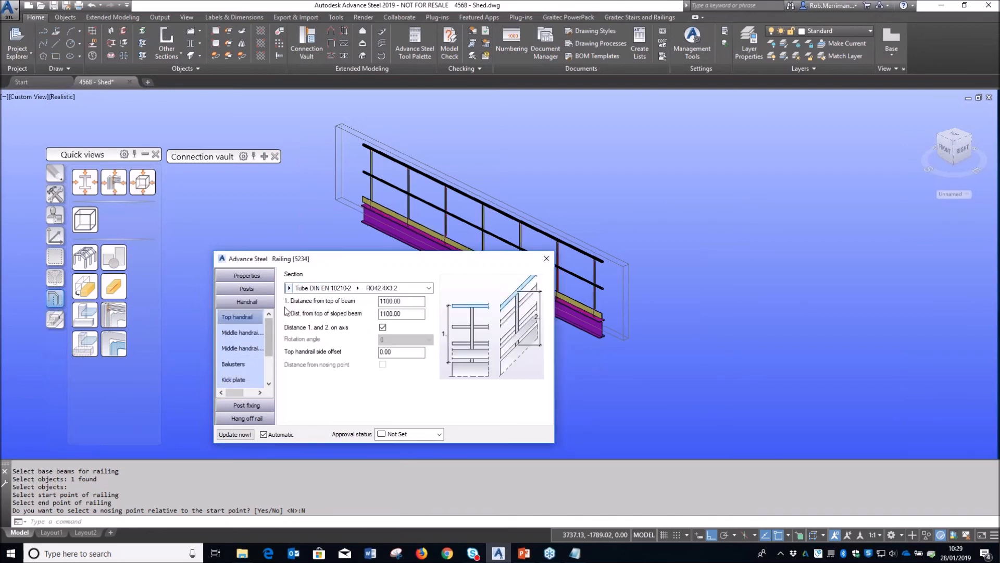
left_click(289, 287)
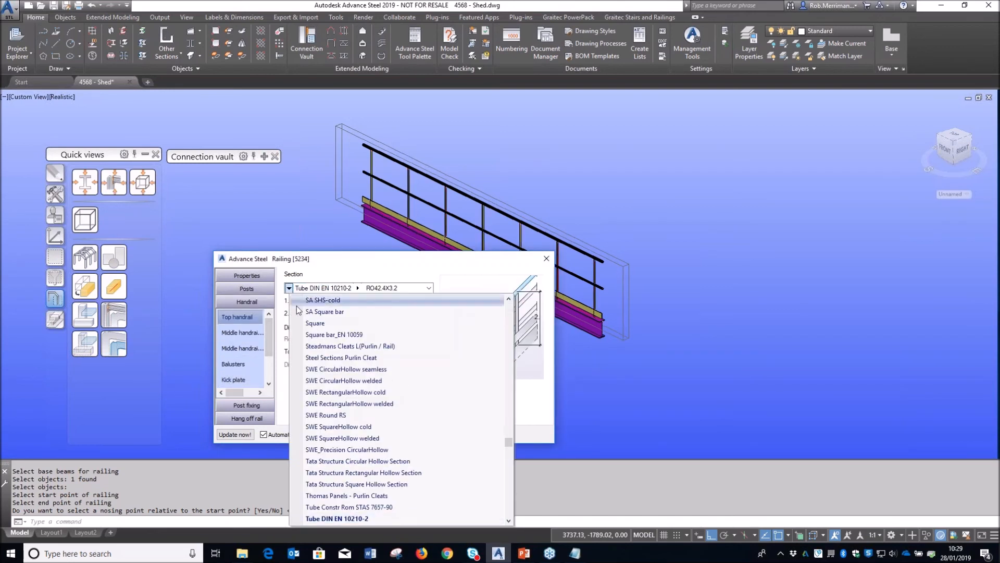
left_click(508, 425)
left_click_drag(509, 425, 509, 390)
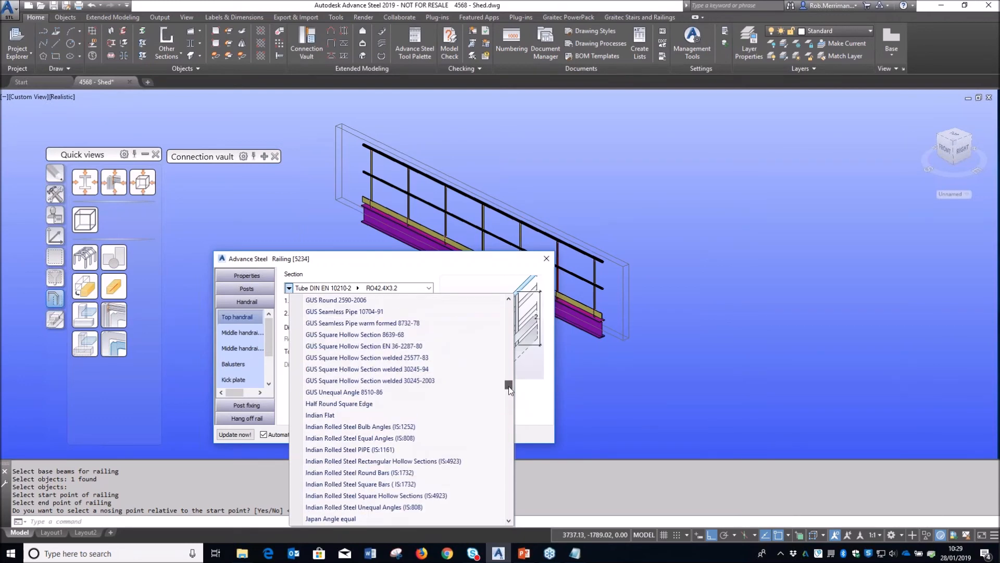
left_click(390, 405)
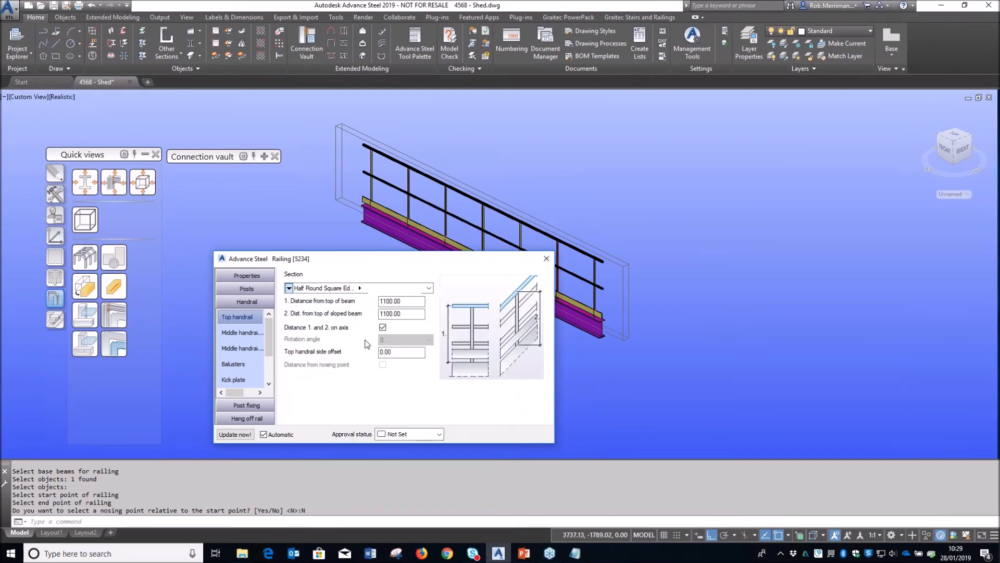
left_click(356, 288)
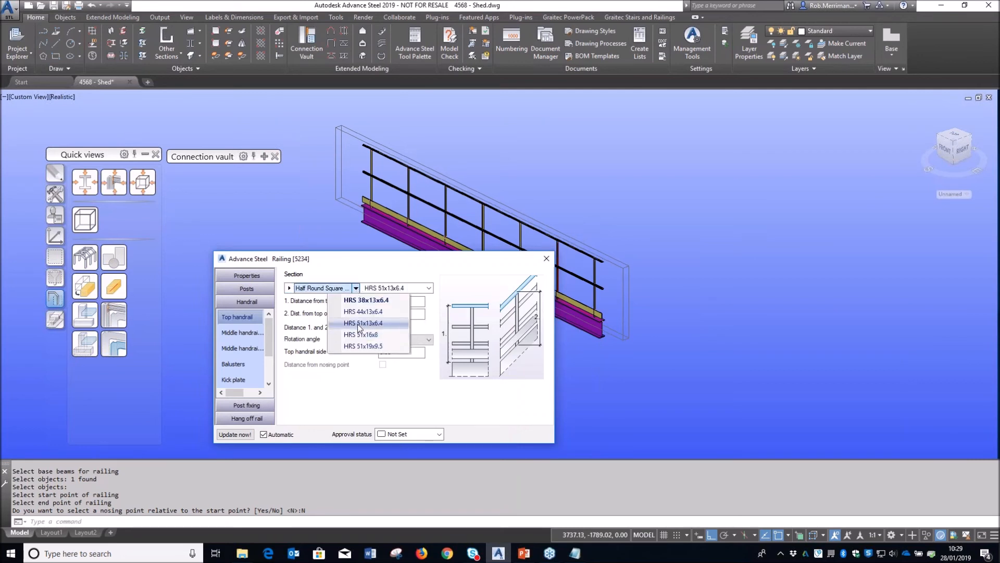
left_click(359, 324)
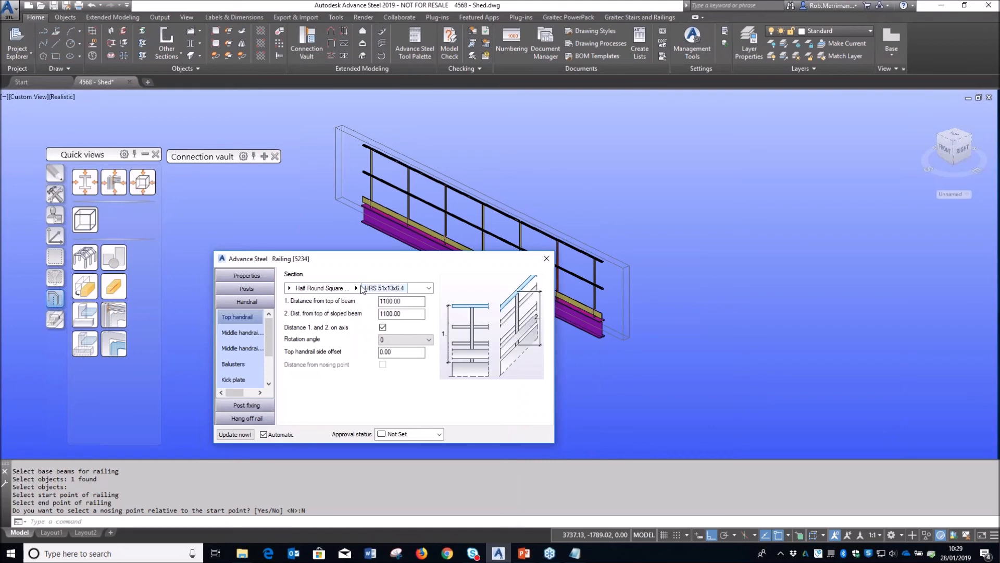
left_click(362, 288)
left_click(362, 314)
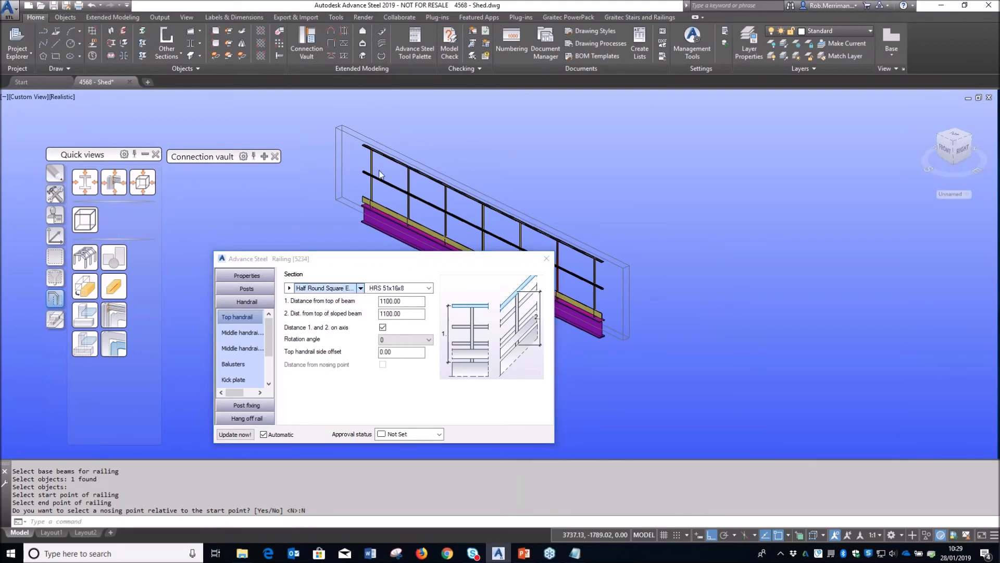
scroll(599, 235, "up", 10)
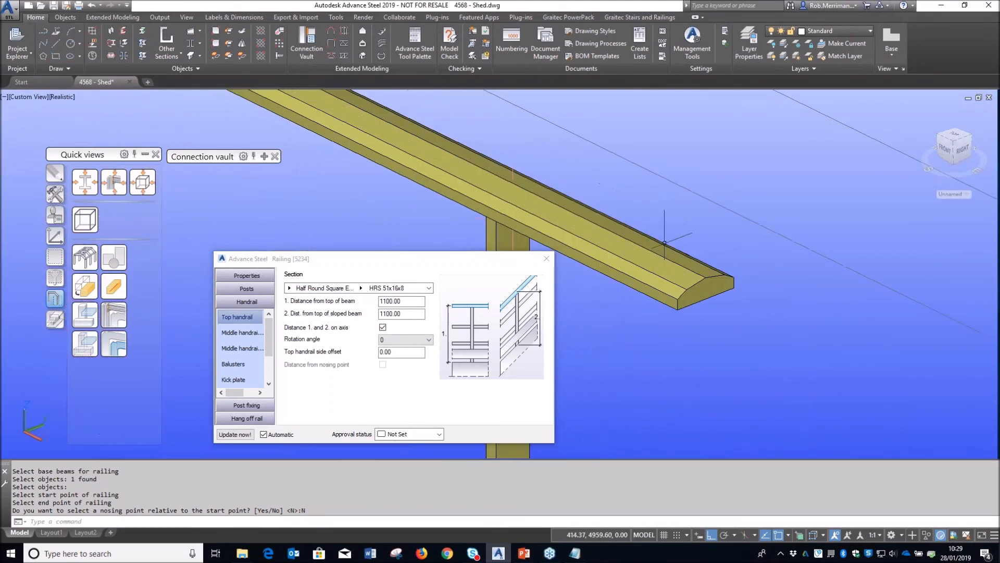
scroll(664, 242, "down", 10)
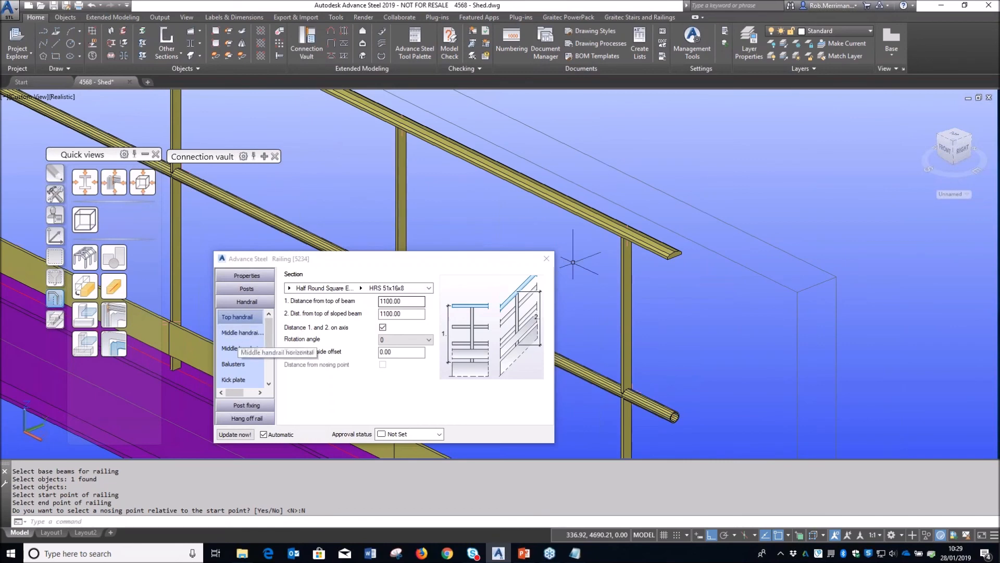
scroll(636, 323, "down", 8)
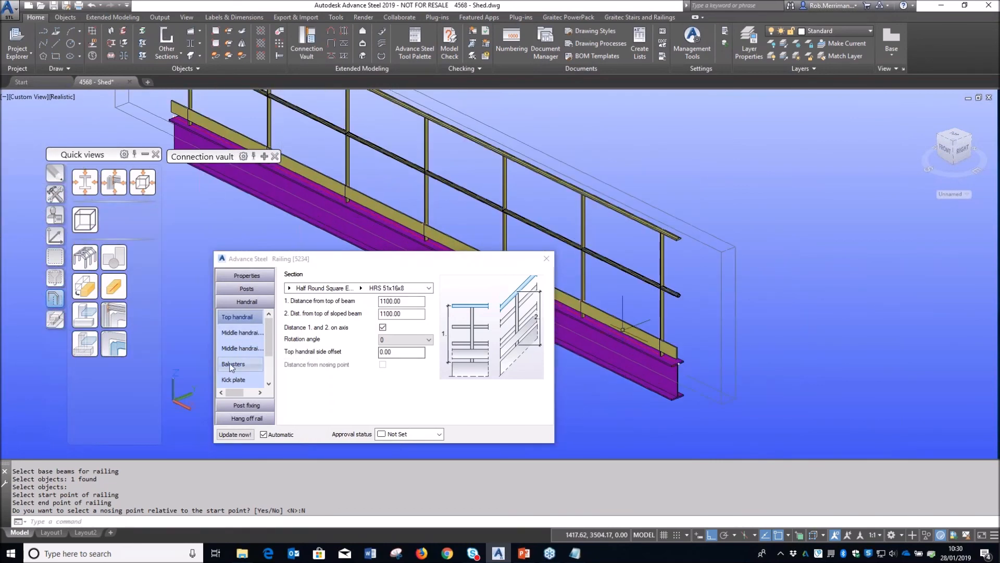
Step: Turn off the kick rail and set the middle handrail section to Flat EN 10058, size FL30X10
left_click(237, 380)
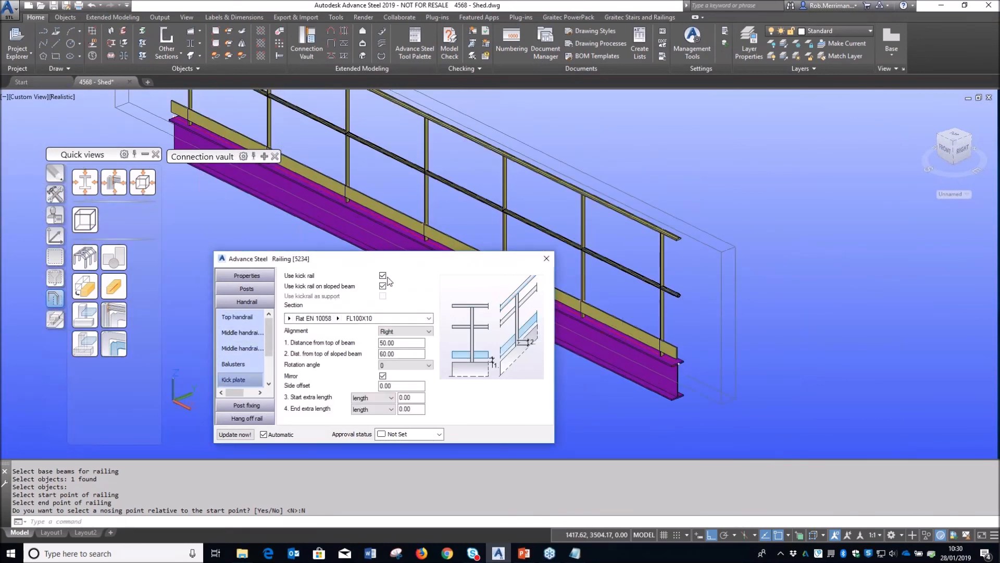
left_click(384, 276)
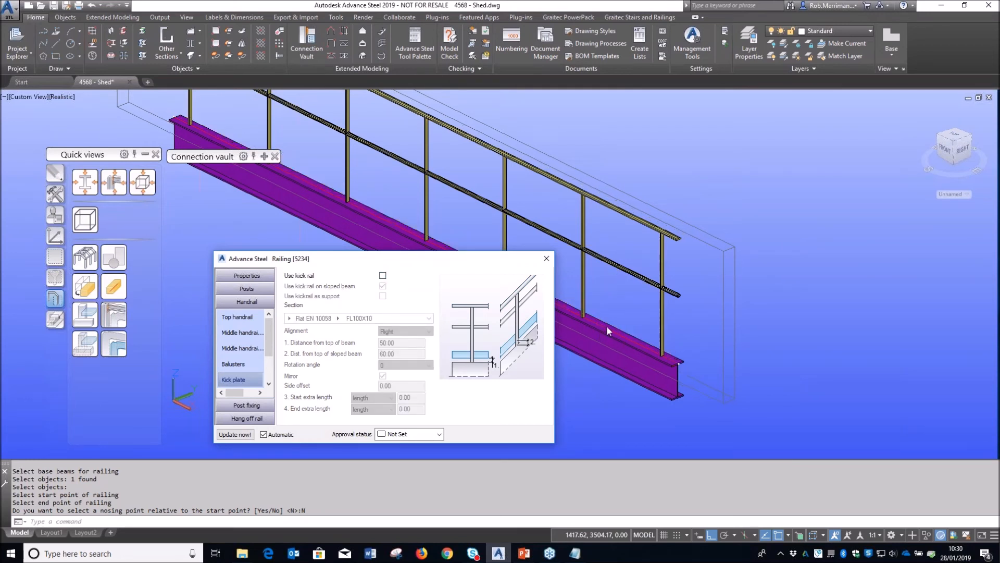
left_click(240, 333)
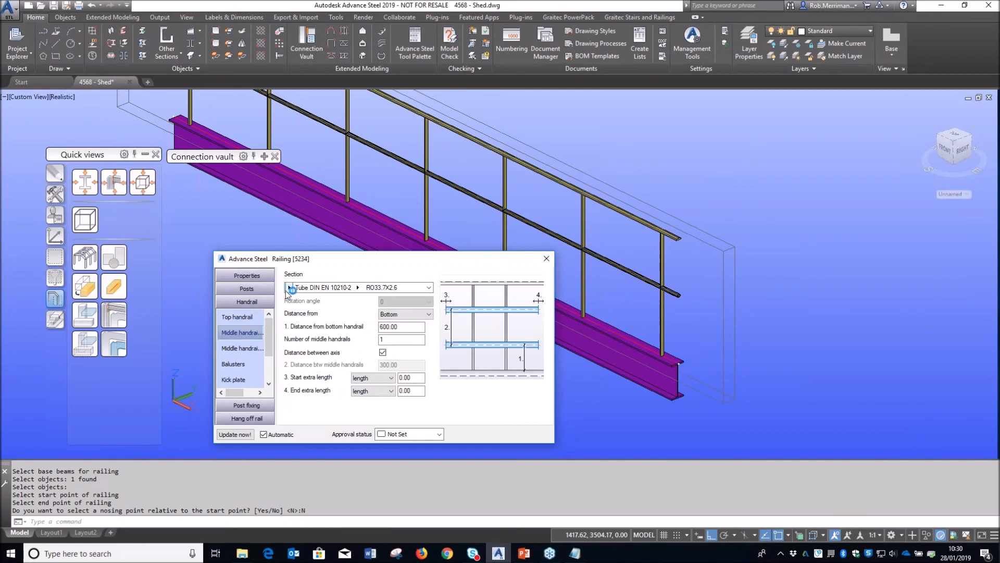
left_click(288, 289)
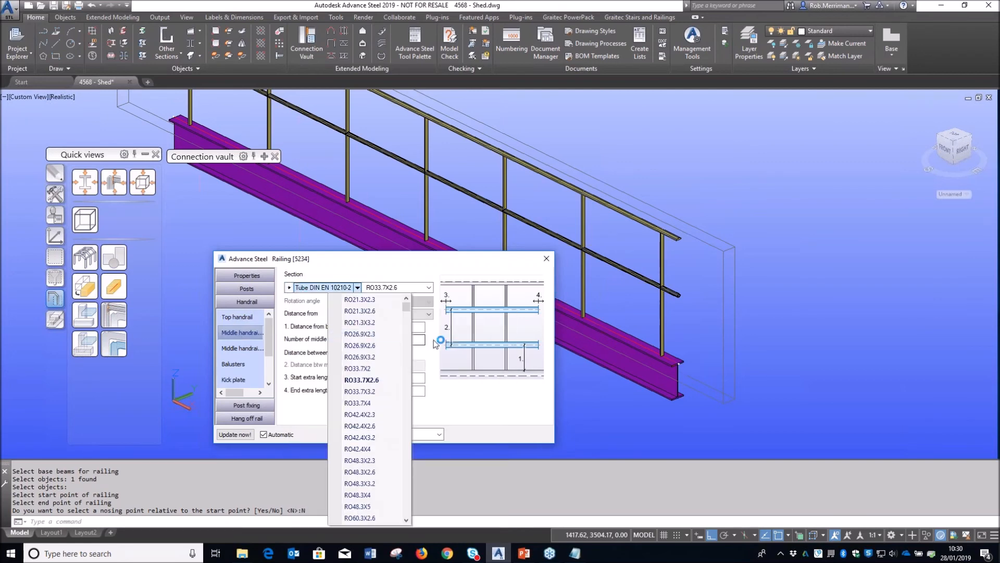
left_click(357, 287)
left_click_drag(508, 439, 510, 364)
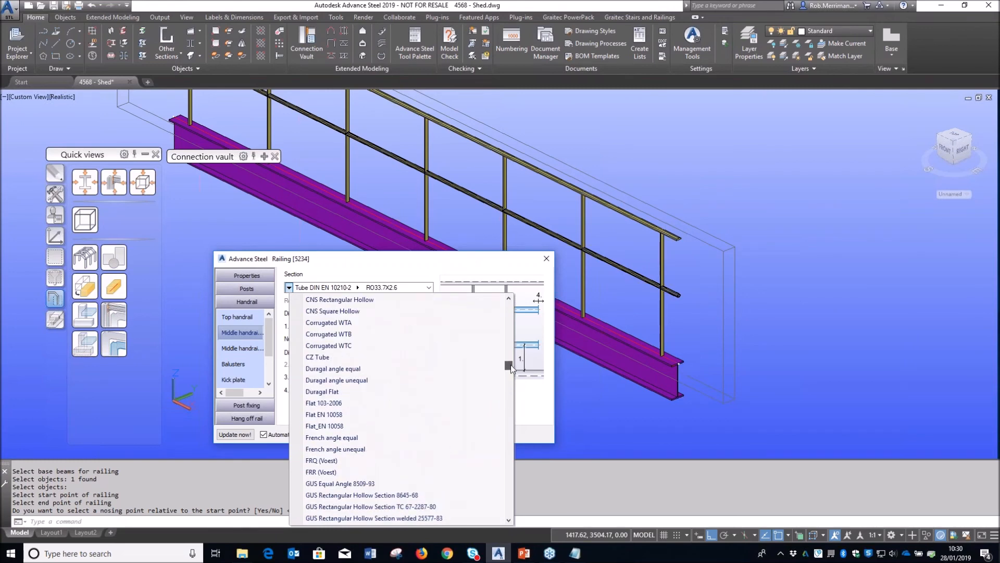
left_click(359, 415)
left_click(338, 287)
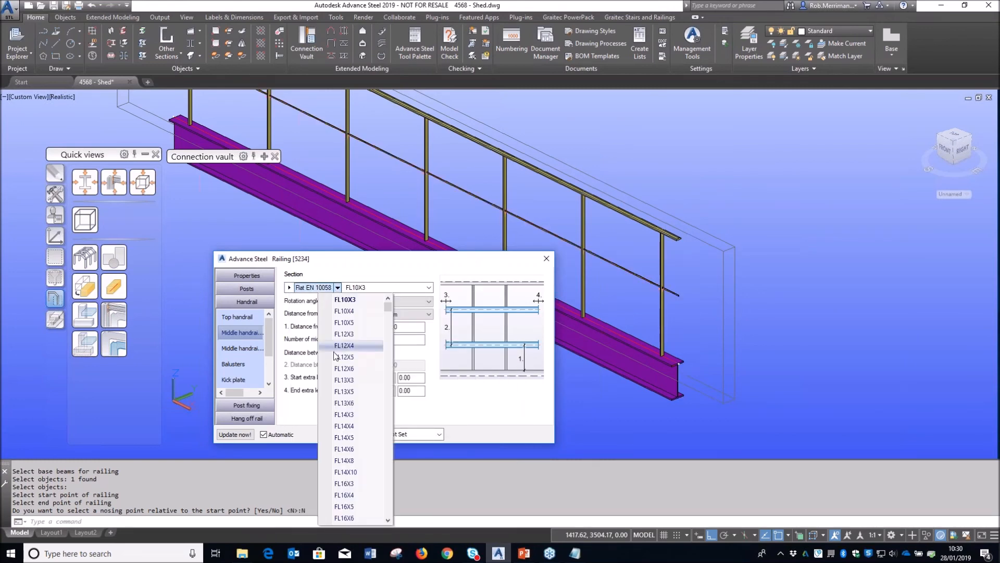
mouse_move(387, 308)
left_mouse_down()
mouse_move(391, 350)
mouse_move(396, 323)
left_mouse_up()
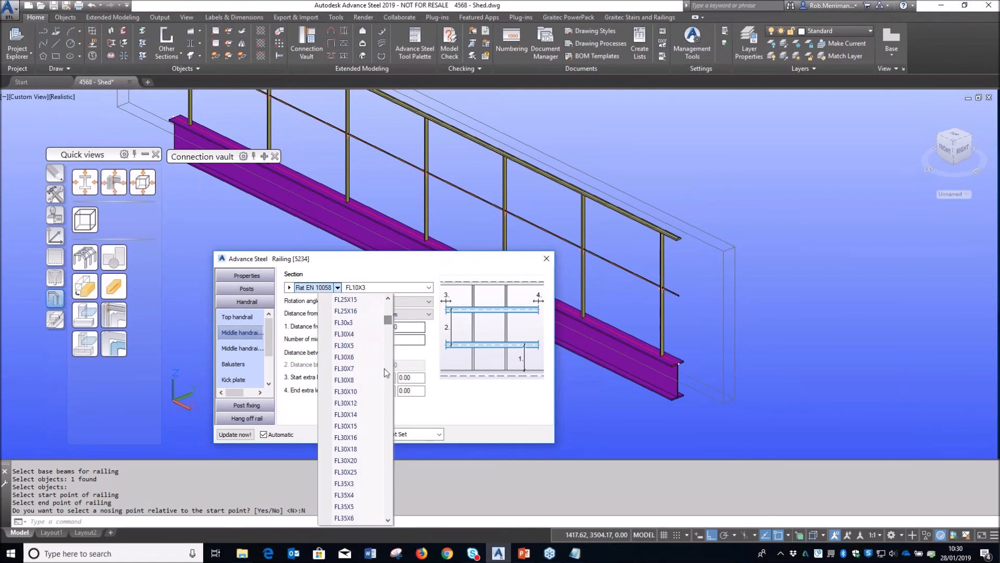
left_click(370, 392)
Step: Rotate the middle handrail section to 90 and set its distance from the bottom handrail to 75
left_click(396, 302)
left_click(397, 317)
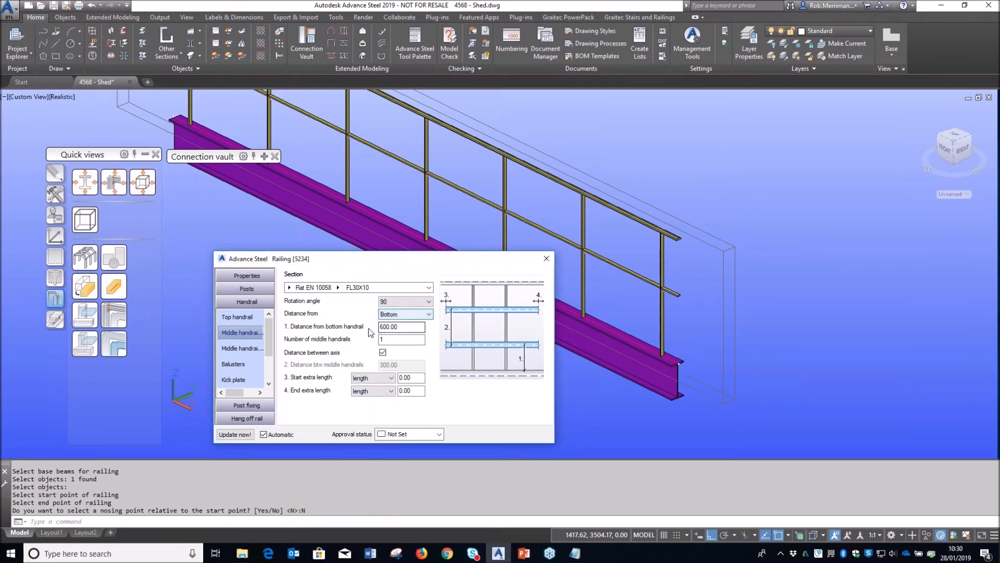
double_click(399, 326)
type("7")
key("Return")
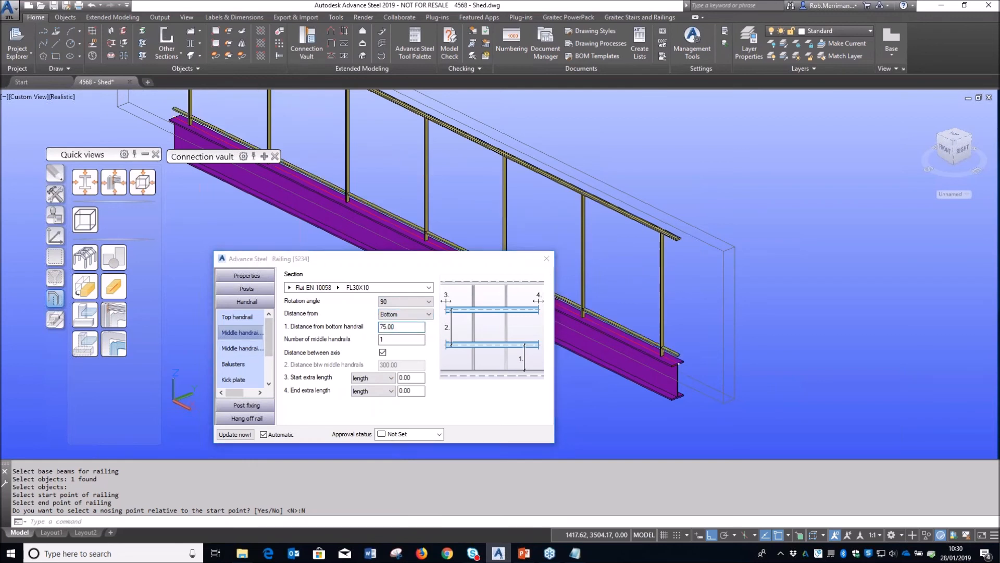
scroll(619, 261, "down", 4)
scroll(619, 261, "up", 3)
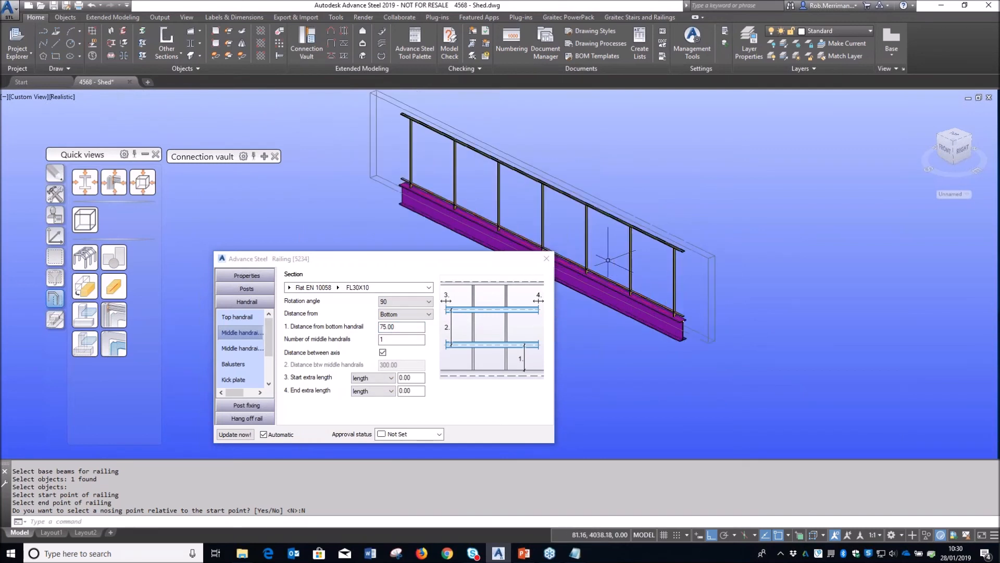
Step: Enable the creation of balusters between the railing posts
left_click(239, 348)
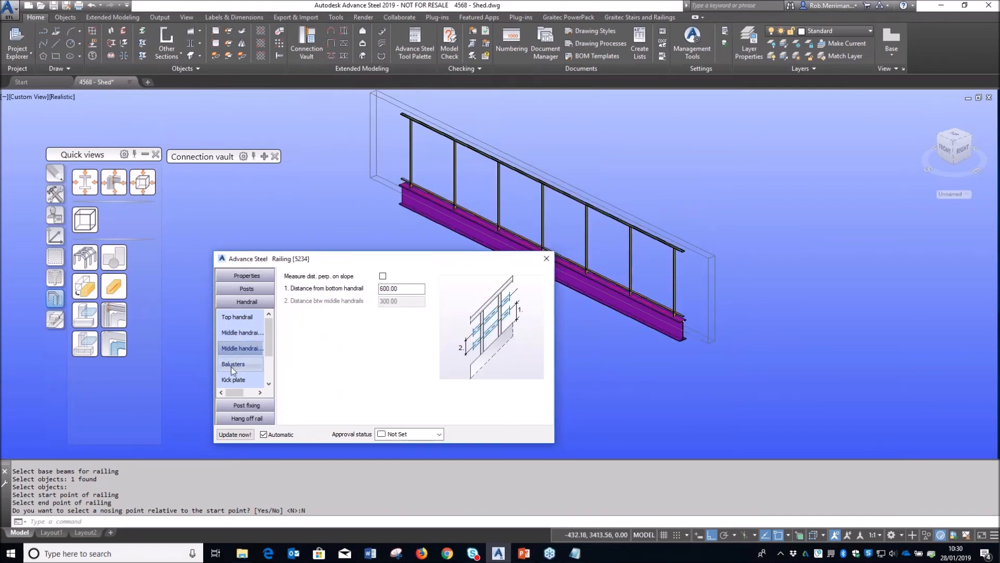
left_click(233, 368)
left_click(383, 276)
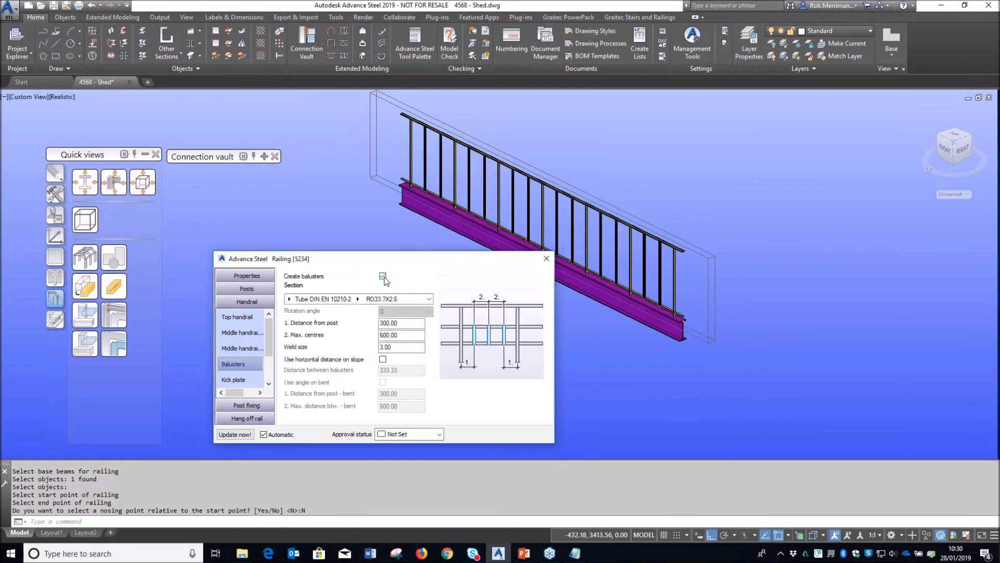
Step: Set the baluster section to UK Square, size SQ12x12
left_click(289, 299)
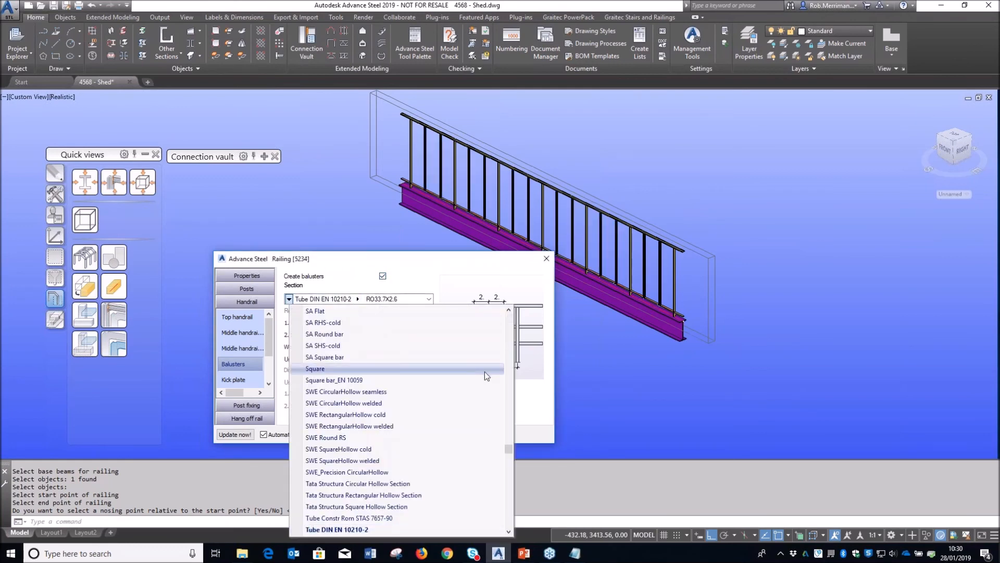
left_click_drag(507, 454, 505, 490)
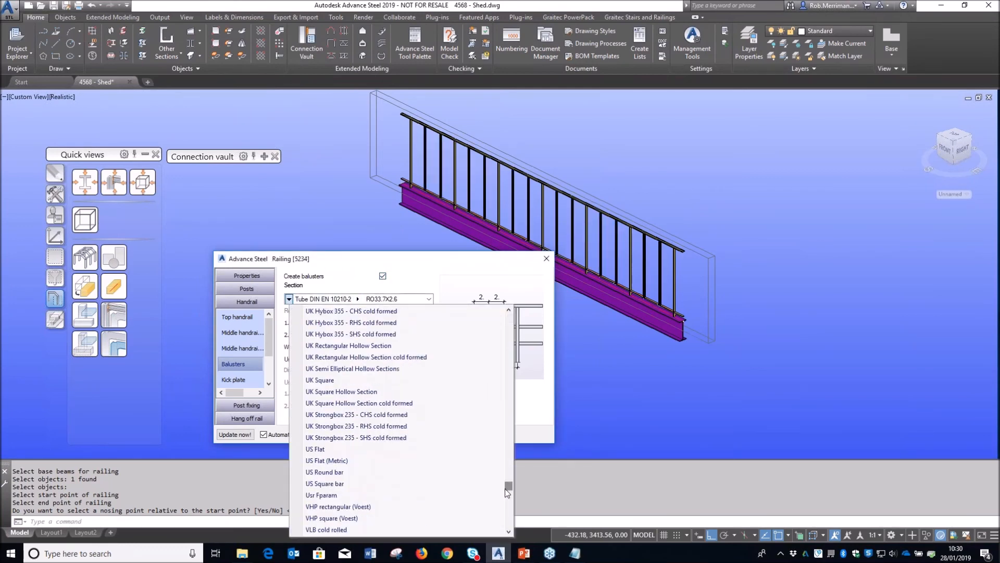
left_click(326, 381)
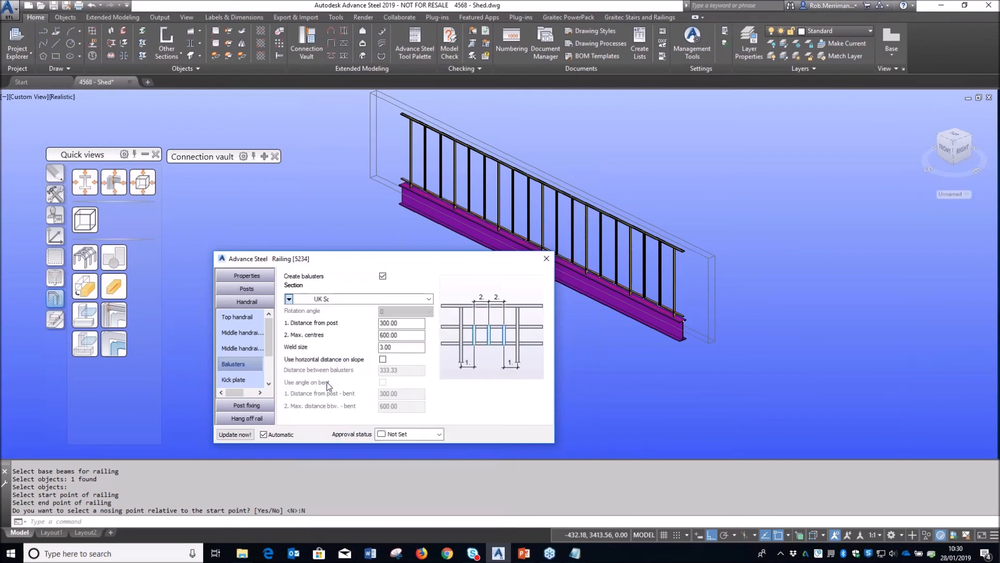
left_click(328, 300)
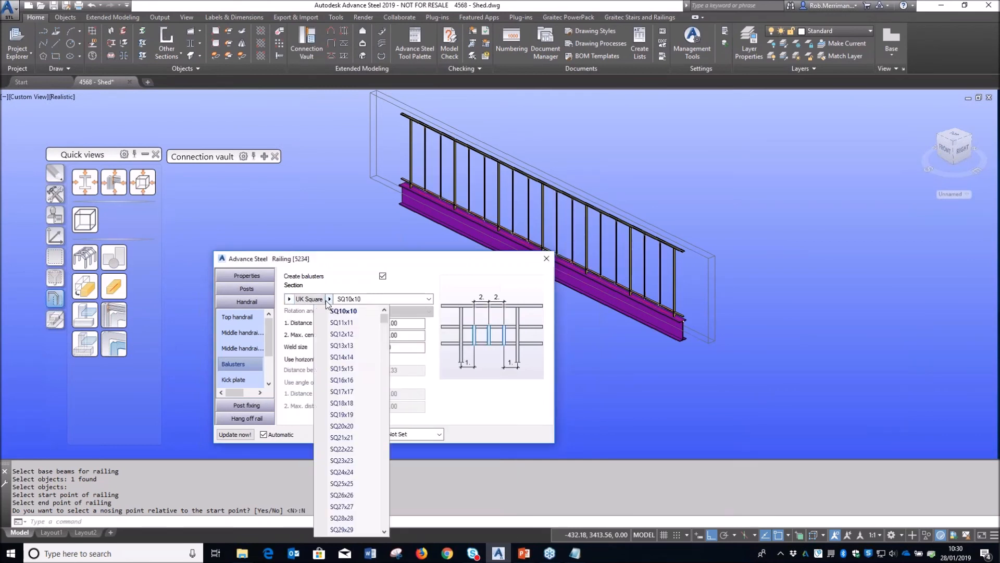
left_click(334, 334)
Step: Set the balusters' distance from post to 100 and their maximum centres to 100
type("100")
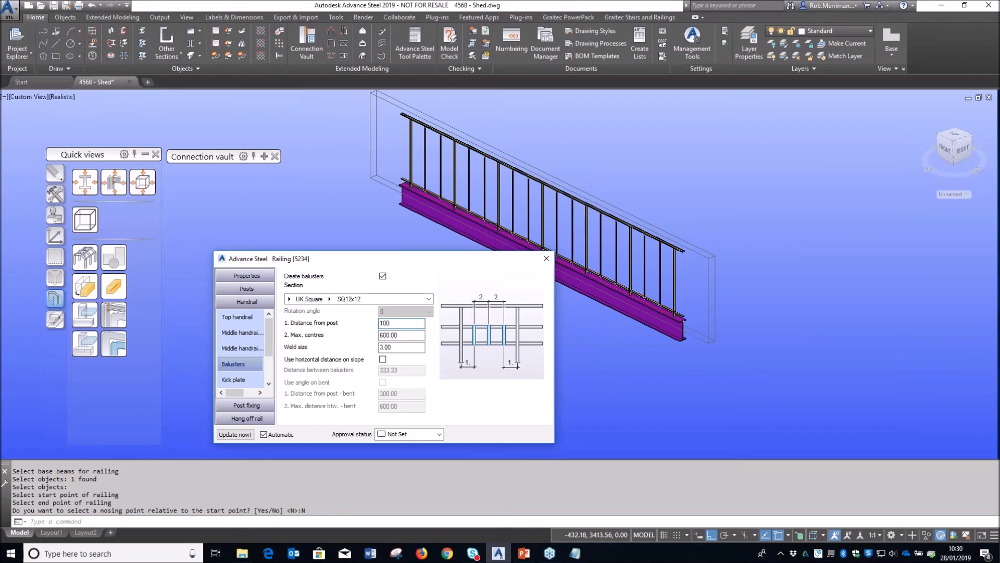
key("Tab")
type("100")
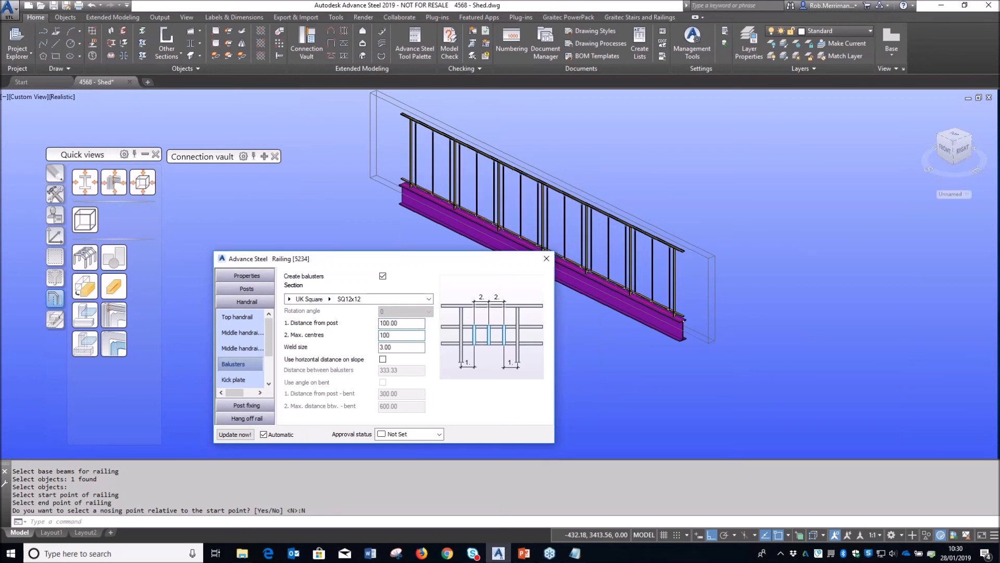
key("Tab")
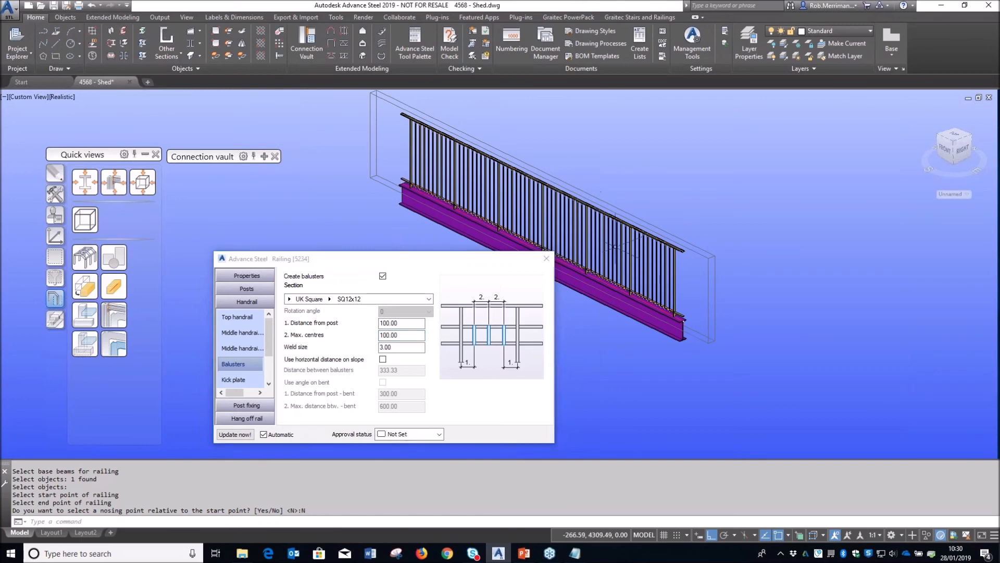
Step: Inspect the baluster spacing along the railing and at its end in the model
scroll(680, 268, "up", 2)
scroll(698, 240, "up", 7)
scroll(708, 200, "down", 7)
middle_click_drag(704, 217, 724, 211, "shift")
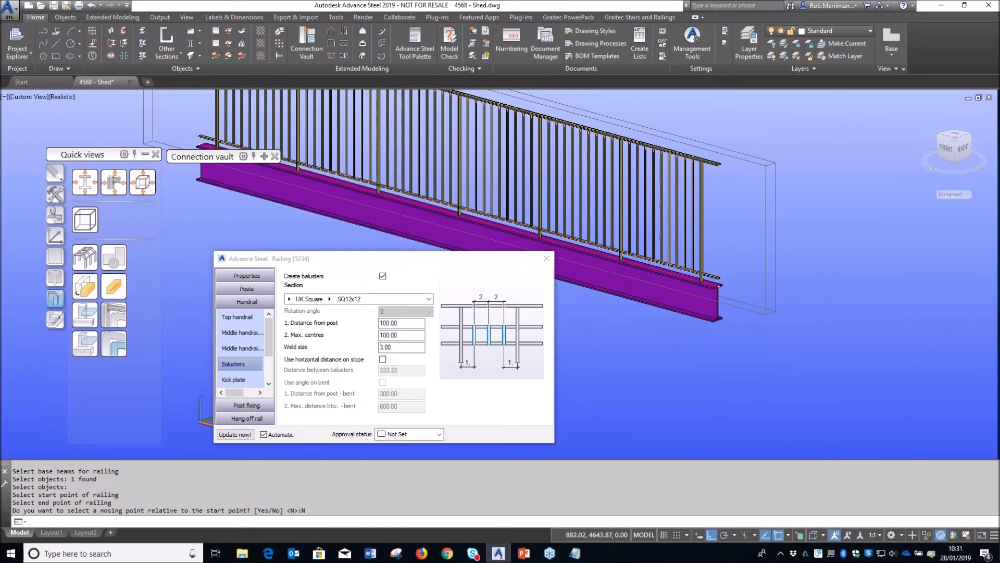
scroll(573, 317, "up", 2)
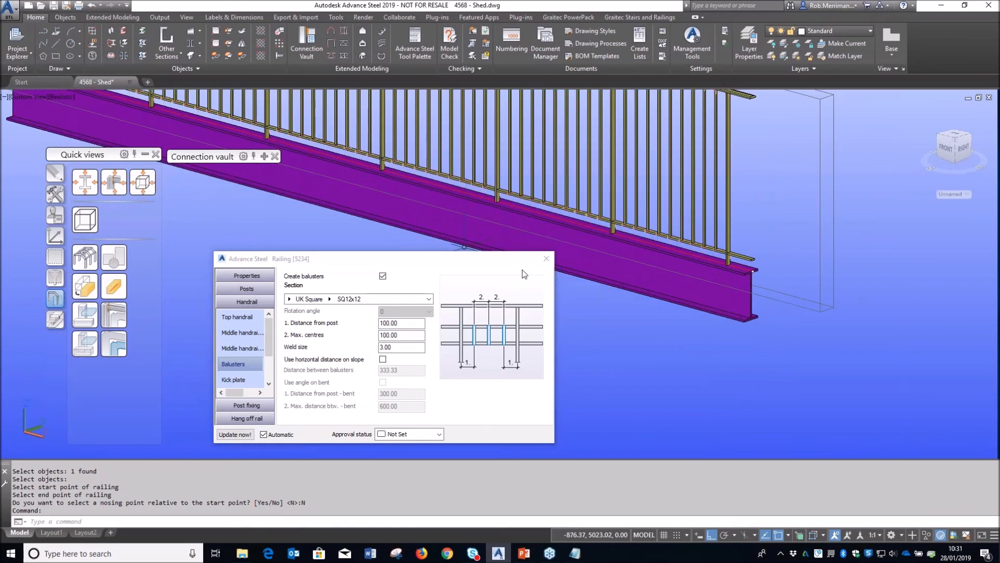
scroll(605, 299, "down", 3)
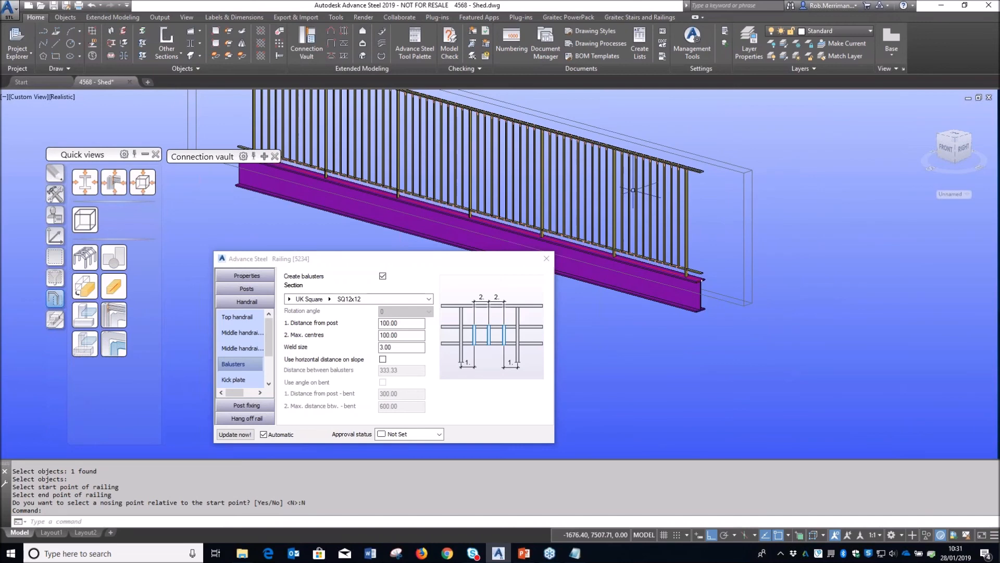
scroll(633, 190, "up", 2)
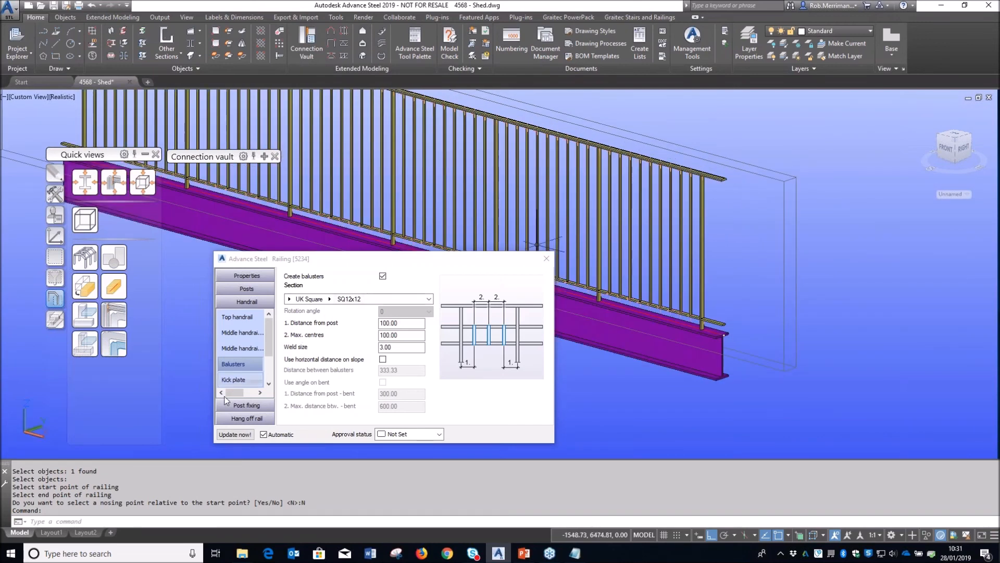
Step: Save the current railing settings as a new entry in the railing library
left_click(246, 275)
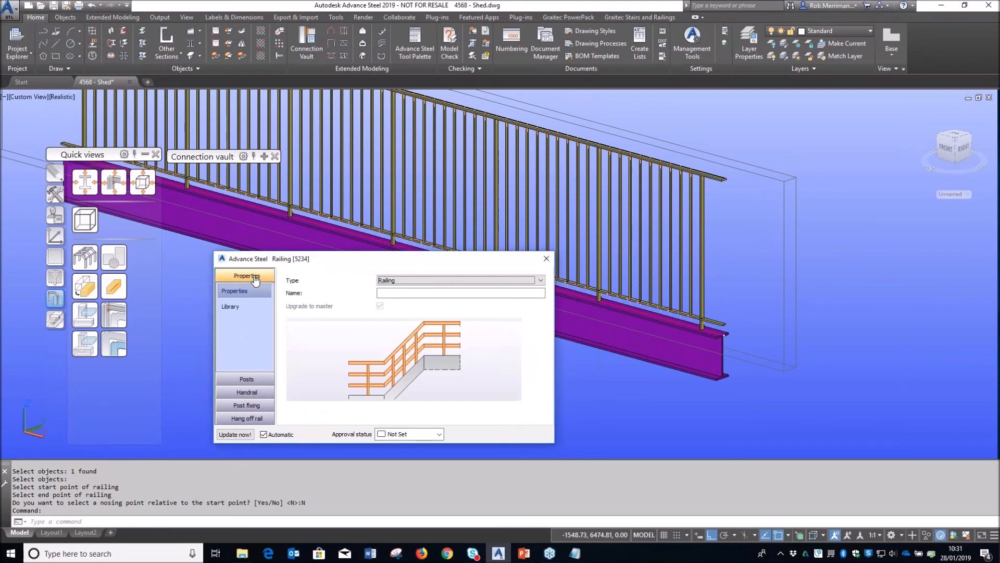
left_click(243, 306)
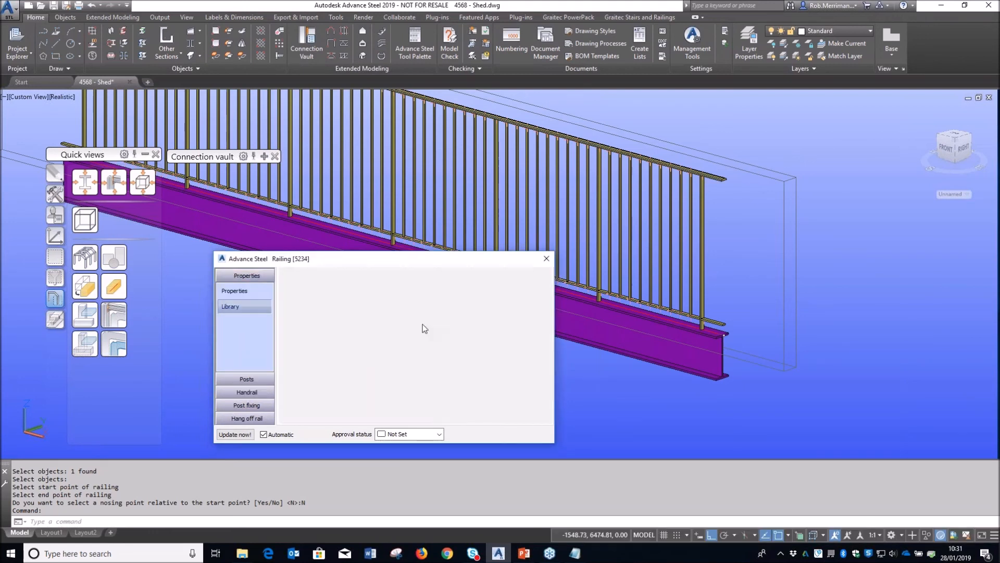
left_click(478, 286)
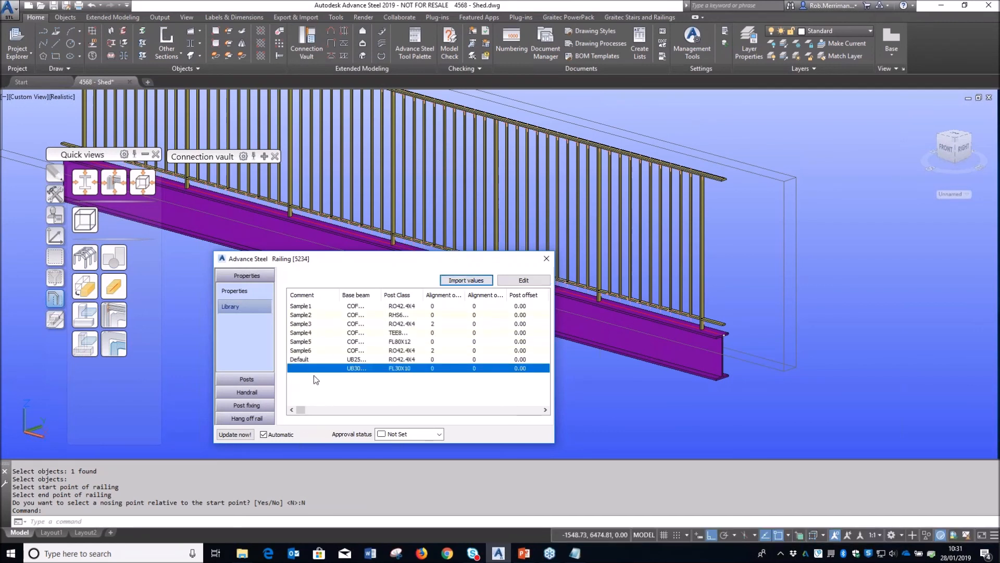
Step: Give the new railing library entry the comment Half Rnd 30x10 Flat and close the railing properties
left_click(514, 284)
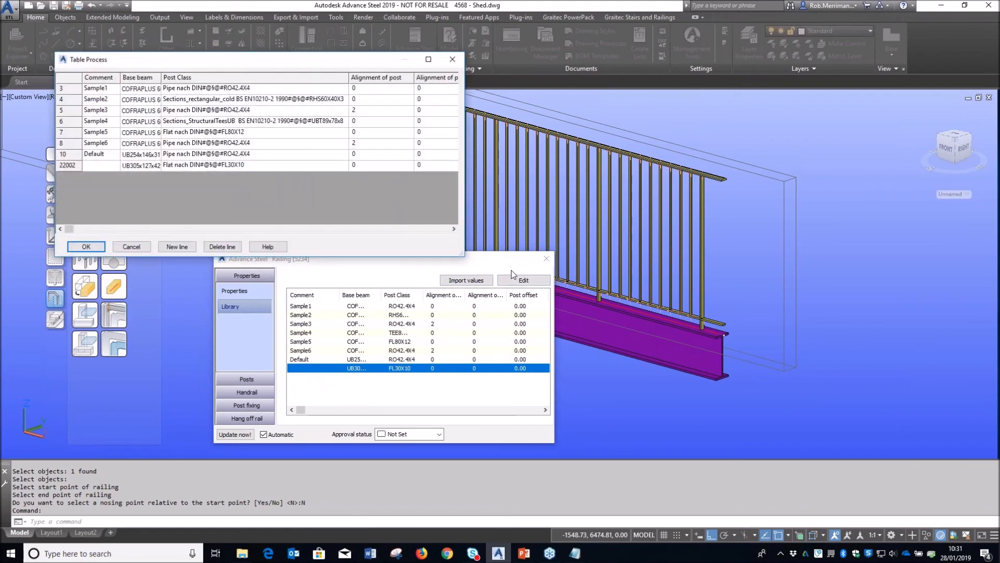
left_click(105, 167)
type("Half")
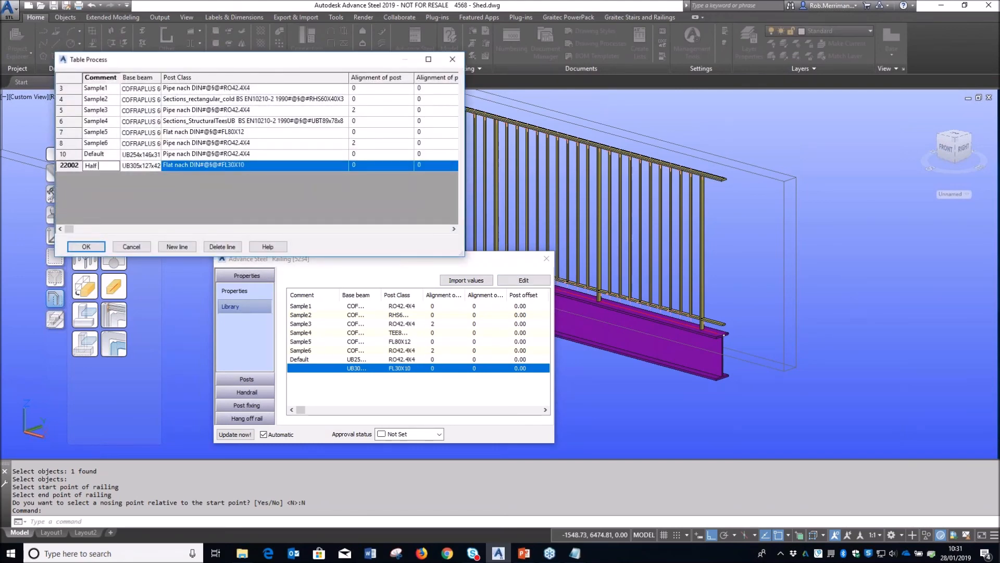
type(" Rnd 30x10 Flat")
left_click(86, 246)
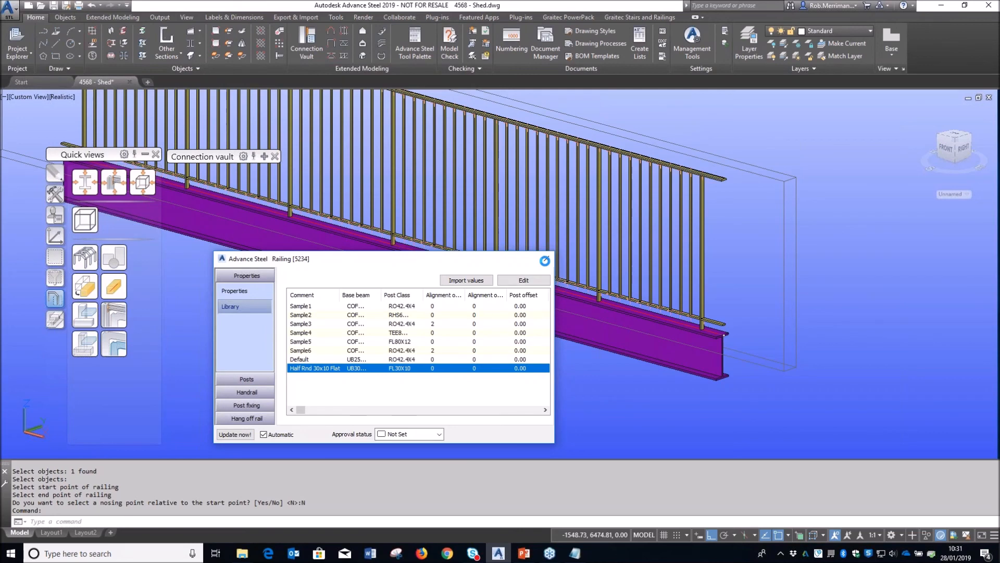
left_click(544, 260)
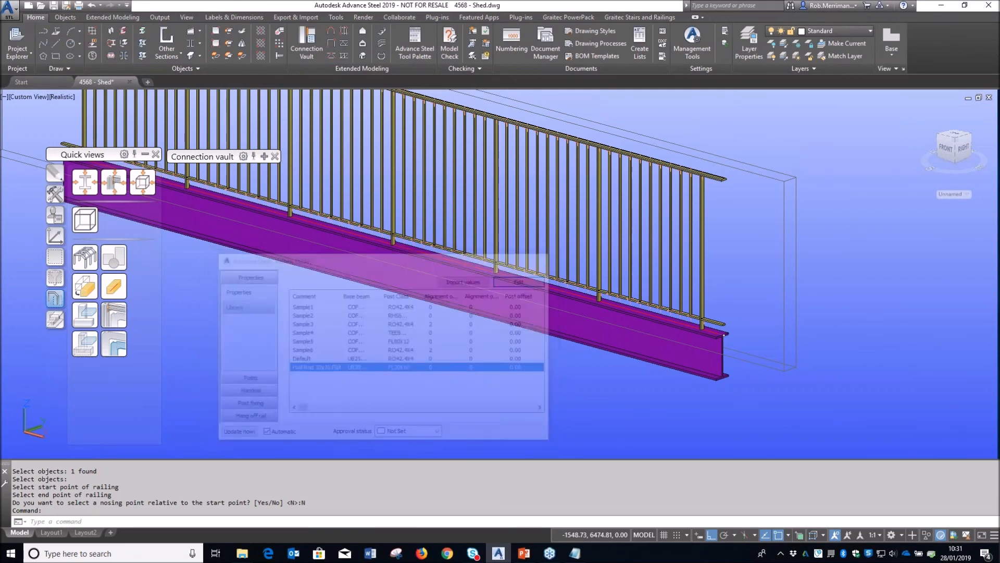
Step: Create a new drawing from a template
left_click(55, 82)
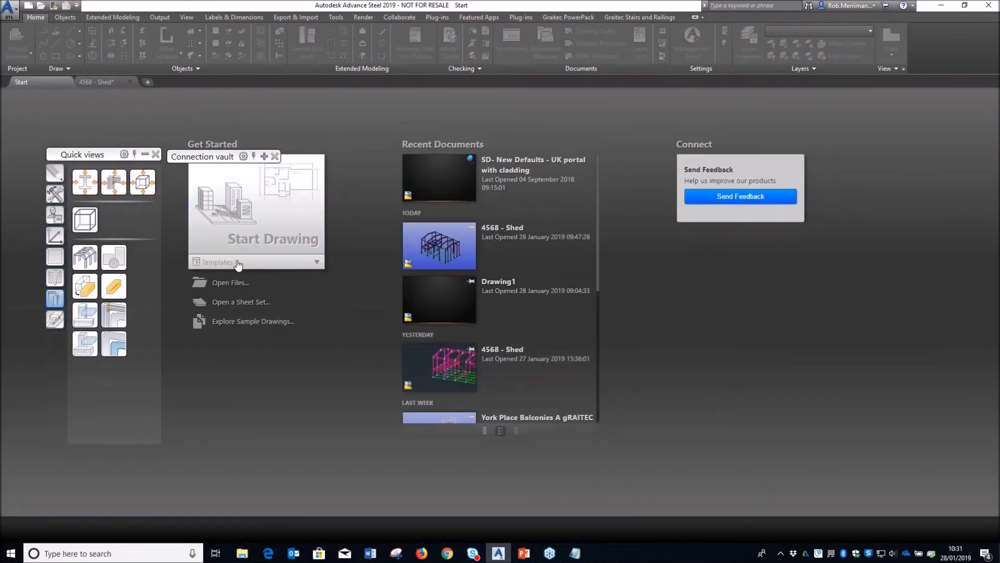
left_click(234, 262)
left_click(236, 284)
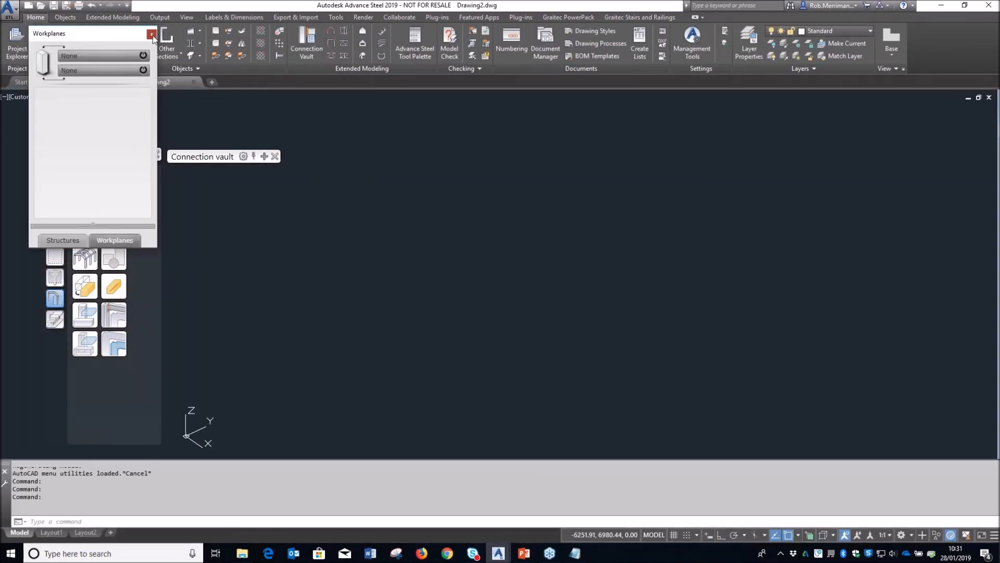
Step: Place a rolled I section beam with ortho on and set its positioning offset to the top centre of the section
left_click(177, 58)
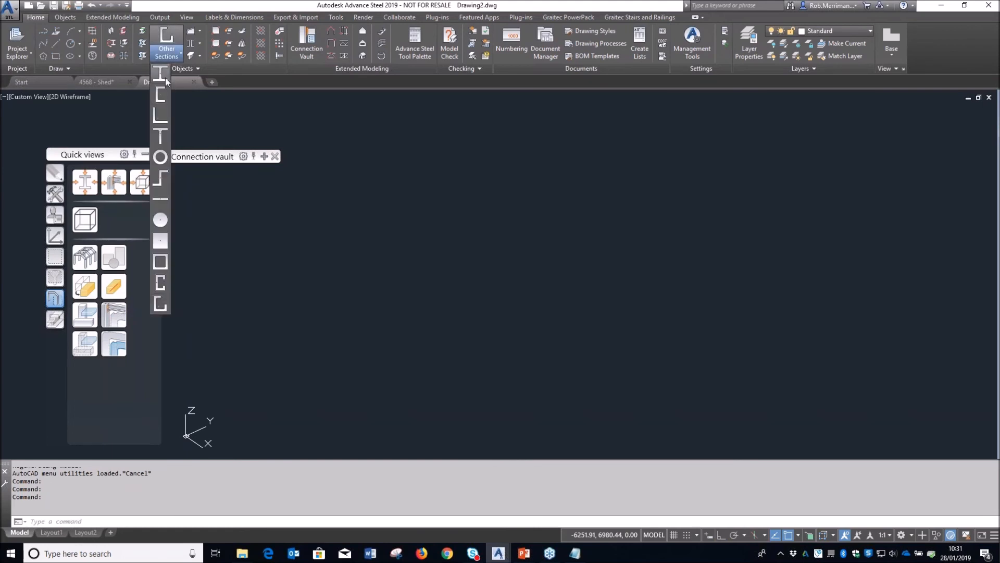
left_click(162, 82)
left_click(279, 267)
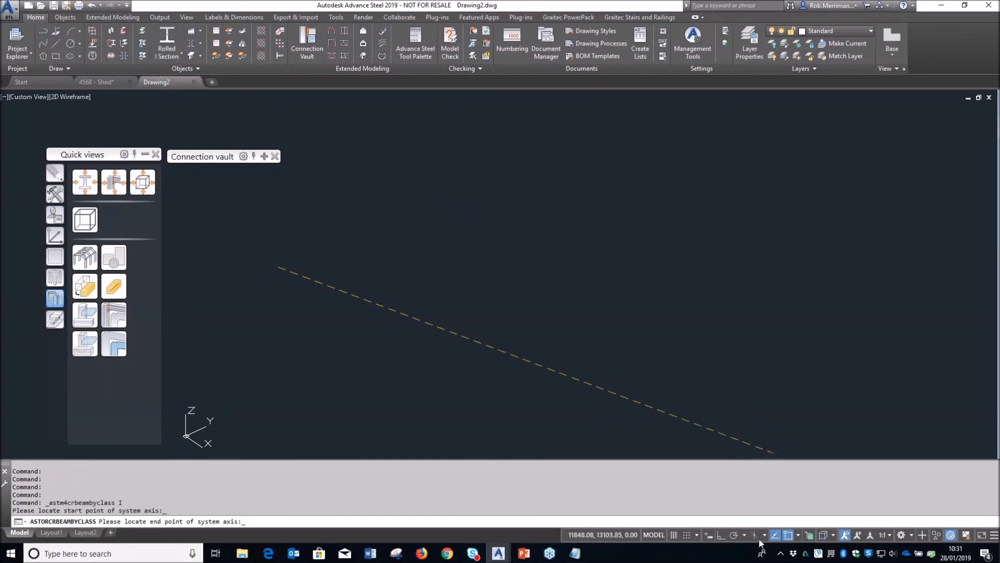
left_click(721, 535)
left_click(359, 228)
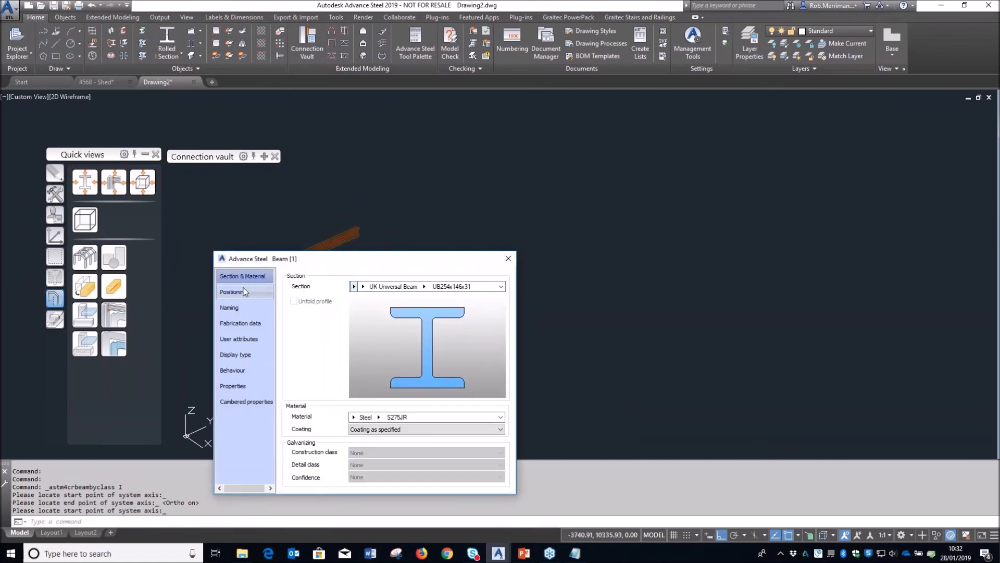
left_click(233, 292)
left_click(334, 286)
left_click(509, 259)
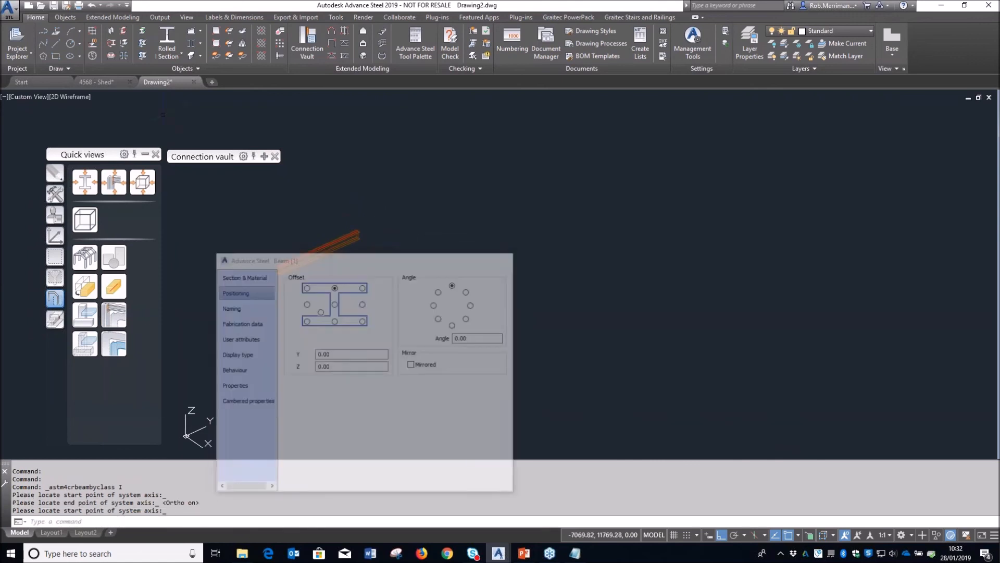
Step: Switch the view to the Realistic visual style and create a railing on the beam from one end to the other
left_click(81, 97)
left_click(97, 157)
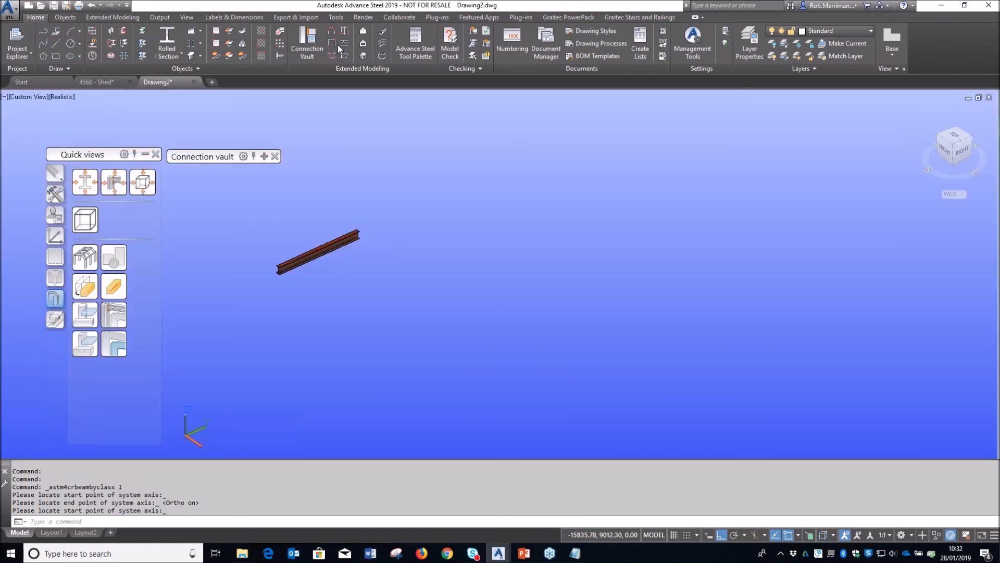
left_click(383, 44)
left_click(319, 248)
key("Return")
left_click(279, 270)
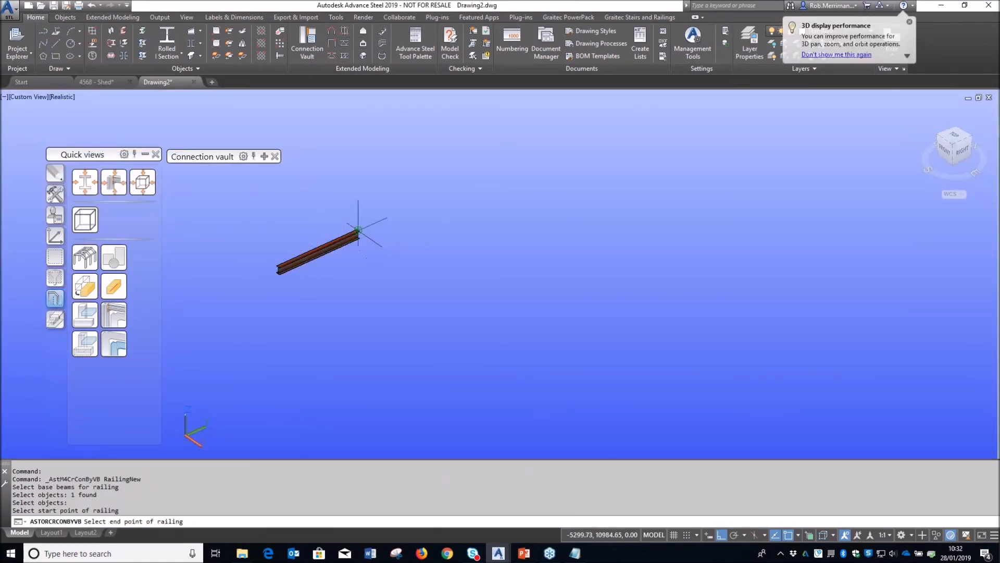
left_click(359, 232)
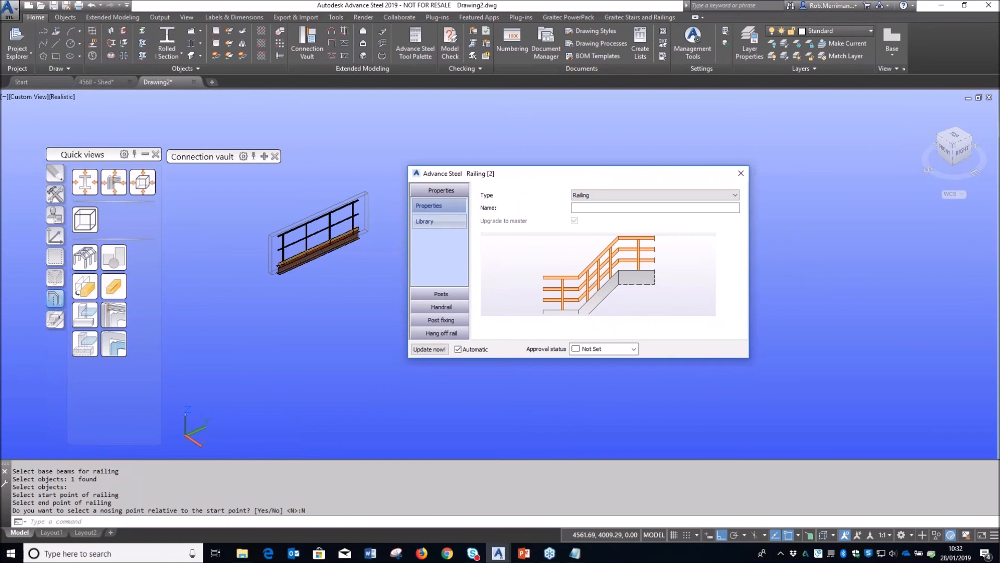
Step: Apply the library entry Half Rnd 30x10 Flat to the new railing, inspect the result and close the railing properties
left_click(458, 221)
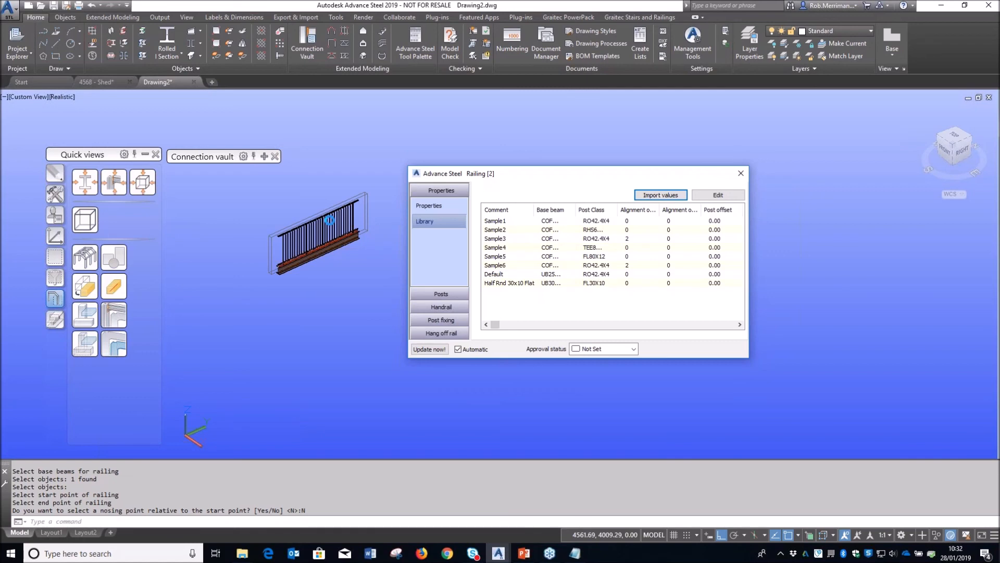
scroll(332, 218, "up", 2)
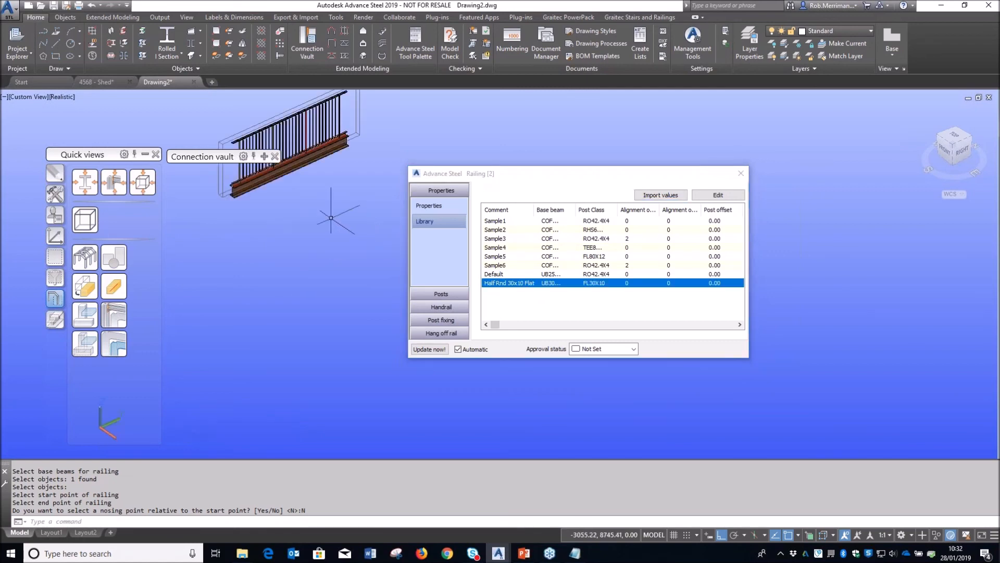
scroll(305, 121, "up", 6)
middle_click_drag(304, 132, 344, 211)
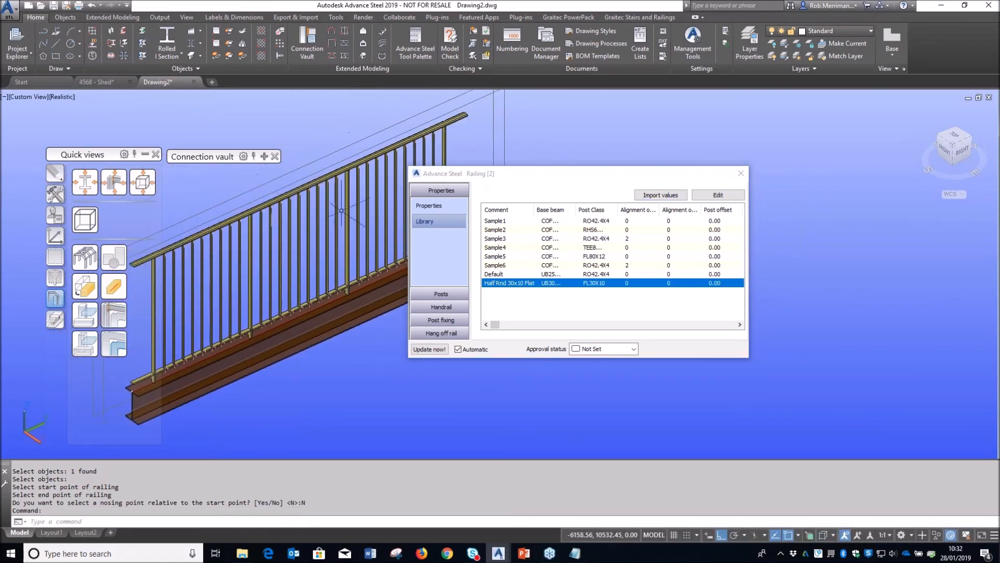
left_click(740, 174)
Step: Switch to the PowerPoint presentation and start the slide show from the final Graitec contact slide
left_click(524, 553)
left_click(888, 537)
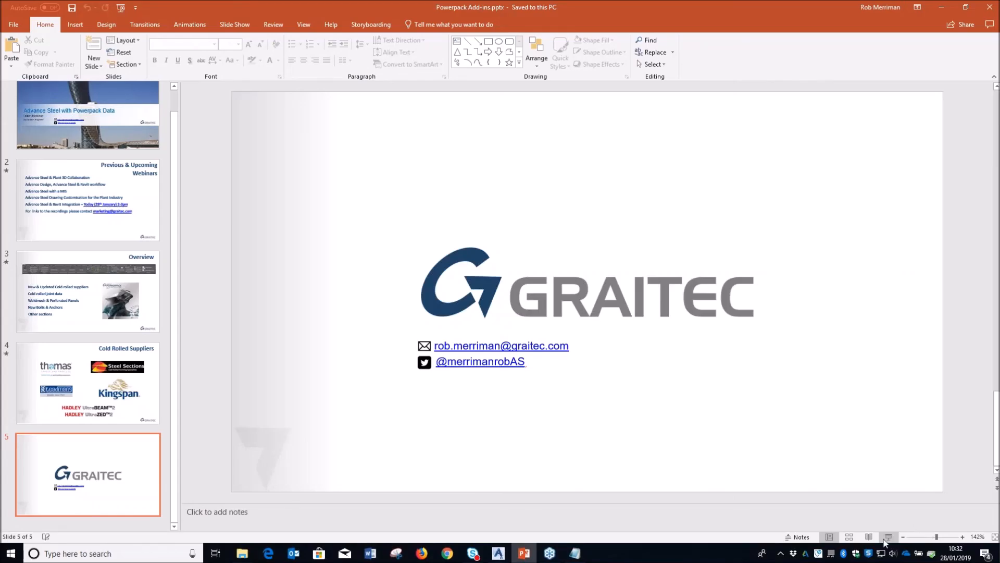